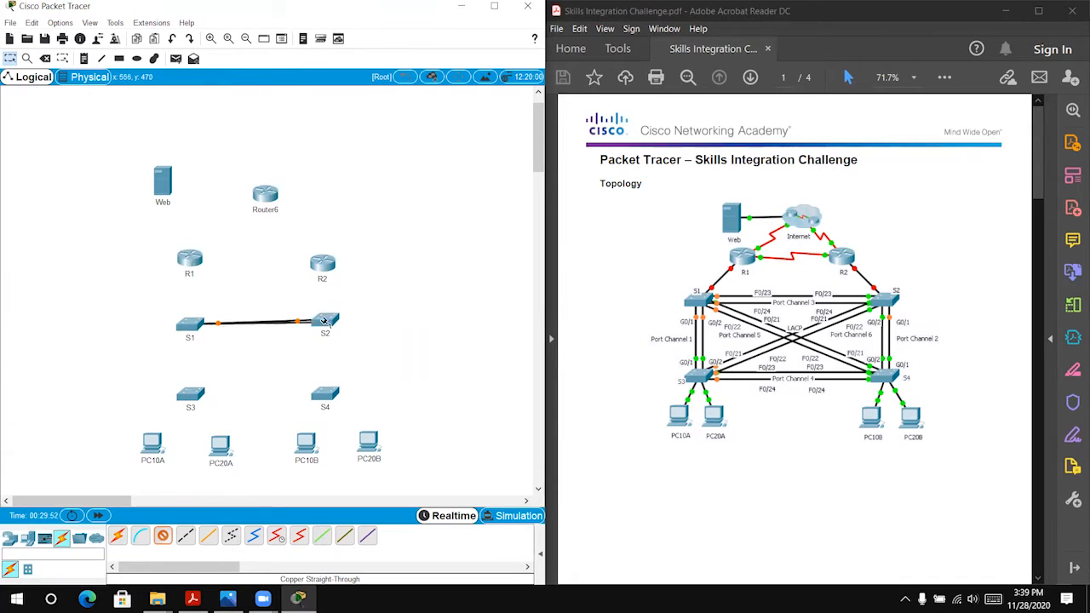
Step: Finish the second S1–S2 cable, and connect S1 GigabitEthernet0/1 to S3 GigabitEthernet0/1 with a copper straight-through cable
{"action": "left_click", "coordinate": [377, 324]}
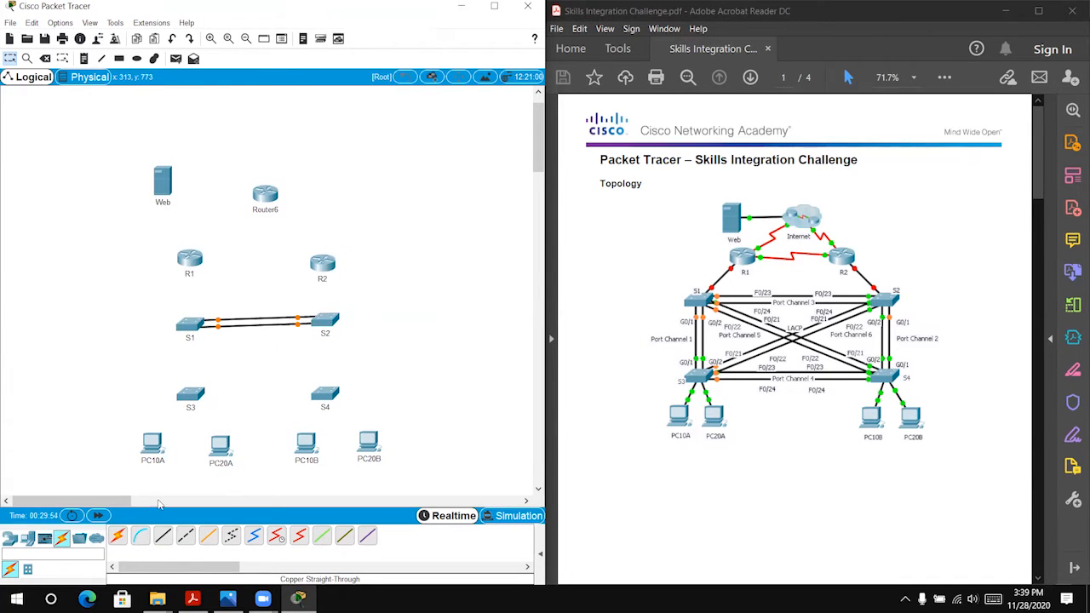
{"action": "left_click", "coordinate": [192, 330]}
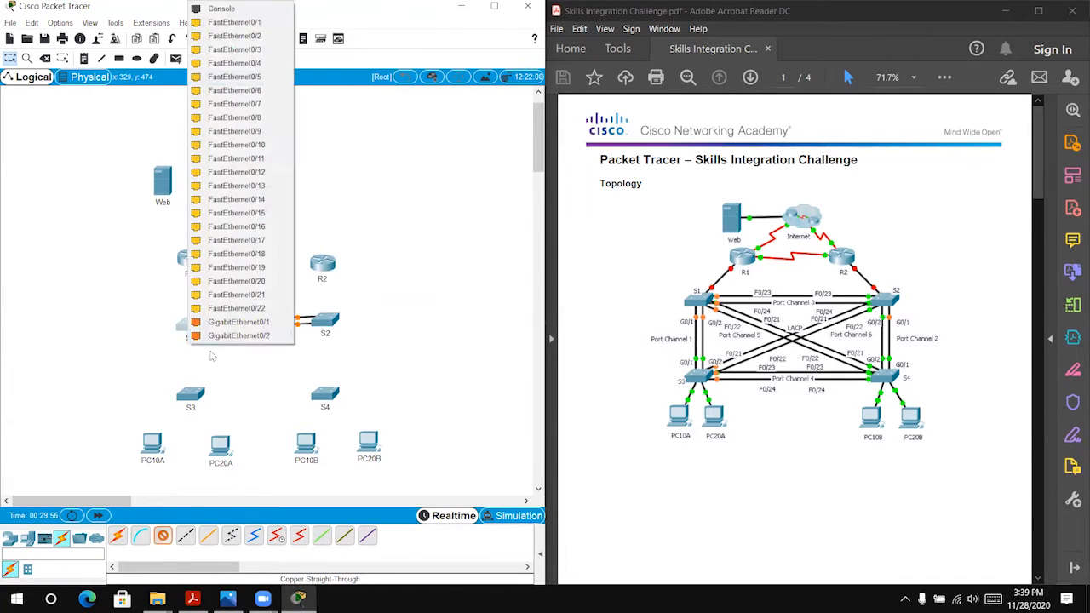
{"action": "left_click", "coordinate": [237, 321]}
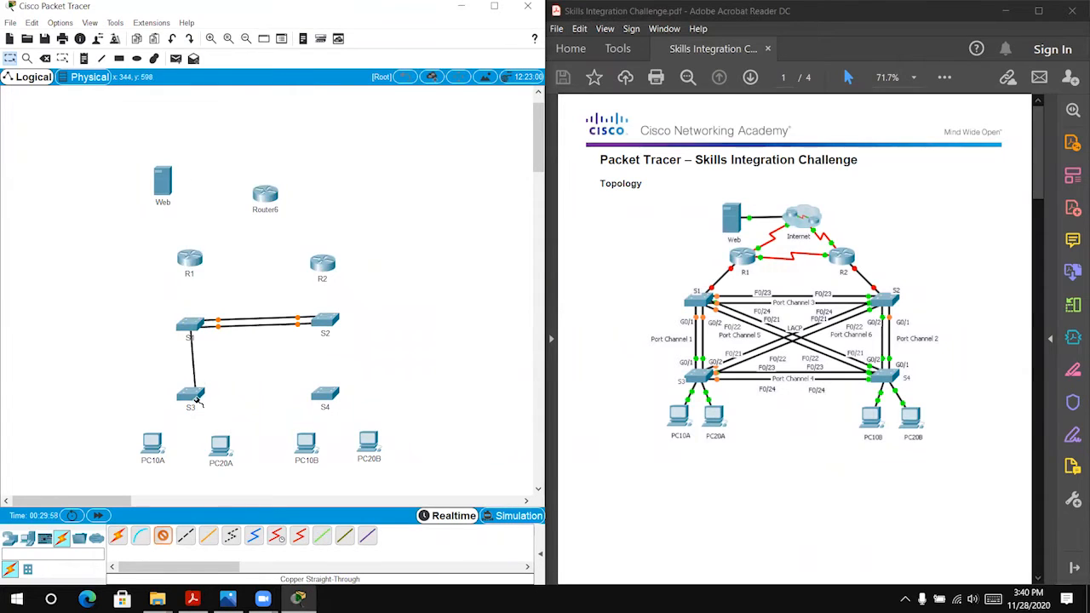
{"action": "left_click", "coordinate": [193, 397]}
{"action": "left_click", "coordinate": [231, 371]}
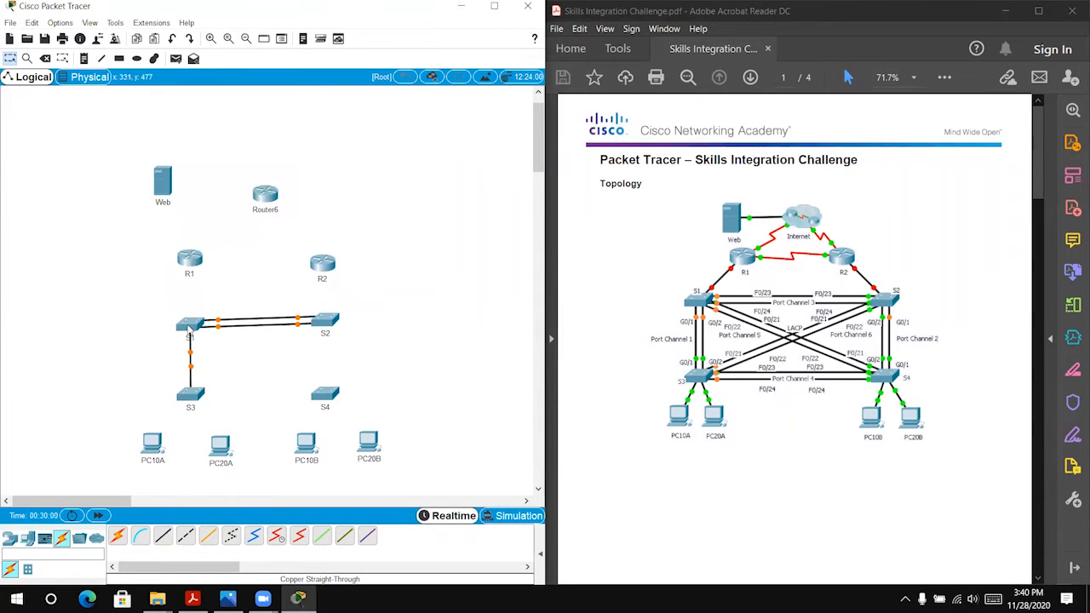
Step: Add a second copper straight-through link from S1 GigabitEthernet0/2 to S3 GigabitEthernet0/2
{"action": "left_click", "coordinate": [168, 538]}
{"action": "left_click", "coordinate": [195, 327]}
{"action": "left_click", "coordinate": [240, 322]}
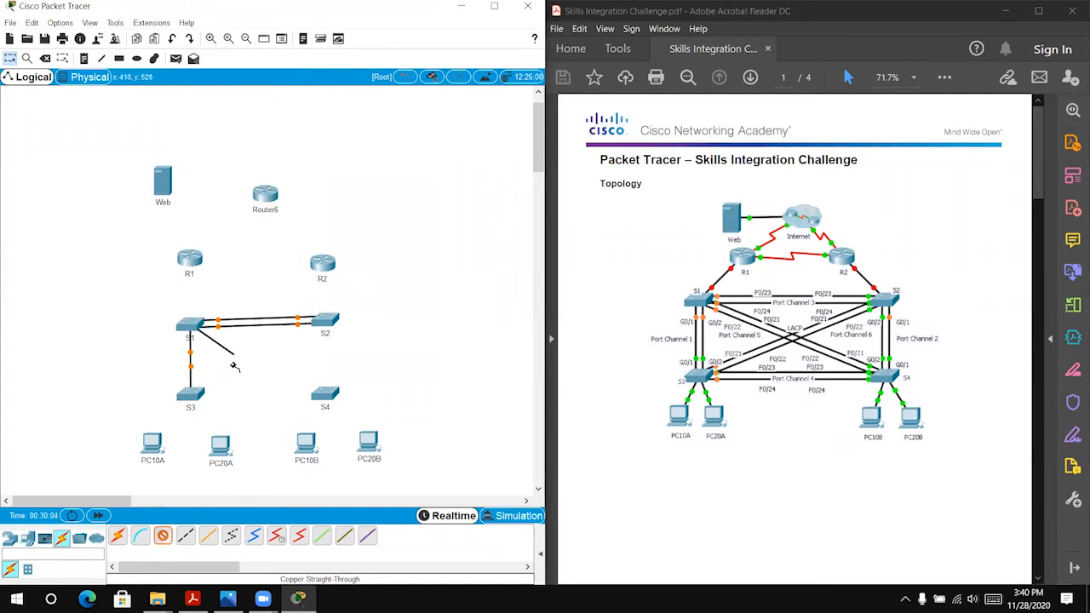
{"action": "left_click", "coordinate": [197, 400]}
{"action": "left_click", "coordinate": [226, 393]}
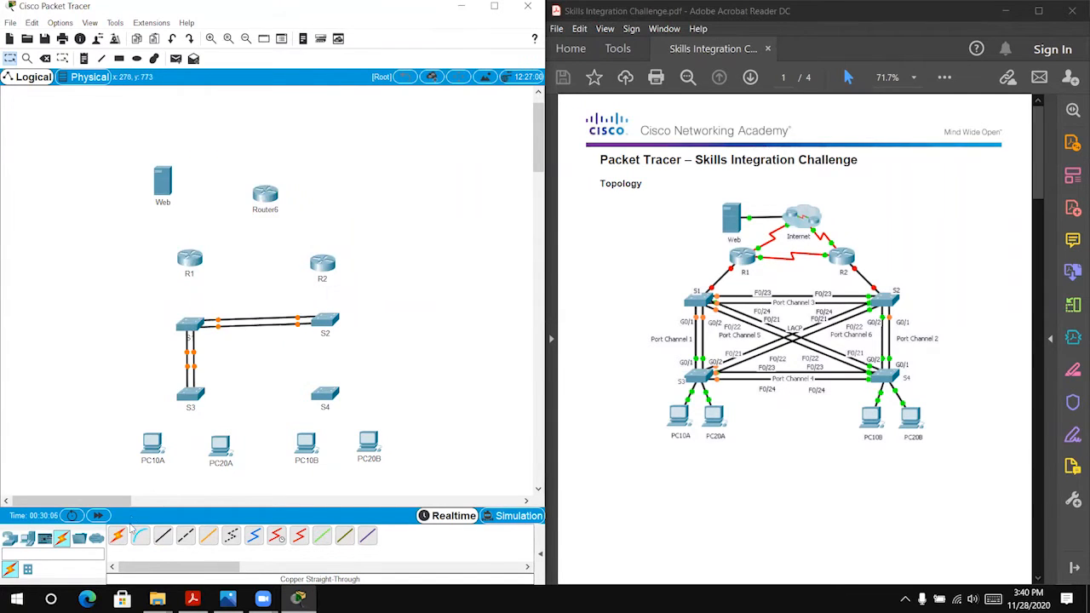
Step: Connect S2 GigabitEthernet0/1 to S4 GigabitEthernet0/2 with a copper straight-through cable
{"action": "left_click", "coordinate": [162, 540]}
{"action": "left_click", "coordinate": [327, 322]}
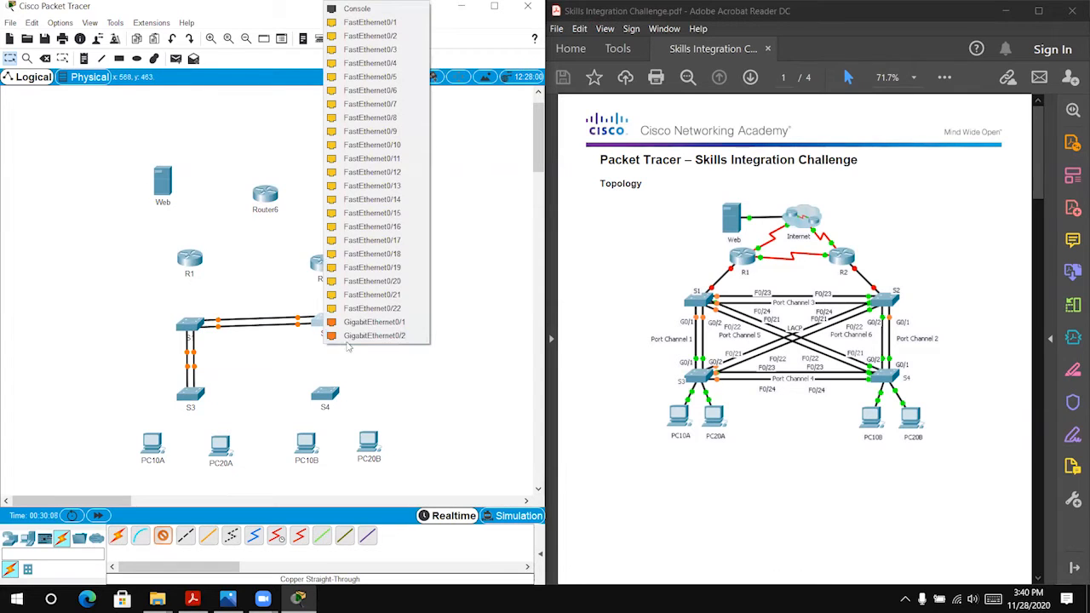
{"action": "left_click", "coordinate": [358, 323]}
{"action": "left_click", "coordinate": [324, 394]}
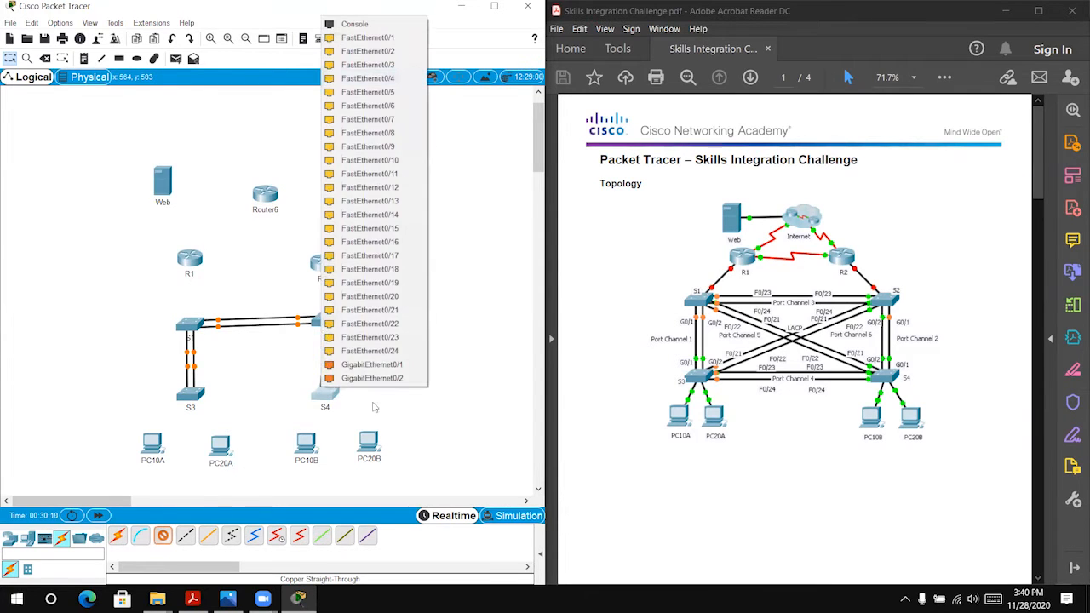
{"action": "left_click", "coordinate": [366, 377]}
Step: Connect S2 GigabitEthernet0/2 to the remaining Gigabit port on S4 with a copper straight-through cable
{"action": "left_click", "coordinate": [163, 536]}
{"action": "left_click", "coordinate": [336, 327]}
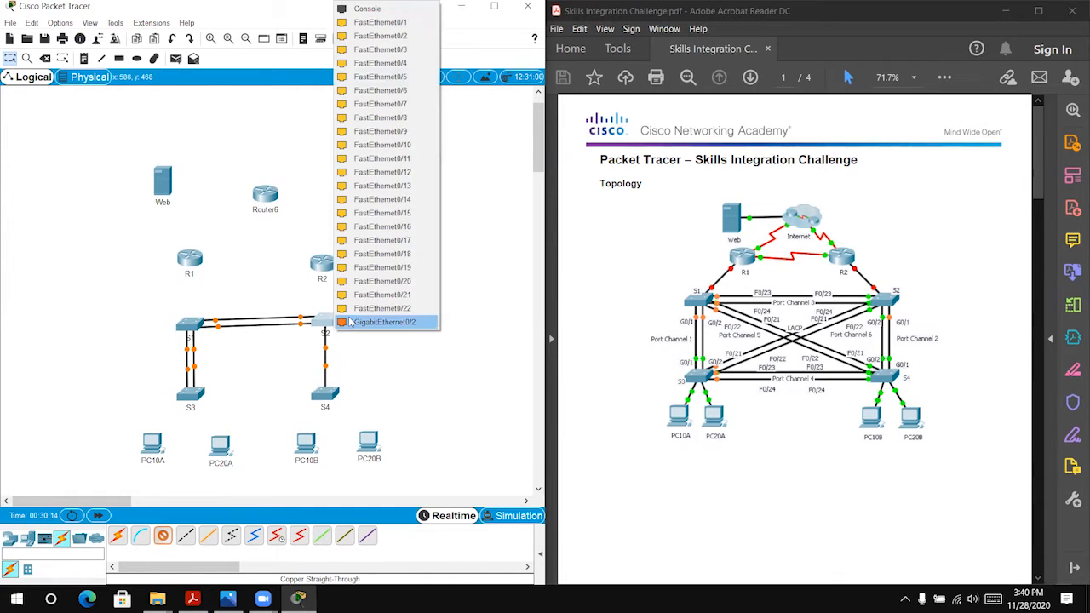
{"action": "left_click", "coordinate": [349, 322]}
{"action": "left_click", "coordinate": [332, 392]}
{"action": "left_click", "coordinate": [358, 388]}
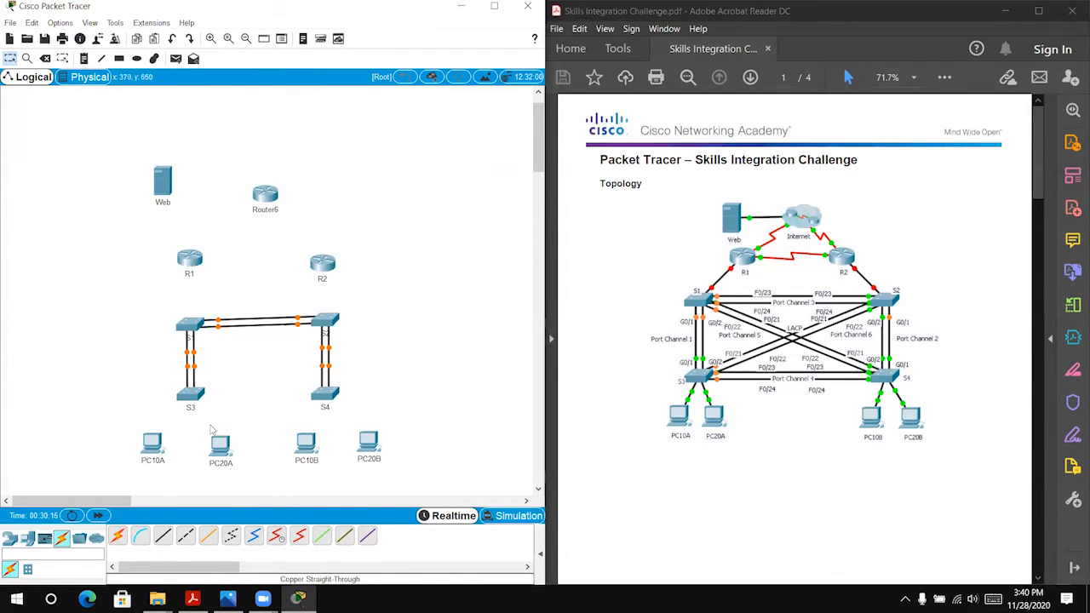
Step: Connect S3 FastEthernet0/23 to S4 FastEthernet0/23 with a copper straight-through cable
{"action": "left_click", "coordinate": [163, 536]}
{"action": "left_click", "coordinate": [201, 396]}
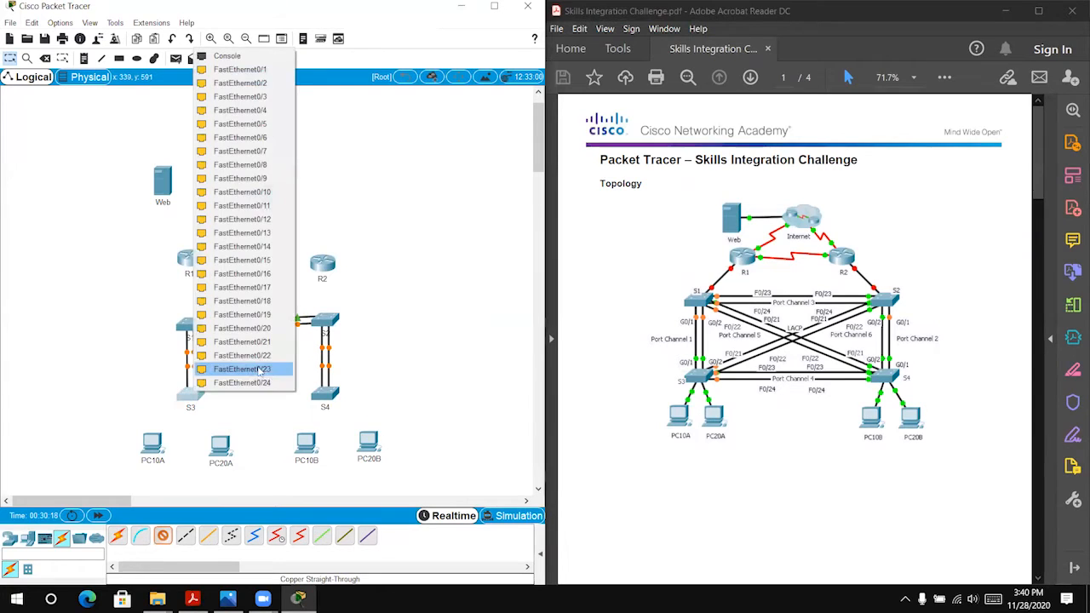
{"action": "left_click", "coordinate": [273, 374]}
{"action": "left_click", "coordinate": [325, 390]}
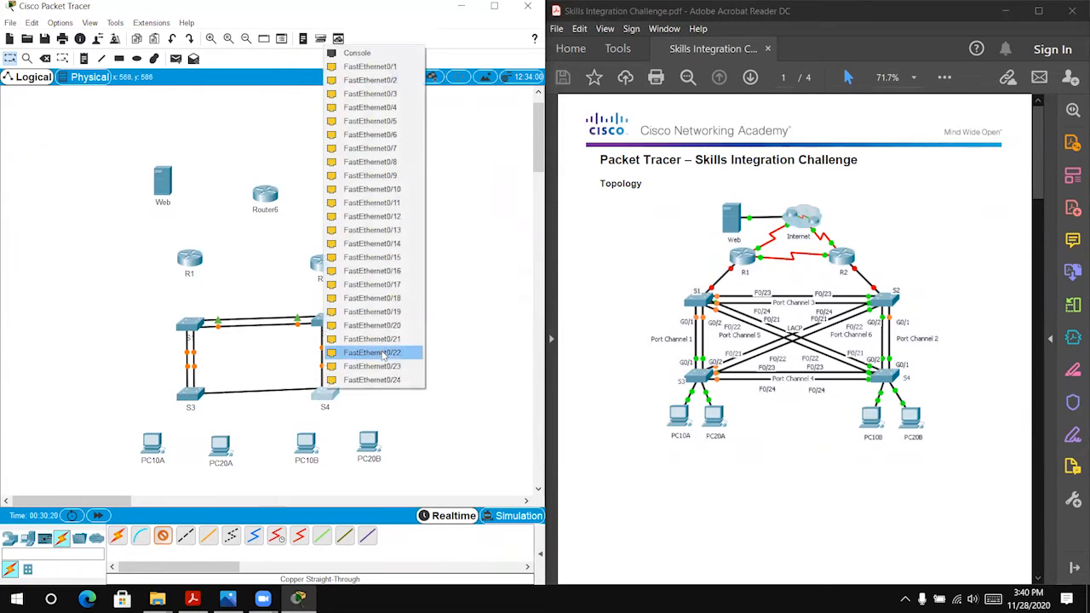
{"action": "left_click", "coordinate": [374, 366]}
Step: Add a second copper straight-through link from S3 FastEthernet0/24 to S4 FastEthernet0/24
{"action": "left_click", "coordinate": [162, 535]}
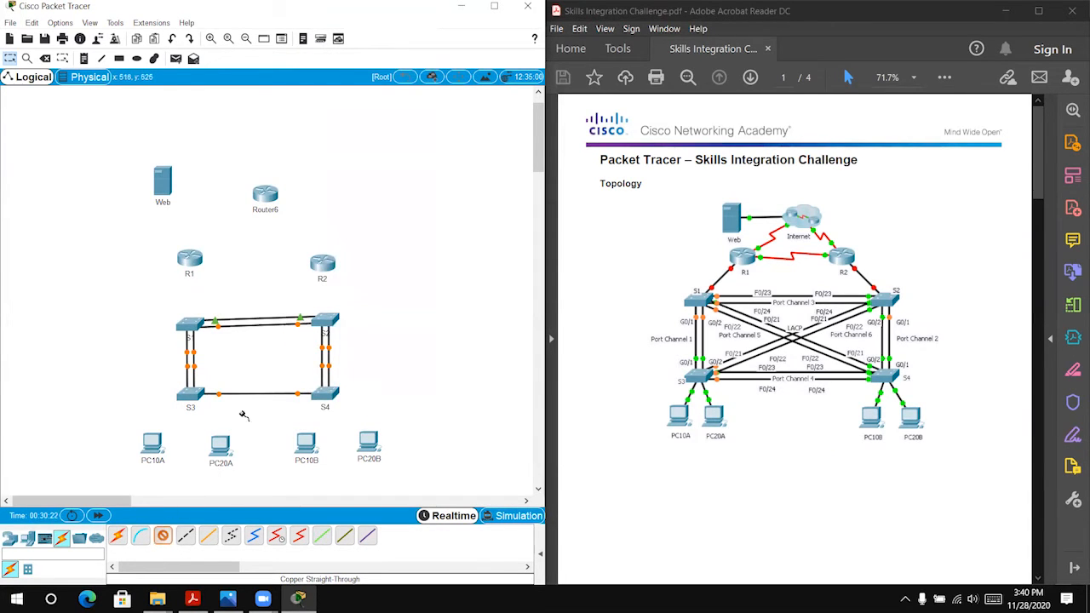
{"action": "left_click", "coordinate": [191, 397]}
{"action": "left_click", "coordinate": [268, 387]}
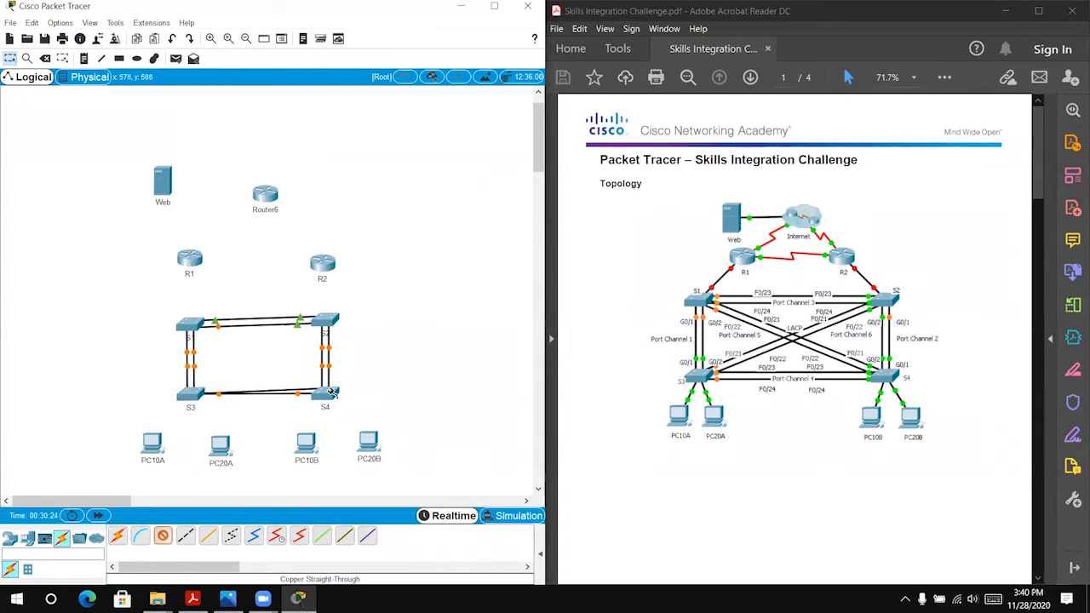
{"action": "left_click", "coordinate": [325, 392]}
{"action": "left_click", "coordinate": [373, 386]}
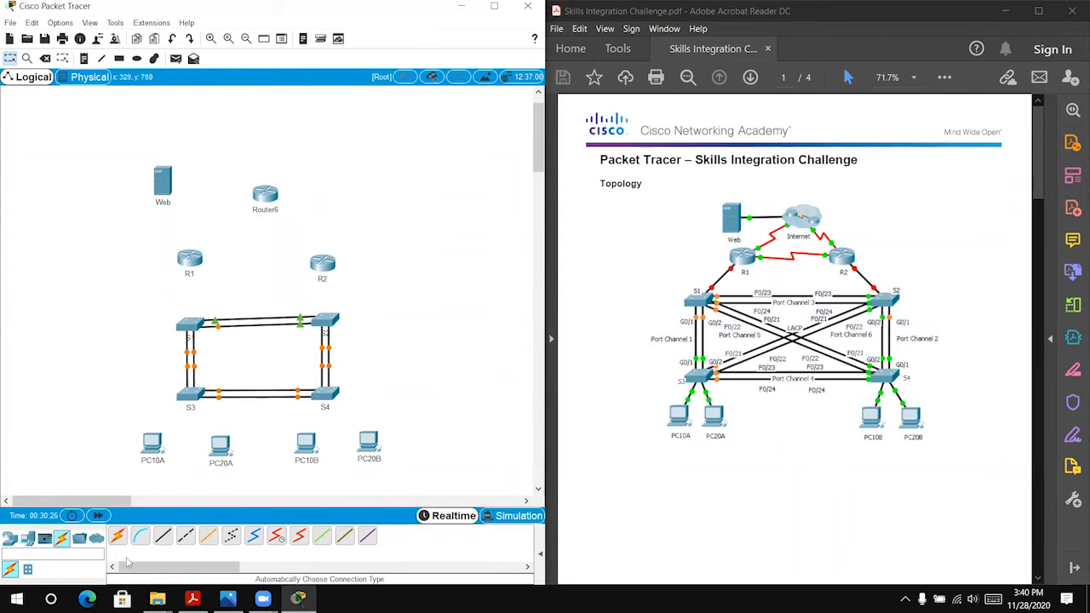
Step: Run a diagonal copper straight-through cable from S1 FastEthernet0/21 to S4 FastEthernet0/21
{"action": "left_click", "coordinate": [163, 534]}
{"action": "left_click", "coordinate": [194, 326]}
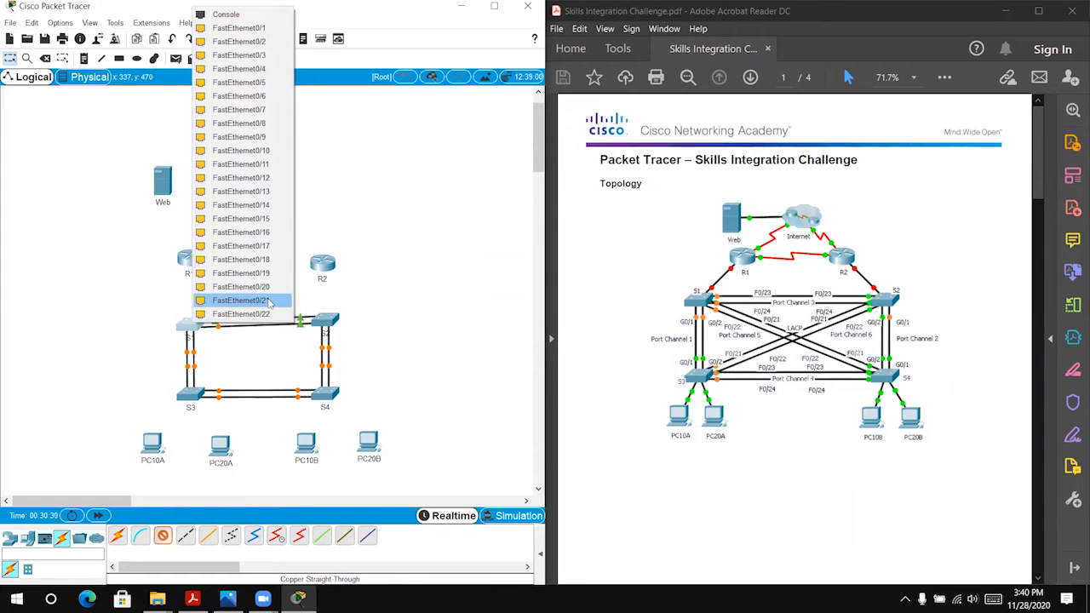
{"action": "left_click", "coordinate": [271, 302]}
{"action": "left_click", "coordinate": [322, 392]}
{"action": "left_click", "coordinate": [370, 387]}
Step: Add a second diagonal copper straight-through link from S1 FastEthernet0/22 to S4 FastEthernet0/22
{"action": "left_click", "coordinate": [163, 535]}
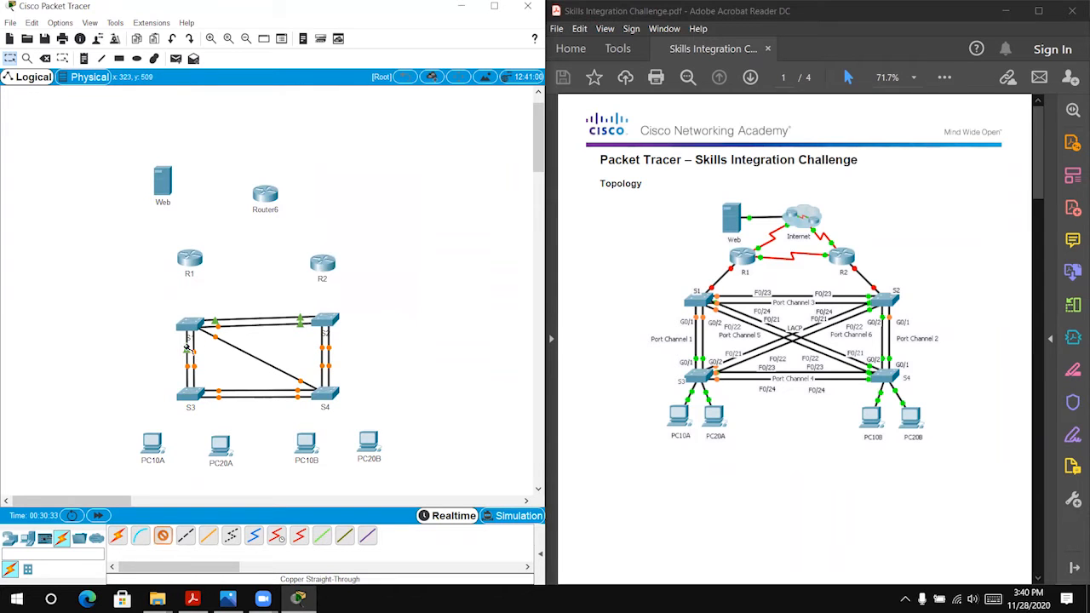
{"action": "left_click", "coordinate": [195, 323]}
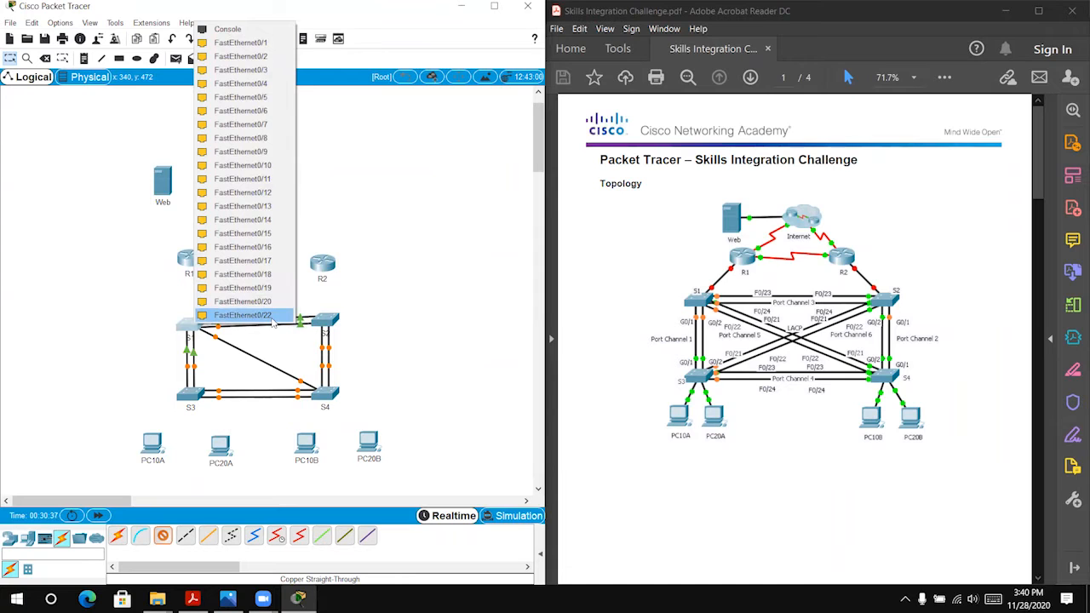
{"action": "left_click", "coordinate": [272, 317]}
{"action": "left_click", "coordinate": [323, 394]}
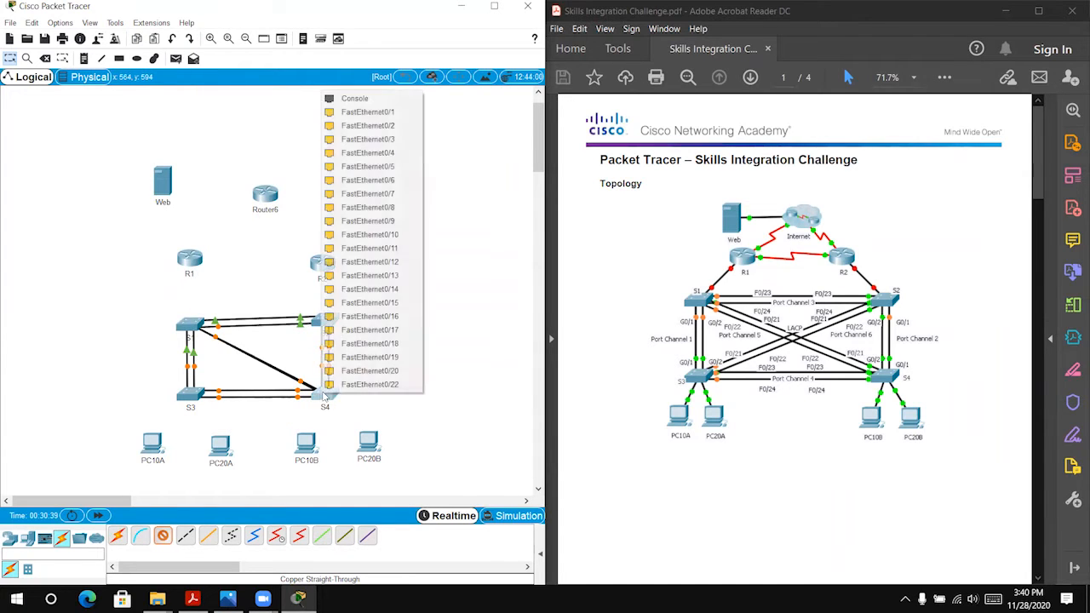
{"action": "left_click", "coordinate": [360, 385]}
Step: Run a diagonal copper straight-through cable from S3 FastEthernet0/21 to S2 FastEthernet0/21
{"action": "left_click", "coordinate": [163, 535]}
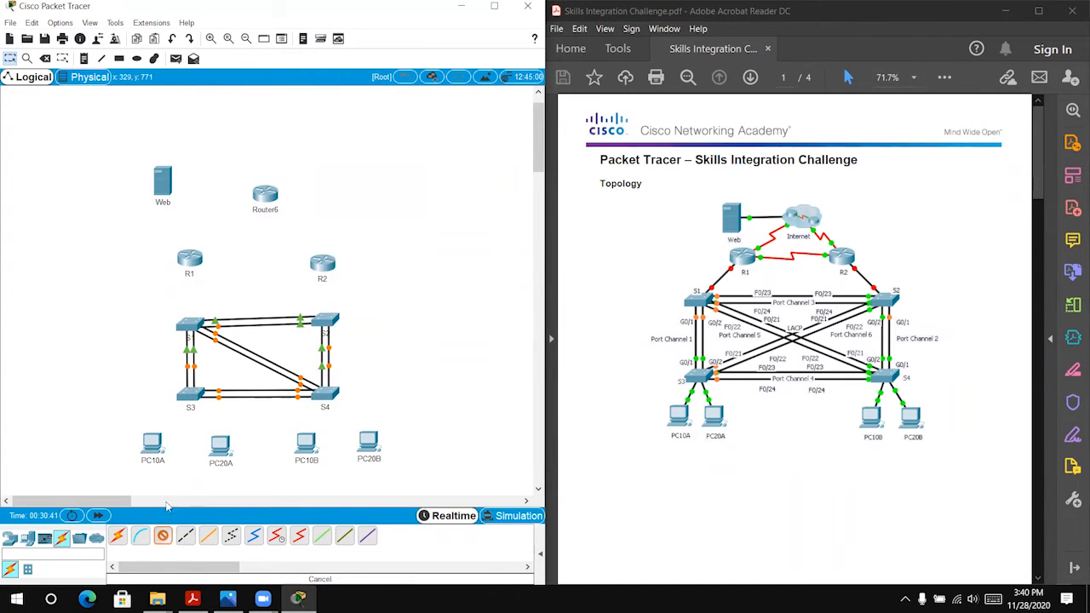
{"action": "left_click", "coordinate": [198, 395]}
{"action": "left_click", "coordinate": [246, 372]}
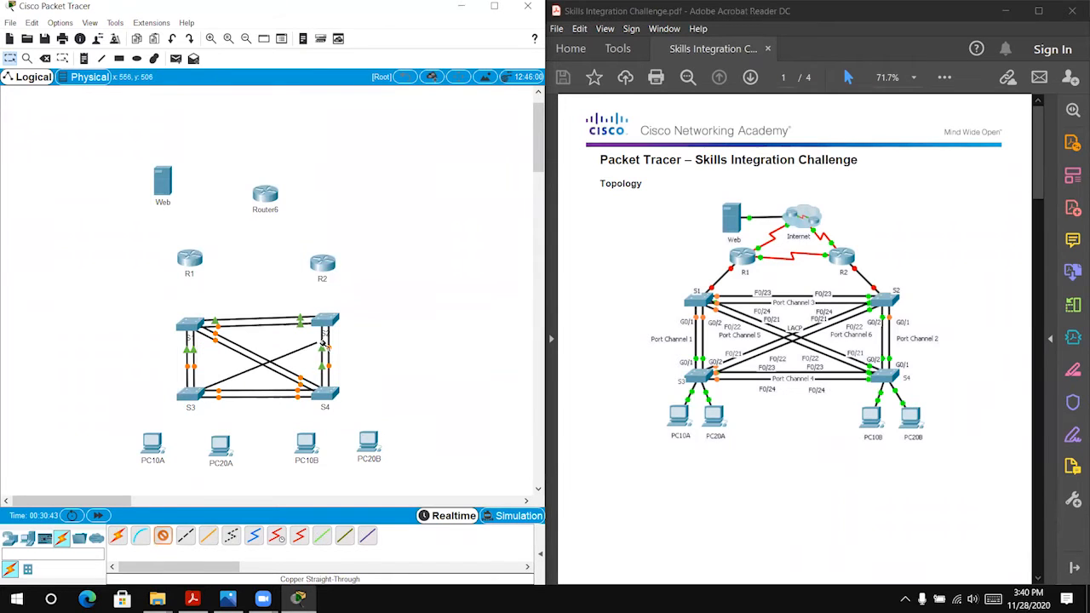
{"action": "left_click", "coordinate": [325, 320]}
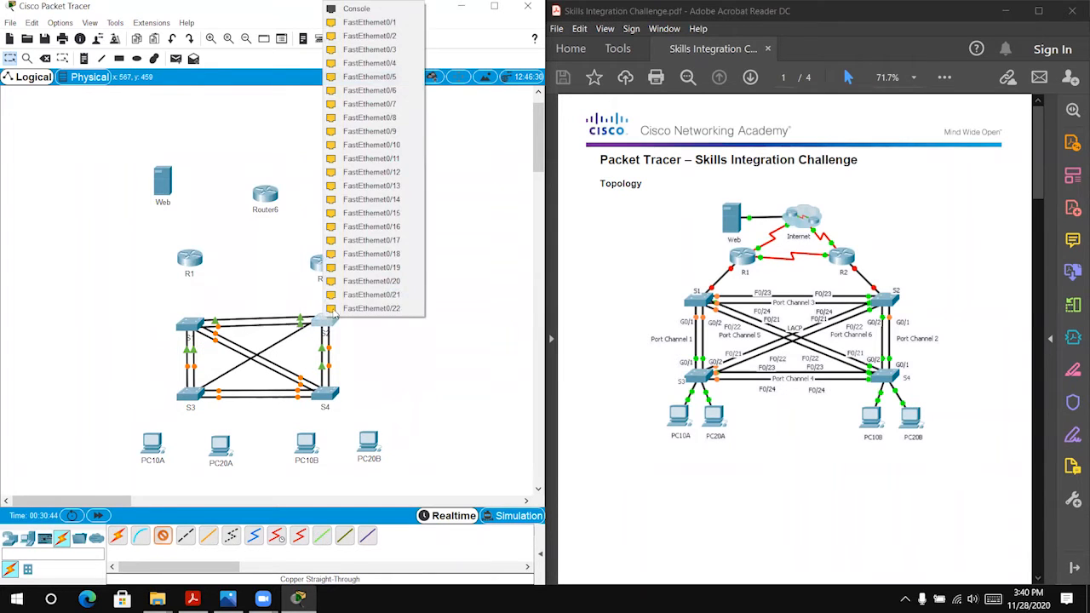
{"action": "left_click", "coordinate": [354, 308]}
Step: Add a second diagonal copper straight-through link from S3 FastEthernet0/22 to S2 FastEthernet0/22
{"action": "left_click", "coordinate": [200, 394]}
{"action": "left_click", "coordinate": [255, 387]}
{"action": "left_click", "coordinate": [324, 320]}
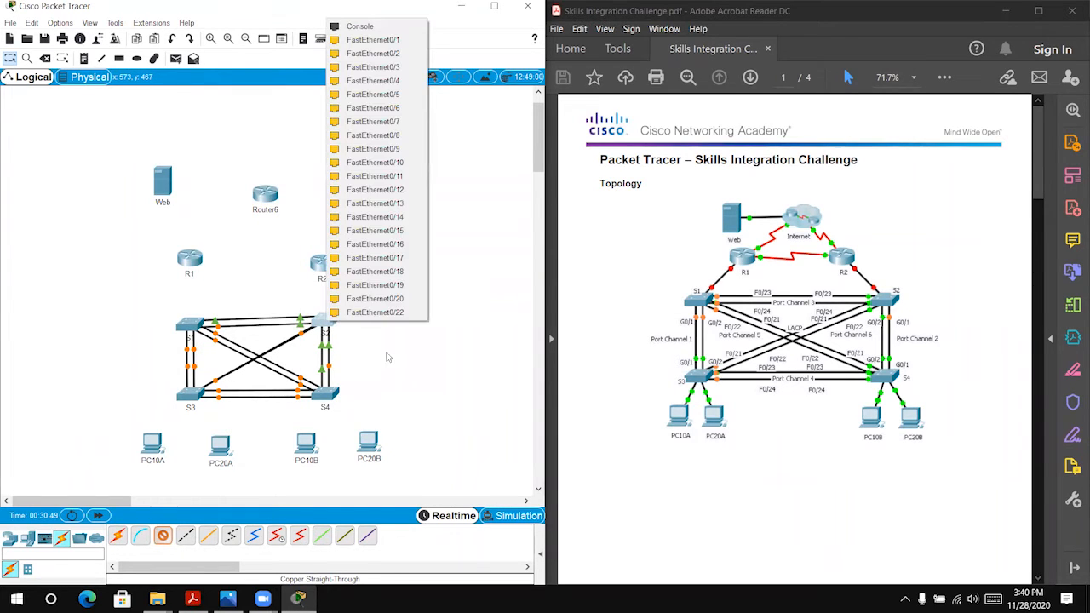
{"action": "left_click", "coordinate": [393, 315]}
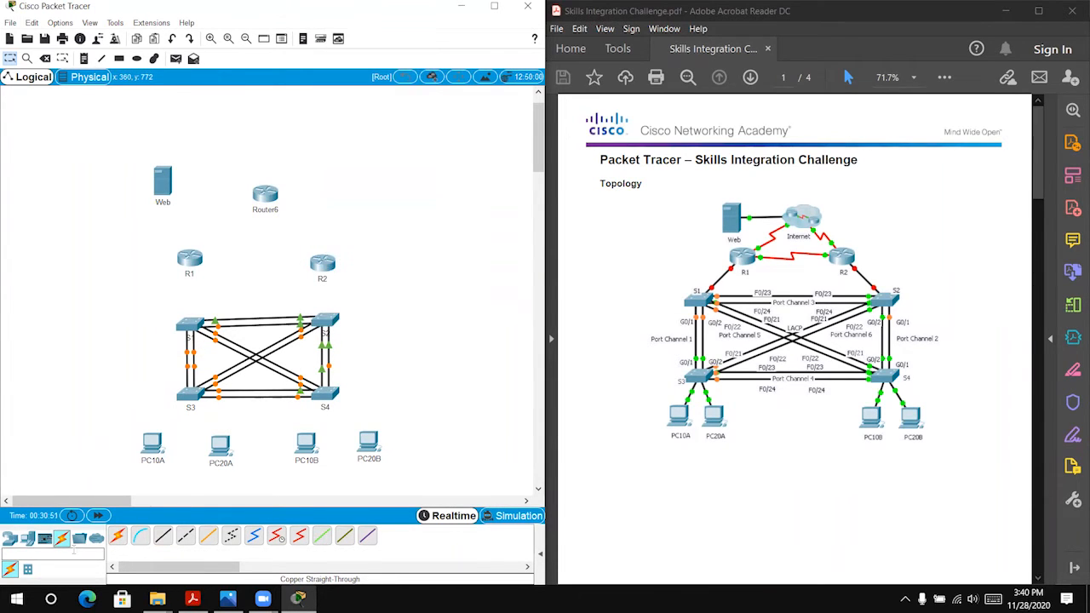
Step: Connect PC10A and PC20A to switch S3 using the automatic connection type
{"action": "left_click", "coordinate": [117, 535]}
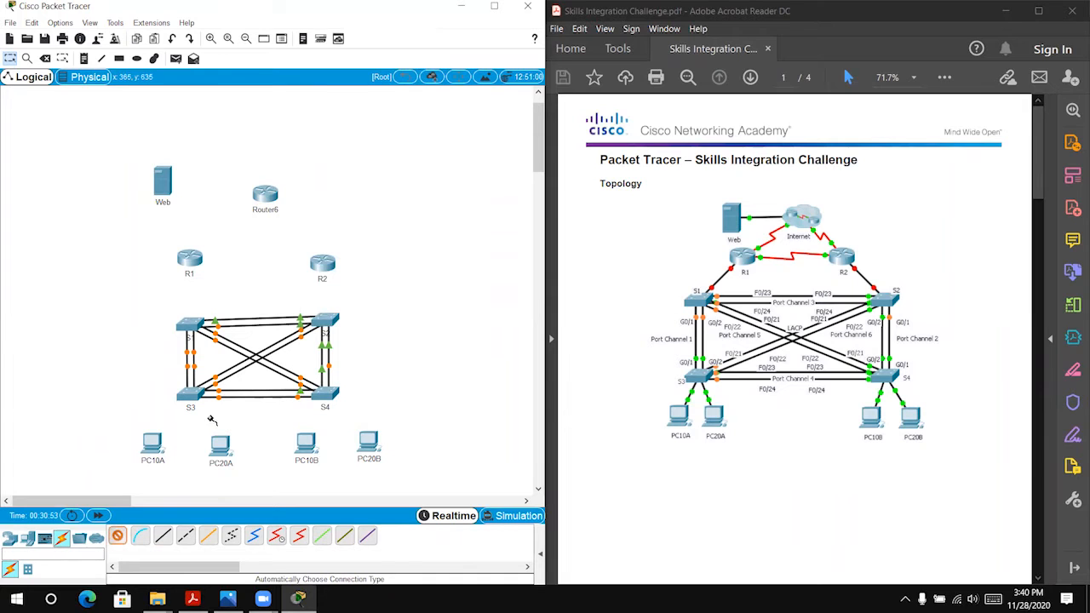
{"action": "left_click", "coordinate": [166, 433]}
{"action": "left_click", "coordinate": [192, 395]}
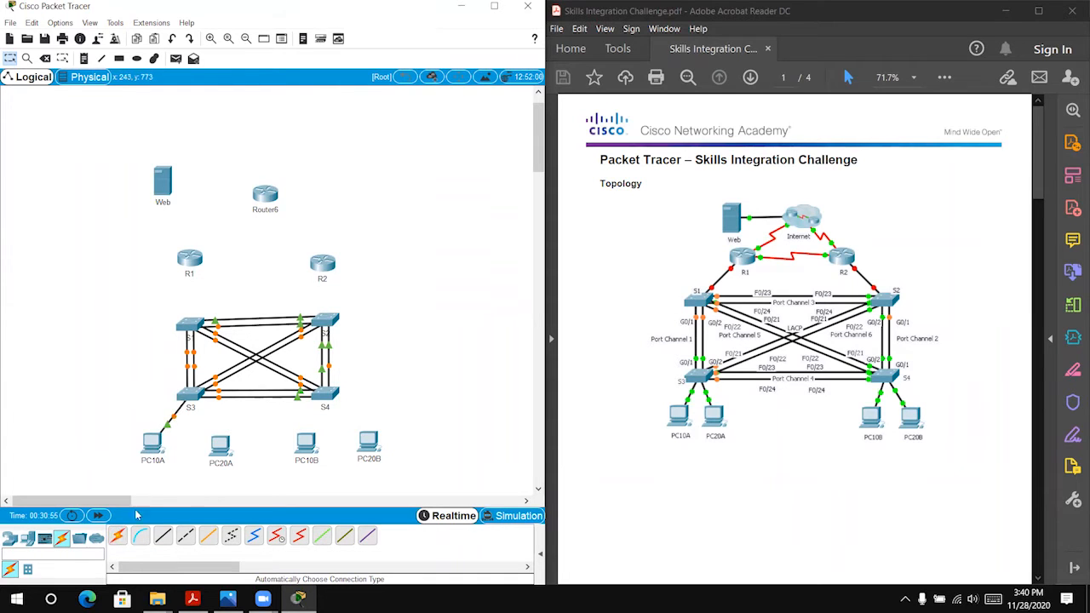
{"action": "left_click", "coordinate": [217, 448]}
Step: Connect PC10B and PC20B to switch S4 using the automatic connection type, and fast-forward the simulation time
{"action": "left_click", "coordinate": [117, 534]}
{"action": "left_click", "coordinate": [324, 394]}
{"action": "left_click", "coordinate": [305, 441]}
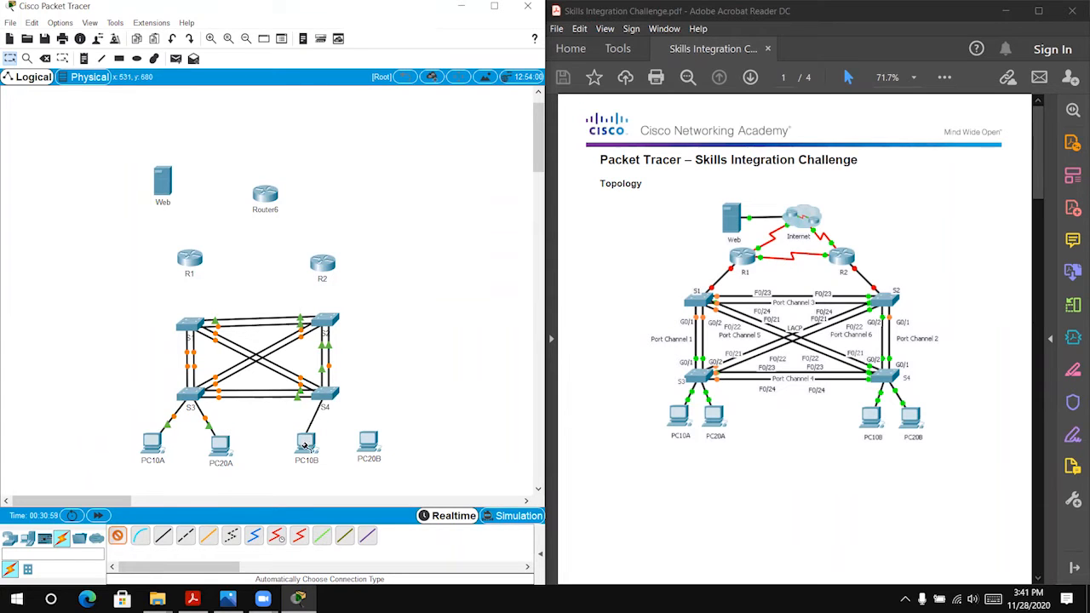
{"action": "left_click", "coordinate": [118, 535]}
{"action": "left_click", "coordinate": [333, 392]}
{"action": "left_click", "coordinate": [370, 439]}
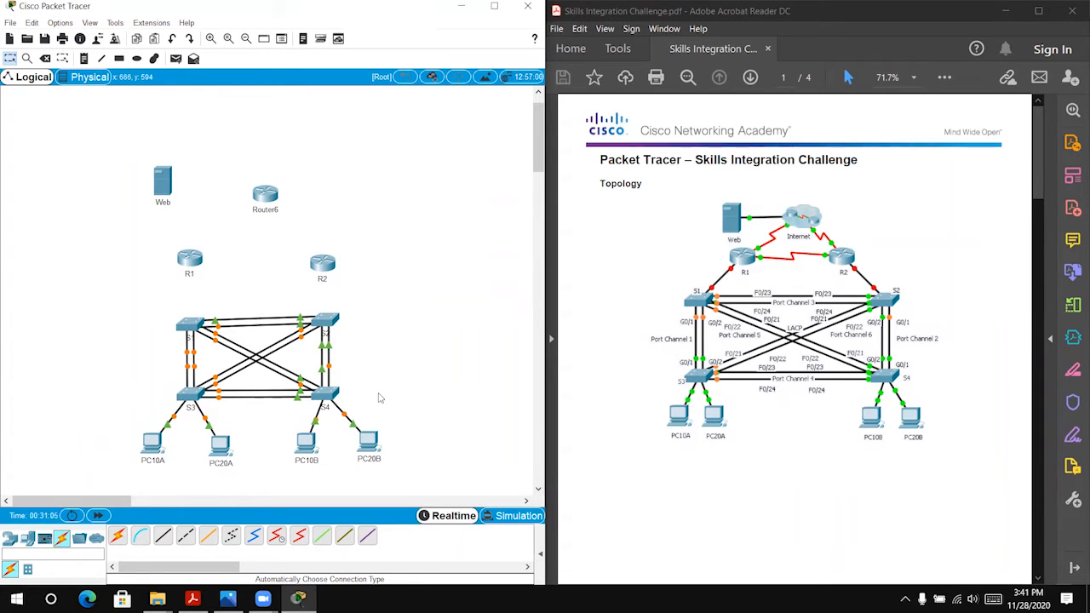
{"action": "left_click", "coordinate": [98, 515]}
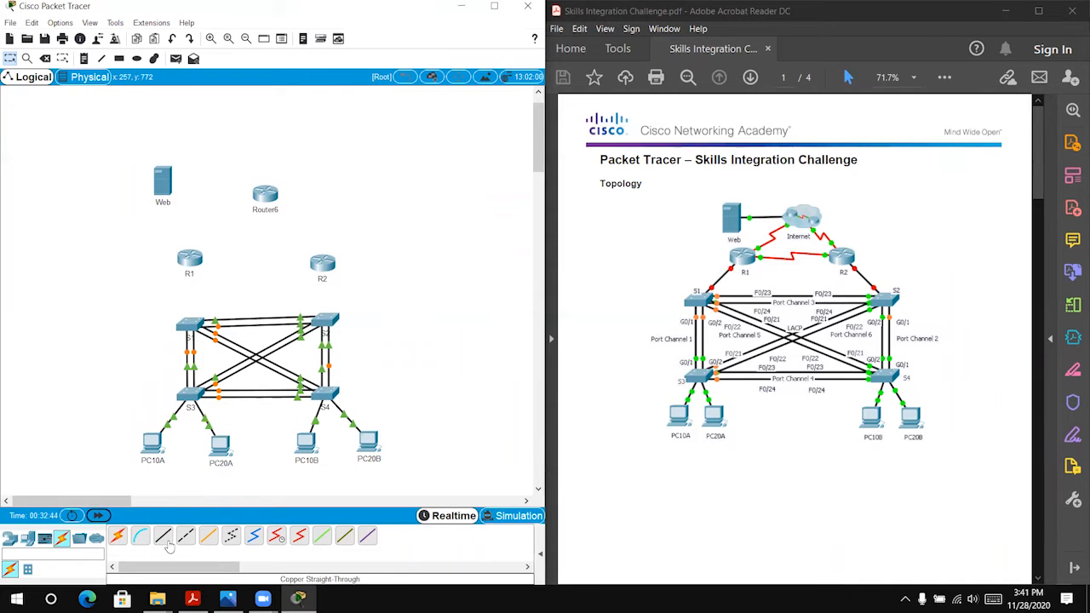
Step: Install an HWIC-2T serial module in router R1's expansion slot nearest the built-in ports, and close its device window
{"action": "left_click", "coordinate": [191, 262]}
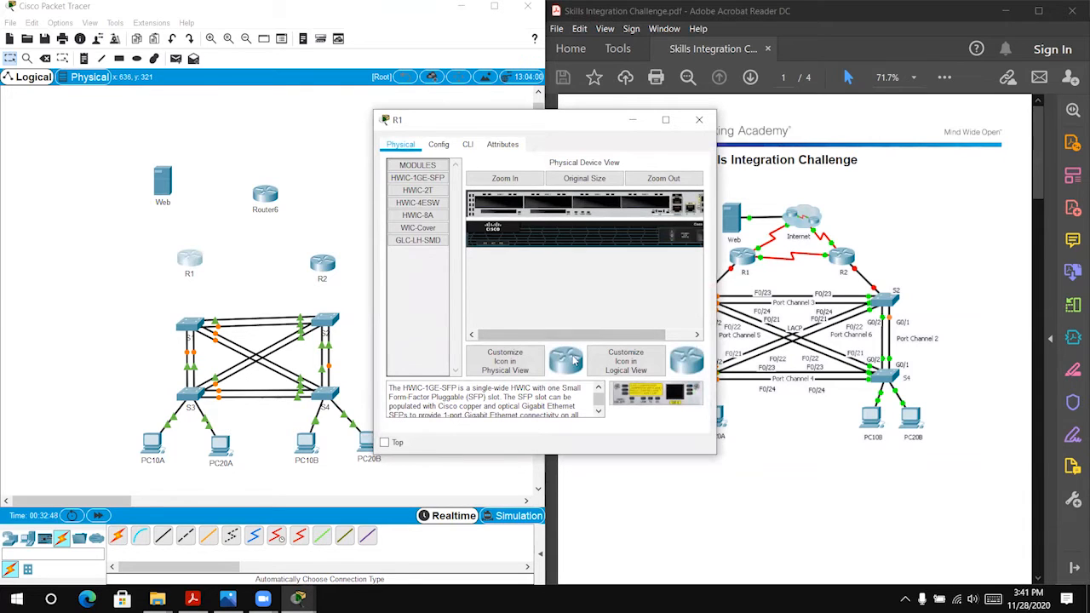
{"action": "left_click", "coordinate": [421, 189]}
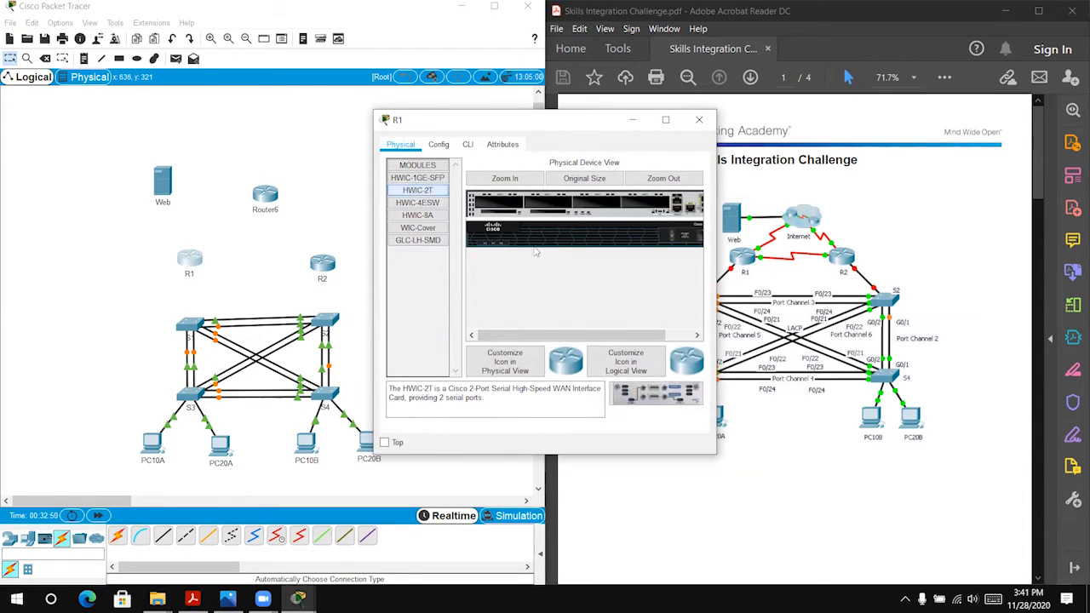
{"action": "left_click_drag", "start_coordinate": [667, 401], "coordinate": [658, 207]}
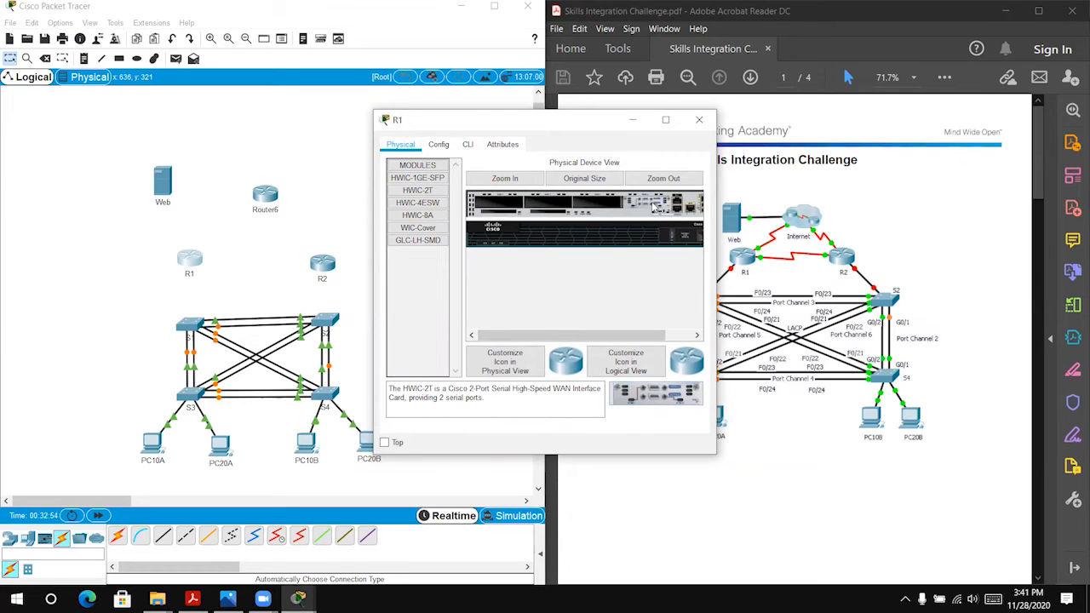
{"action": "left_click", "coordinate": [698, 120]}
Step: Install an HWIC-2T serial module in the matching expansion slot of router R2, and close its device window
{"action": "left_click", "coordinate": [322, 264]}
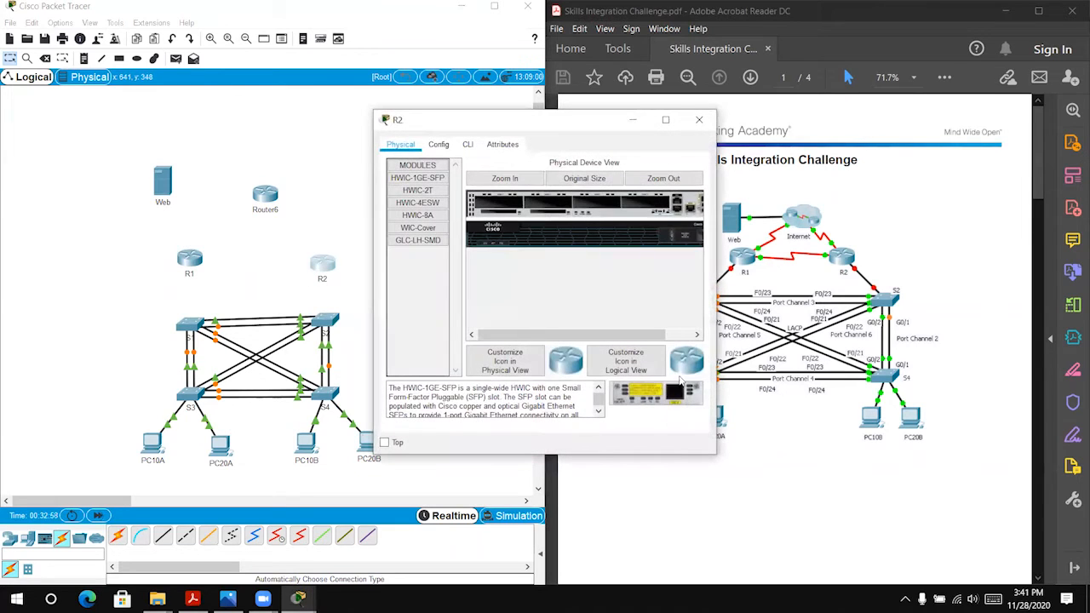
{"action": "left_click", "coordinate": [425, 193]}
{"action": "left_click_drag", "start_coordinate": [656, 393], "coordinate": [647, 204]}
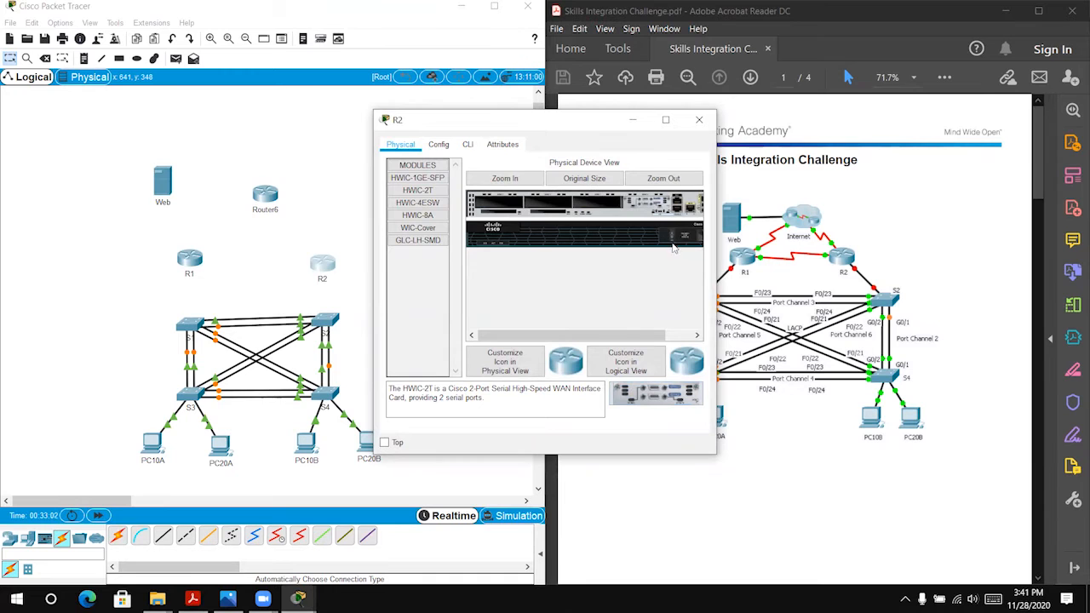
{"action": "left_click", "coordinate": [698, 120]}
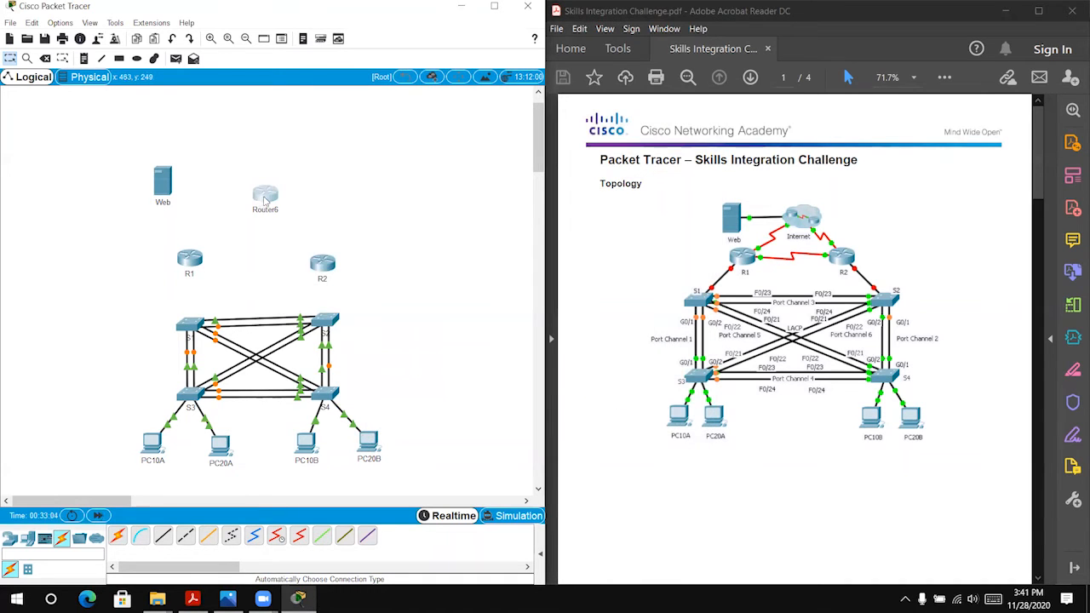
Step: Install an HWIC-2T serial module in Router6's expansion slot nearest the built-in ports, and close its device window
{"action": "left_click", "coordinate": [265, 196]}
{"action": "left_click", "coordinate": [417, 189]}
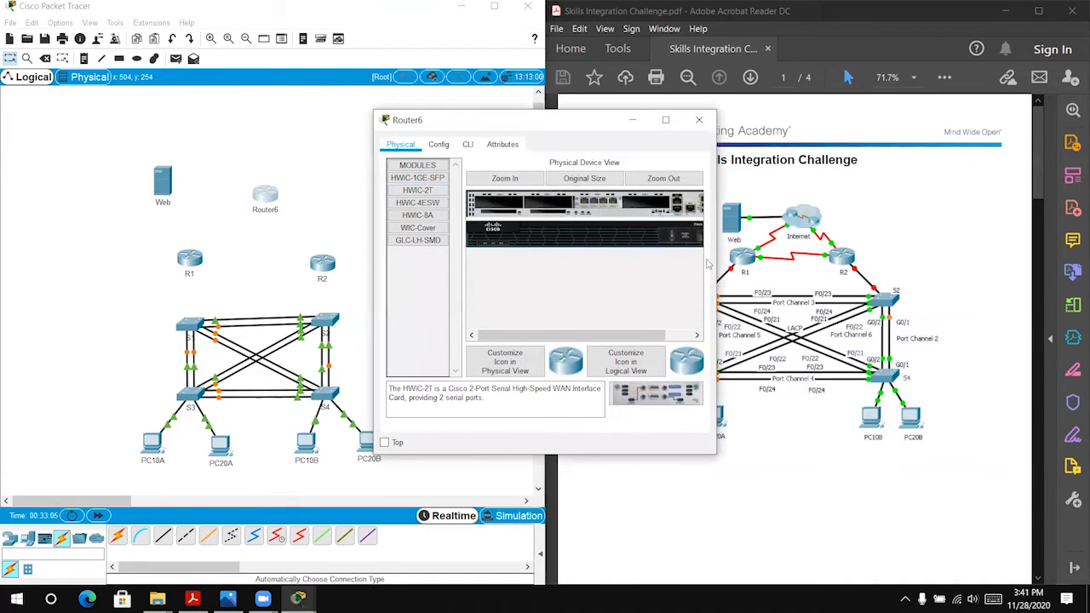
{"action": "left_click_drag", "start_coordinate": [656, 393], "coordinate": [653, 219]}
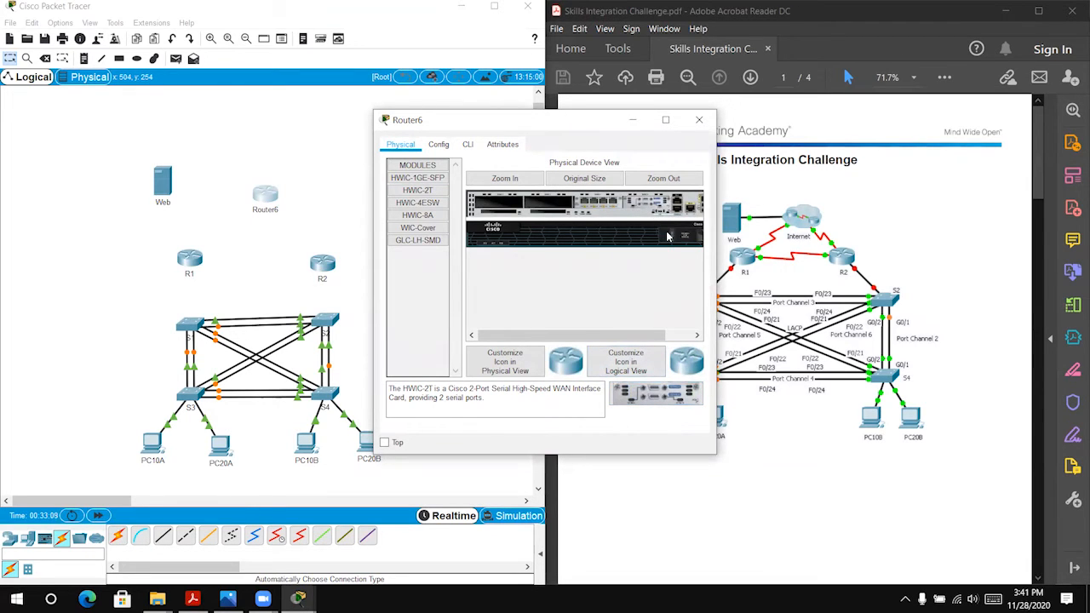
{"action": "left_click", "coordinate": [699, 119]}
Step: Nudge R1 slightly toward R2 and connect R1's Serial0/0/1 to R2's Serial0/0/0 with a Serial DCE cable
{"action": "left_click_drag", "start_coordinate": [196, 258], "coordinate": [205, 260]}
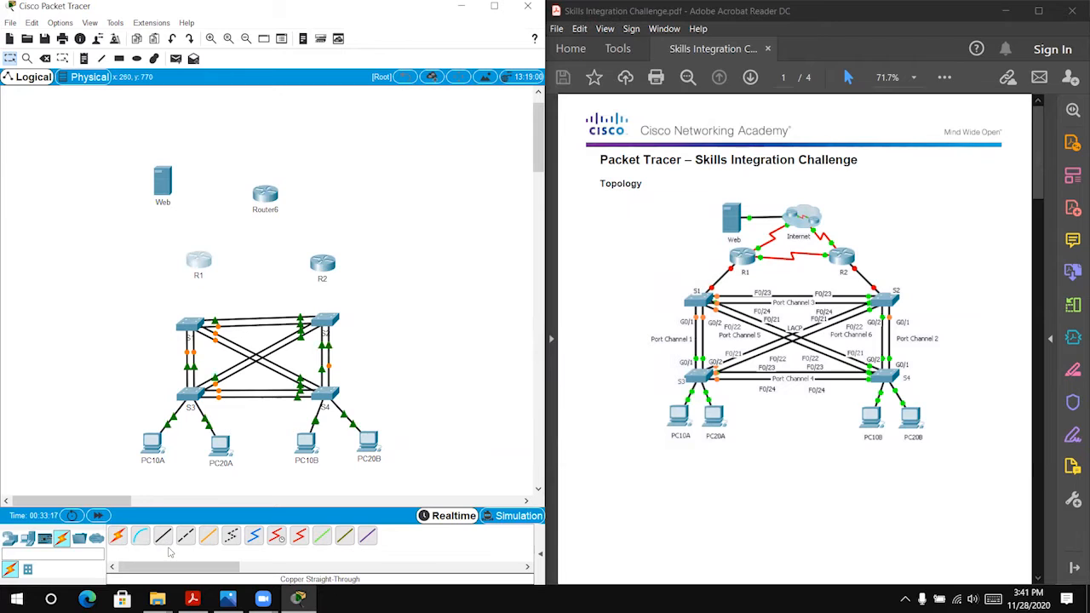
{"action": "left_click", "coordinate": [275, 538]}
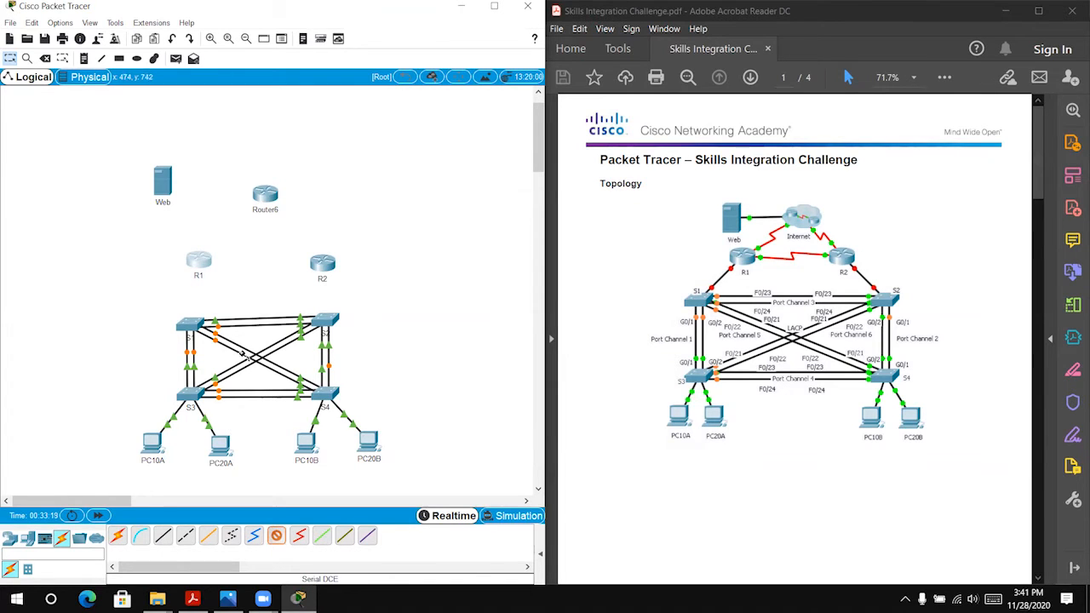
{"action": "left_click", "coordinate": [202, 262]}
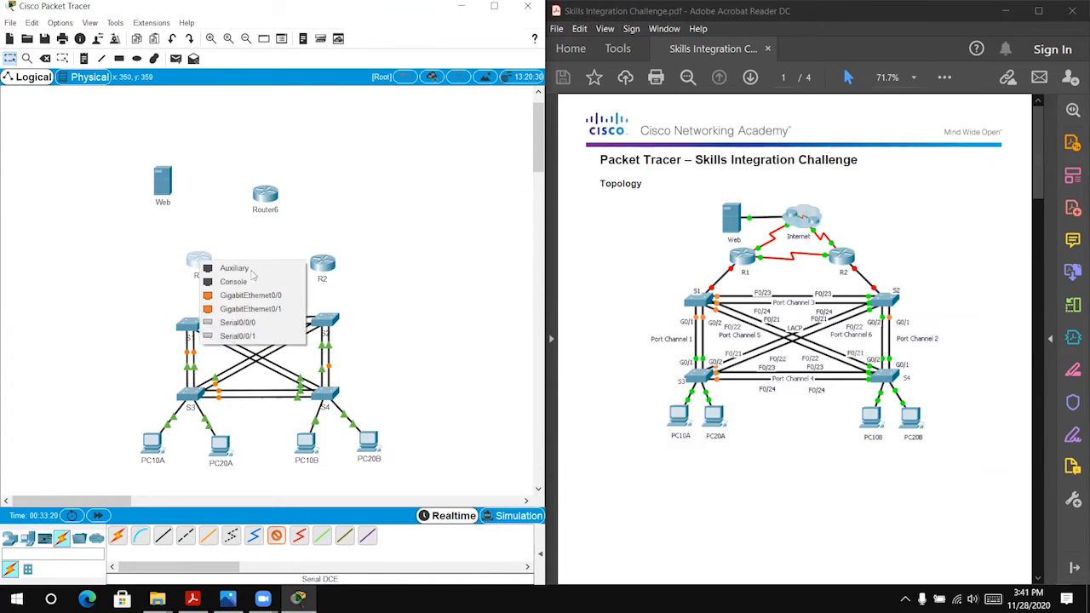
{"action": "left_click", "coordinate": [282, 338]}
{"action": "left_click", "coordinate": [323, 264]}
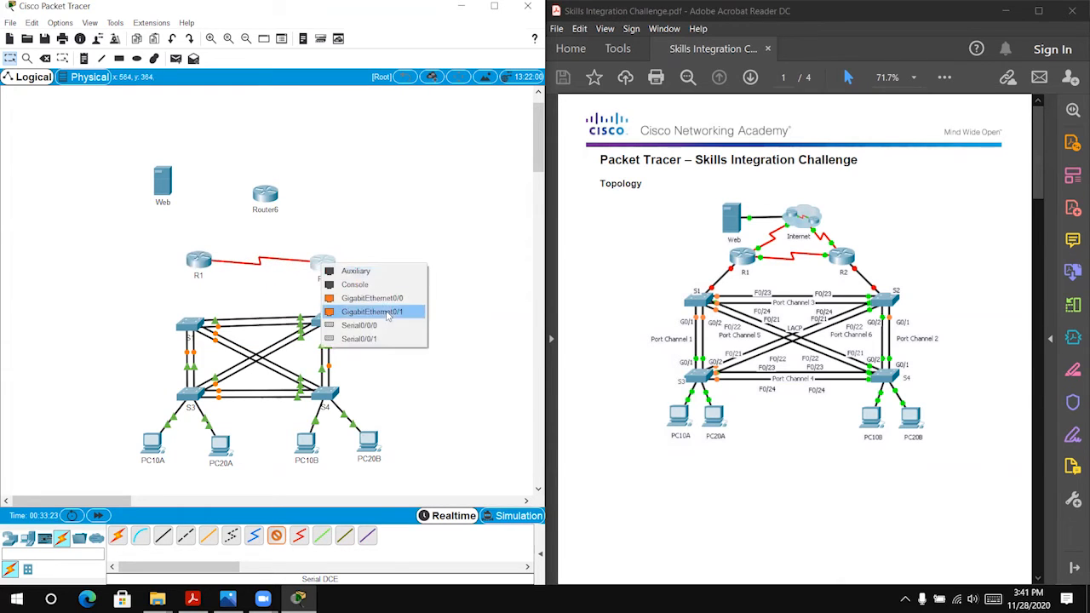
{"action": "left_click", "coordinate": [383, 332]}
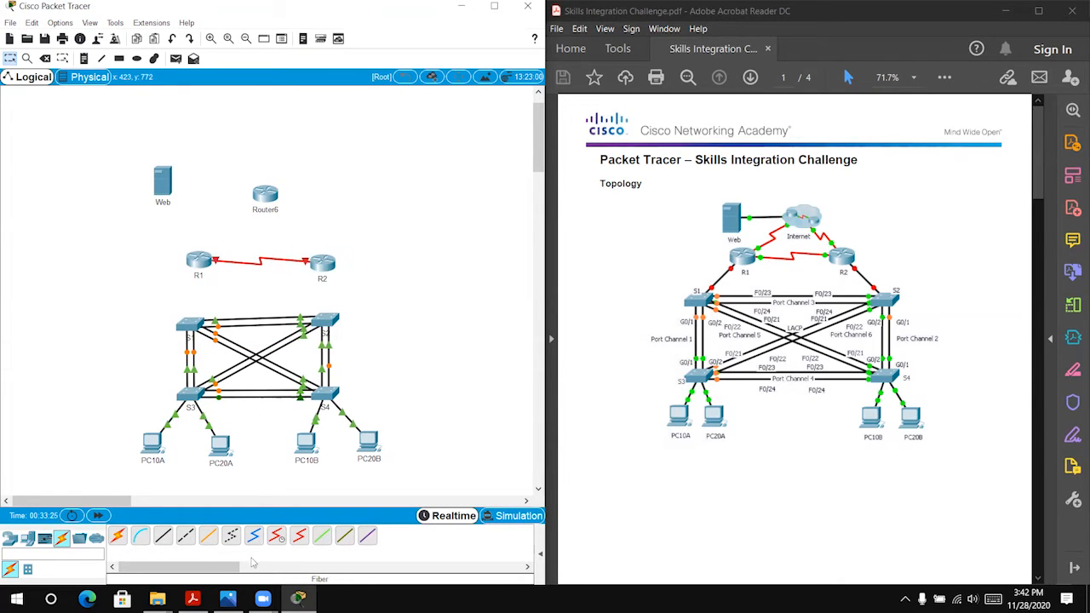
Step: Connect R2's Serial0/0/1 to Router6's Serial0/0/0 with a Serial DCE cable
{"action": "left_click", "coordinate": [331, 259]}
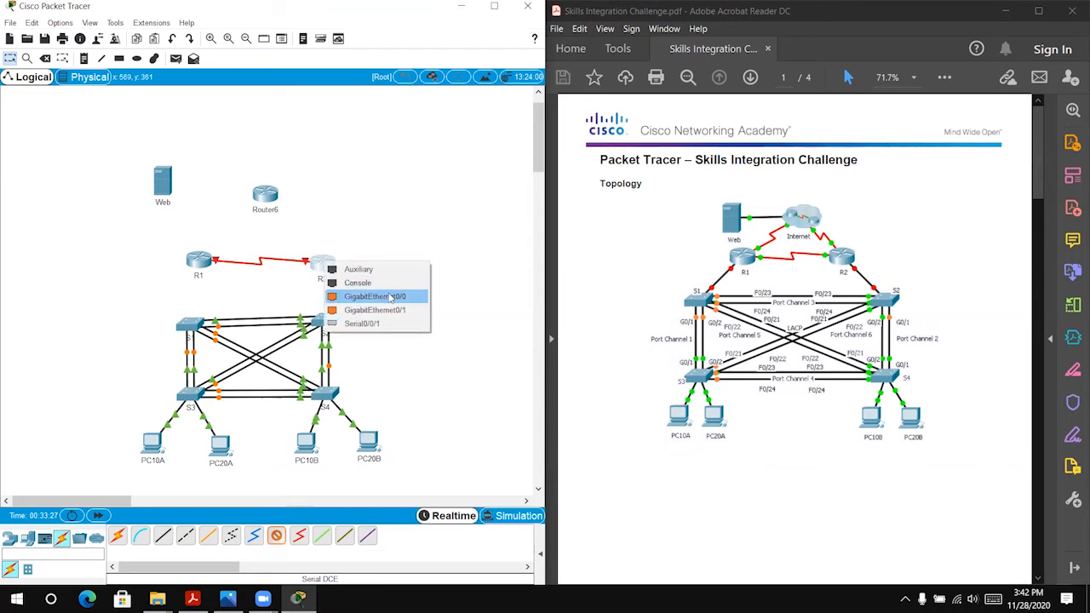
{"action": "left_click", "coordinate": [401, 324]}
{"action": "left_click", "coordinate": [267, 204]}
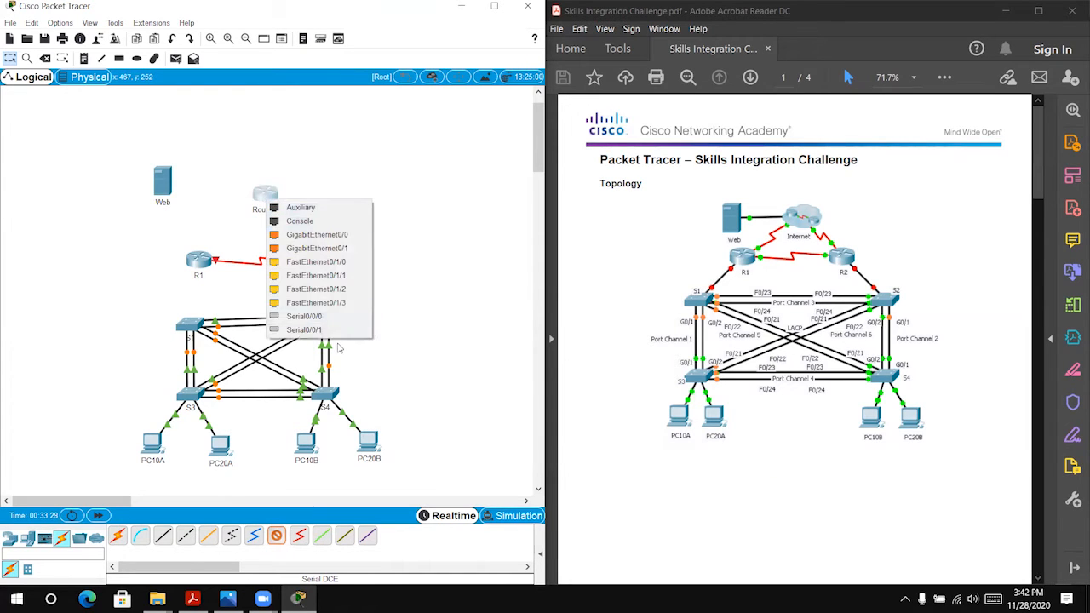
{"action": "left_click", "coordinate": [306, 316]}
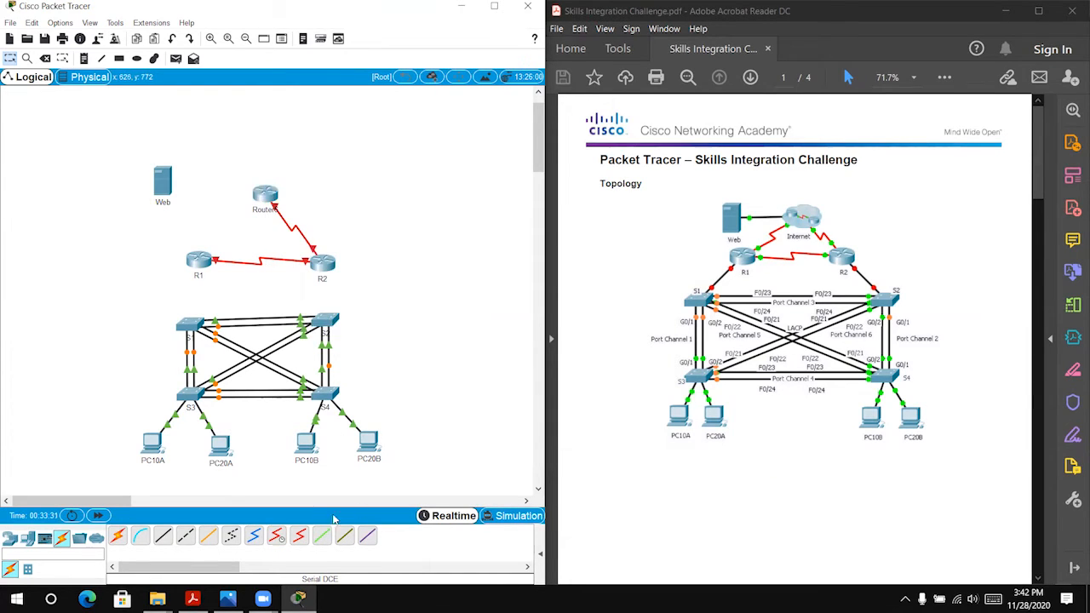
Step: Connect R1's Serial0/0/0 to Router6's Serial0/0/1 with a Serial DCE cable, and fast-forward the simulation time
{"action": "left_click", "coordinate": [277, 536]}
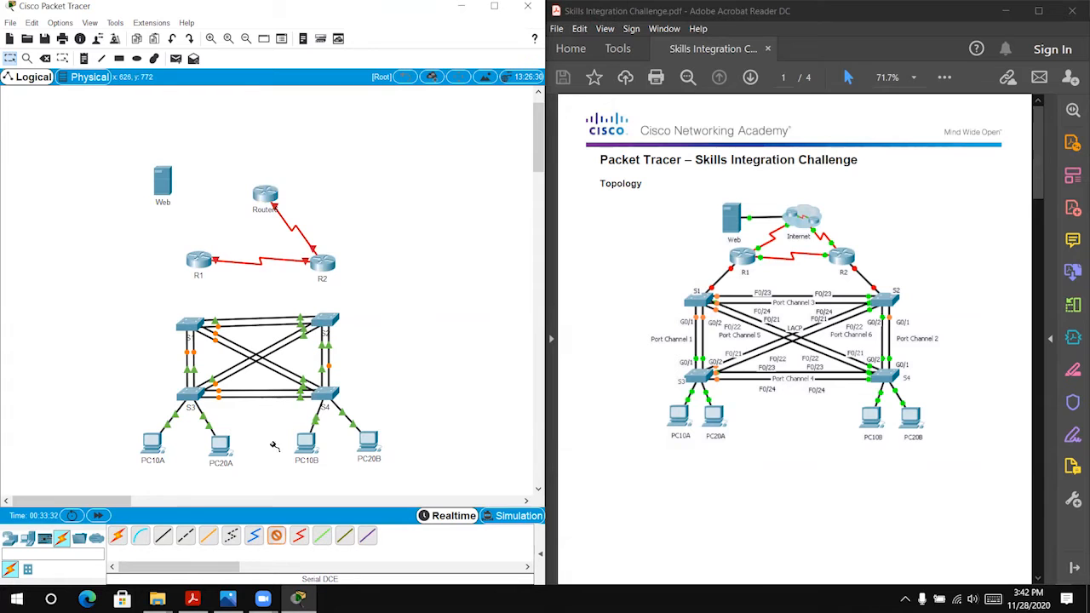
{"action": "left_click", "coordinate": [202, 261]}
{"action": "left_click", "coordinate": [255, 313]}
{"action": "left_click", "coordinate": [261, 196]}
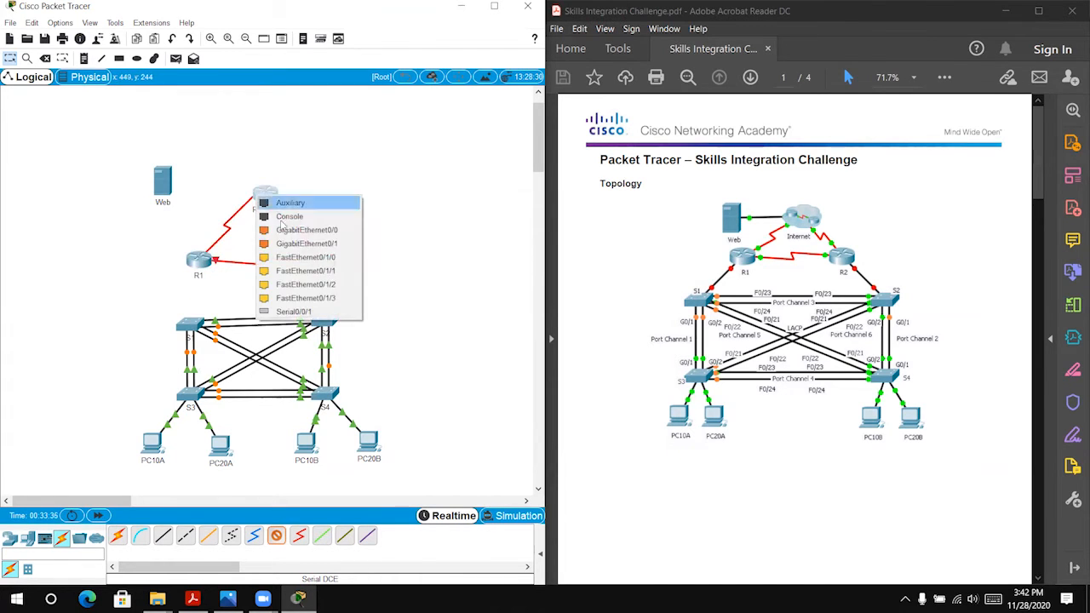
{"action": "left_click", "coordinate": [314, 312]}
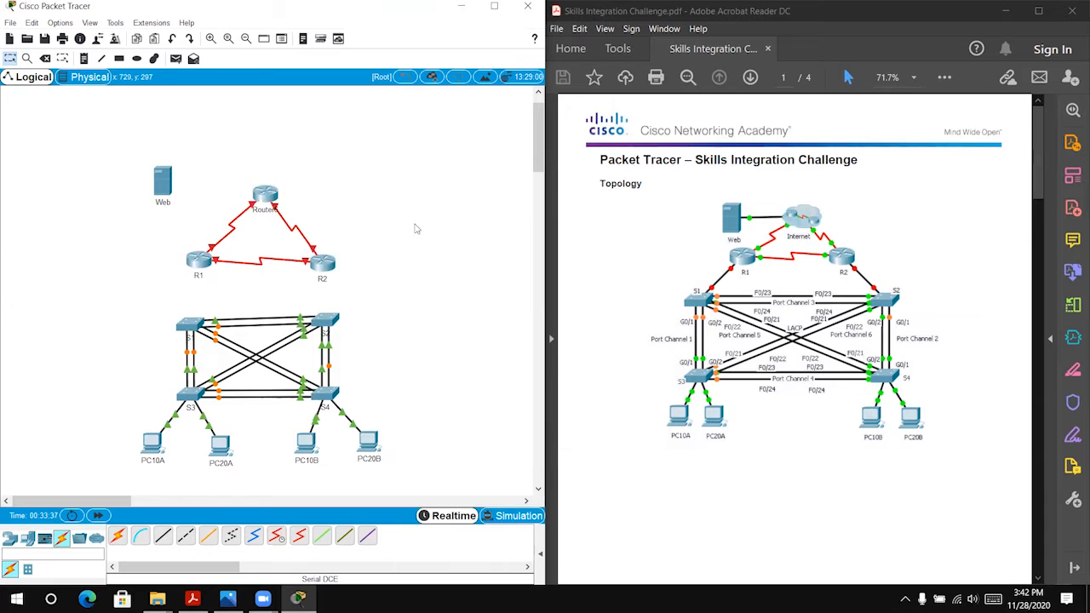
{"action": "left_click", "coordinate": [98, 517]}
Step: Consult the Addressing Table in the challenge instructions and check router R1's global settings
{"action": "scroll", "coordinate": [707, 317], "scroll_direction": "down", "scroll_amount": 7}
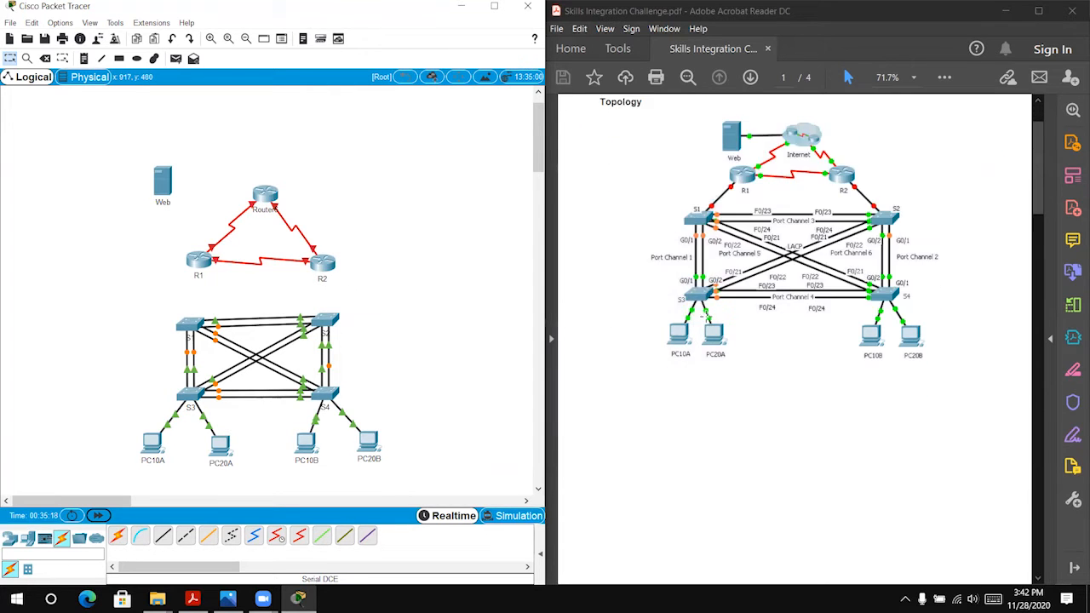
{"action": "scroll", "coordinate": [716, 331], "scroll_direction": "down", "scroll_amount": 7}
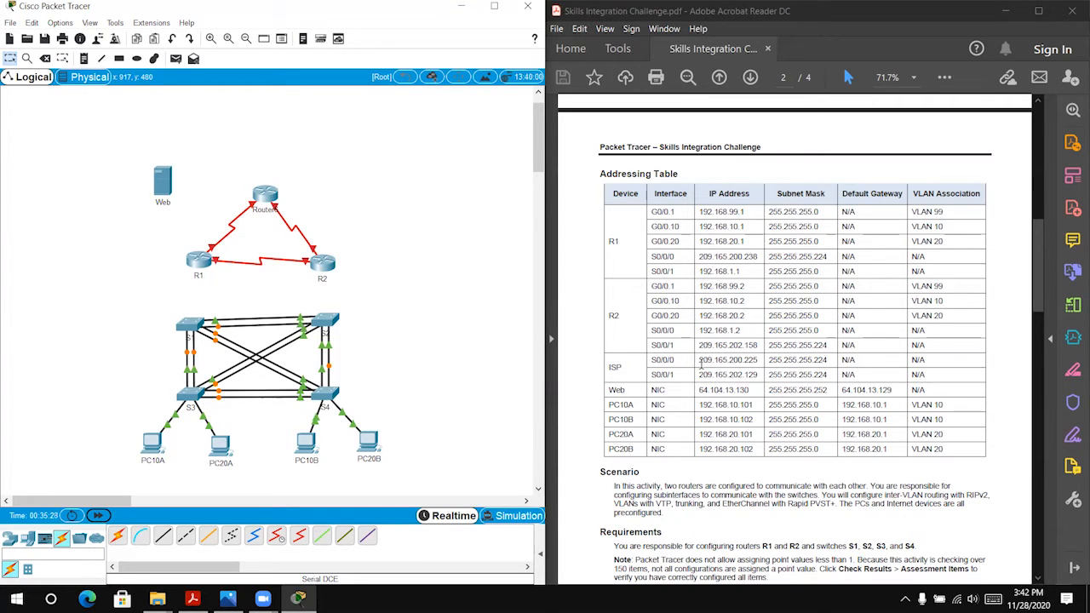
{"action": "scroll", "coordinate": [701, 364], "scroll_direction": "up", "scroll_amount": 1}
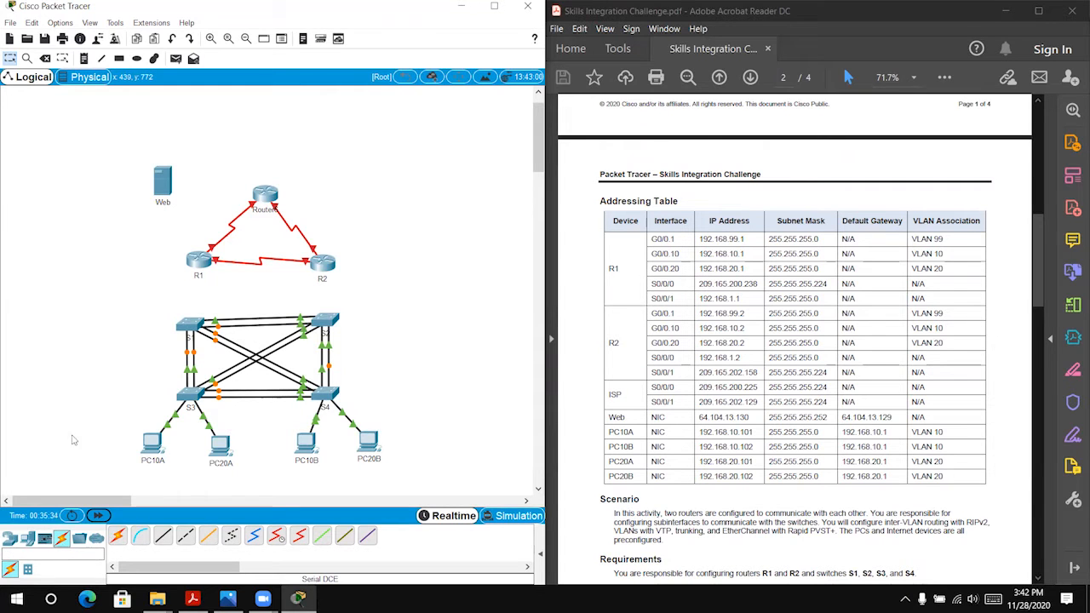
{"action": "left_click", "coordinate": [199, 264]}
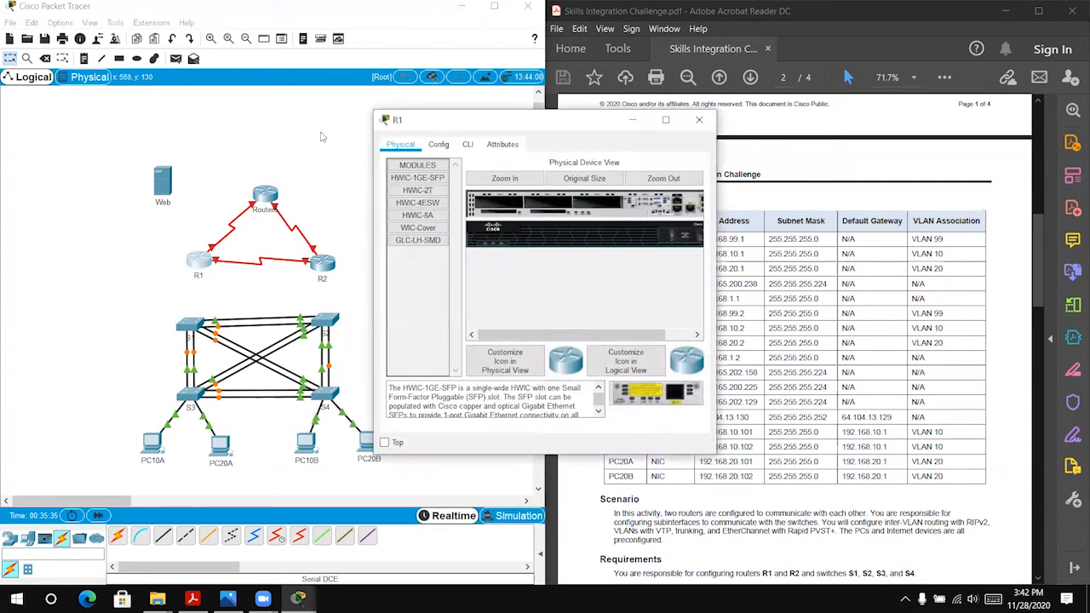
{"action": "left_click", "coordinate": [439, 144]}
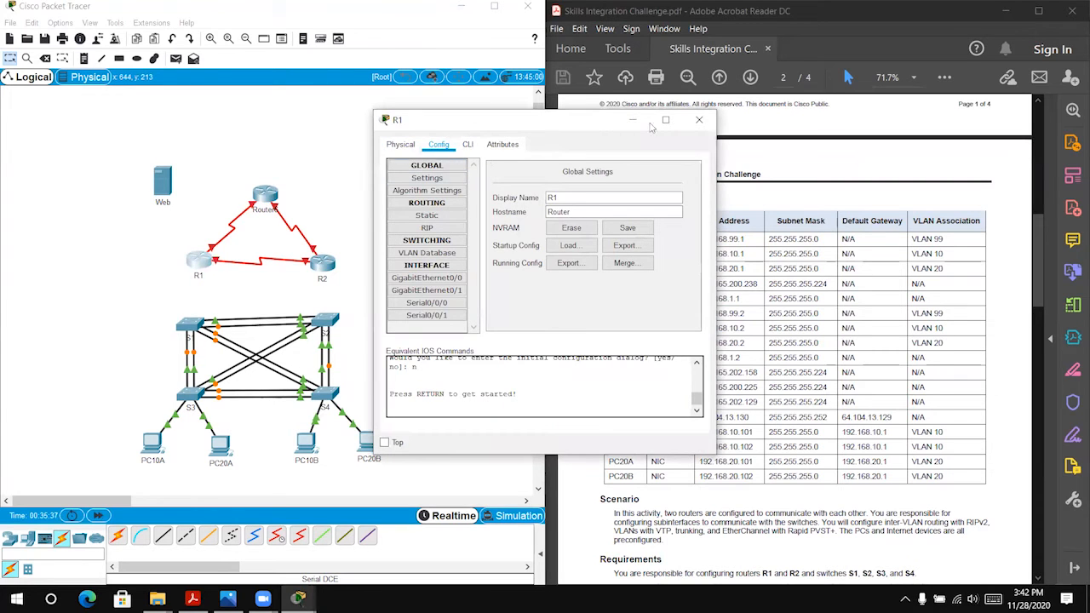
{"action": "left_click", "coordinate": [699, 120]}
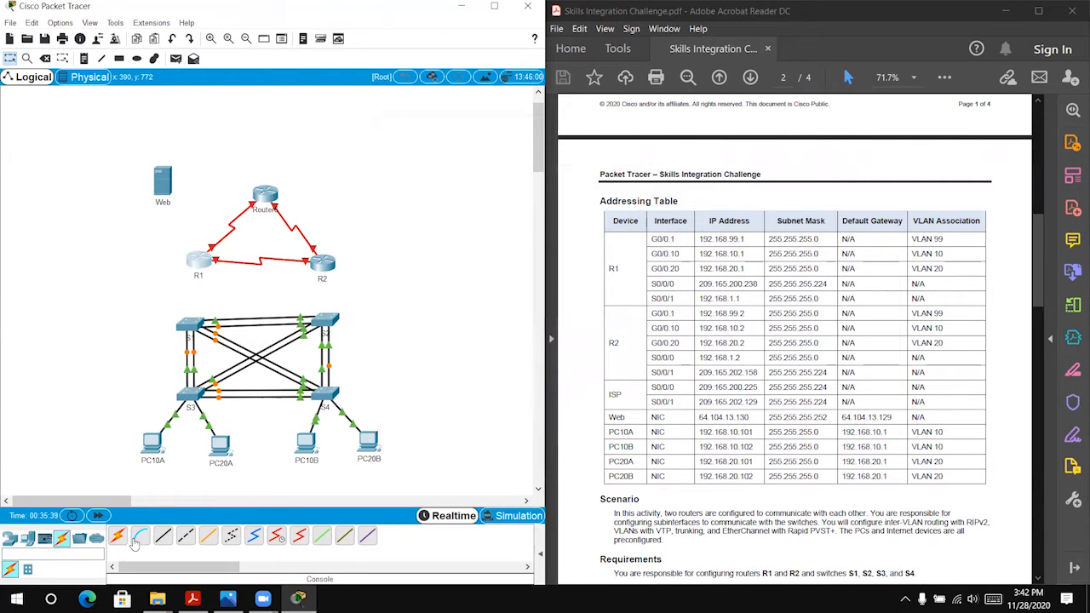
Step: Connect the Web server's FastEthernet0 port to Router6 with a copper cross-over cable
{"action": "left_click", "coordinate": [185, 536]}
{"action": "left_click", "coordinate": [163, 181]}
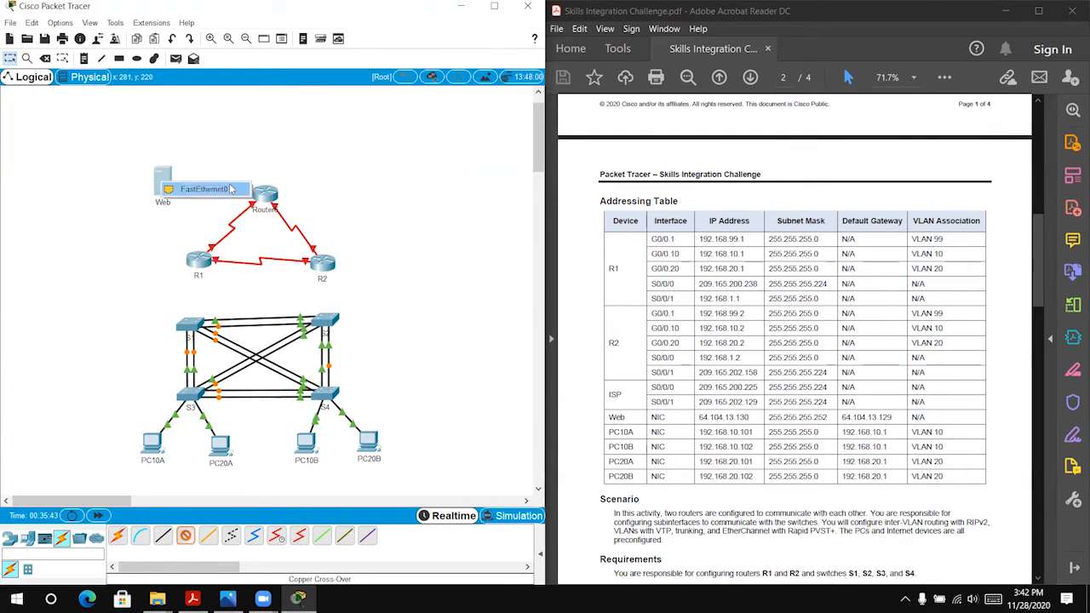
{"action": "left_click", "coordinate": [228, 188]}
{"action": "left_click", "coordinate": [268, 194]}
{"action": "left_click", "coordinate": [294, 255]}
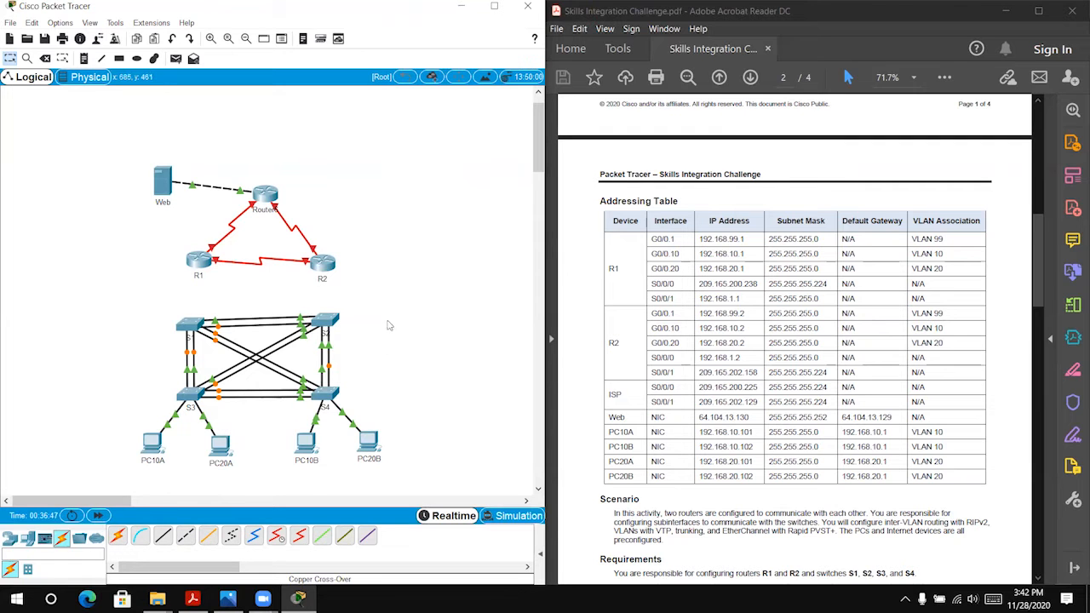
Step: Enter global configuration mode in R1's command line, and move and widen its window clear of the addressing table
{"action": "left_click", "coordinate": [198, 262]}
{"action": "left_click", "coordinate": [467, 144]}
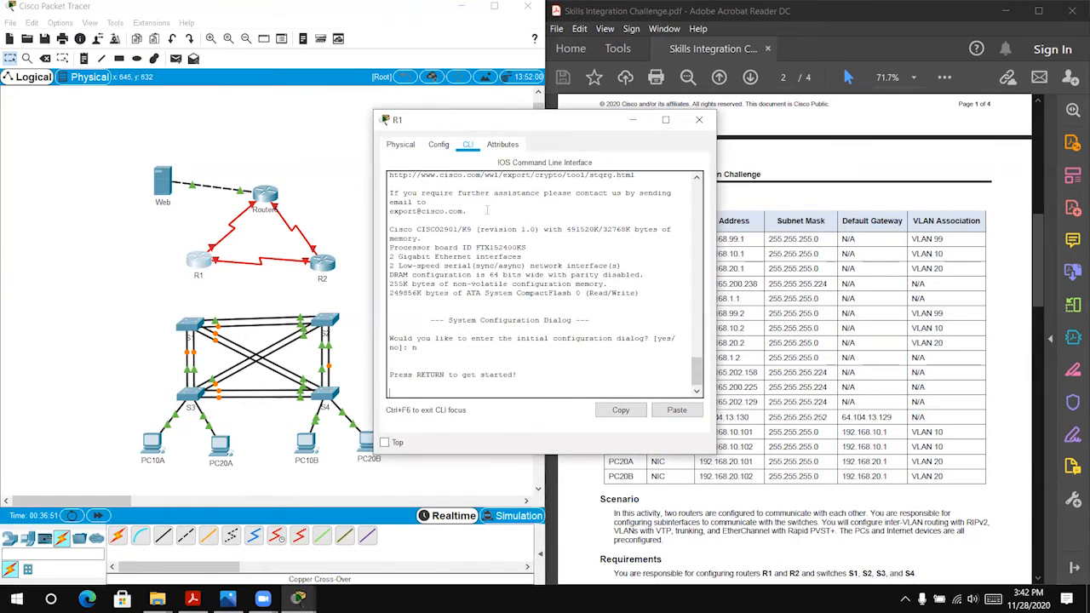
{"action": "key", "text": "Return"}
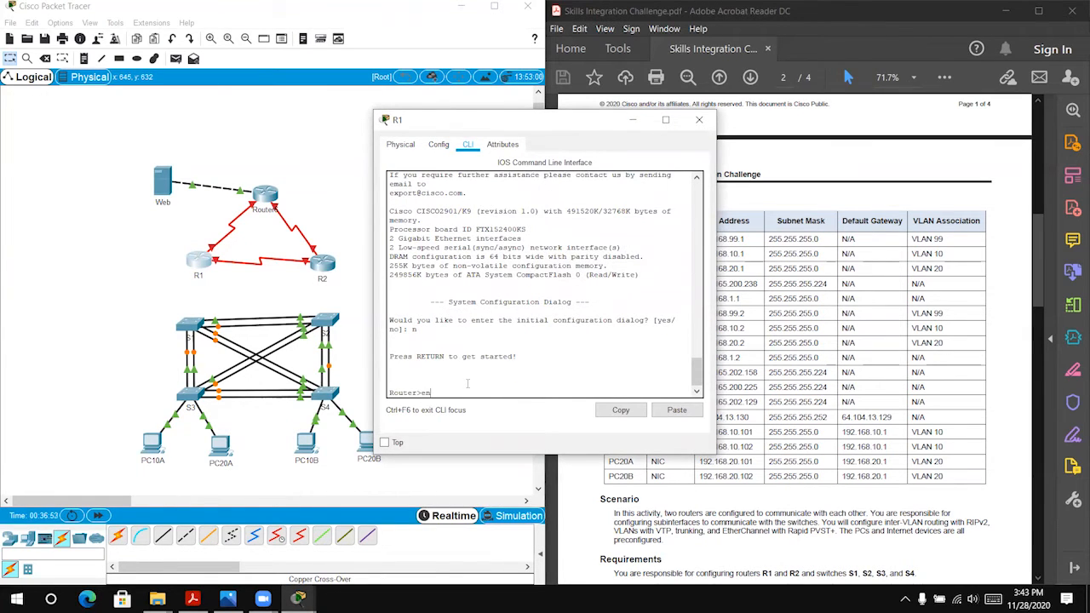
{"action": "type", "text": "en"}
{"action": "key", "text": "Return"}
{"action": "type", "text": "conf t"}
{"action": "key", "text": "Return"}
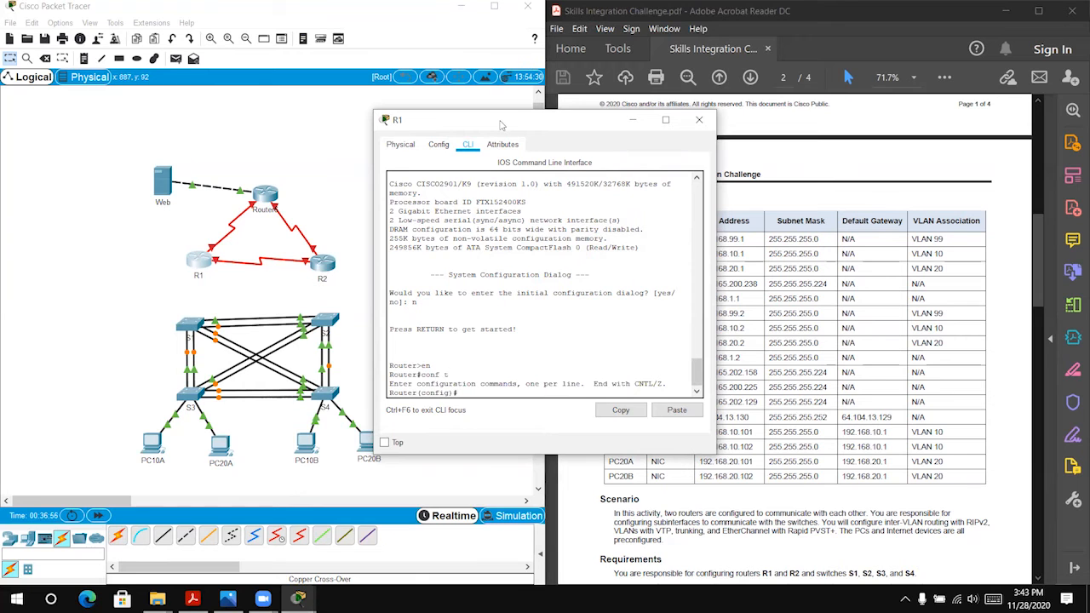
{"action": "left_click_drag", "start_coordinate": [500, 125], "coordinate": [150, 130]}
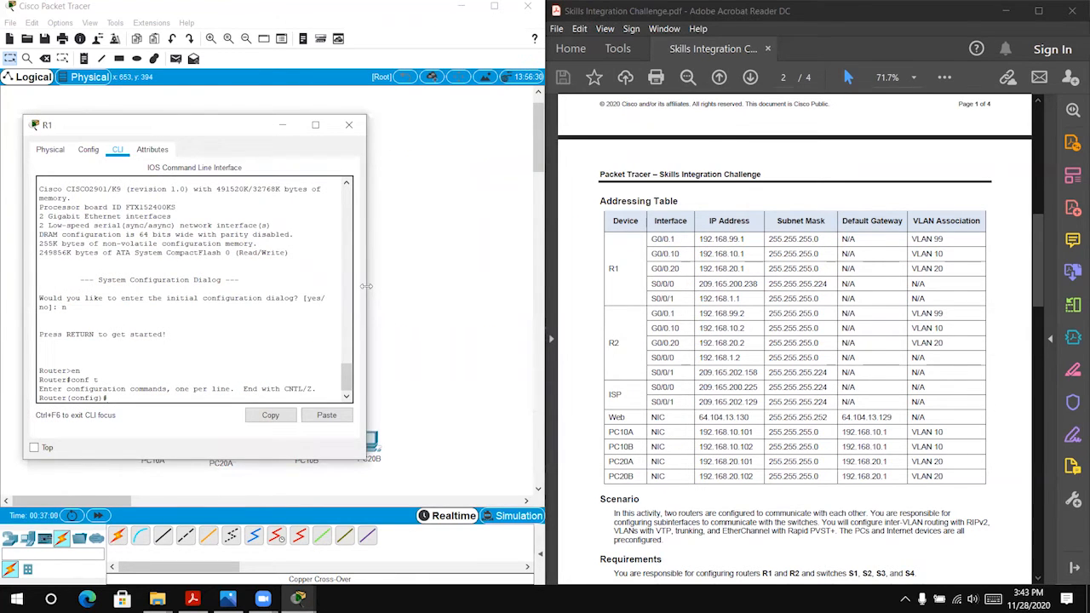
{"action": "left_click_drag", "start_coordinate": [366, 286], "coordinate": [512, 283]}
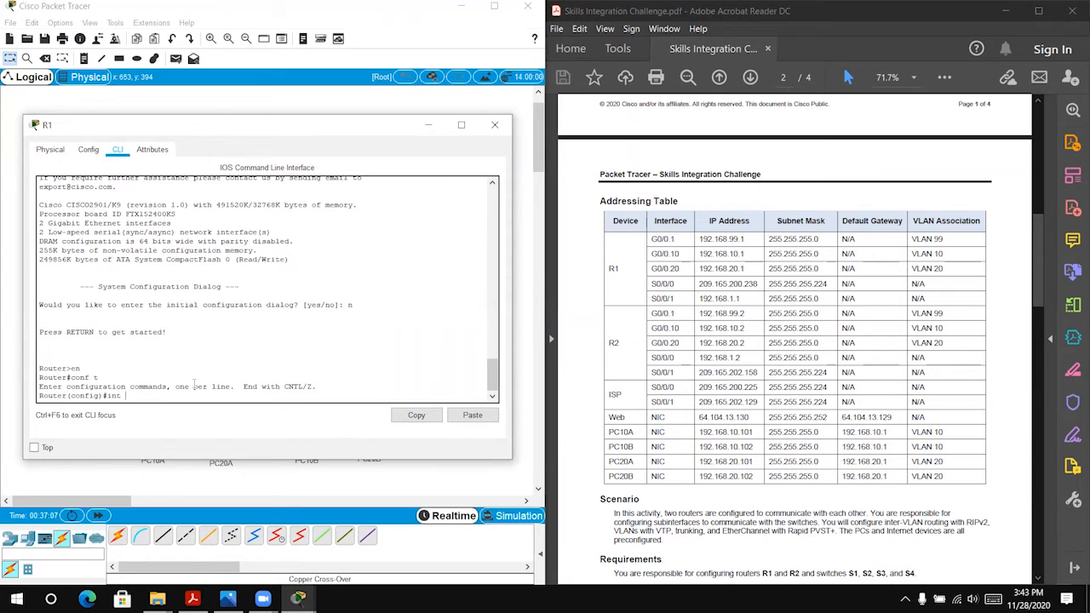
Step: Assign IP address 209.165.200.238 with mask 255.255.255.224 to R1's interface s0/0/0
{"action": "type", "text": "/0/0"}
{"action": "key", "text": "Return"}
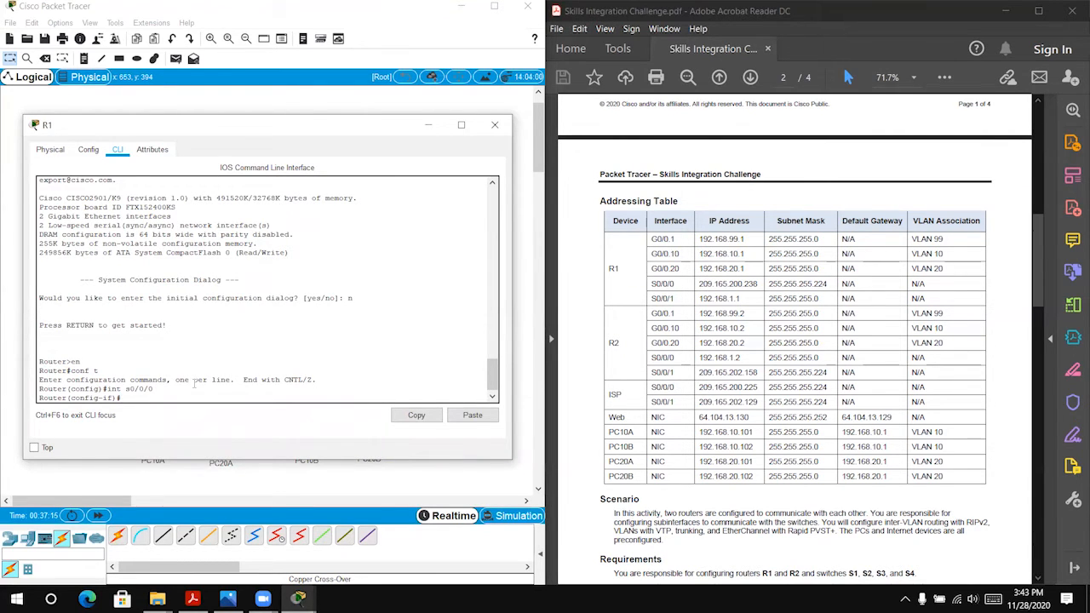
{"action": "type", "text": "ip add"}
{"action": "key", "text": "Tab"}
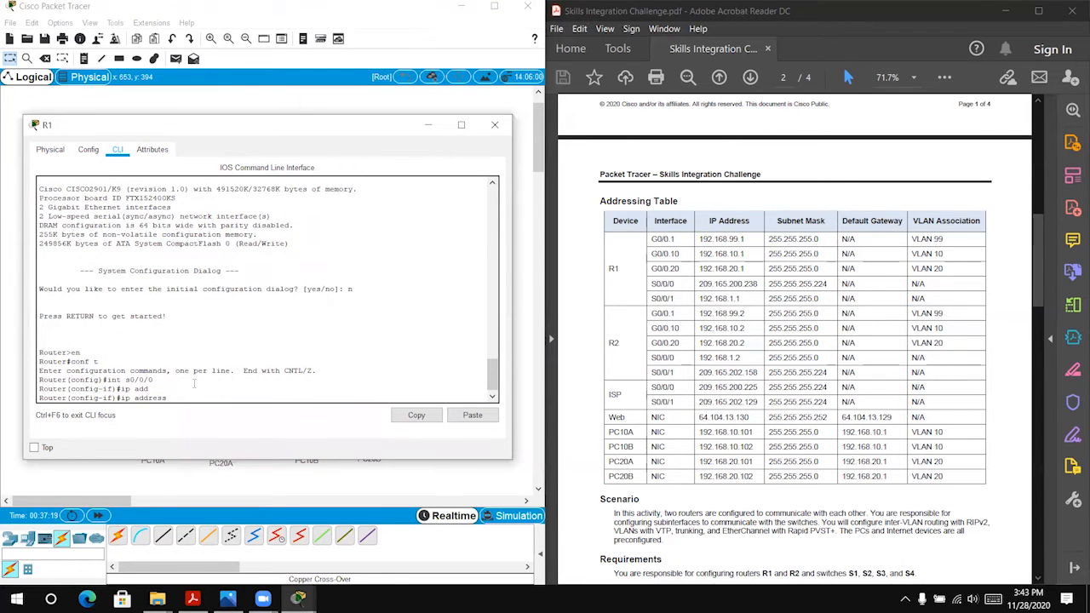
{"action": "type", "text": "209.165.200.238 255.255.255.224"}
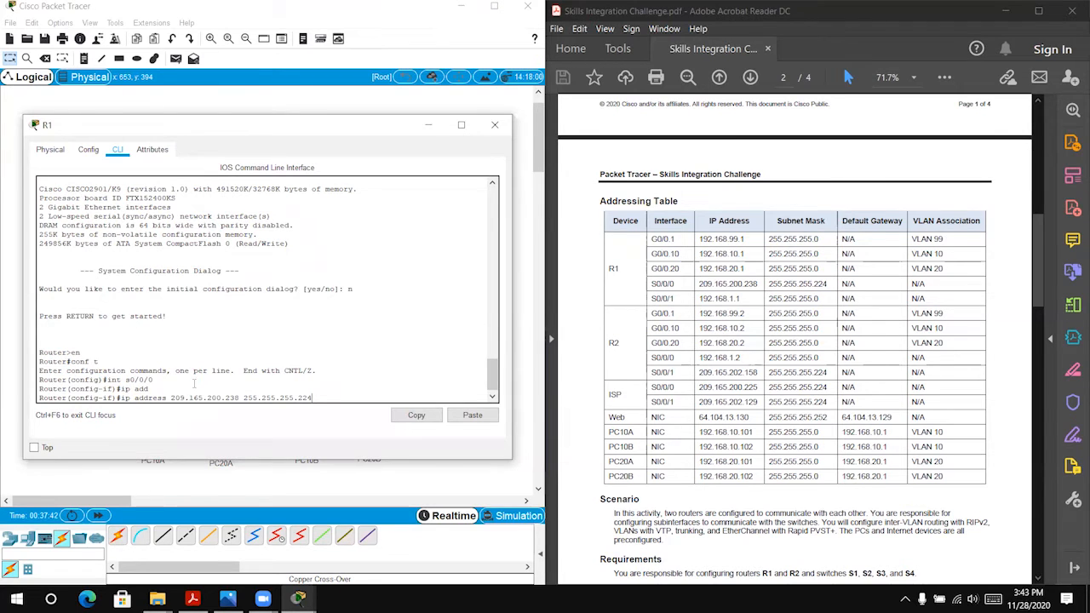
{"action": "key", "text": "Return"}
Step: Enable R1's interface s0/0/0 with no sh and exit to global configuration mode
{"action": "type", "text": "nfig-if)#no sh"}
{"action": "key", "text": "Return"}
{"action": "key", "text": "Return"}
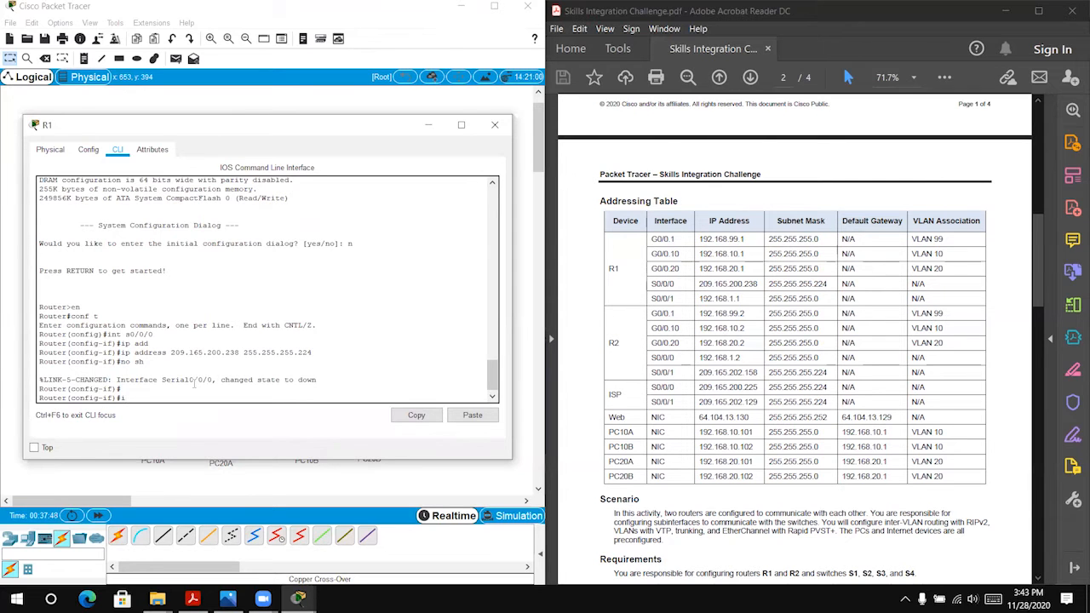
{"action": "type", "text": "exit"}
{"action": "key", "text": "Return"}
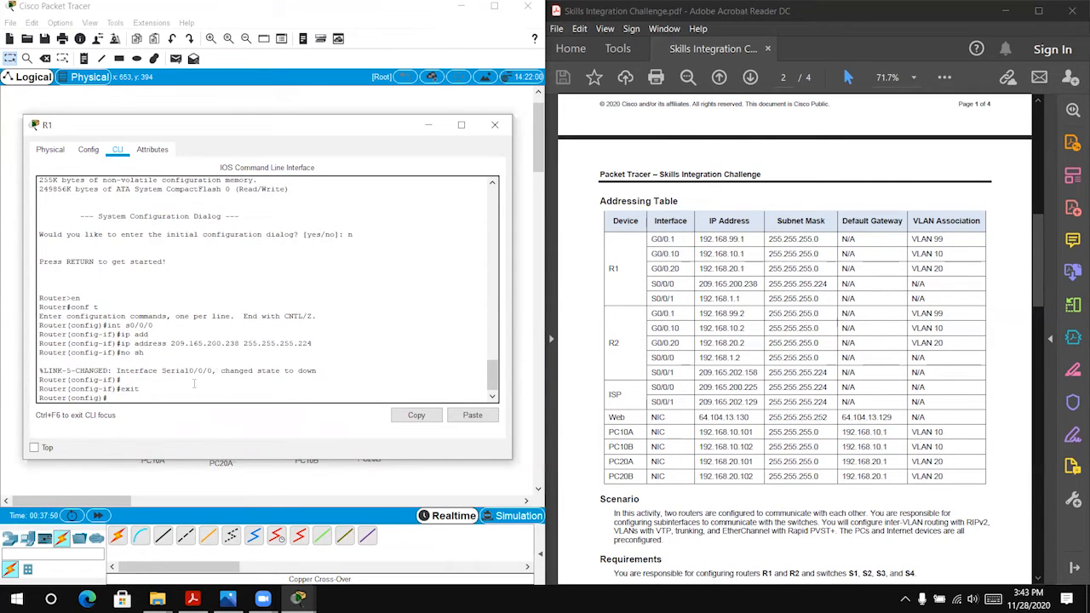
Step: Assign IP address 192.168.1.1 with mask 255.255.255.0 to R1's interface s0/0/1
{"action": "type", "text": "int s0/0/1"}
{"action": "key", "text": "Return"}
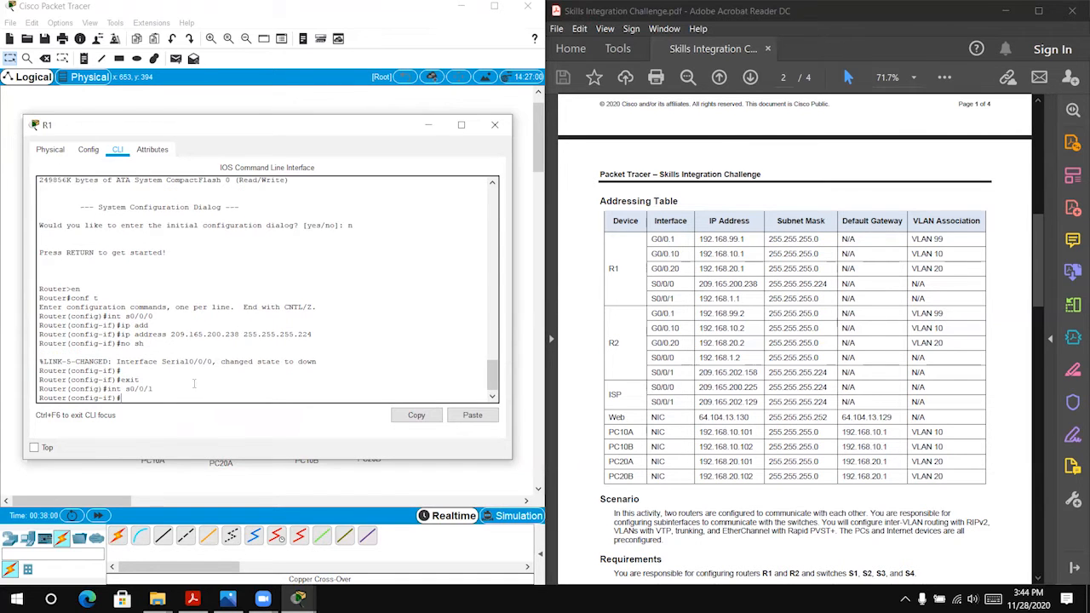
{"action": "type", "text": "ip"}
{"action": "key", "text": "Up"}
{"action": "key", "text": "Up"}
{"action": "key", "text": "Up"}
{"action": "key", "text": "Up"}
{"action": "key", "text": "BackSpace"}
{"action": "key", "text": "BackSpace"}
{"action": "key", "text": "BackSpace"}
{"action": "key", "text": "BackSpace"}
{"action": "key", "text": "BackSpace"}
{"action": "key", "text": "BackSpace"}
{"action": "key", "text": "BackSpace"}
{"action": "key", "text": "BackSpace"}
{"action": "key", "text": "BackSpace"}
{"action": "key", "text": "BackSpace"}
{"action": "key", "text": "BackSpace"}
{"action": "key", "text": "BackSpace"}
{"action": "key", "text": "BackSpace"}
{"action": "key", "text": "BackSpace"}
{"action": "key", "text": "BackSpace"}
{"action": "key", "text": "BackSpace"}
{"action": "key", "text": "BackSpace"}
{"action": "key", "text": "BackSpace"}
{"action": "key", "text": "BackSpace"}
{"action": "key", "text": "BackSpace"}
{"action": "key", "text": "BackSpace"}
{"action": "type", "text": "192.168.1.1 255.255.255.0"}
{"action": "key", "text": "Return"}
Step: Enable R1's interface s0/0/1 with no sh and minimize R1's device window
{"action": "type", "text": "no sh"}
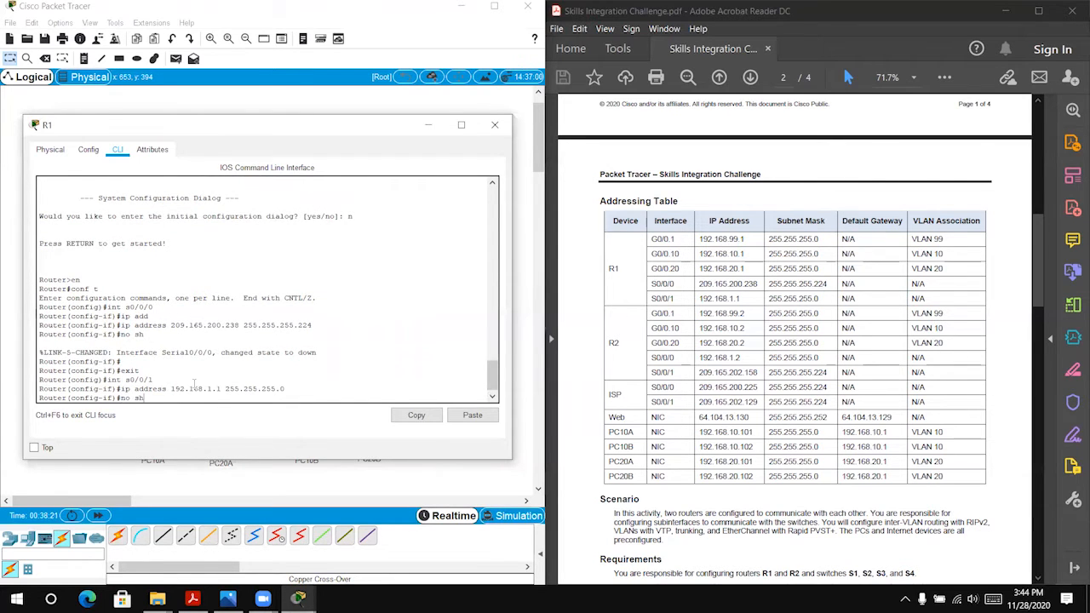
{"action": "key", "text": "Return"}
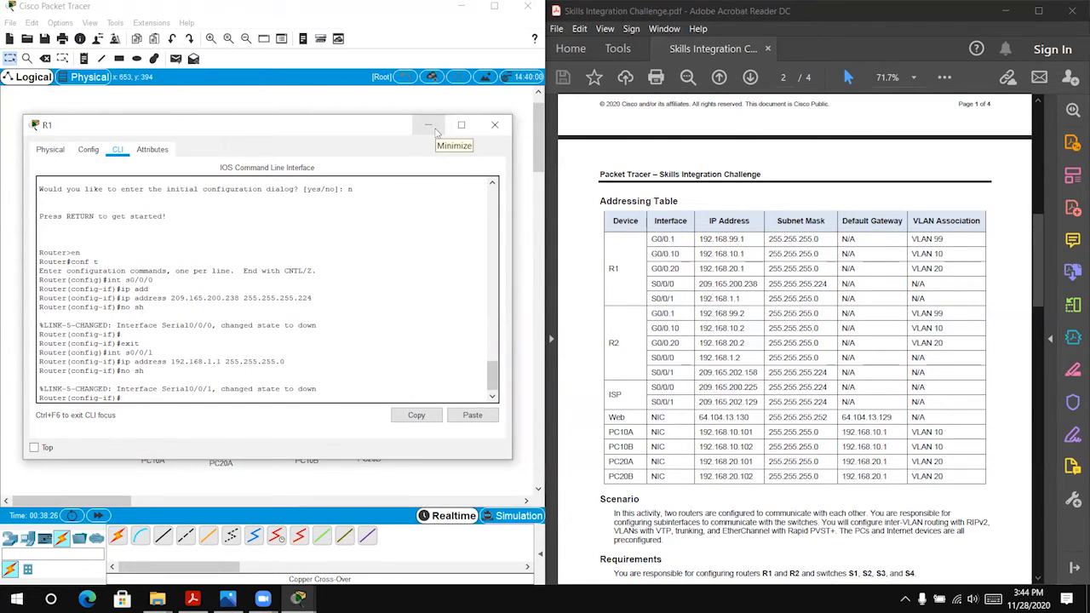
{"action": "left_click", "coordinate": [434, 130]}
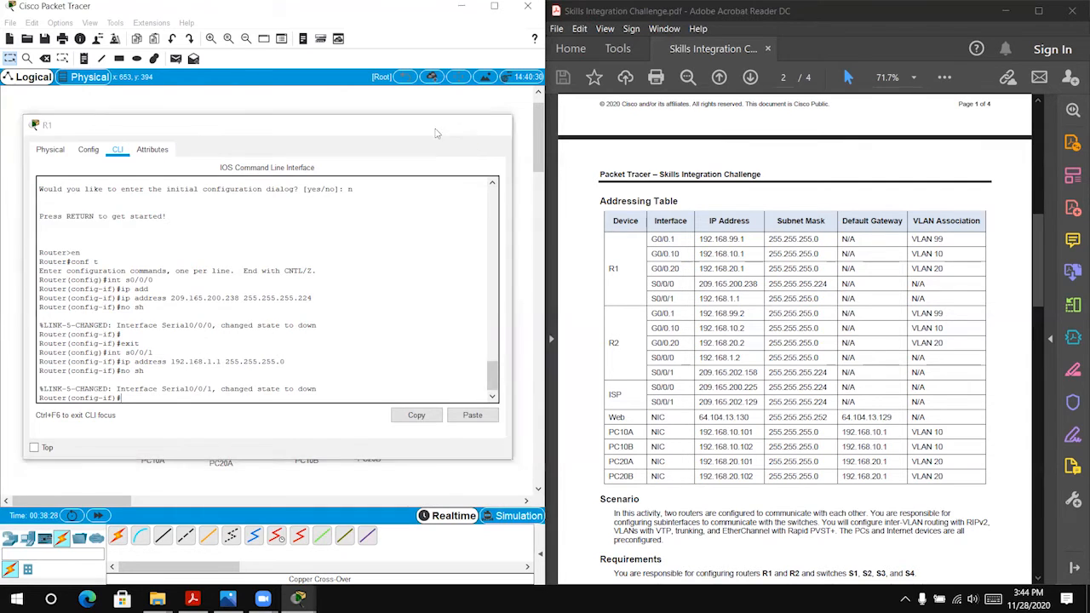
Step: On R2's command line, decline the initial configuration dialog and enter global configuration mode with en and conf t
{"action": "left_click", "coordinate": [327, 264]}
{"action": "left_click", "coordinate": [468, 144]}
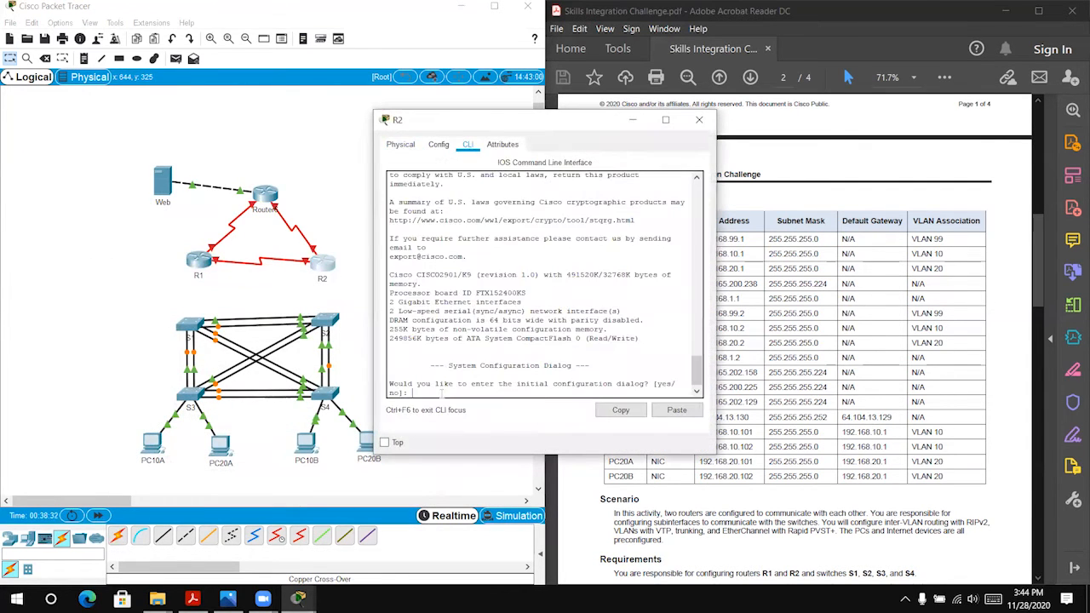
{"action": "type", "text": "no"}
{"action": "key", "text": "Return"}
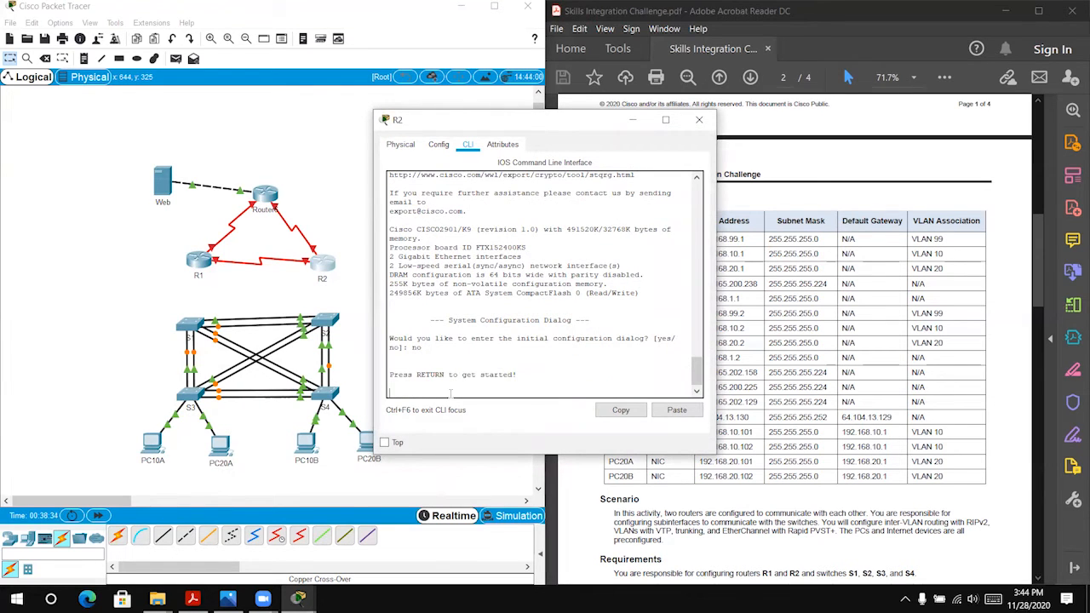
{"action": "key", "text": "Return"}
{"action": "type", "text": "en"}
{"action": "key", "text": "Return"}
{"action": "type", "text": "conf t"}
{"action": "key", "text": "Return"}
Step: Move R2's window clear of the addressing table, widen it, and enter configuration mode for interface s0/0/0
{"action": "type", "text": "int"}
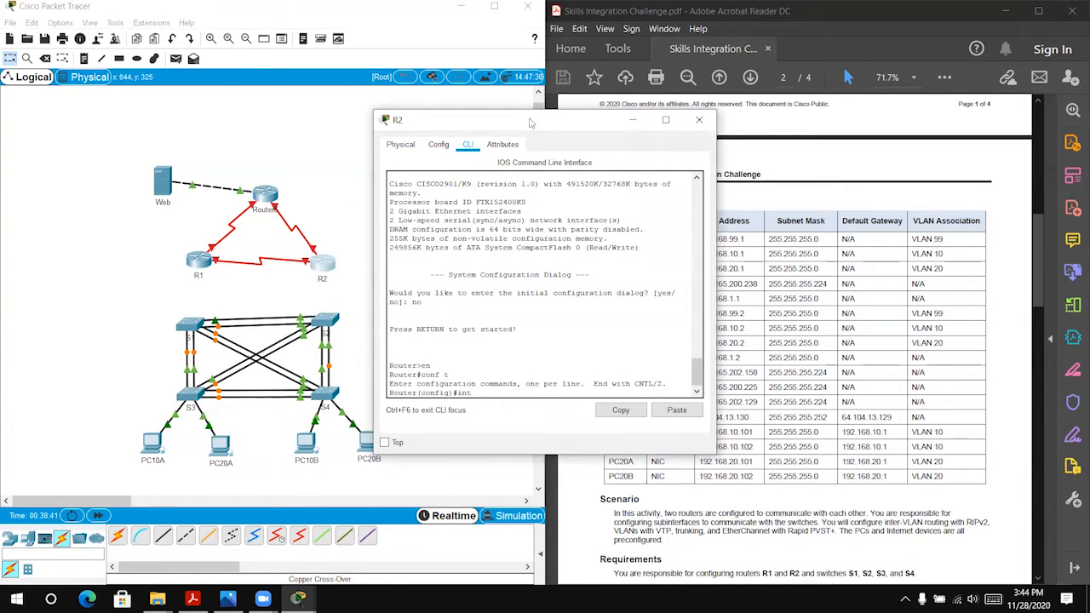
{"action": "left_click_drag", "start_coordinate": [530, 124], "coordinate": [184, 139]}
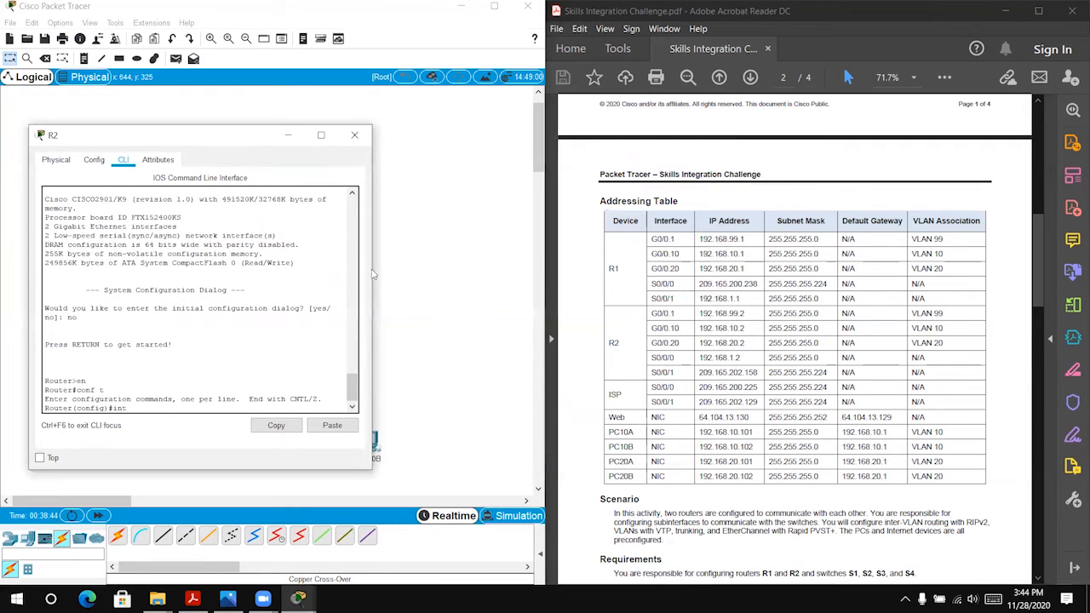
{"action": "left_click_drag", "start_coordinate": [374, 272], "coordinate": [504, 273]}
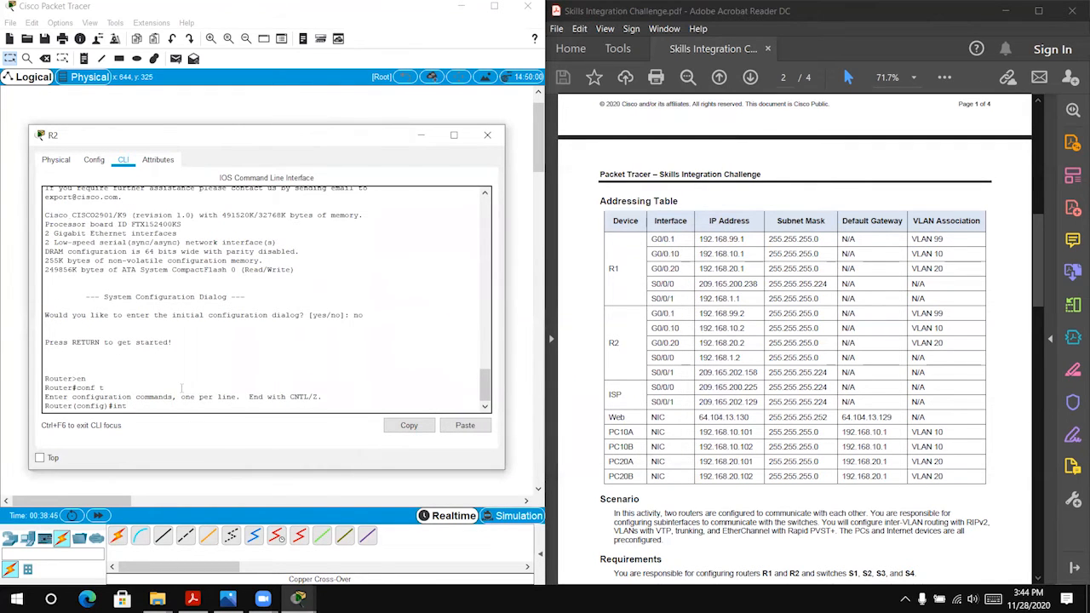
{"action": "type", "text": "s0/0/0"}
{"action": "key", "text": "Return"}
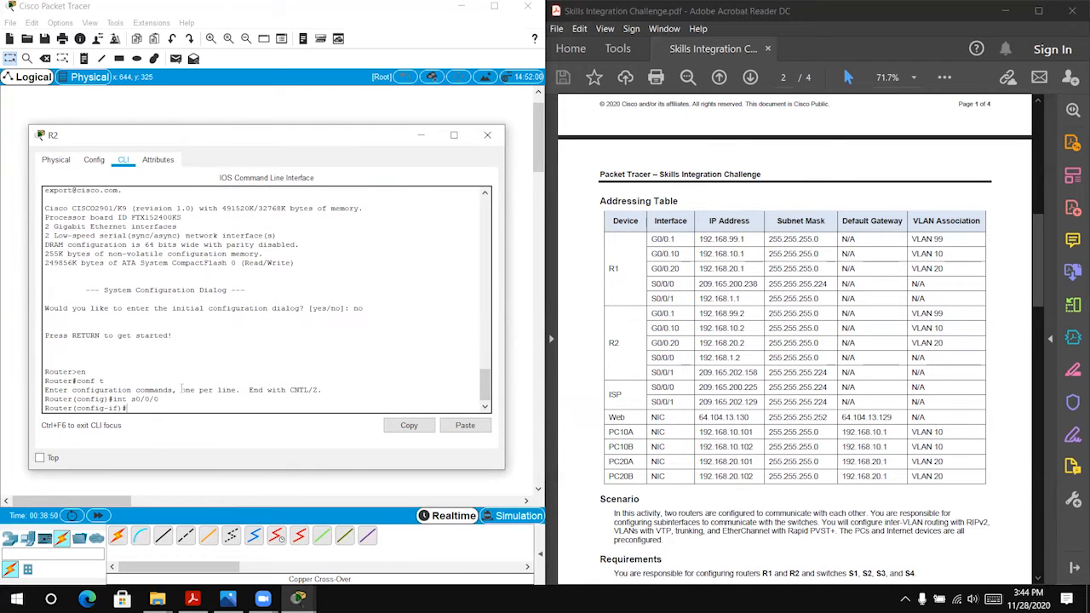
Step: Try to assign IP address 192.168.1.2 with mask 255.255.255.255 to R2's interface s0/0/0
{"action": "type", "text": "ip ad"}
{"action": "key", "text": "Tab"}
{"action": "type", "text": "192.169"}
{"action": "key", "text": "BackSpace"}
{"action": "type", "text": "8."}
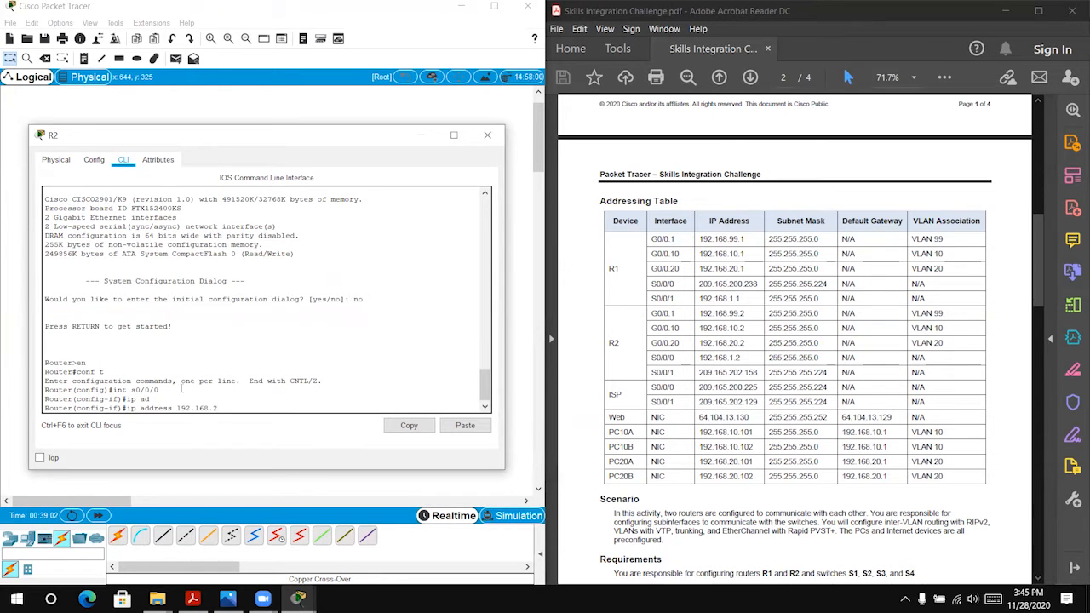
{"action": "type", "text": "2"}
{"action": "key", "text": "BackSpace"}
{"action": "type", "text": "1.2 255.255.255.255"}
{"action": "key", "text": "Return"}
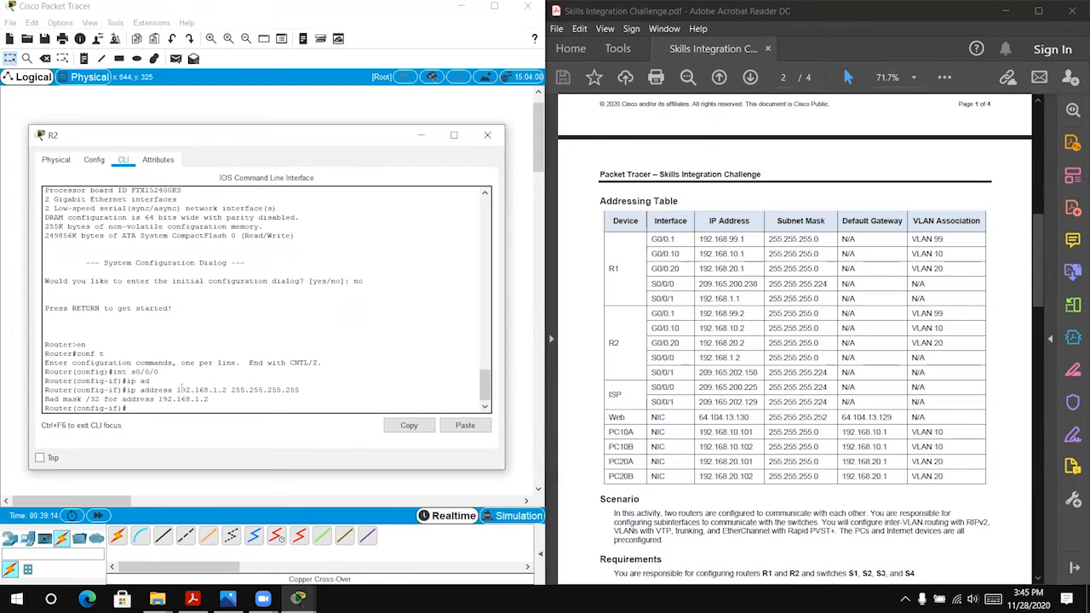
Step: Assign IP address 192.168.1.2 with mask 255.255.255.0 to R2's interface s0/0/0
{"action": "key", "text": "Up"}
{"action": "key", "text": "BackSpace"}
{"action": "key", "text": "BackSpace"}
{"action": "key", "text": "BackSpace"}
{"action": "type", "text": "0"}
{"action": "key", "text": "Return"}
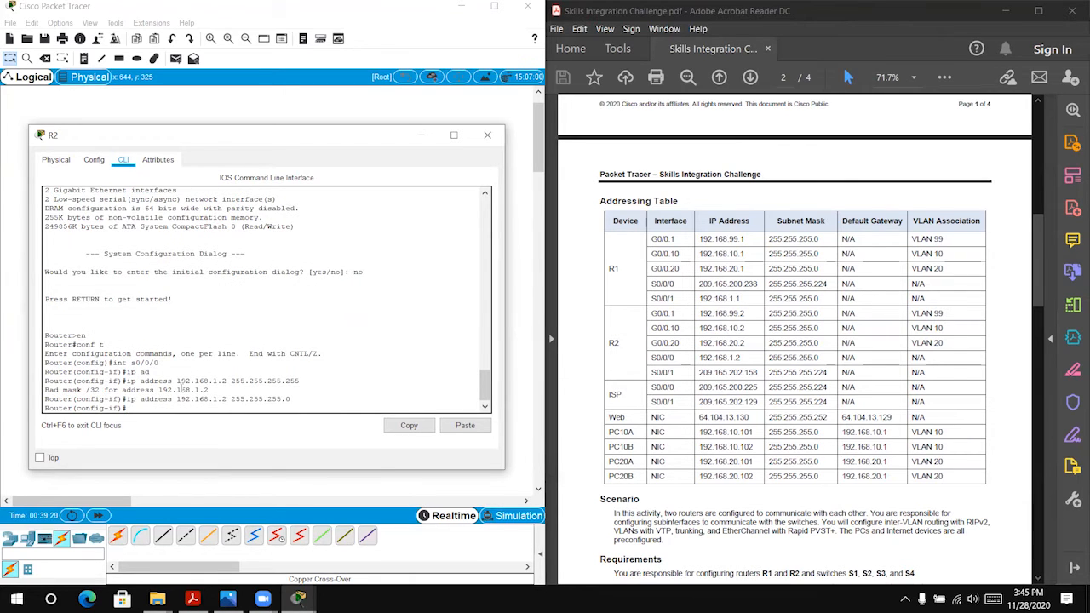
Step: Enable R2's interface s0/0/0 with no sh and exit to global configuration mode
{"action": "type", "text": "no sh"}
{"action": "key", "text": "Return"}
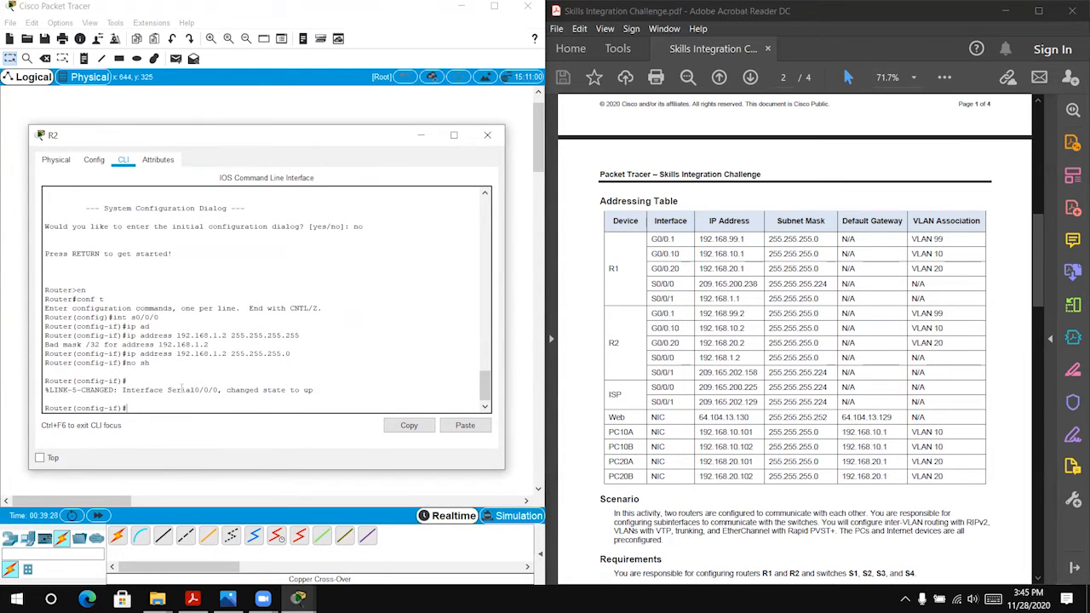
{"action": "type", "text": "exit"}
{"action": "key", "text": "Return"}
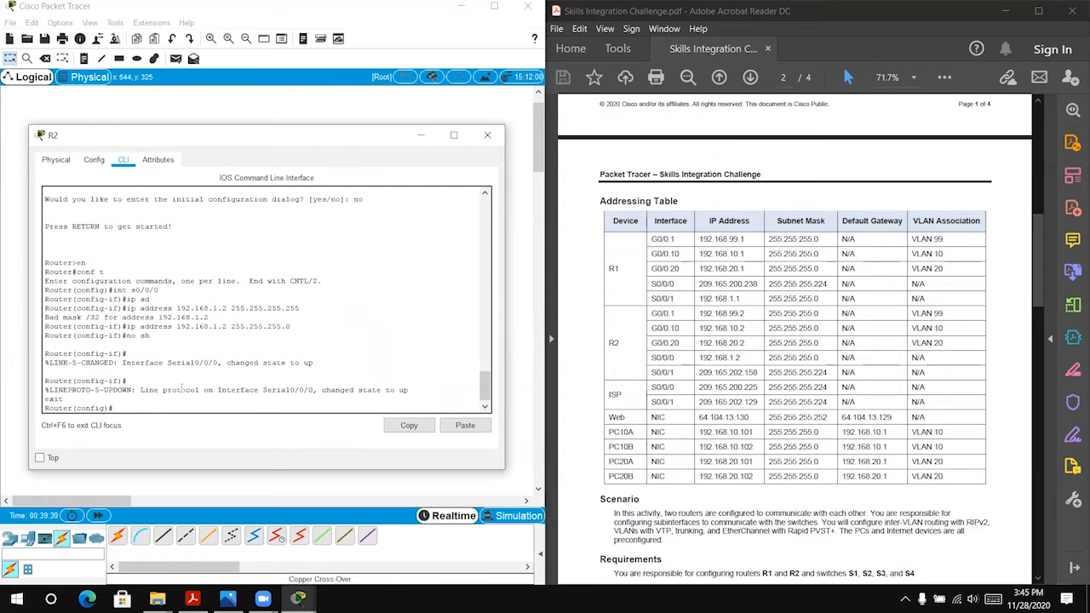
Step: Assign IP address 209.165.202.158 with mask 255.255.255.224 to R2's interface s0/0/1
{"action": "type", "text": "int s0/0/1"}
{"action": "key", "text": "Return"}
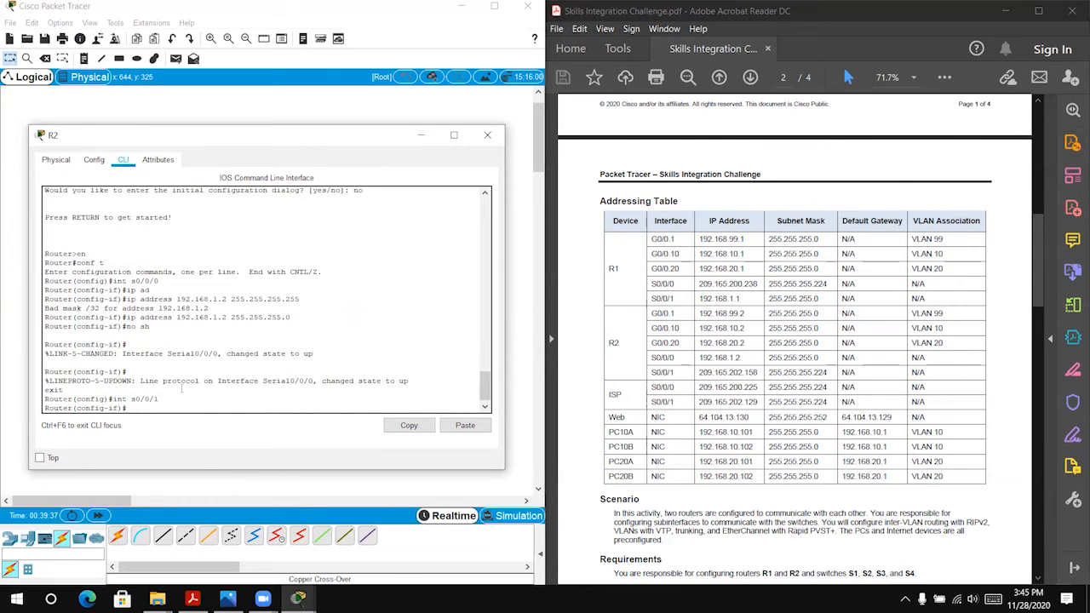
{"action": "type", "text": "ip ad"}
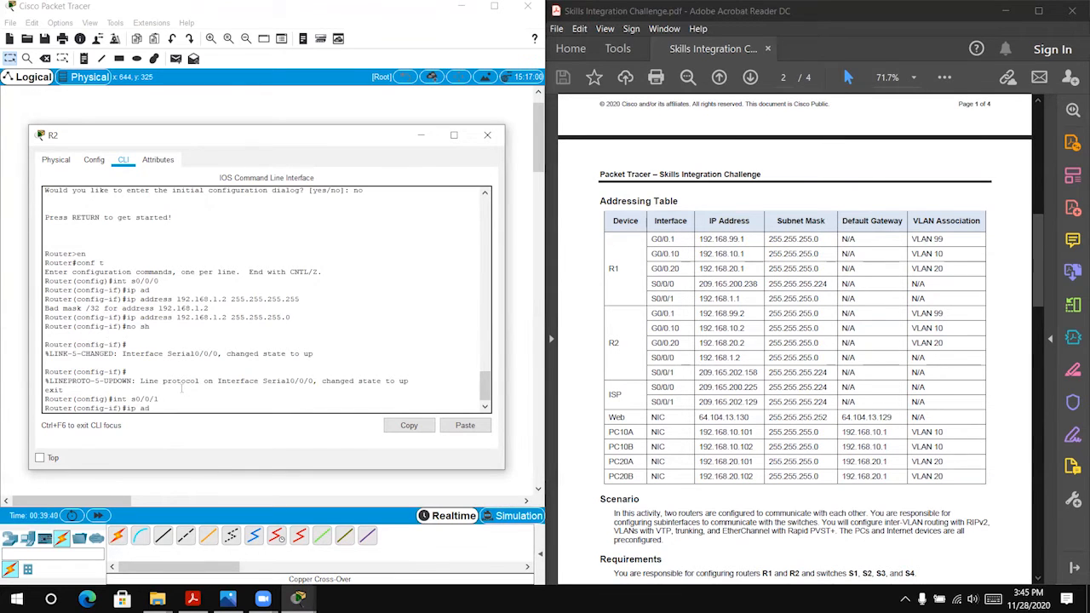
{"action": "key", "text": "Tab"}
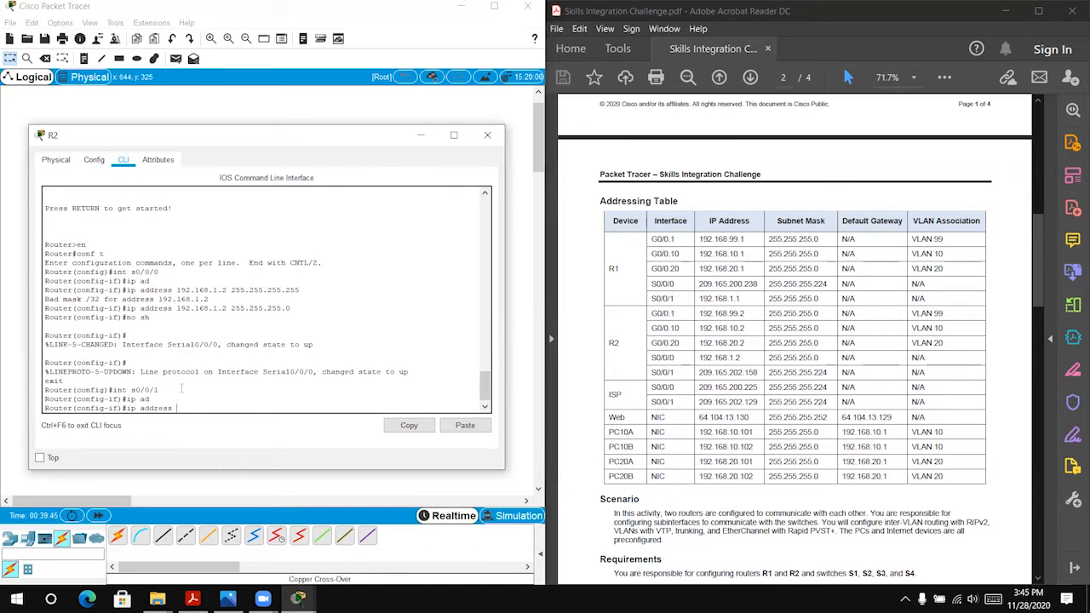
{"action": "type", "text": "209.165.202.158 255.255.255.224"}
{"action": "key", "text": "Return"}
Step: Enable R2's interface s0/0/1 with no sh and close R2's device window
{"action": "type", "text": "no h"}
{"action": "type", "text": "sh"}
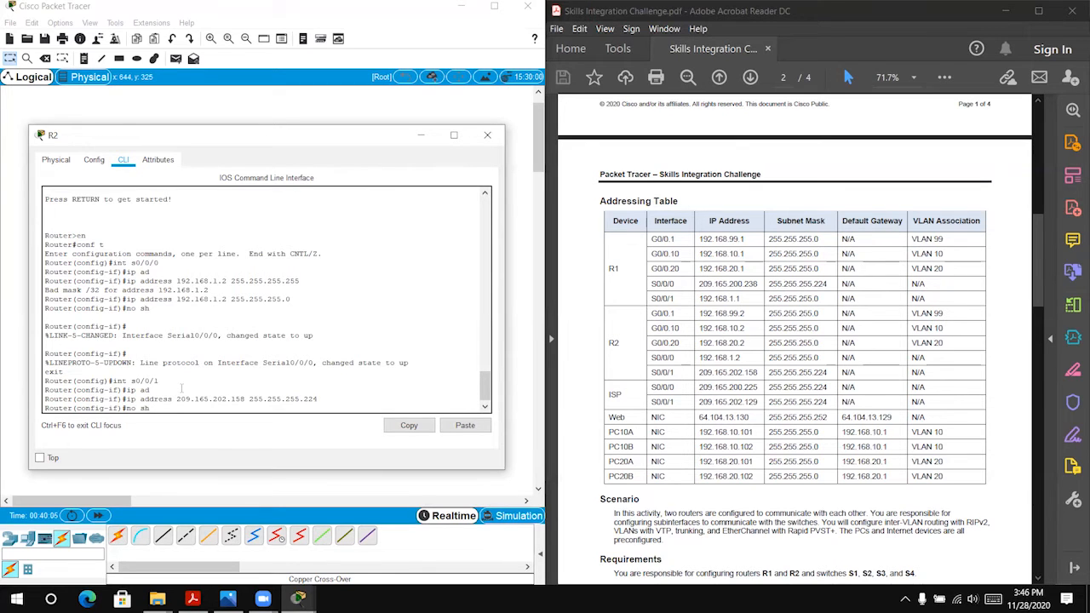
{"action": "key", "text": "Return"}
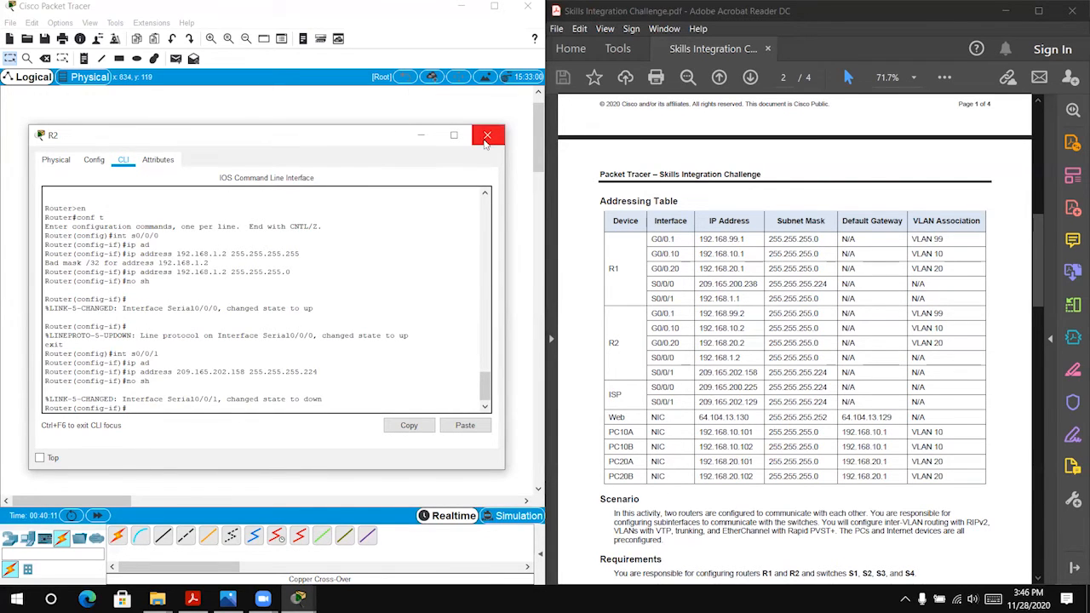
{"action": "left_click", "coordinate": [487, 137]}
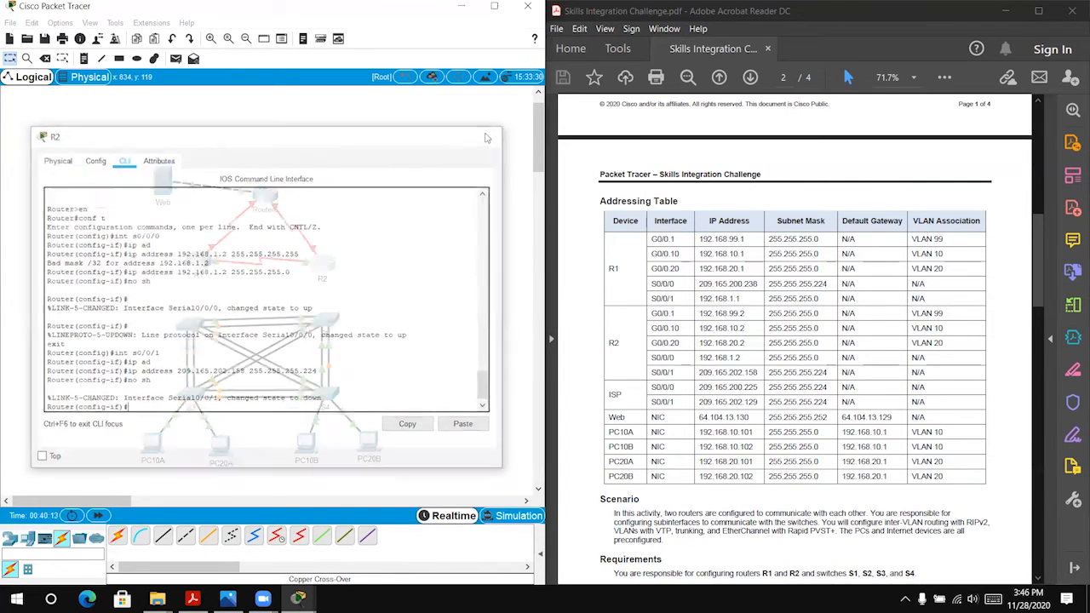
Step: Fast-forward the simulation time and move Router6 slightly up so it sits level with the Web server
{"action": "left_click", "coordinate": [98, 515]}
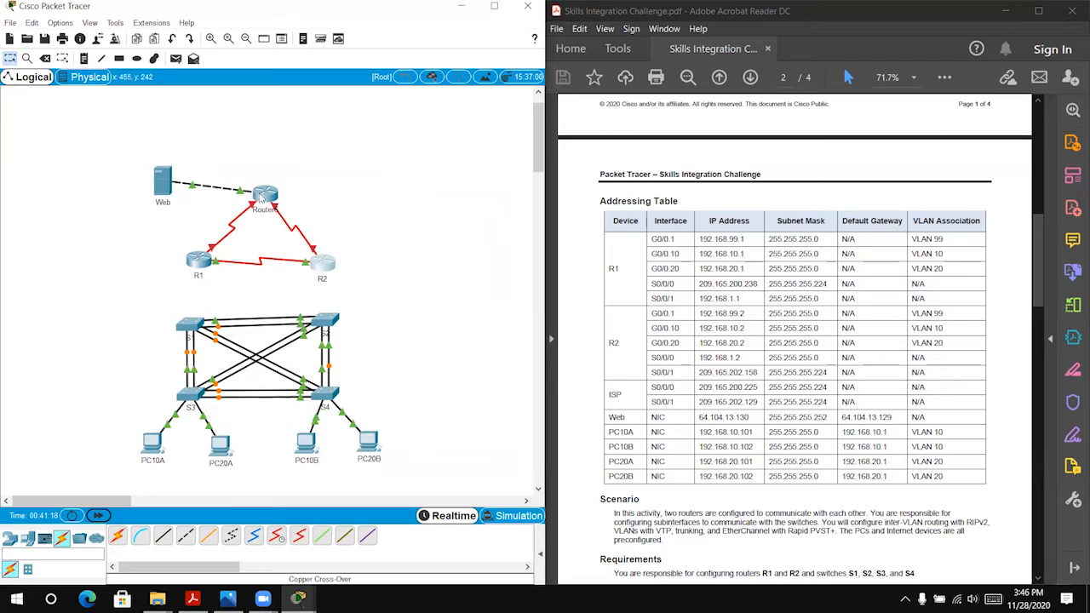
{"action": "left_click_drag", "start_coordinate": [260, 196], "coordinate": [264, 182]}
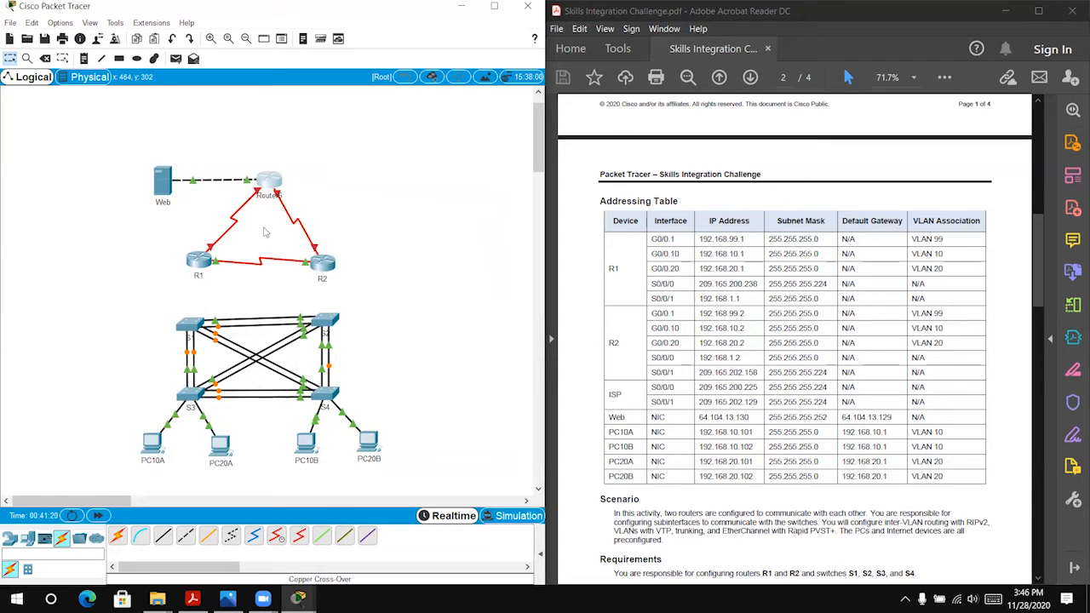
Step: Open Router6's command line and widen its window clear of the addressing table
{"action": "left_click", "coordinate": [270, 181]}
{"action": "left_click", "coordinate": [469, 145]}
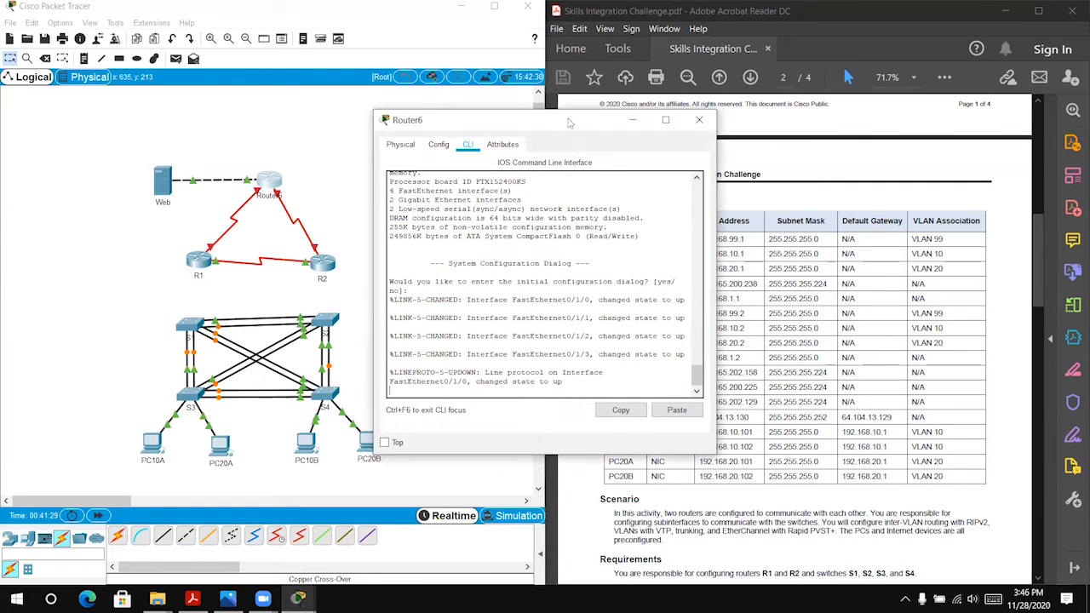
{"action": "left_click_drag", "start_coordinate": [569, 124], "coordinate": [211, 122]}
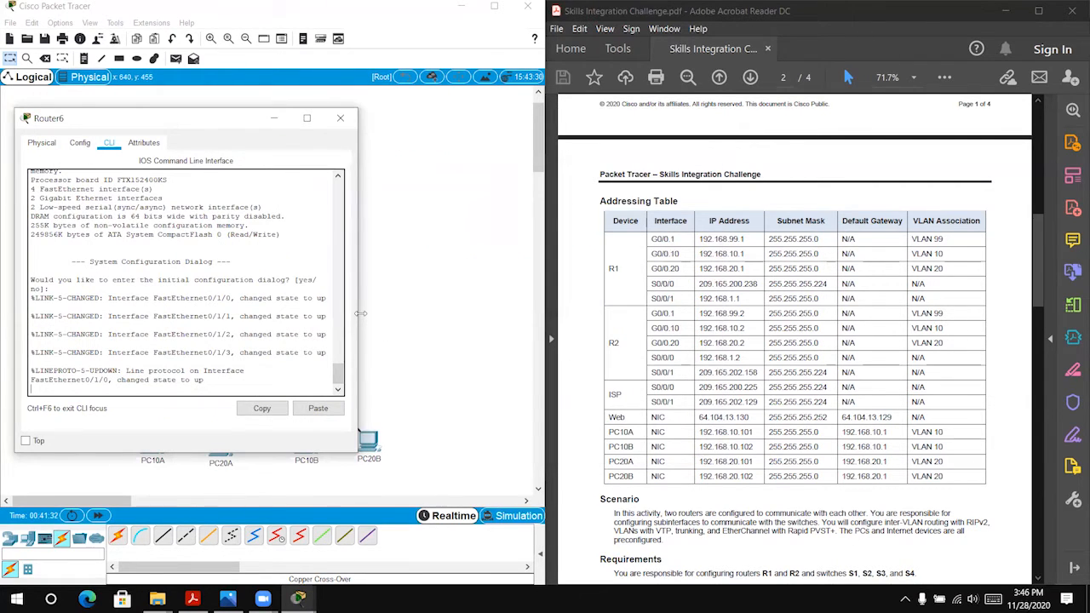
{"action": "left_click_drag", "start_coordinate": [360, 313], "coordinate": [517, 311]}
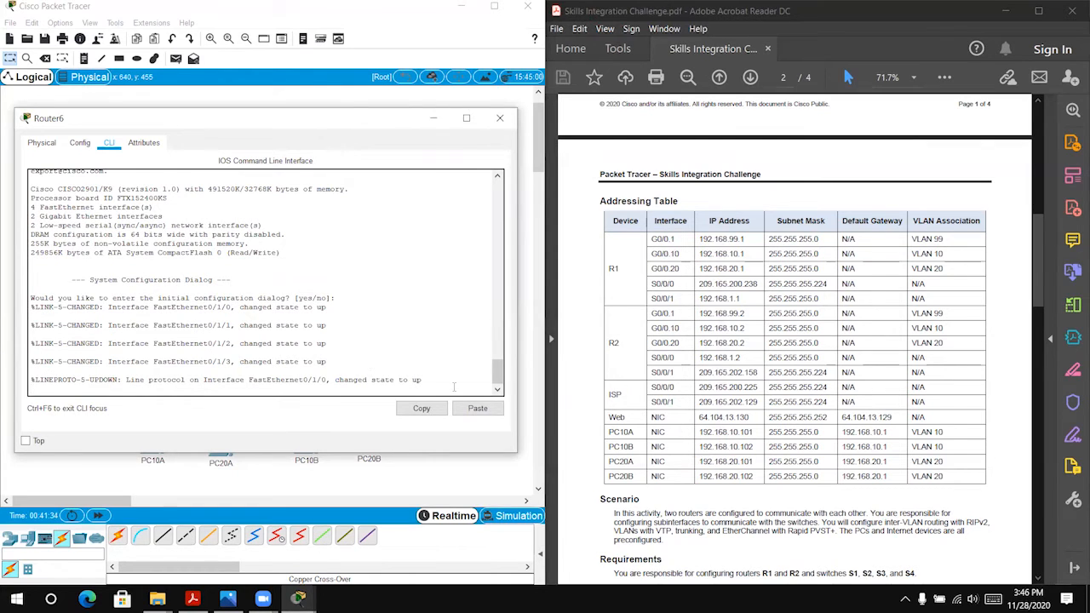
Step: Decline Router6's initial configuration dialog and enter global configuration mode with en and conf t
{"action": "key", "text": "Return"}
{"action": "type", "text": "n"}
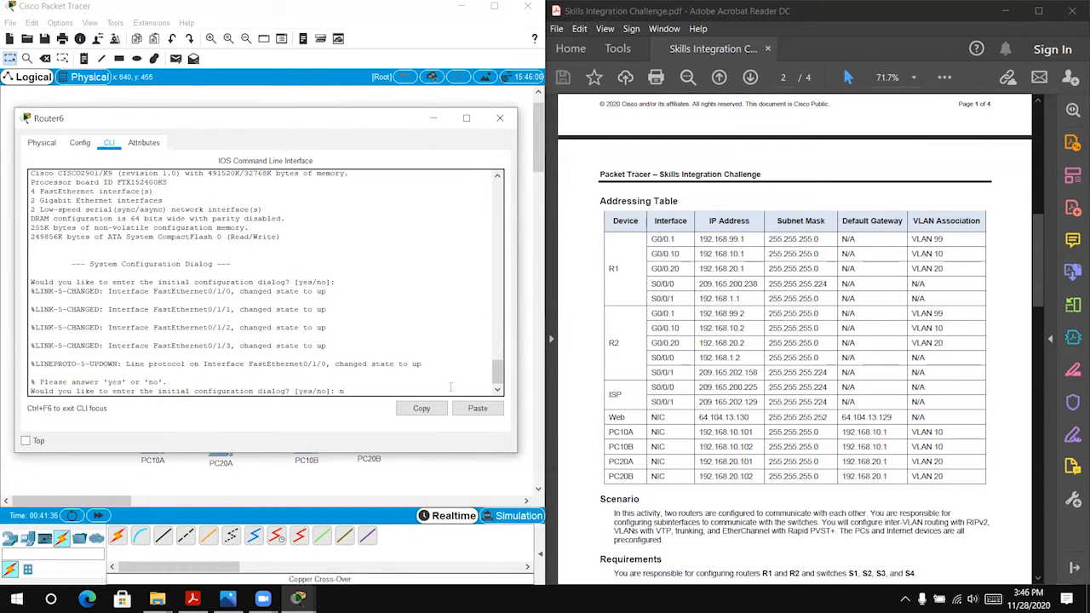
{"action": "type", "text": "o"}
{"action": "key", "text": "Return"}
{"action": "key", "text": "Return"}
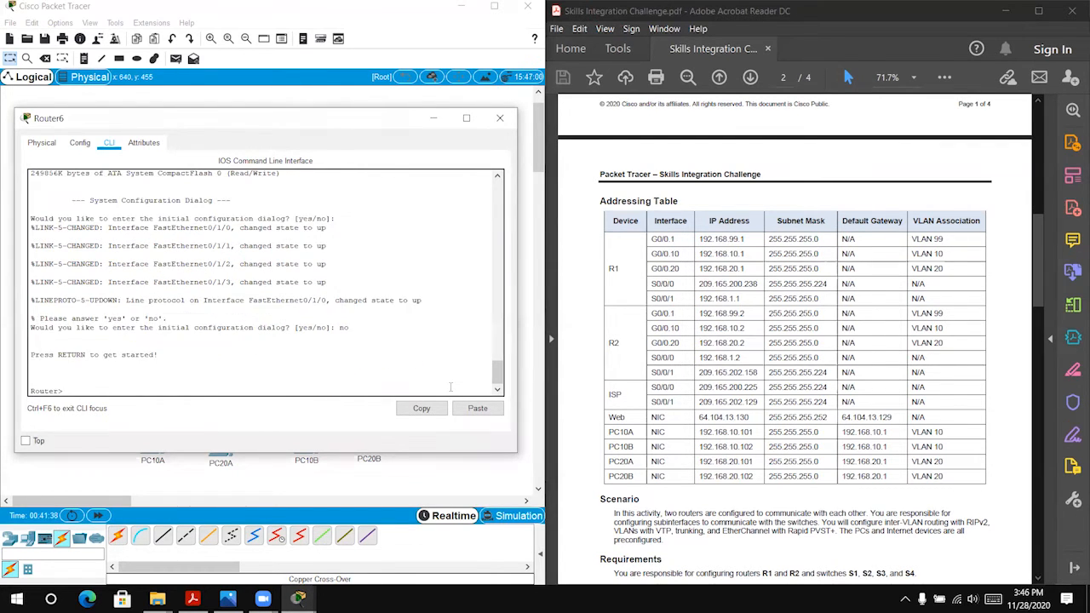
{"action": "type", "text": "en"}
{"action": "key", "text": "Return"}
{"action": "type", "text": "conf"}
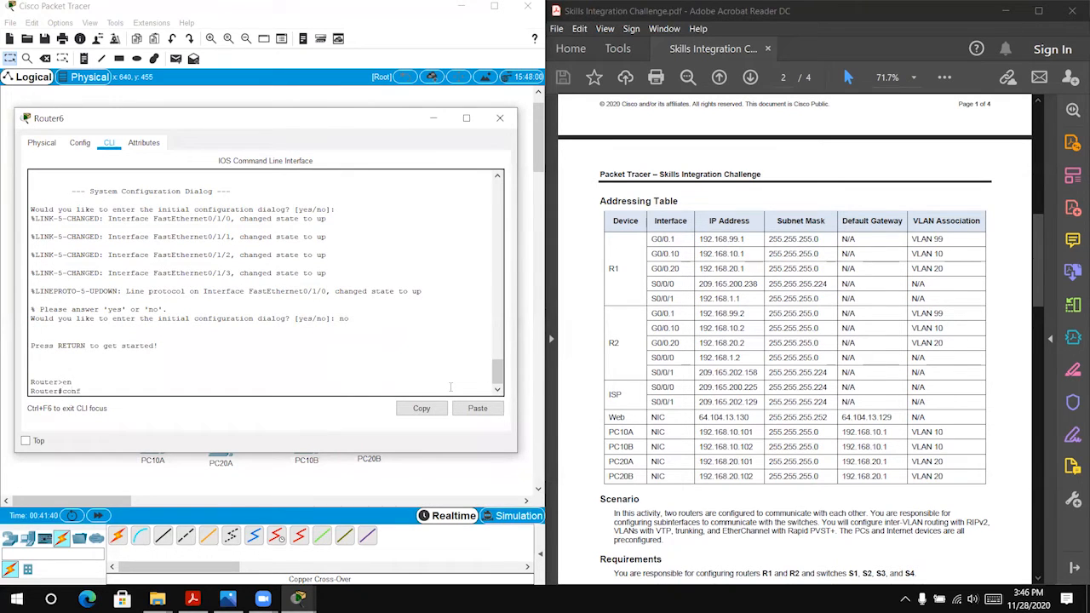
{"action": "type", "text": " t"}
{"action": "key", "text": "Return"}
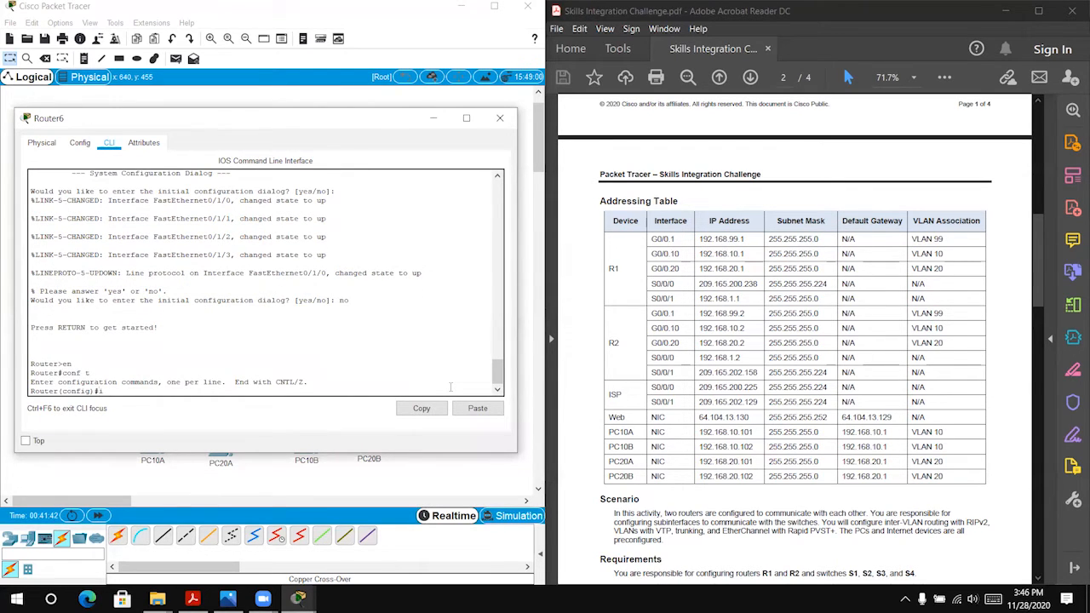
Step: Assign IP address 209.165.200.225 with mask 255.255.255.224 to Router6's interface s0/0/0
{"action": "type", "text": "int s0/0/0"}
{"action": "key", "text": "Return"}
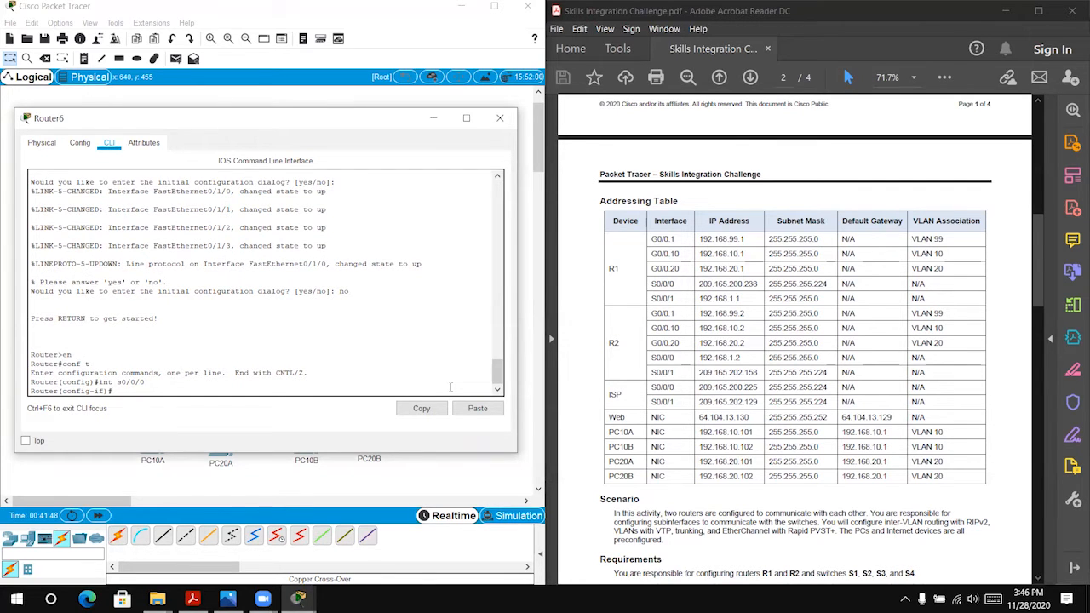
{"action": "type", "text": "ip add"}
{"action": "key", "text": "Tab"}
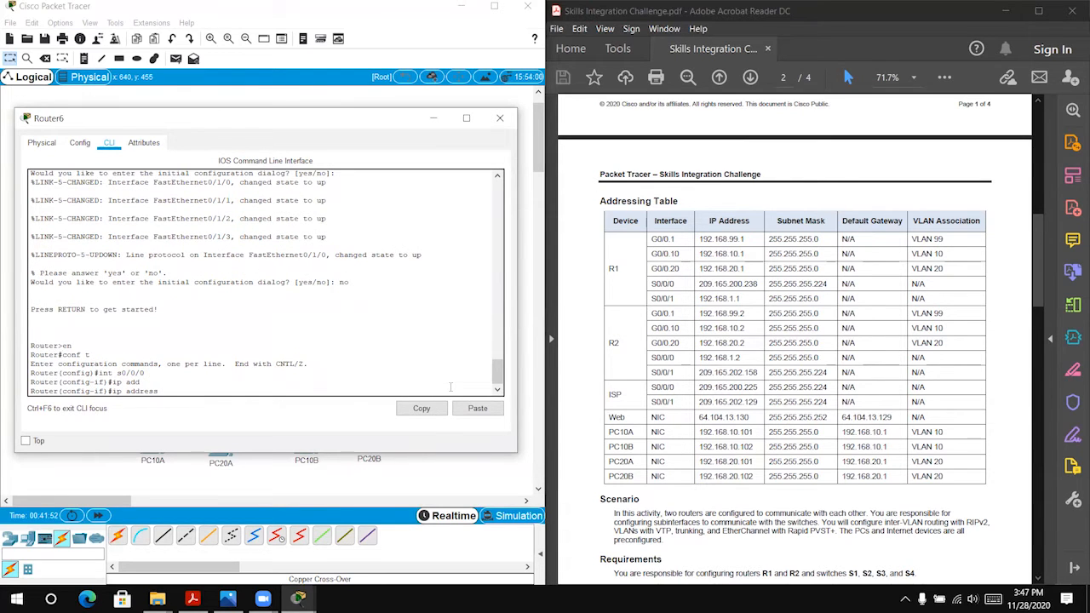
{"action": "type", "text": "209"}
{"action": "key", "text": "BackSpace"}
{"action": "type", "text": "165.200.224 2455.255.255.224"}
{"action": "key", "text": "BackSpace"}
{"action": "type", "text": "5"}
{"action": "key", "text": "Right"}
{"action": "key", "text": "Right"}
{"action": "key", "text": "Right"}
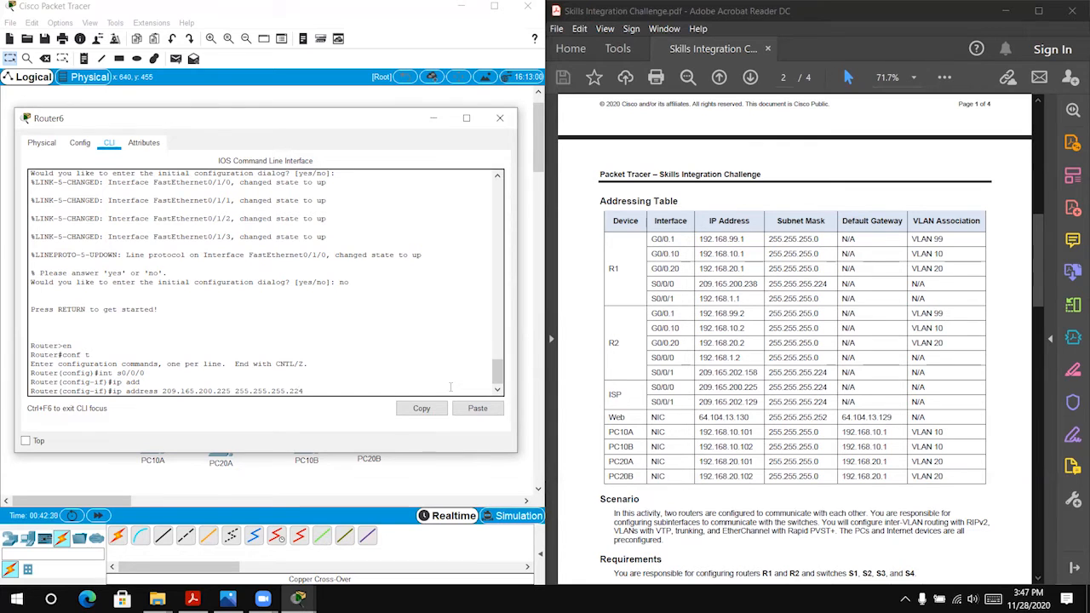
{"action": "key", "text": "Return"}
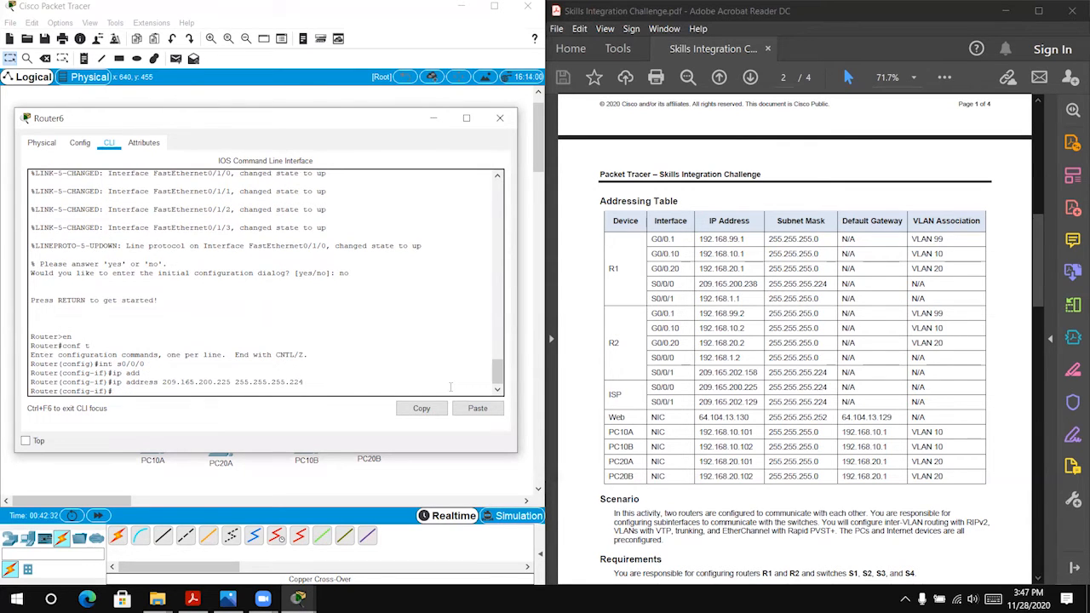
Step: Enable Router6's interface s0/0/0 with no sh and exit to global configuration mode
{"action": "type", "text": "no sh"}
{"action": "key", "text": "Return"}
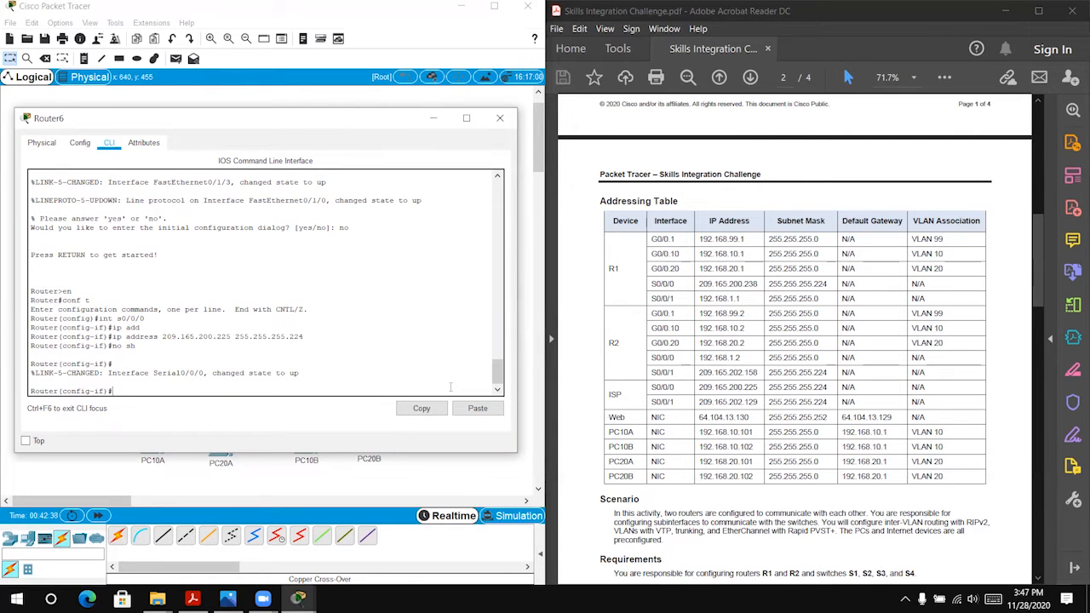
{"action": "type", "text": "exit"}
{"action": "key", "text": "Return"}
{"action": "type", "text": "int"}
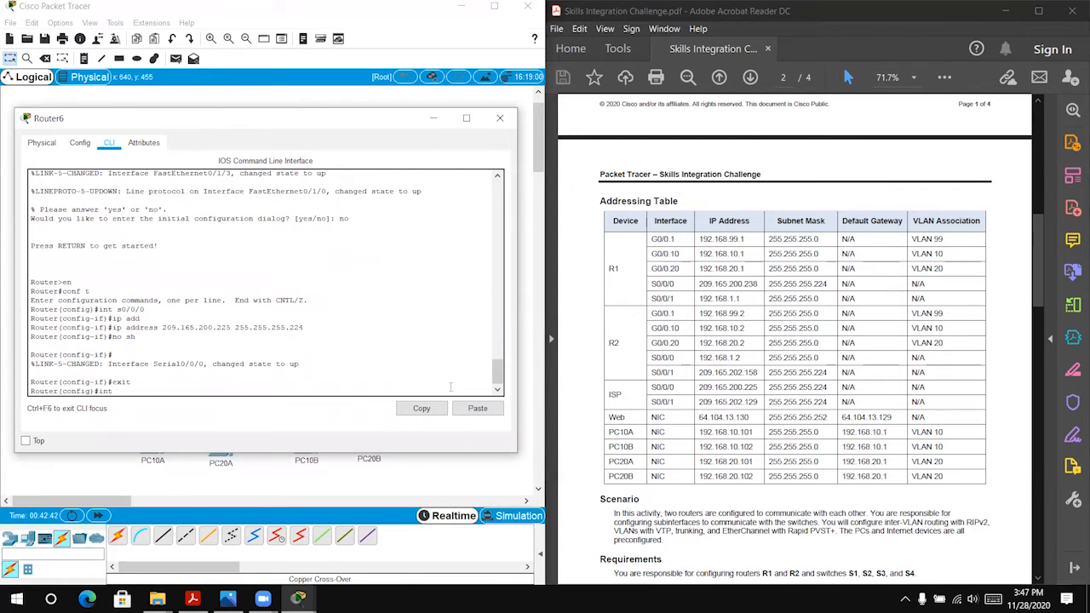
{"action": "type", "text": " s"}
{"action": "key", "text": "Return"}
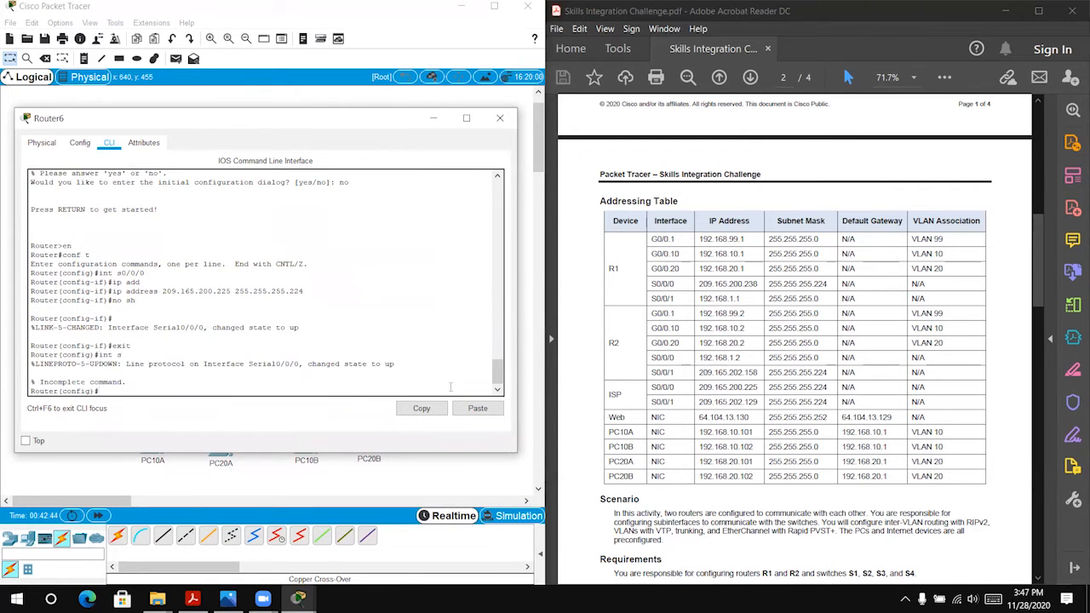
Step: Assign IP address 209.165.202.129 with mask 255.255.255.224 to Router6's interface s0/0/1
{"action": "type", "text": "int s0/0/1"}
{"action": "key", "text": "Return"}
{"action": "type", "text": "ip add"}
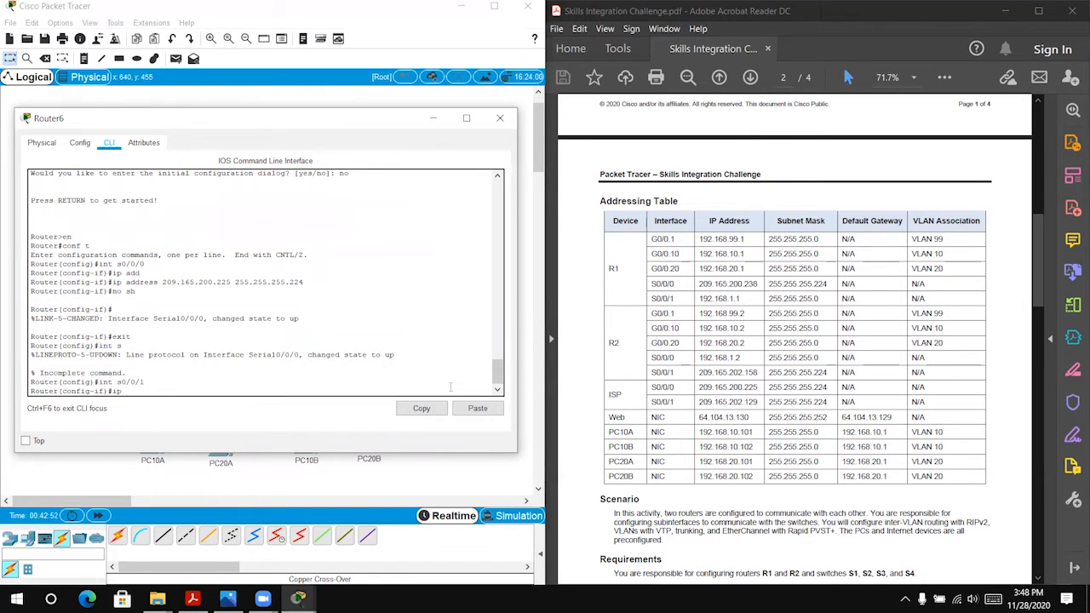
{"action": "key", "text": "Tab"}
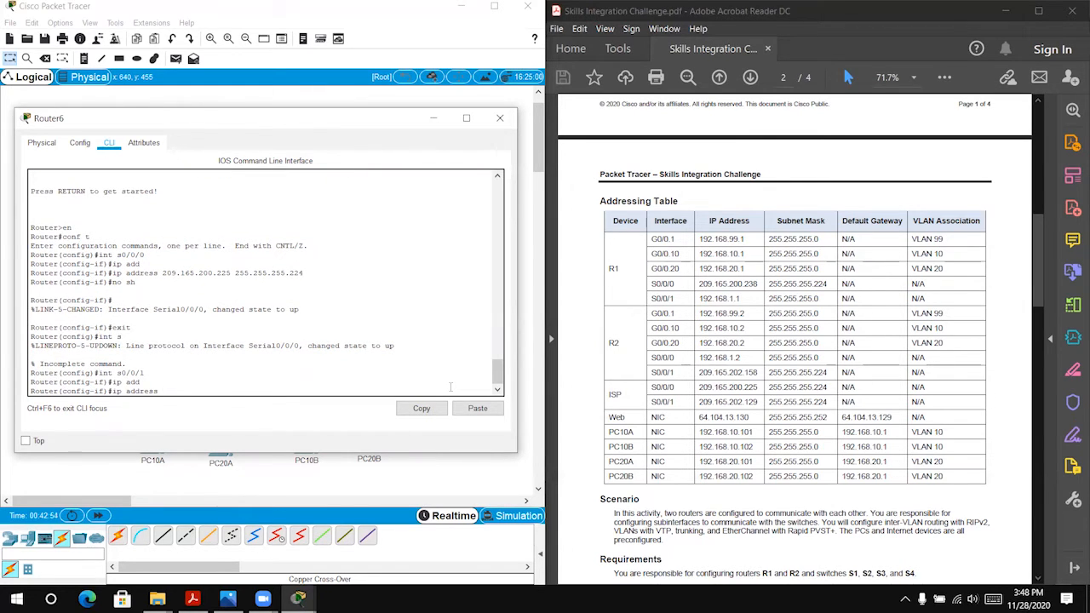
{"action": "type", "text": "209.165.202.129 255.255.255.224"}
{"action": "key", "text": "Return"}
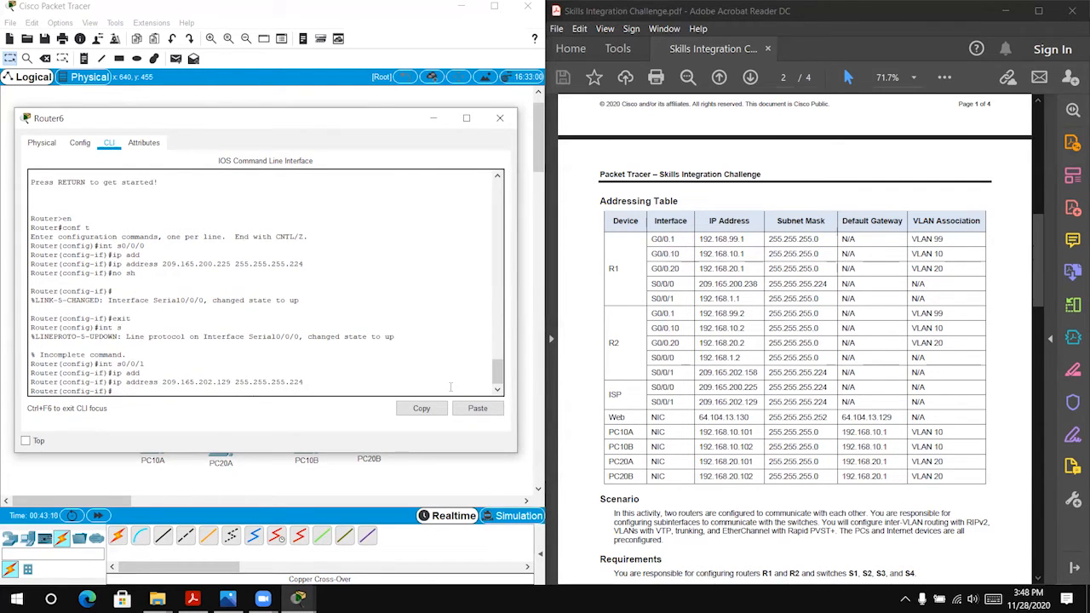
Step: Enable Router6's interface s0/0/1 with no sh and close the router's window
{"action": "type", "text": "no sh"}
{"action": "key", "text": "Return"}
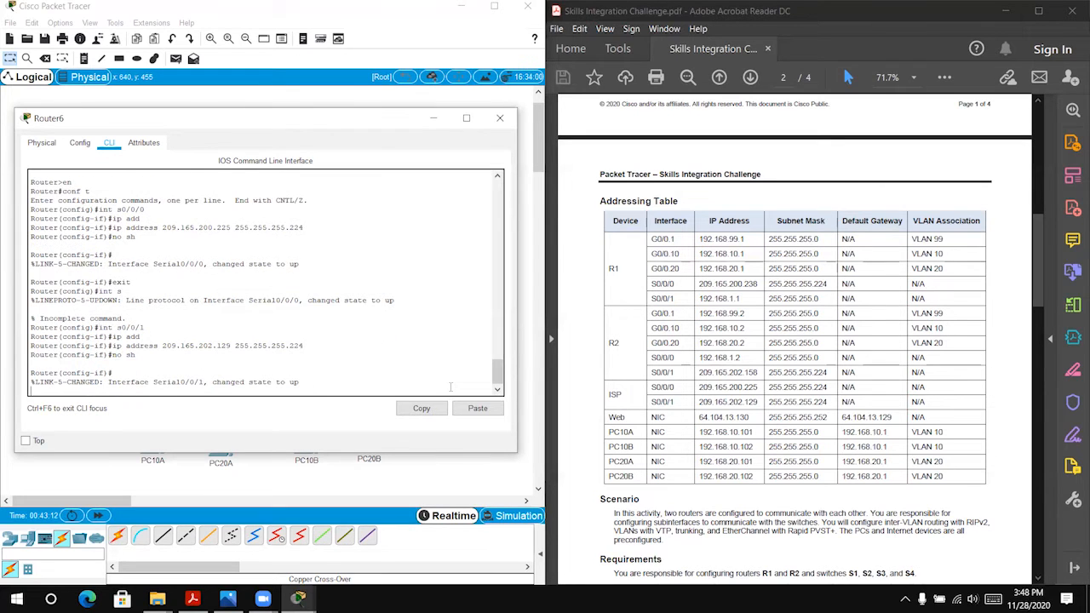
{"action": "left_click", "coordinate": [499, 117]}
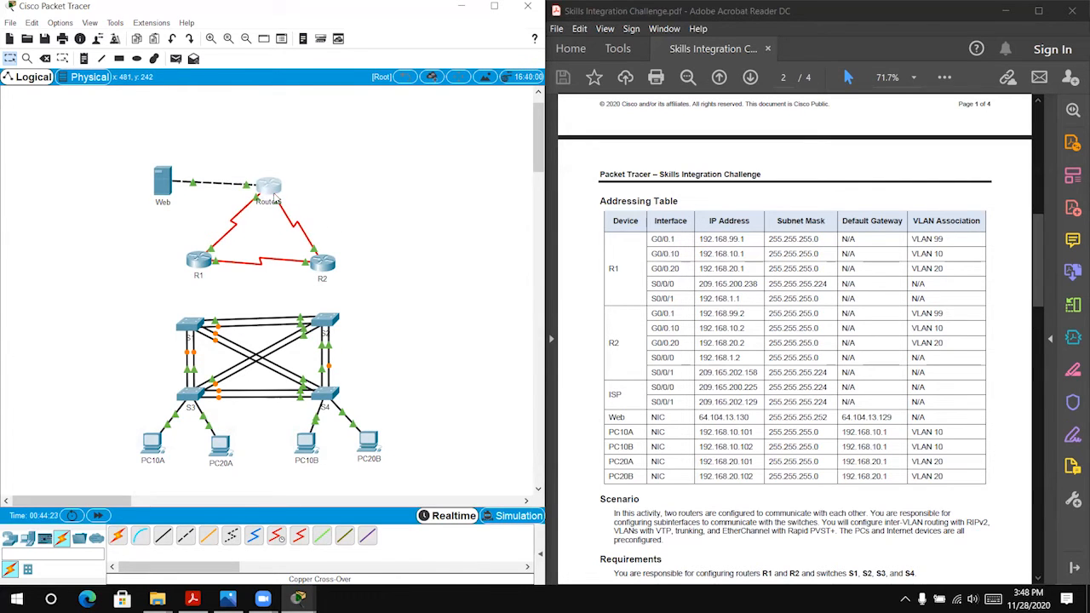
Step: Select Router6 in the topology and group it into a cluster cloud
{"action": "left_click_drag", "start_coordinate": [271, 179], "coordinate": [347, 226]}
{"action": "left_click", "coordinate": [431, 77]}
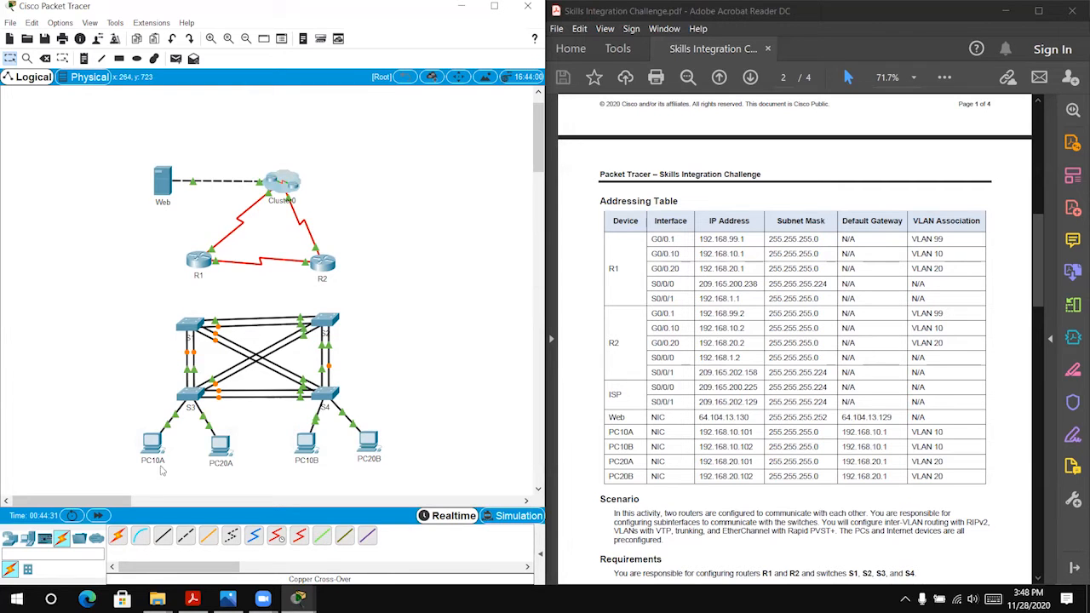
Step: Connect switch S1 to router R1 and router R2 to switch S2 using the automatic connection type
{"action": "left_click", "coordinate": [119, 538]}
{"action": "left_click", "coordinate": [189, 325]}
{"action": "left_click", "coordinate": [200, 261]}
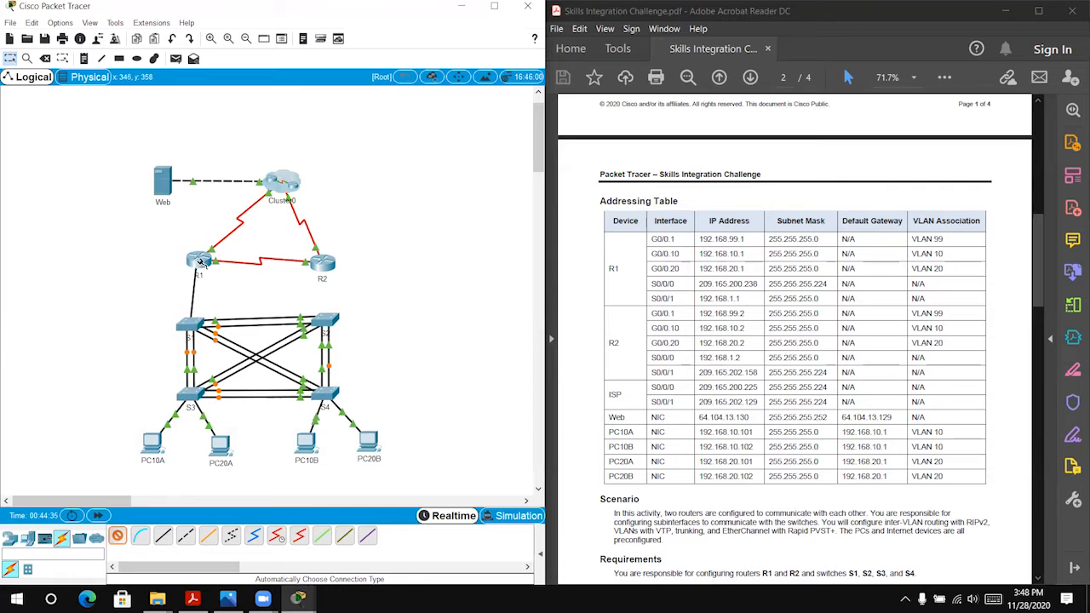
{"action": "left_click", "coordinate": [120, 538]}
{"action": "left_click", "coordinate": [323, 264]}
{"action": "left_click", "coordinate": [326, 318]}
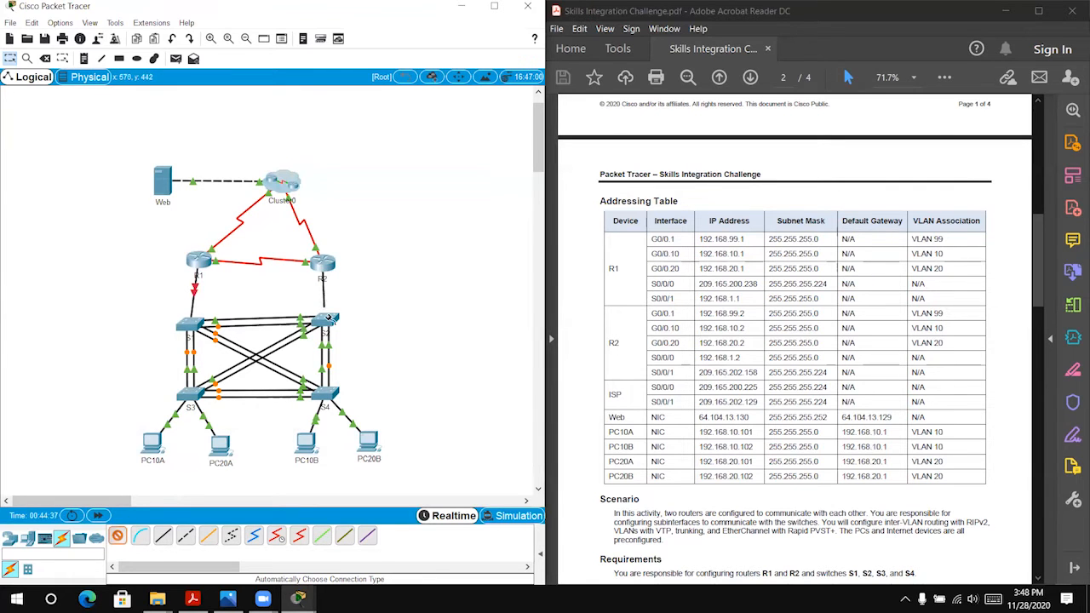
Step: Move the cluster cloud slightly so it sits centred above R1 and R2
{"action": "scroll", "coordinate": [664, 339], "scroll_direction": "down", "scroll_amount": 2}
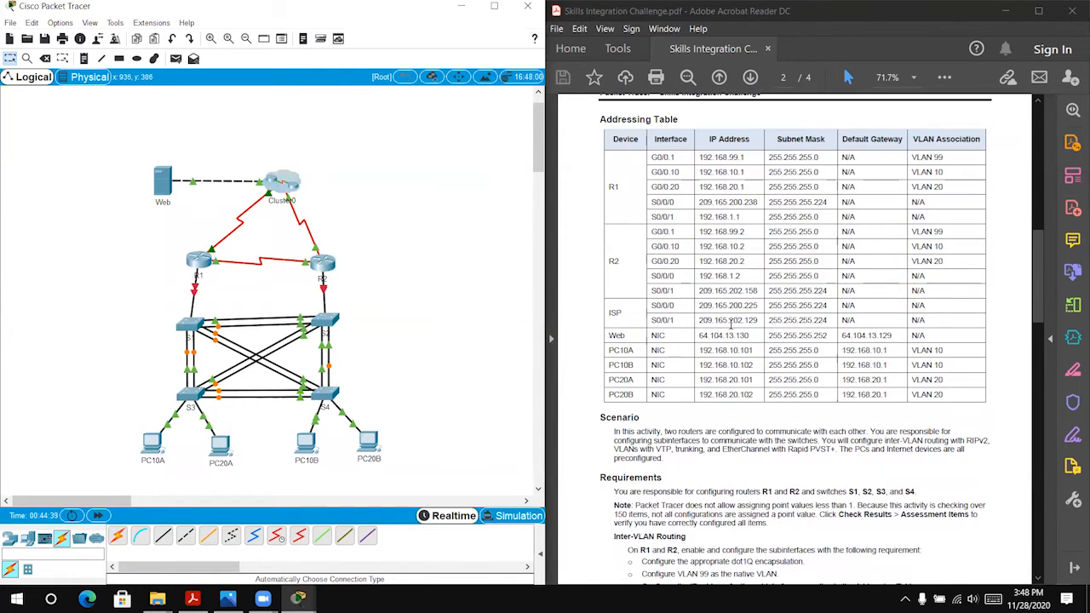
{"action": "scroll", "coordinate": [729, 322], "scroll_direction": "up", "scroll_amount": 3}
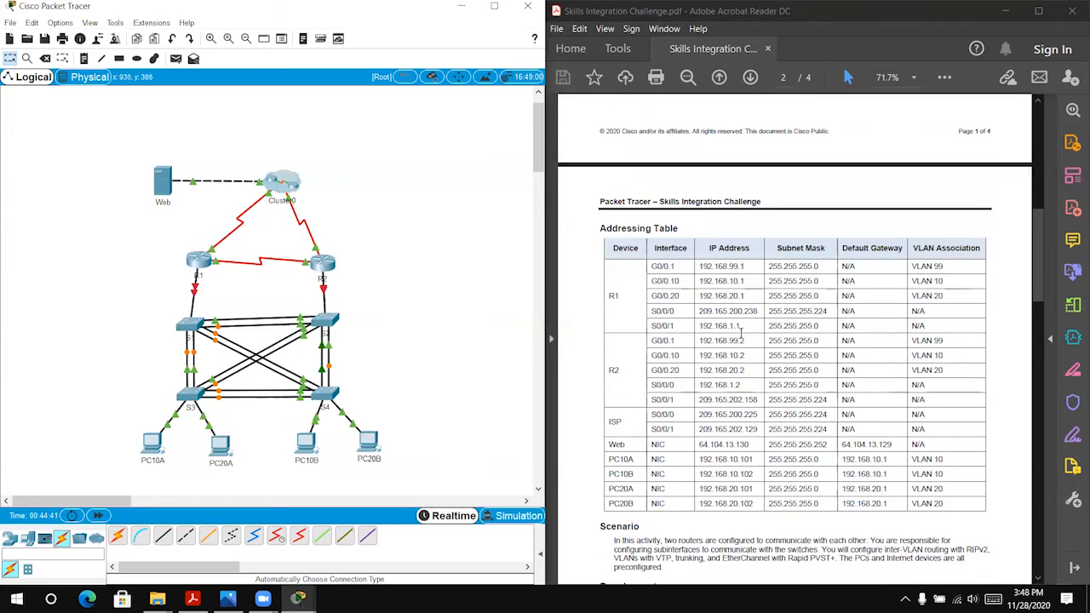
{"action": "scroll", "coordinate": [740, 332], "scroll_direction": "down", "scroll_amount": 1}
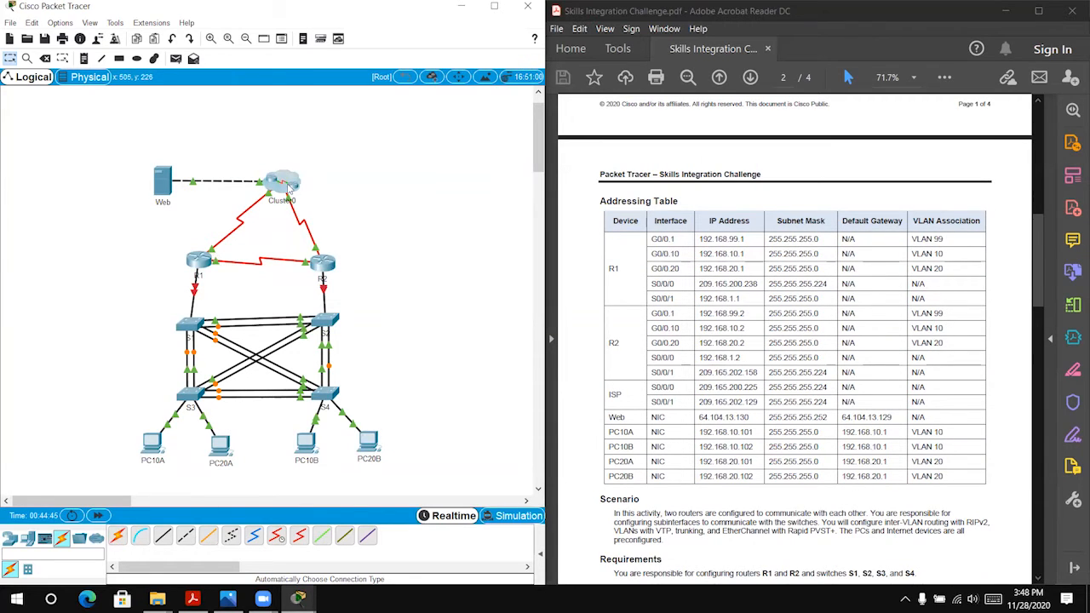
{"action": "left_click_drag", "start_coordinate": [286, 187], "coordinate": [267, 178]}
Step: Open PC10A's IP configuration and move its window clear of the addressing table
{"action": "scroll", "coordinate": [424, 316], "scroll_direction": "down", "scroll_amount": 3}
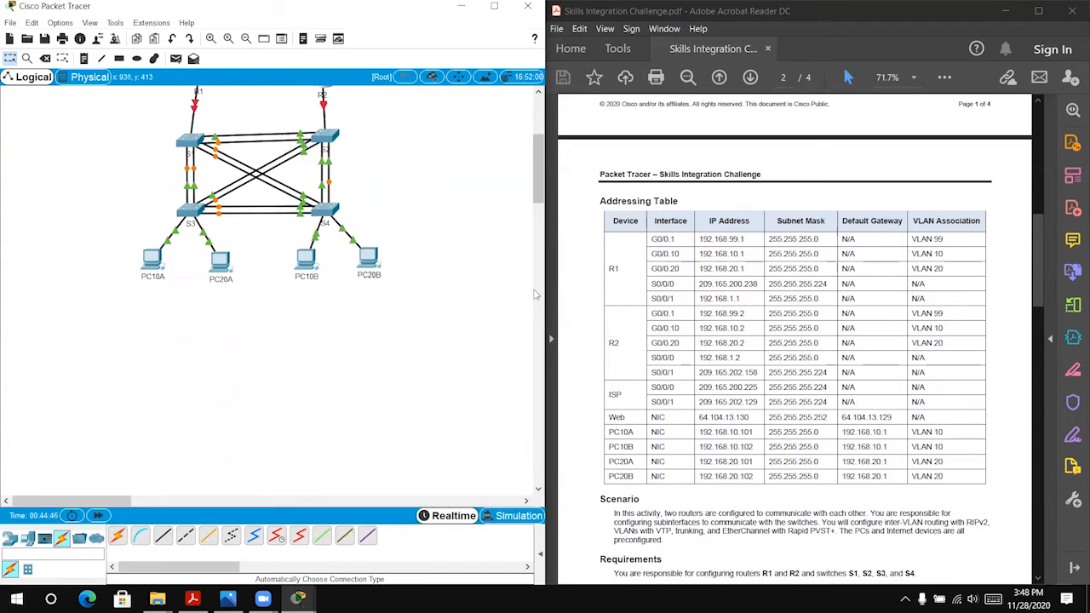
{"action": "scroll", "coordinate": [424, 315], "scroll_direction": "up", "scroll_amount": 2}
{"action": "scroll", "coordinate": [593, 320], "scroll_direction": "down", "scroll_amount": 1}
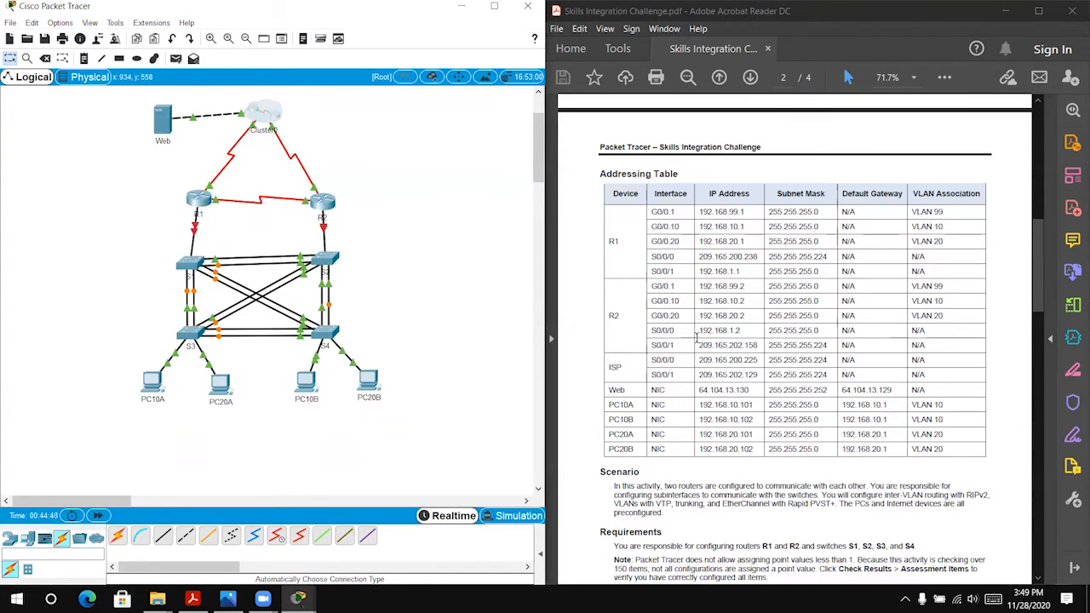
{"action": "scroll", "coordinate": [688, 333], "scroll_direction": "up", "scroll_amount": 3}
{"action": "scroll", "coordinate": [386, 341], "scroll_direction": "up", "scroll_amount": 2}
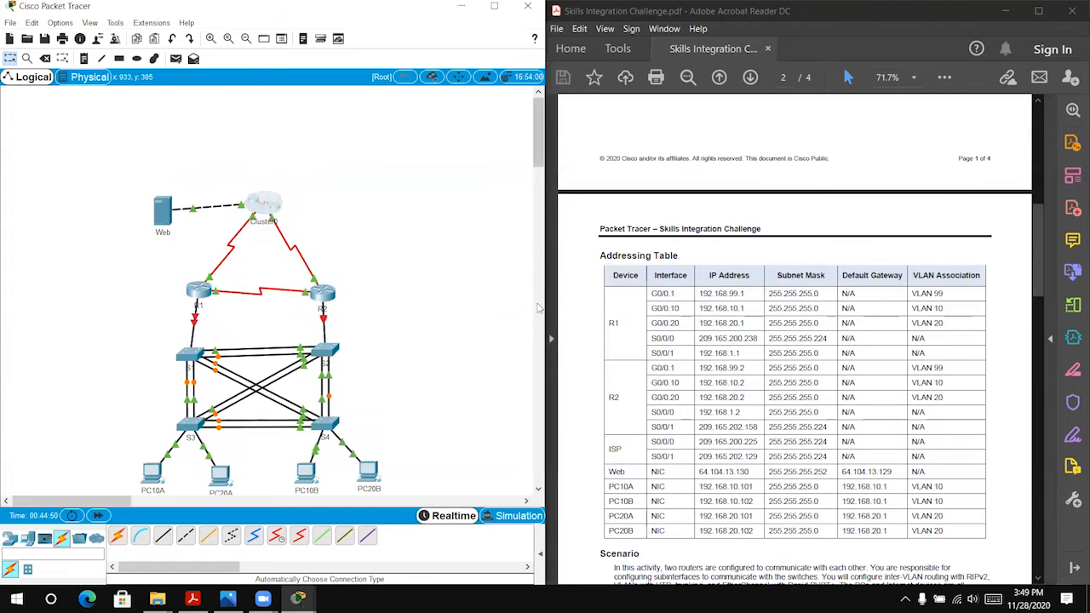
{"action": "scroll", "coordinate": [664, 312], "scroll_direction": "down", "scroll_amount": 1}
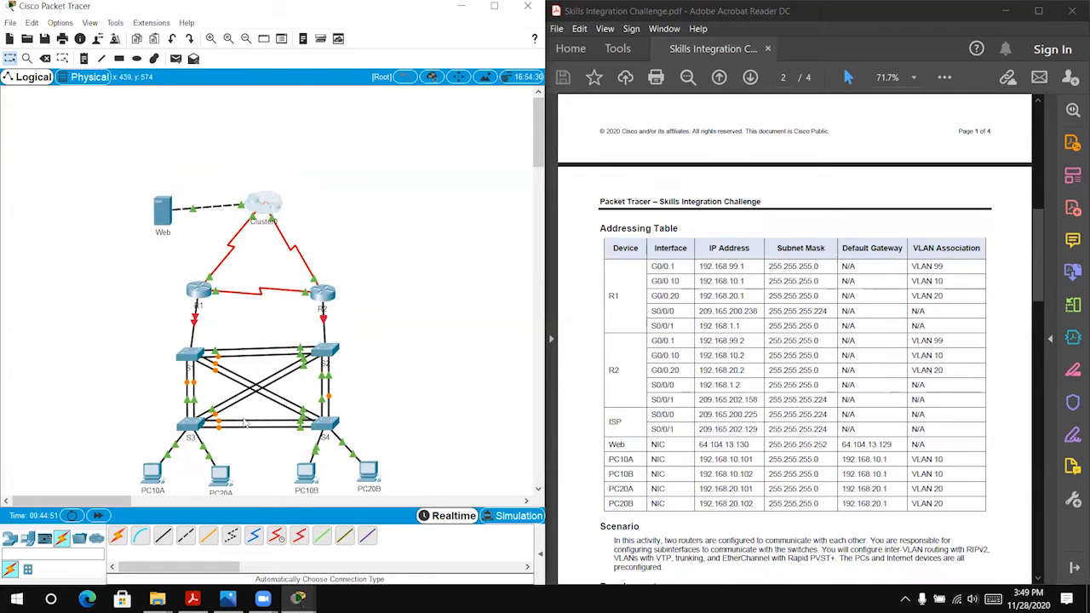
{"action": "left_click", "coordinate": [152, 473]}
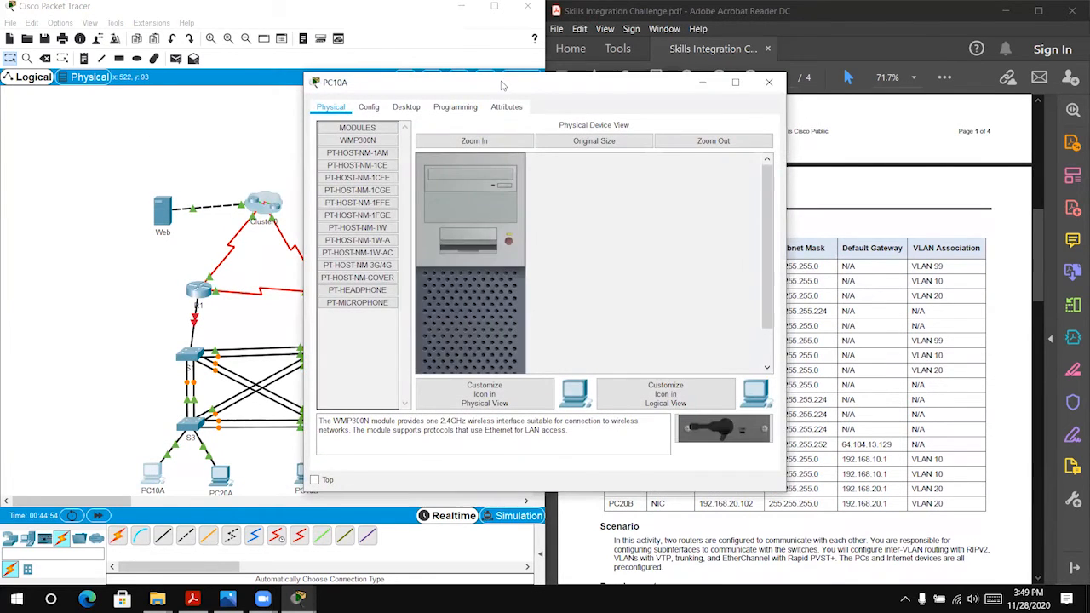
{"action": "left_click_drag", "start_coordinate": [509, 82], "coordinate": [225, 68]}
{"action": "left_click", "coordinate": [125, 96]}
{"action": "left_click", "coordinate": [66, 140]}
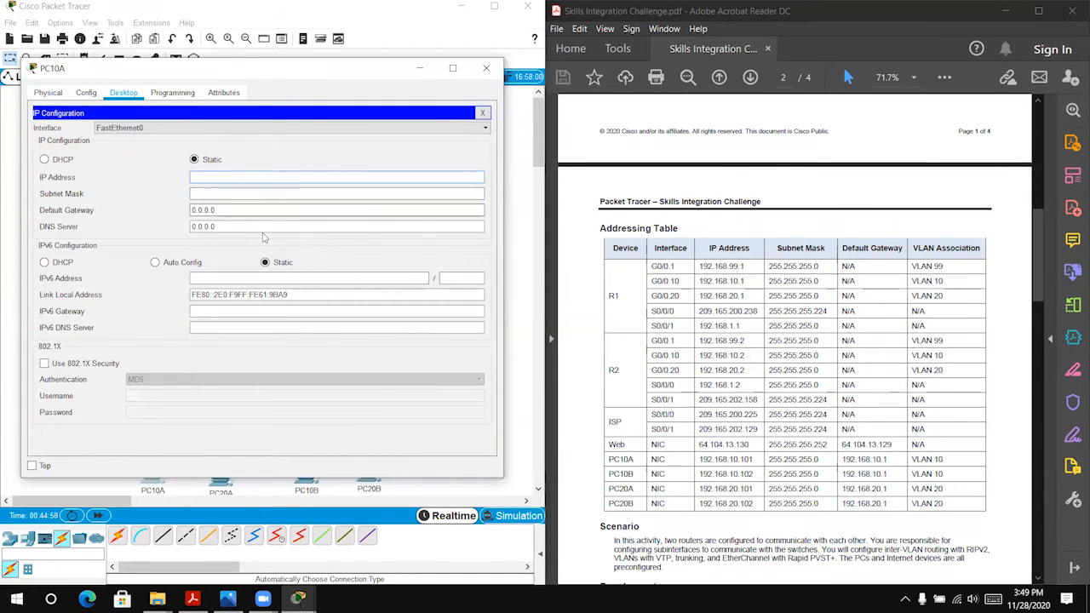
Step: Set PC10A's IP address to 192.168.10.101, mask 255.255.255.0 and default gateway 192.168.1.1, then close its window
{"action": "type", "text": "192"}
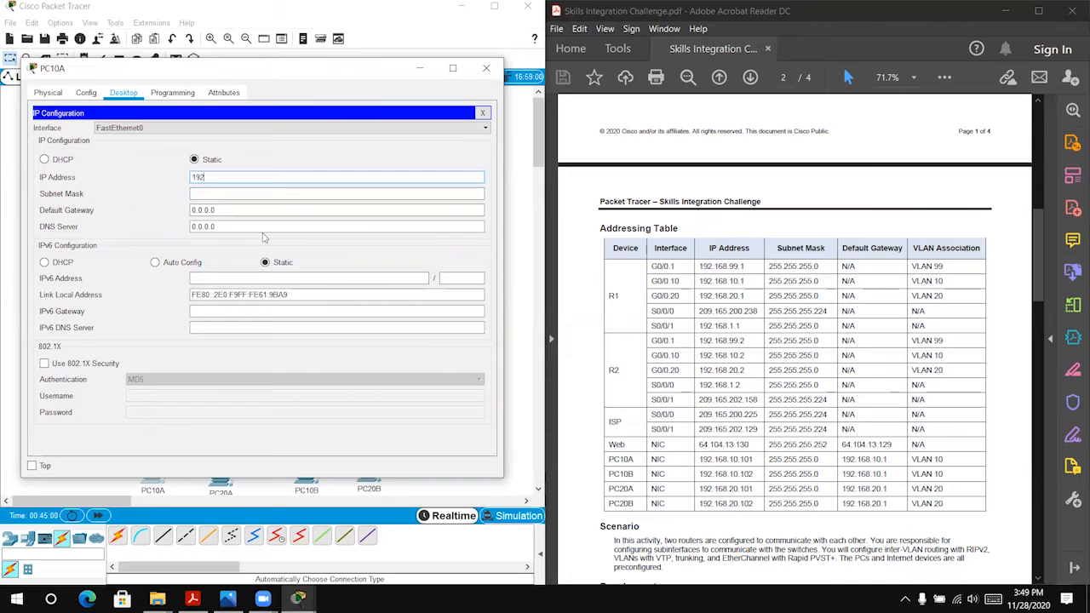
{"action": "type", "text": ".168.10.101"}
{"action": "key", "text": "Tab"}
{"action": "key", "text": "Tab"}
{"action": "type", "text": "192.168.1.1"}
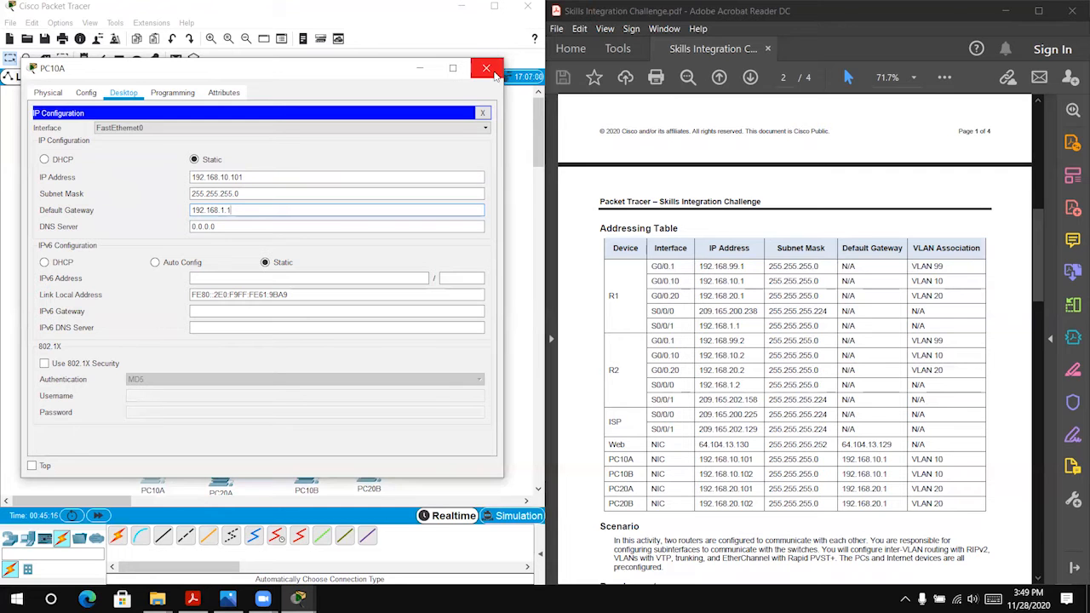
{"action": "left_click", "coordinate": [486, 68]}
Step: Open PC20A's IP configuration for address entry, with its window moved clear of the addressing table
{"action": "left_click", "coordinate": [221, 477]}
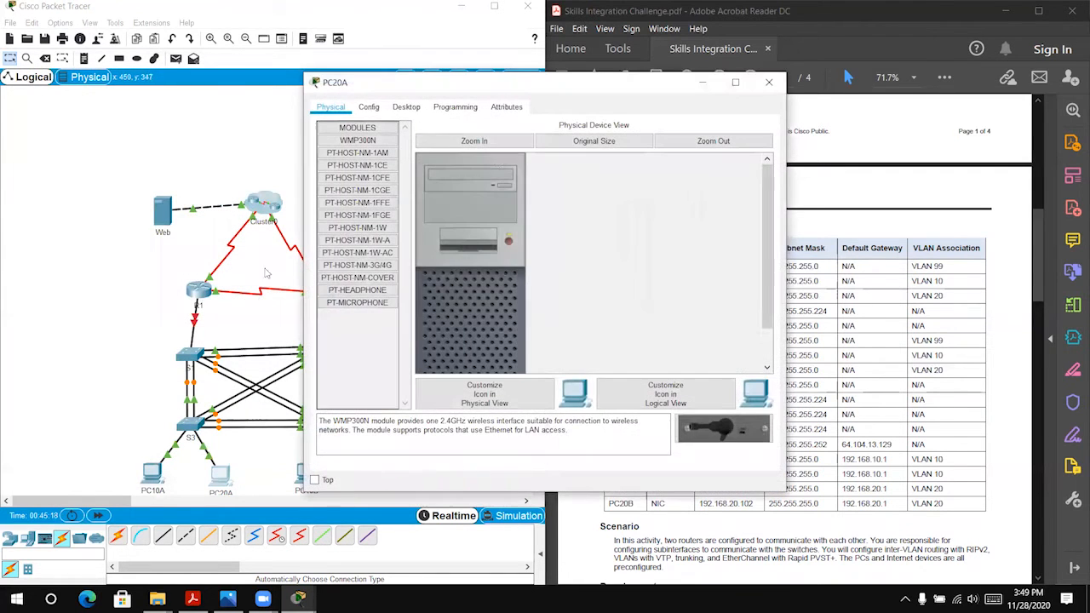
{"action": "left_click", "coordinate": [397, 112]}
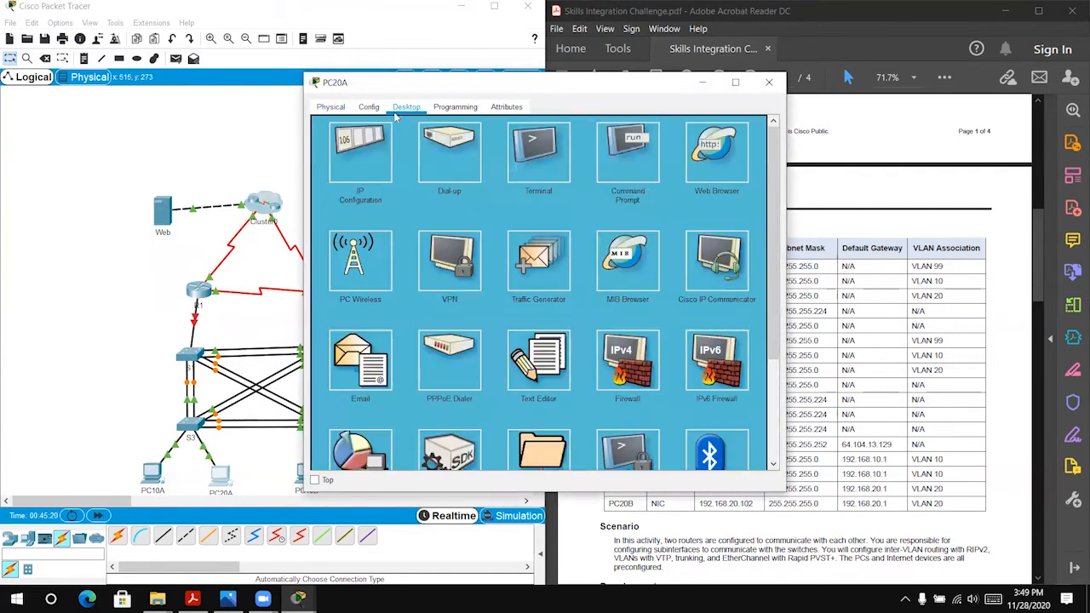
{"action": "left_click_drag", "start_coordinate": [495, 85], "coordinate": [224, 91]}
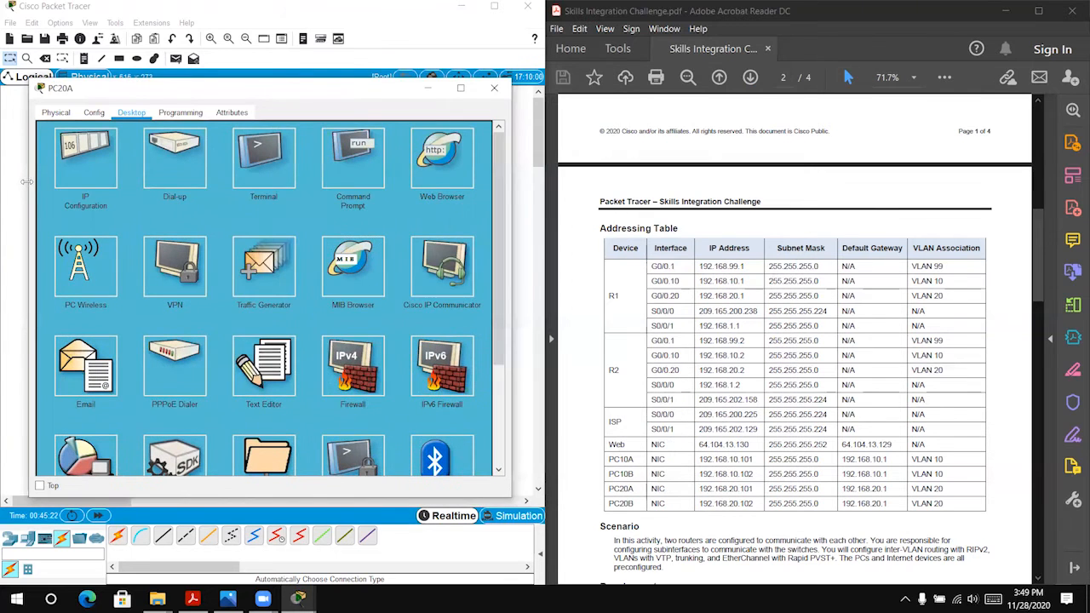
{"action": "left_click", "coordinate": [85, 157]}
{"action": "left_click", "coordinate": [247, 197]}
Step: Set PC20A's IP address to 192.168.10.102, mask 255.255.255.0 and default gateway 192.168.1.1, then close its window
{"action": "type", "text": "192.168.10.102"}
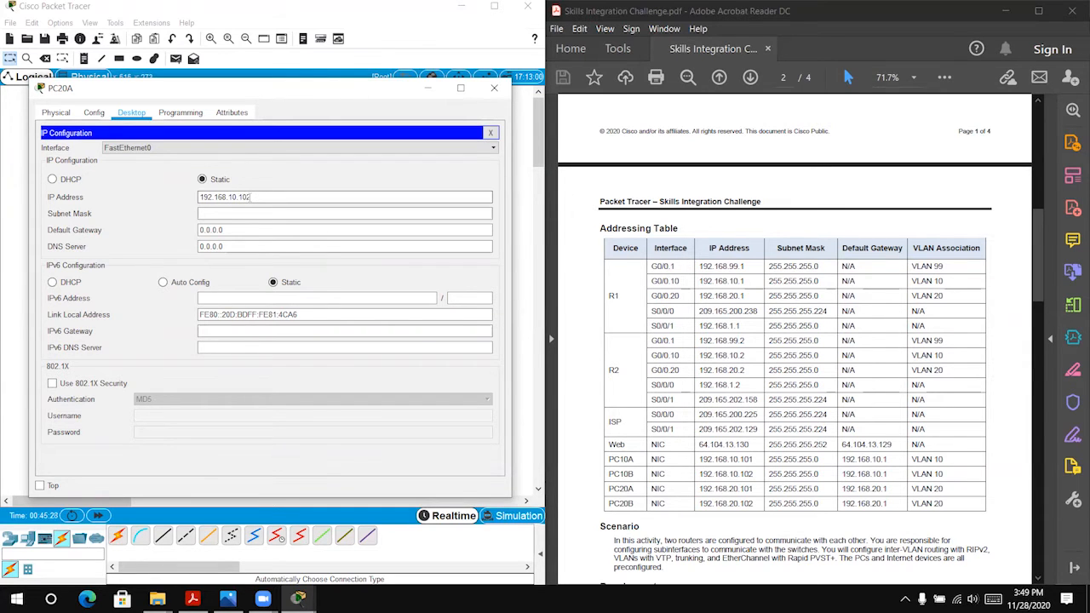
{"action": "key", "text": "Tab"}
{"action": "key", "text": "Tab"}
{"action": "type", "text": "192.1"}
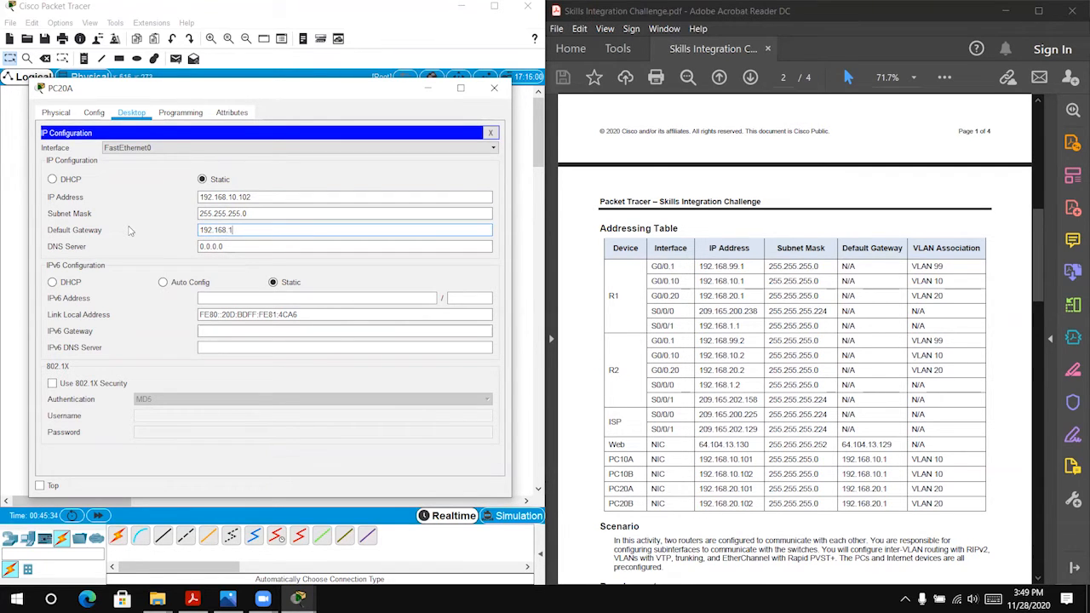
{"action": "type", "text": "68.1.1."}
{"action": "key", "text": "BackSpace"}
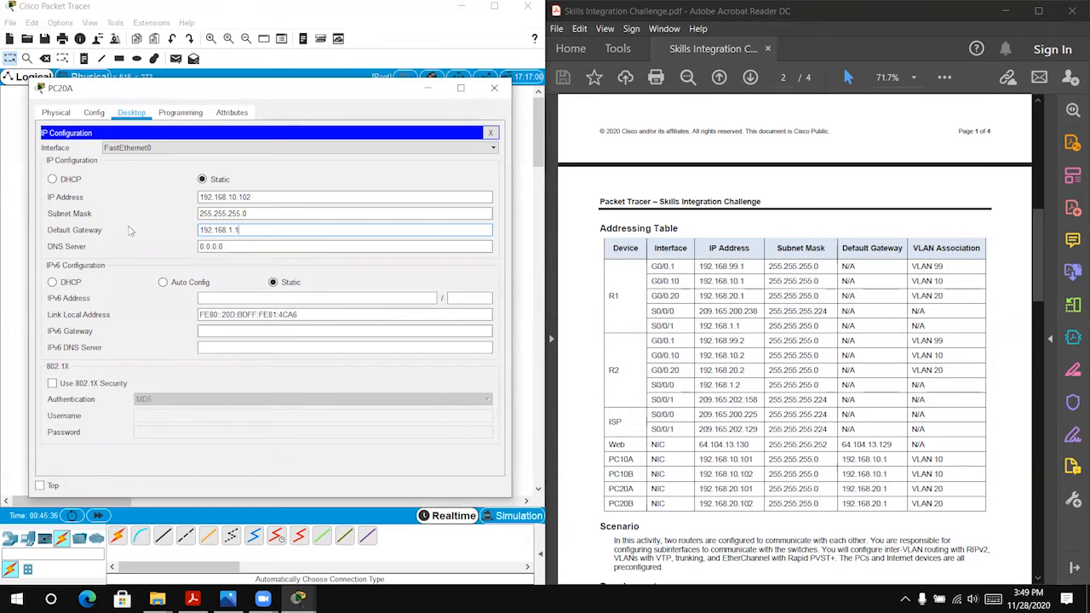
{"action": "left_click", "coordinate": [494, 87]}
Step: Open PC10B's IP configuration and set its IP address to 192.168.20.101 with mask 255.255.255.0
{"action": "left_click", "coordinate": [307, 474]}
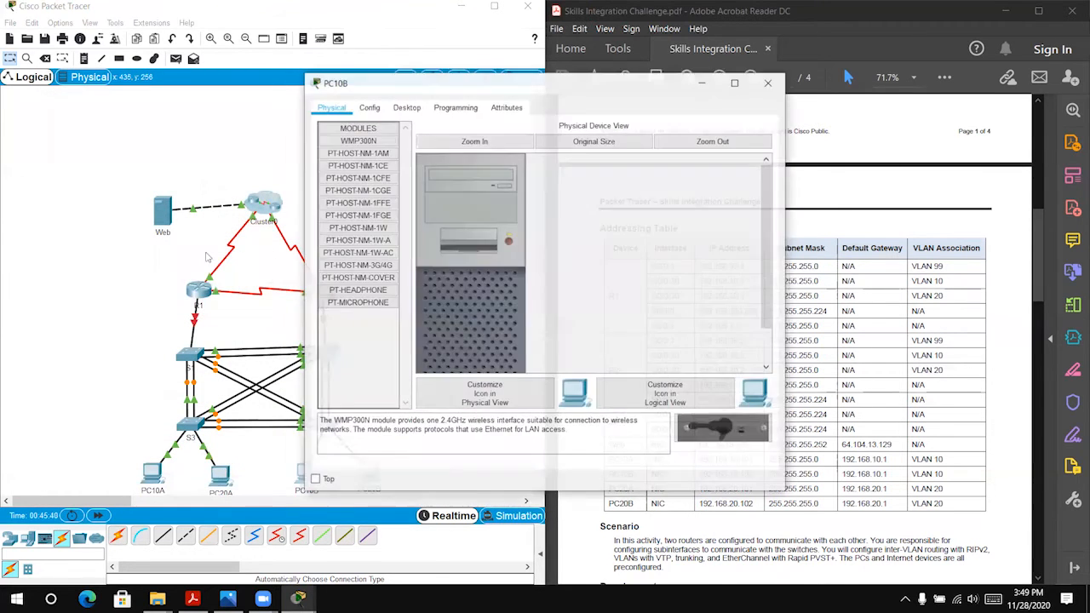
{"action": "left_click", "coordinate": [356, 144]}
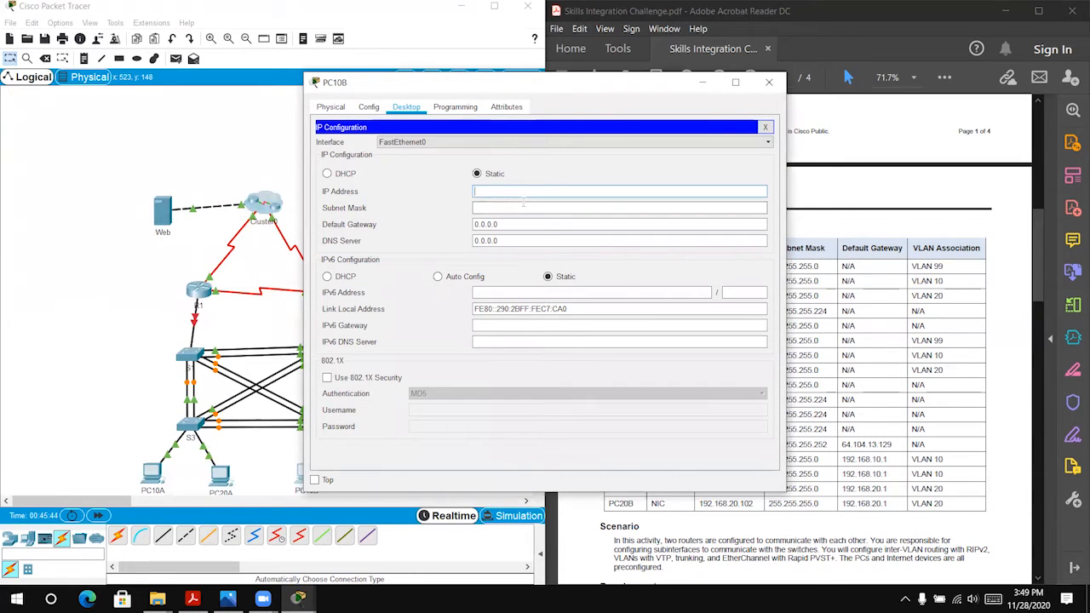
{"action": "type", "text": "192"}
{"action": "left_click_drag", "start_coordinate": [536, 90], "coordinate": [284, 73]}
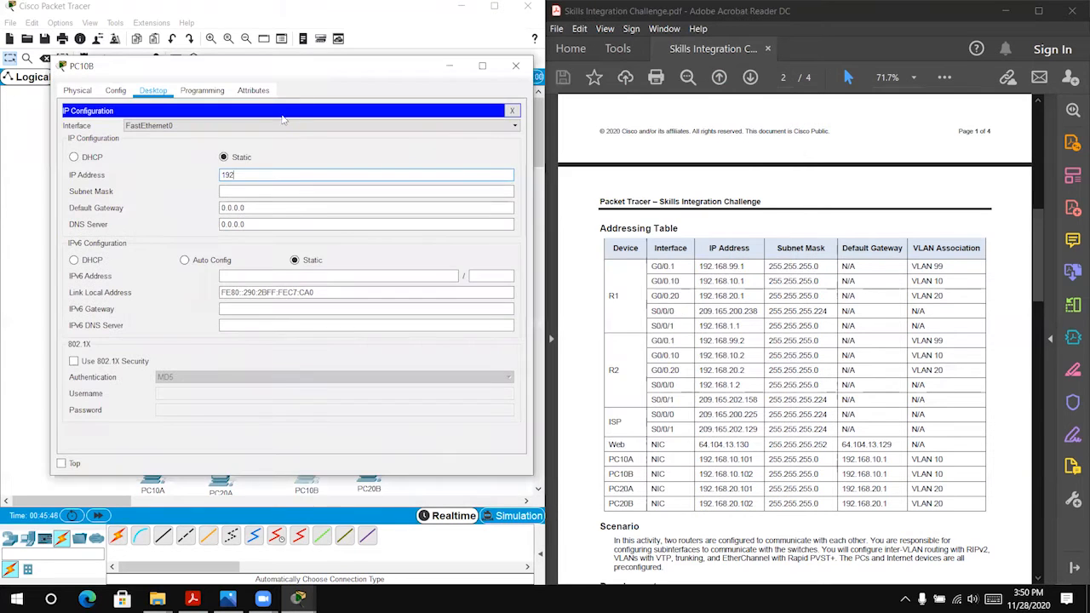
{"action": "type", "text": ".168.1"}
{"action": "type", "text": "0.100"}
{"action": "key", "text": "BackSpace"}
{"action": "type", "text": "1"}
{"action": "key", "text": "Tab"}
{"action": "key", "text": "Tab"}
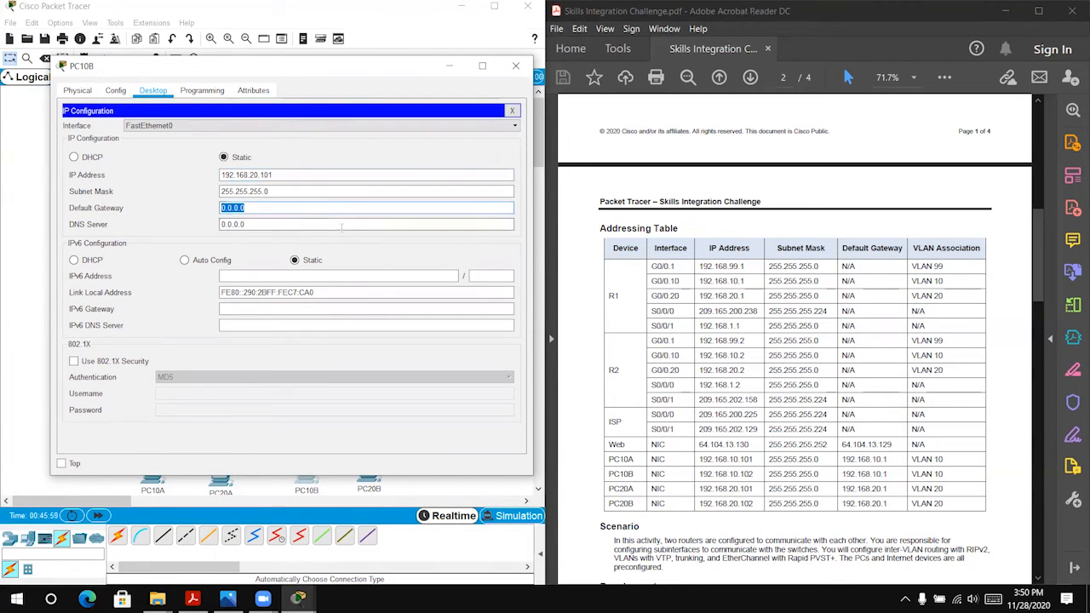
Step: Set PC10B's default gateway to 192.168.1.2 and close its window
{"action": "type", "text": "192"}
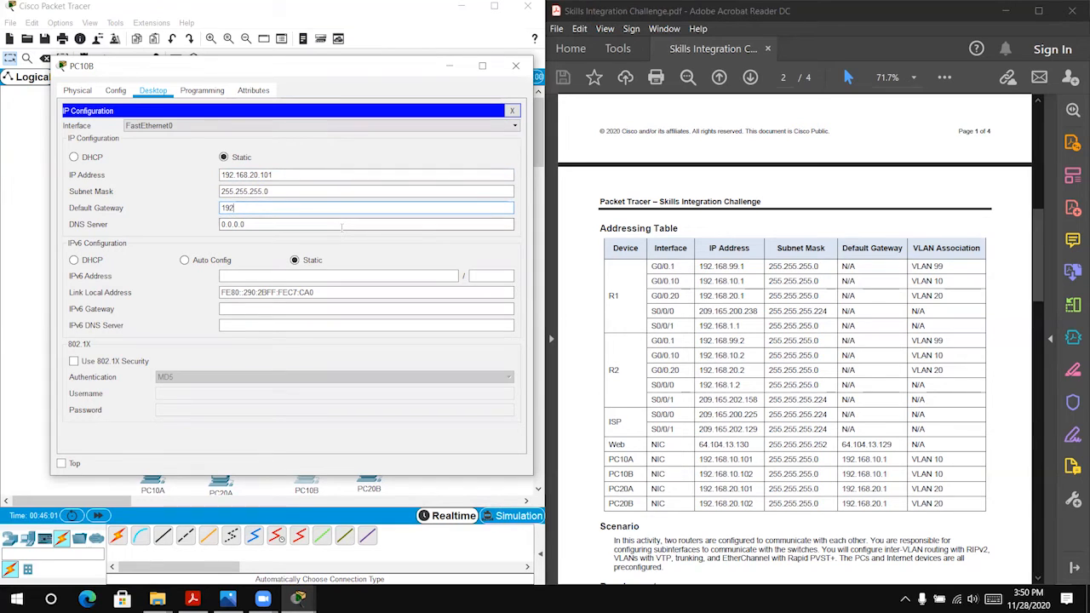
{"action": "type", "text": ".168.1.2"}
{"action": "left_click", "coordinate": [521, 68]}
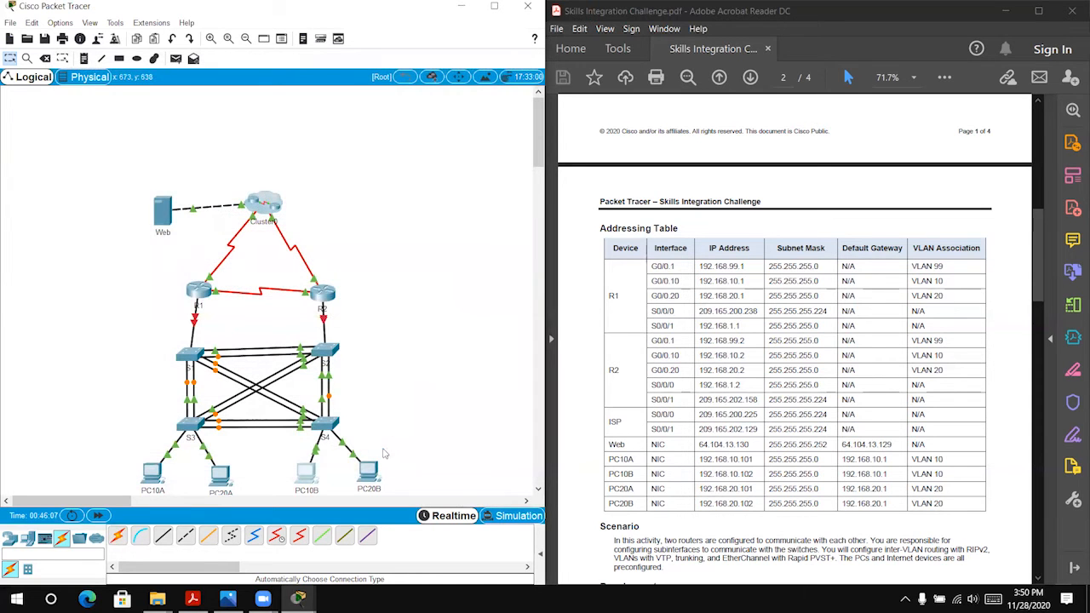
Step: Try to set PC20B's IP address to 192.168.10.102 in its IP configuration, then close its window
{"action": "left_click", "coordinate": [376, 472]}
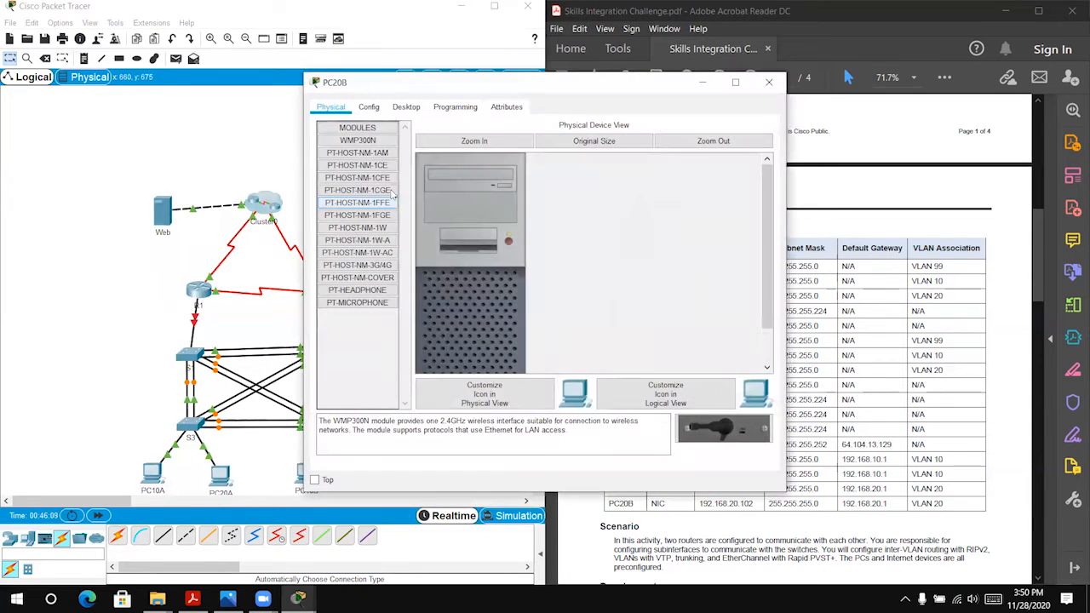
{"action": "left_click", "coordinate": [404, 109]}
{"action": "left_click", "coordinate": [341, 149]}
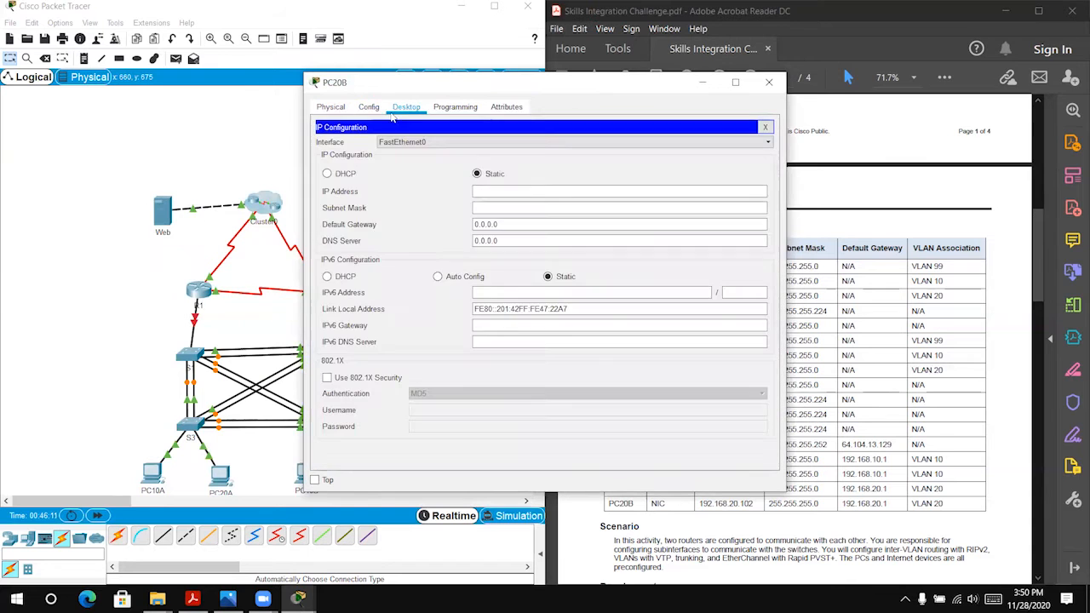
{"action": "left_click_drag", "start_coordinate": [431, 90], "coordinate": [164, 51]}
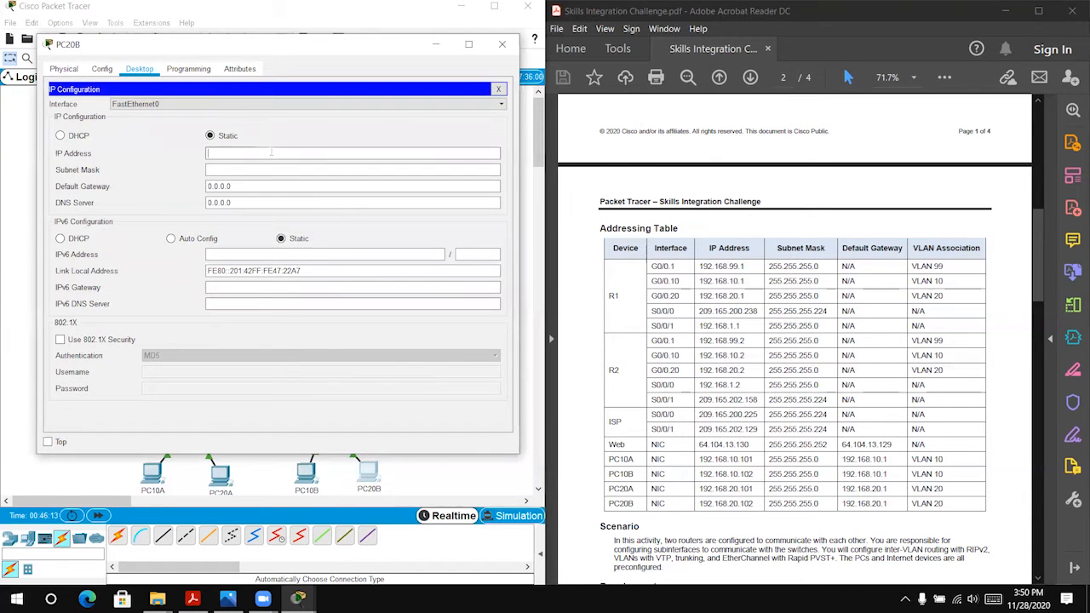
{"action": "type", "text": "192.168.10.102"}
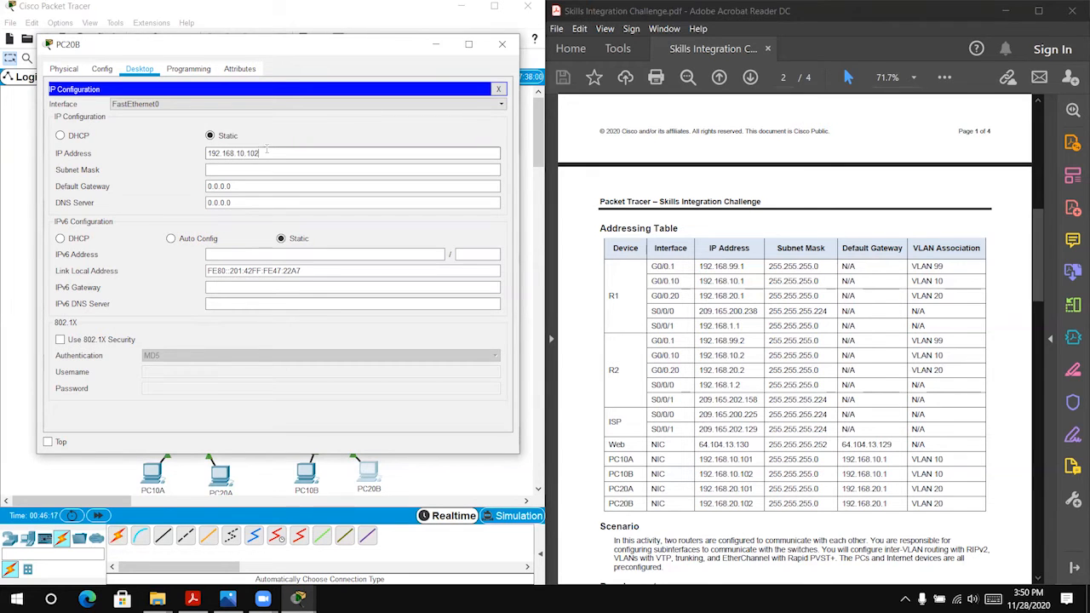
{"action": "left_click", "coordinate": [257, 188]}
{"action": "left_click", "coordinate": [280, 159]}
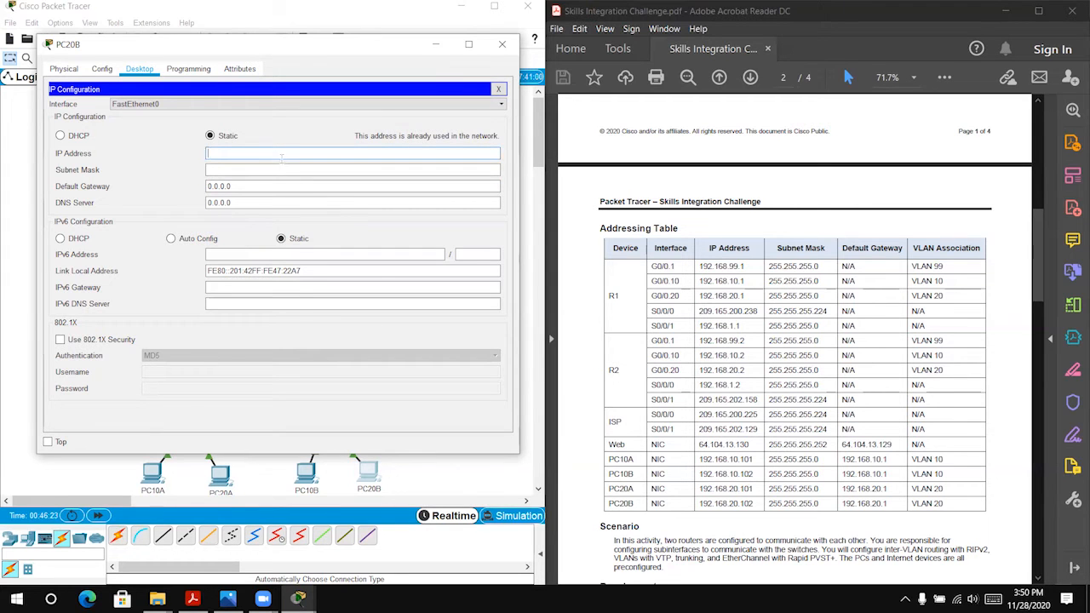
{"action": "left_click", "coordinate": [500, 46]}
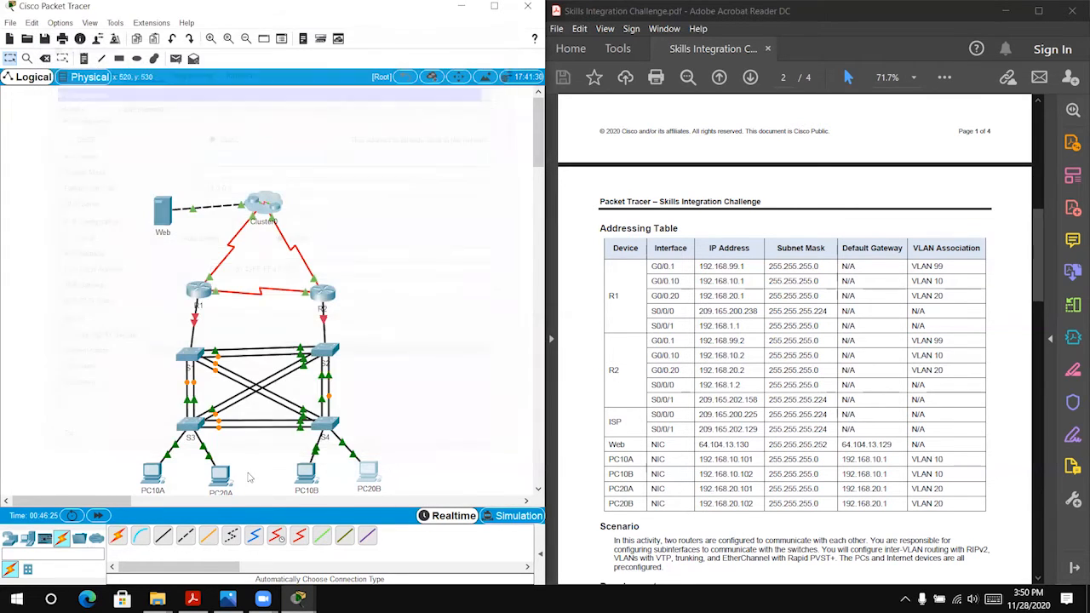
Step: Check PC10B's IP configuration against the addressing table and close its window
{"action": "left_click", "coordinate": [308, 477]}
{"action": "left_click", "coordinate": [358, 174]}
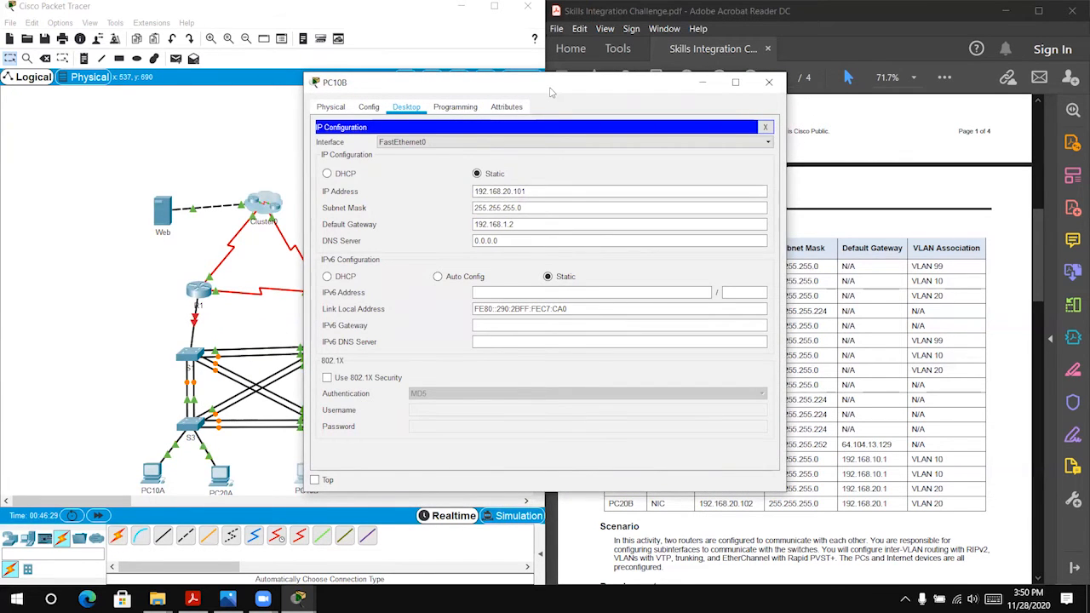
{"action": "left_click_drag", "start_coordinate": [550, 92], "coordinate": [262, 53]}
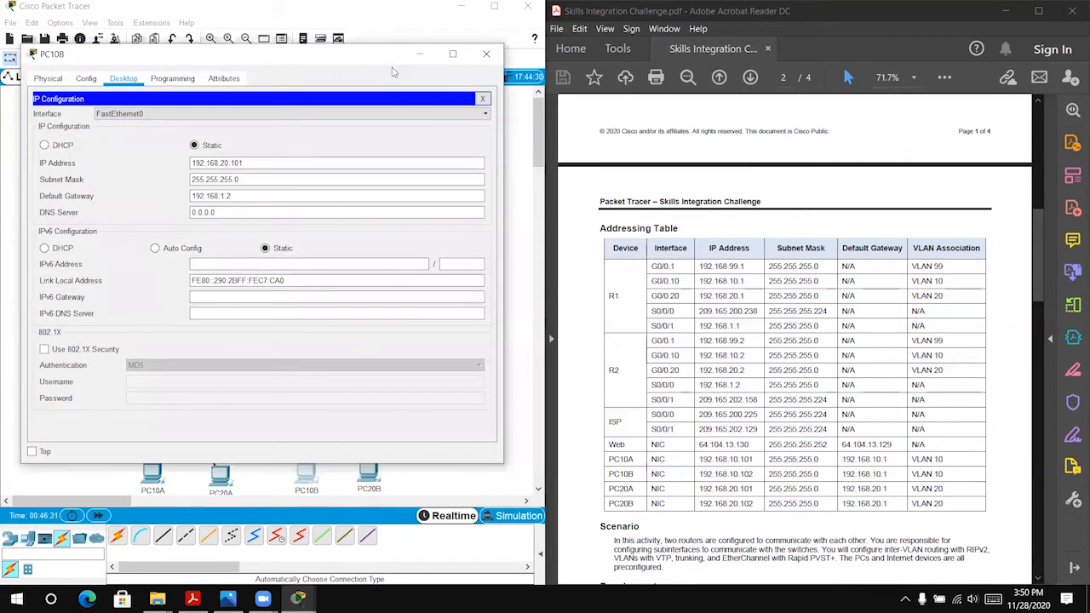
{"action": "left_click", "coordinate": [481, 43]}
Step: Reopen PC20B's IP configuration and set its IP address to 192.168.20.102 with mask 255.255.255.0
{"action": "left_click", "coordinate": [368, 471]}
{"action": "left_click", "coordinate": [377, 170]}
{"action": "left_click", "coordinate": [495, 191]}
{"action": "type", "text": "192.168"}
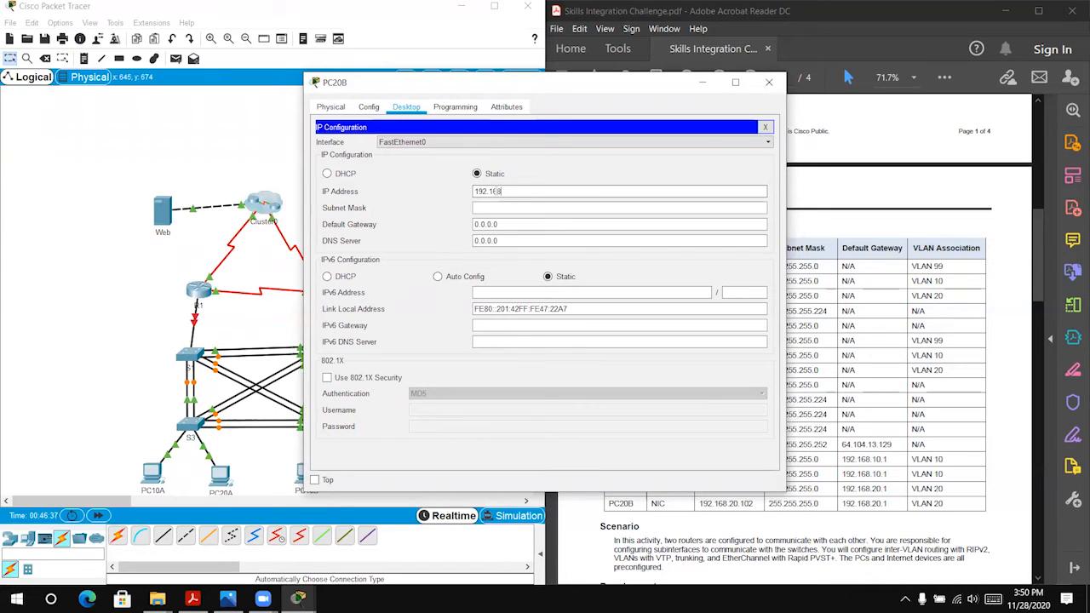
{"action": "type", "text": ".20.102"}
{"action": "left_click", "coordinate": [508, 208]}
Step: Set PC20B's default gateway to 192.168.1.2 and close its window
{"action": "left_click", "coordinate": [535, 224]}
{"action": "left_click_drag", "start_coordinate": [536, 224], "coordinate": [453, 224]}
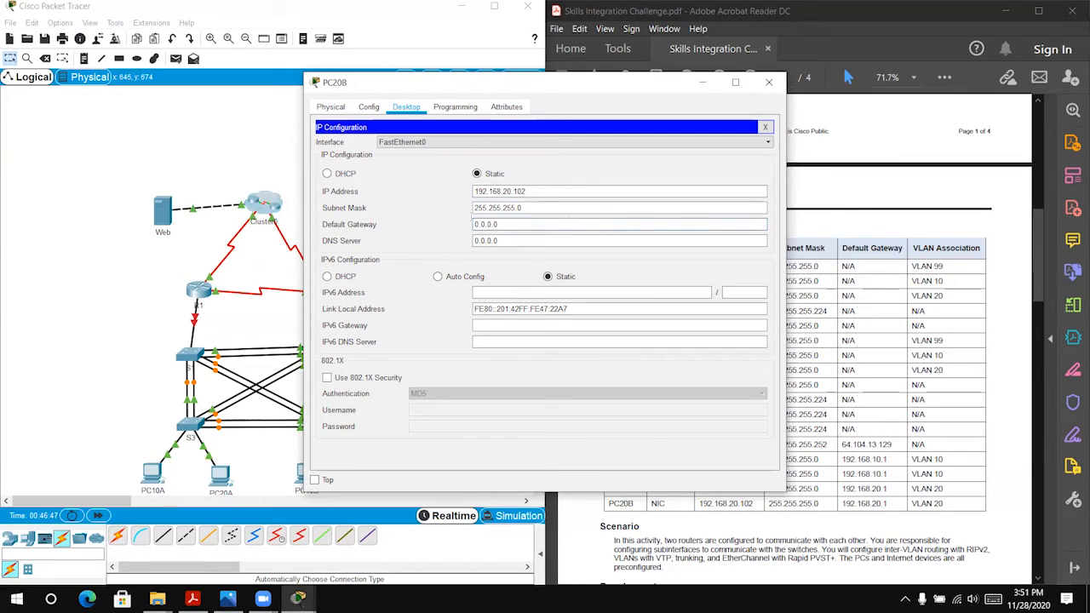
{"action": "type", "text": "192.168.1.2"}
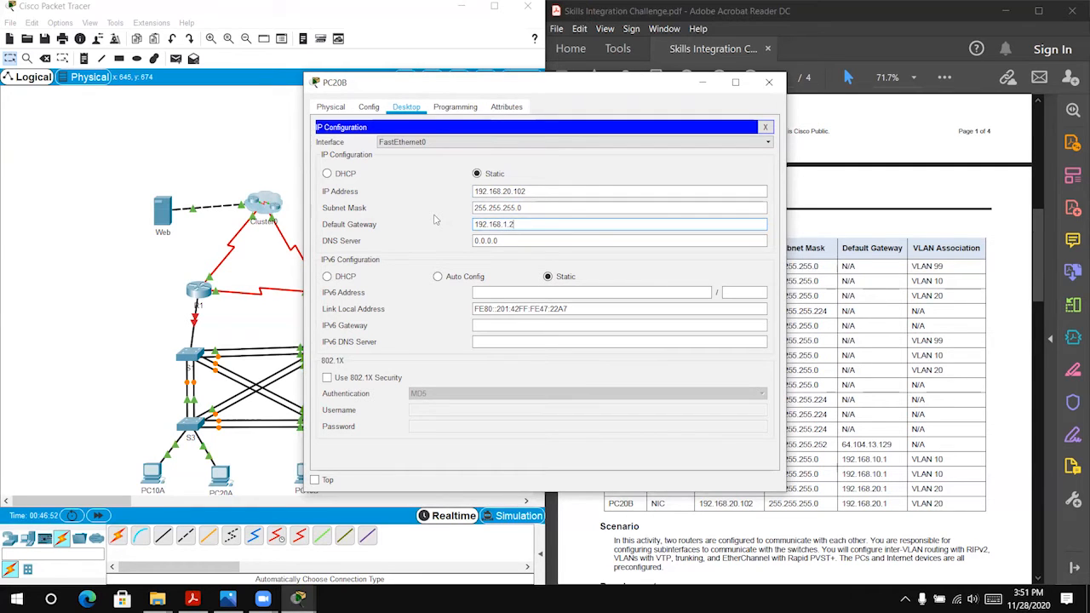
{"action": "left_click", "coordinate": [769, 83]}
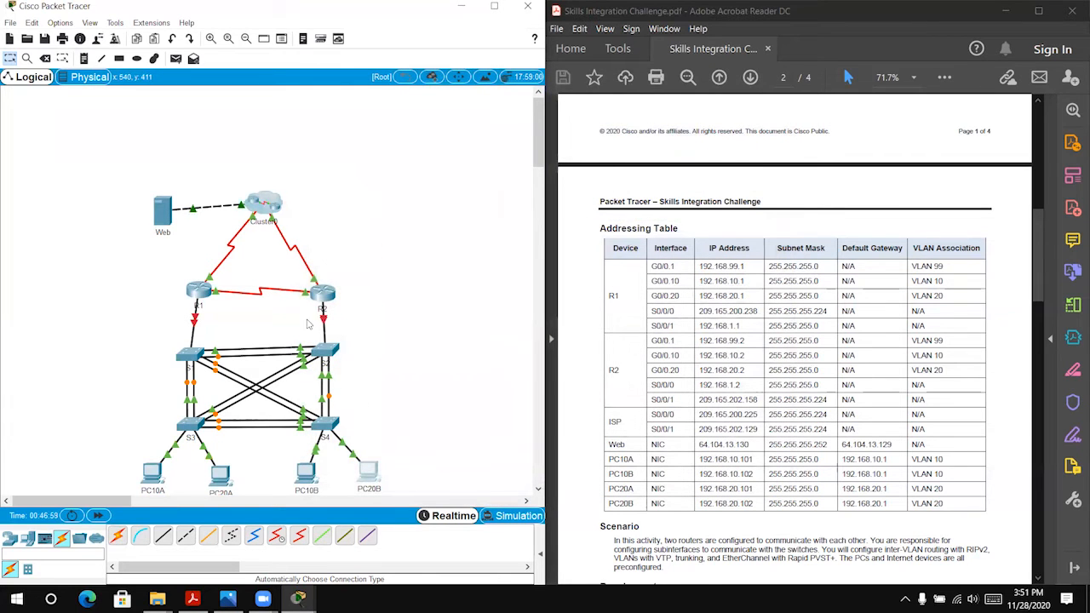
Step: Open the Web server's IP configuration beside the addressing table and set its IP address to 64.104.13.130
{"action": "left_click", "coordinate": [162, 213]}
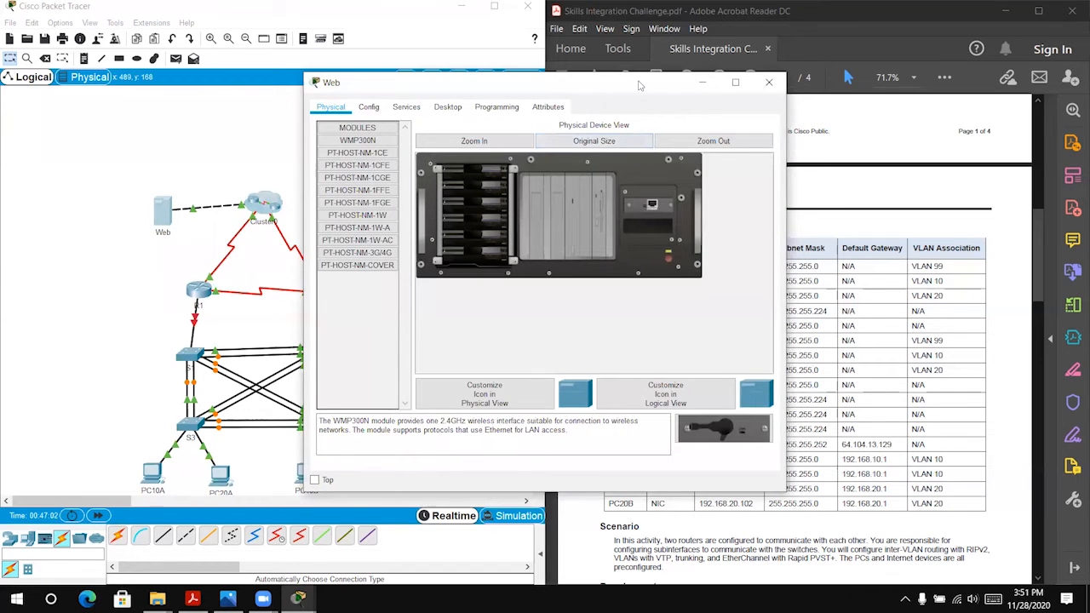
{"action": "left_click_drag", "start_coordinate": [619, 82], "coordinate": [367, 75]}
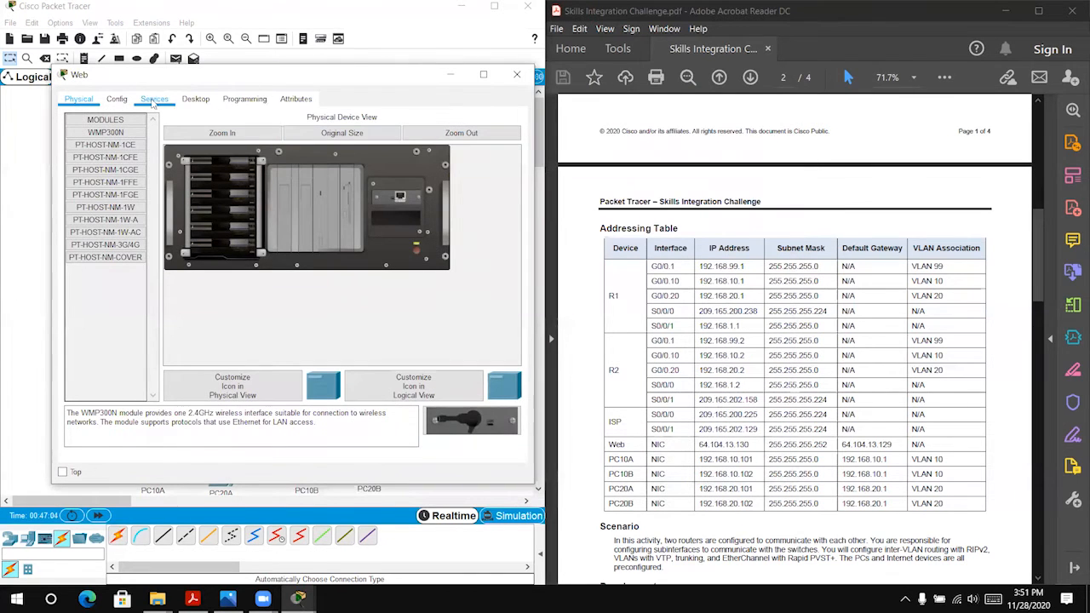
{"action": "left_click", "coordinate": [195, 99]}
{"action": "left_click", "coordinate": [126, 122]}
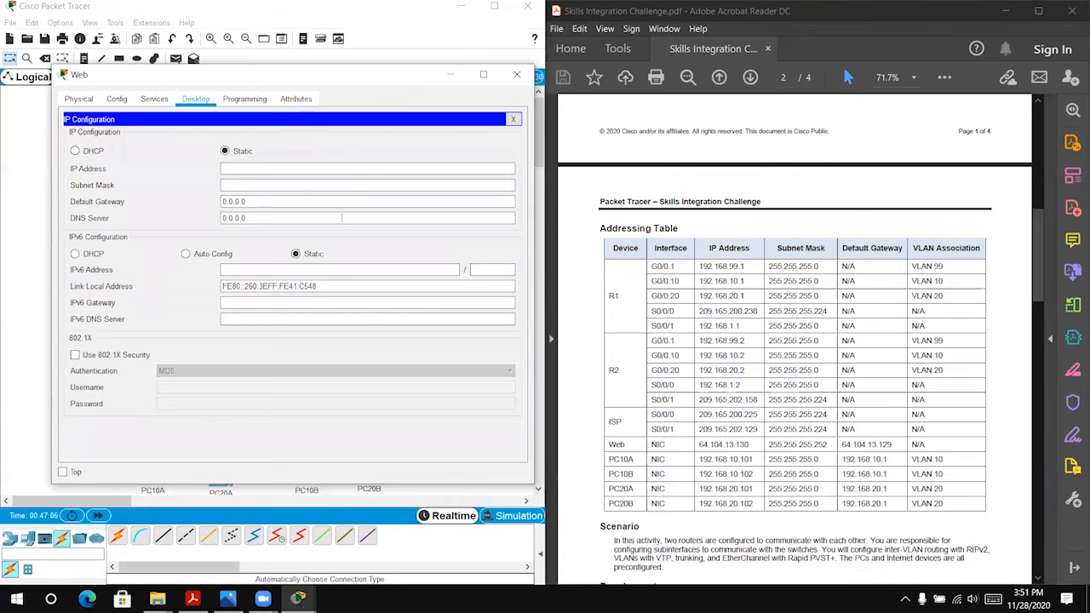
{"action": "left_click", "coordinate": [330, 169]}
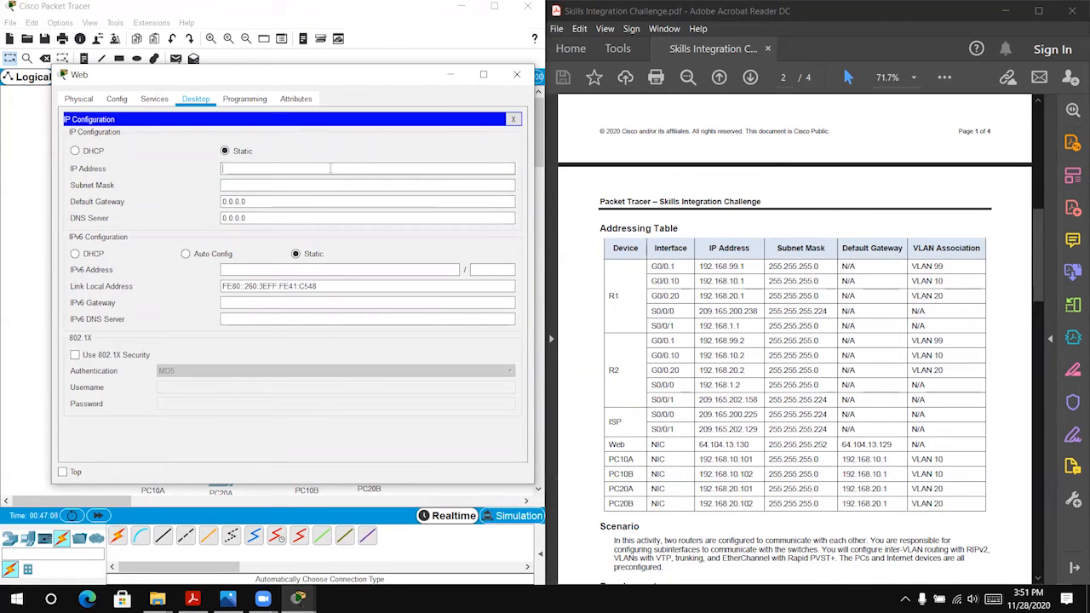
{"action": "type", "text": "64."}
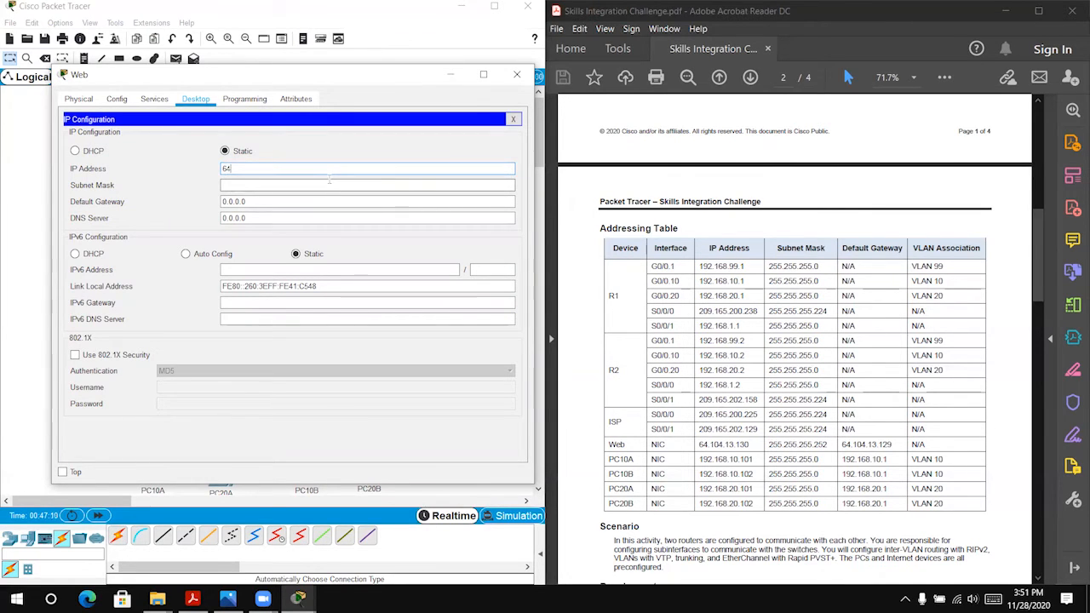
{"action": "type", "text": "104.13.130"}
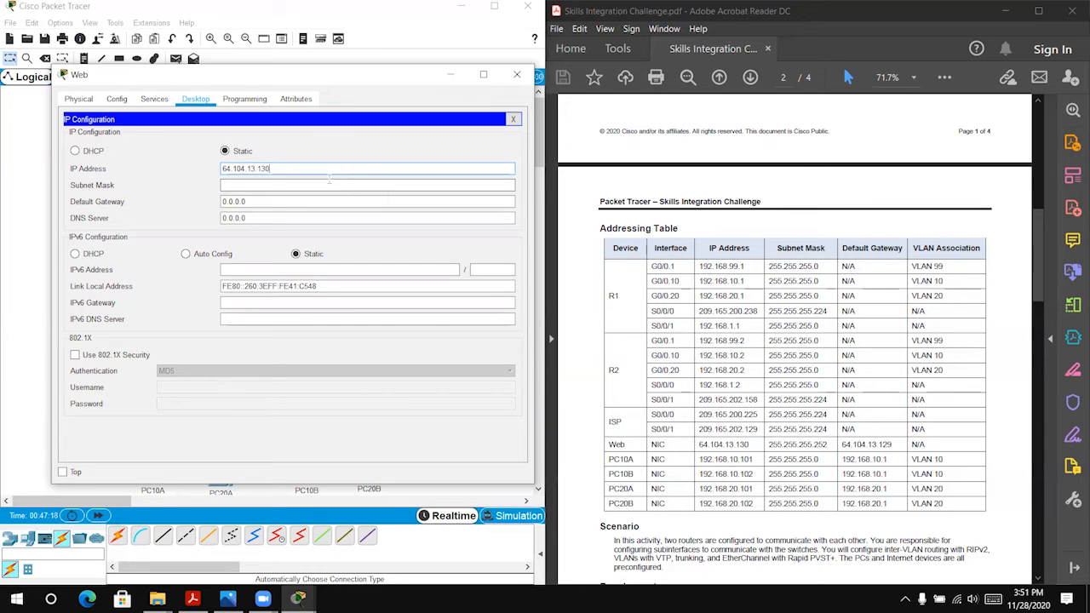
Step: Set the Web server's subnet mask to 255.255.255.252
{"action": "left_click", "coordinate": [362, 185]}
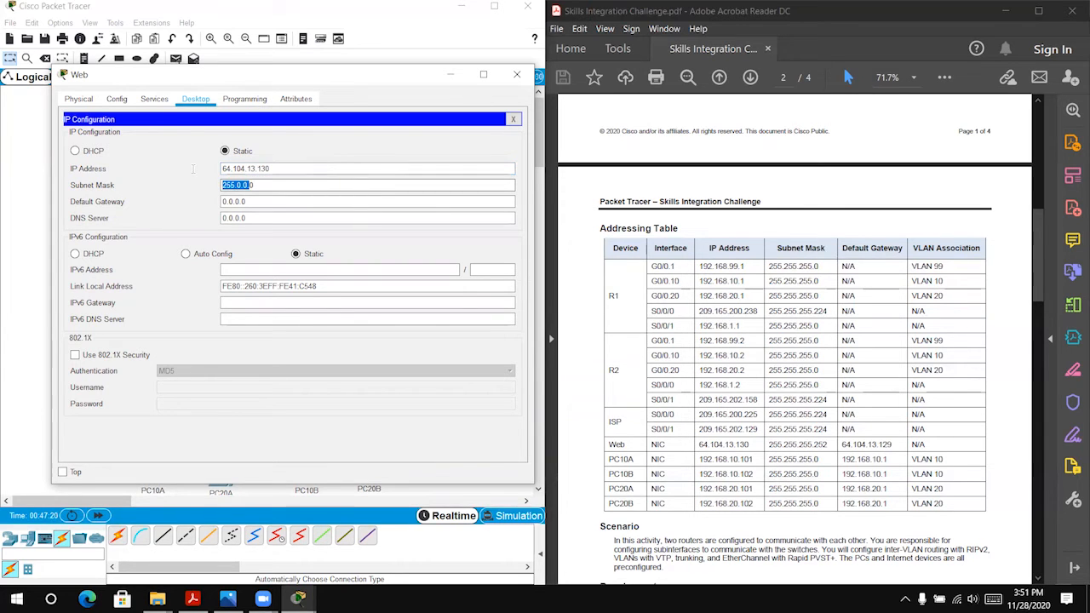
{"action": "left_click_drag", "start_coordinate": [298, 185], "coordinate": [212, 180]}
{"action": "type", "text": "255.255.255.252"}
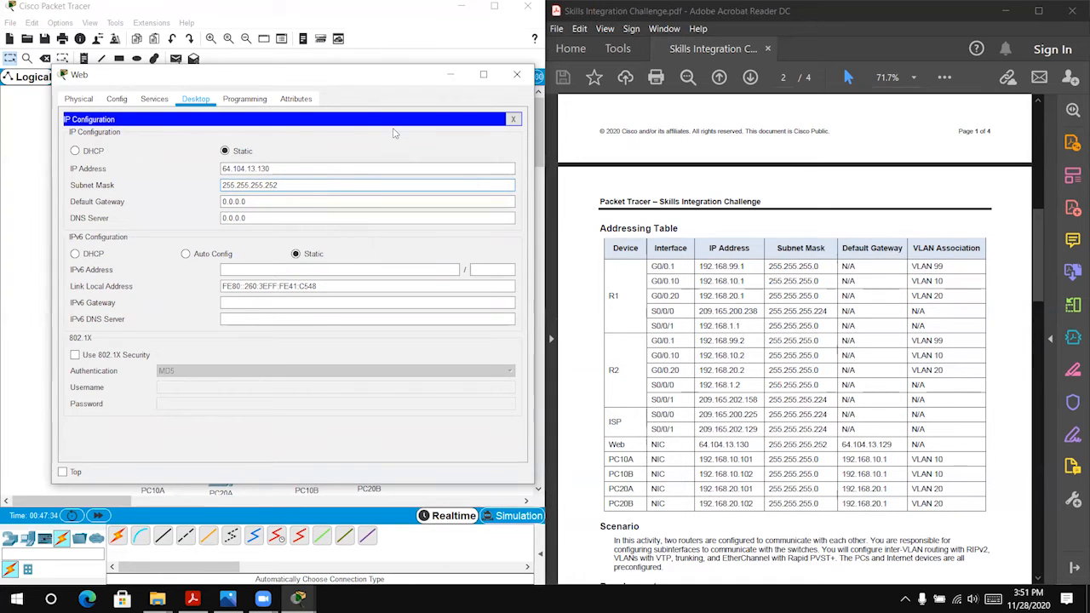
Step: Set the Web server's default gateway to 64.104.13.129 and close its window
{"action": "left_click", "coordinate": [264, 201]}
{"action": "left_click_drag", "start_coordinate": [264, 201], "coordinate": [213, 201]}
{"action": "type", "text": "64"}
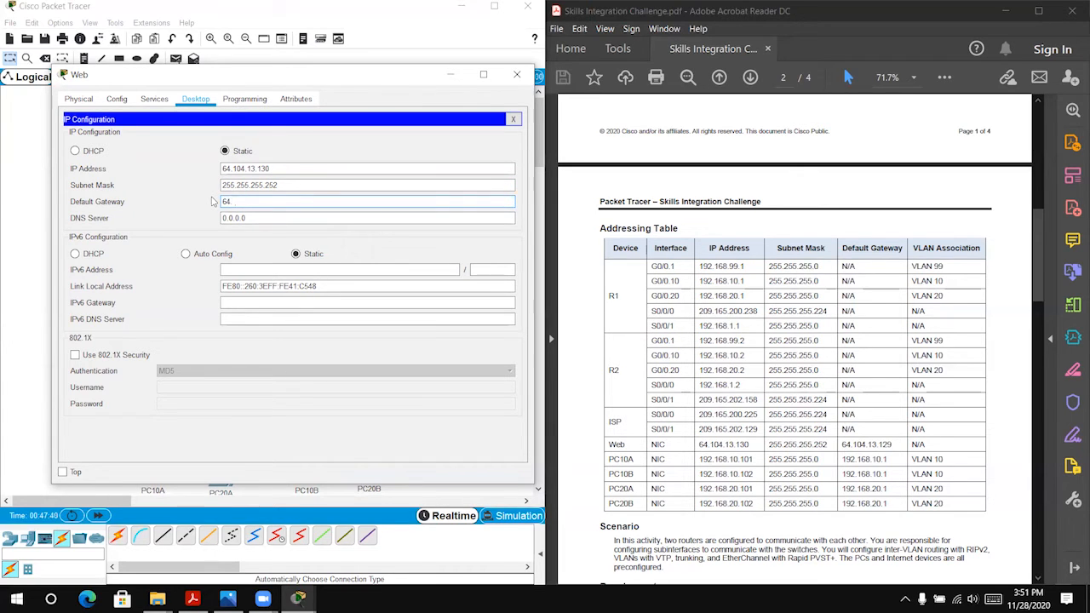
{"action": "type", "text": ".104.13.129"}
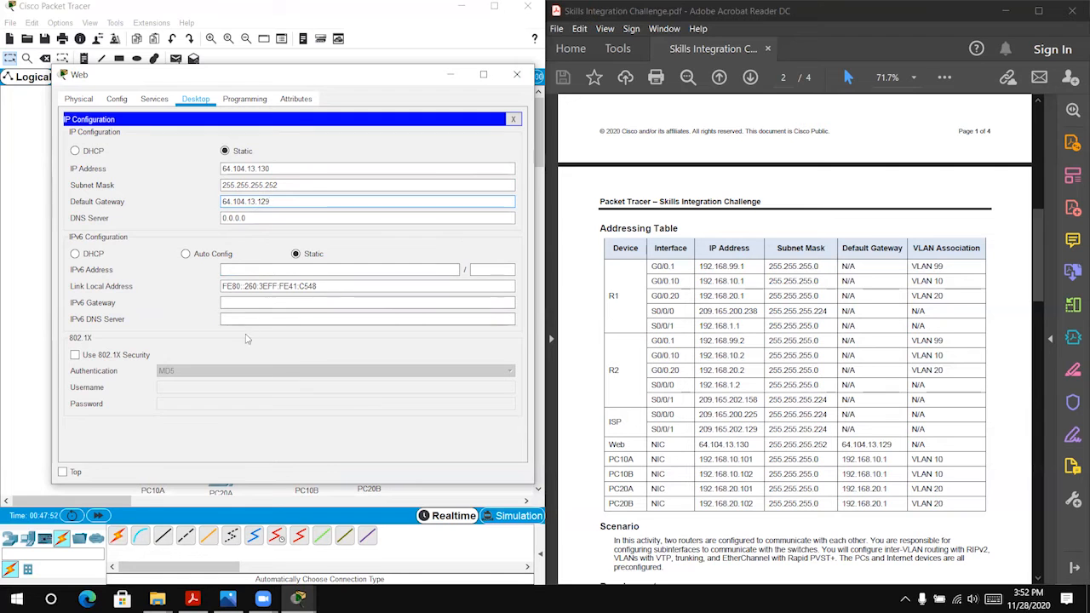
{"action": "left_click", "coordinate": [515, 76]}
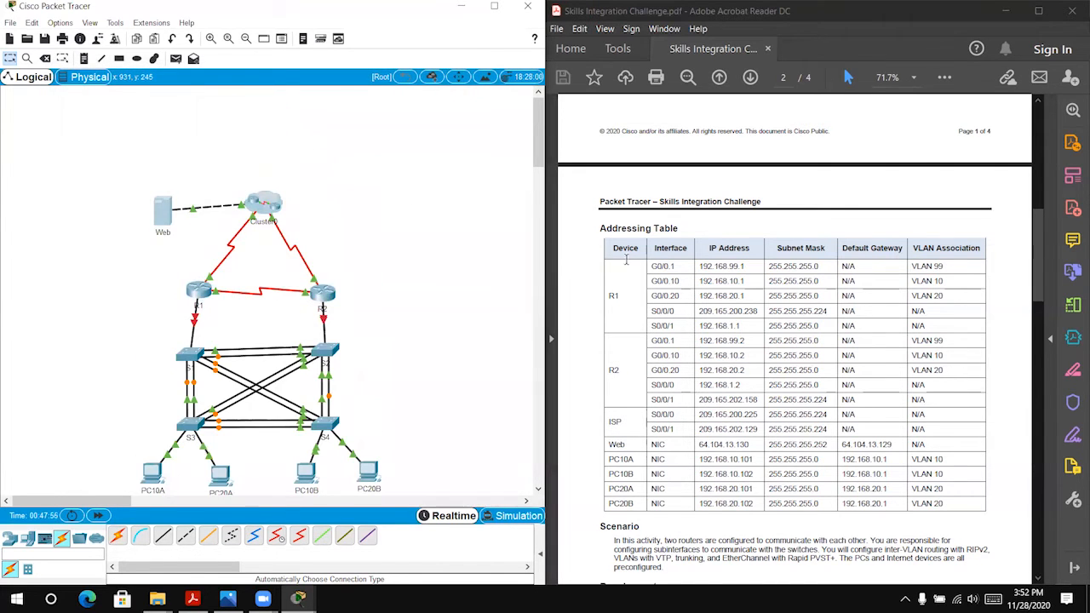
Step: Read the scenario, requirements and Inter-VLAN Routing section of the challenge PDF alongside the addressing table
{"action": "scroll", "coordinate": [660, 264], "scroll_direction": "down", "scroll_amount": 3}
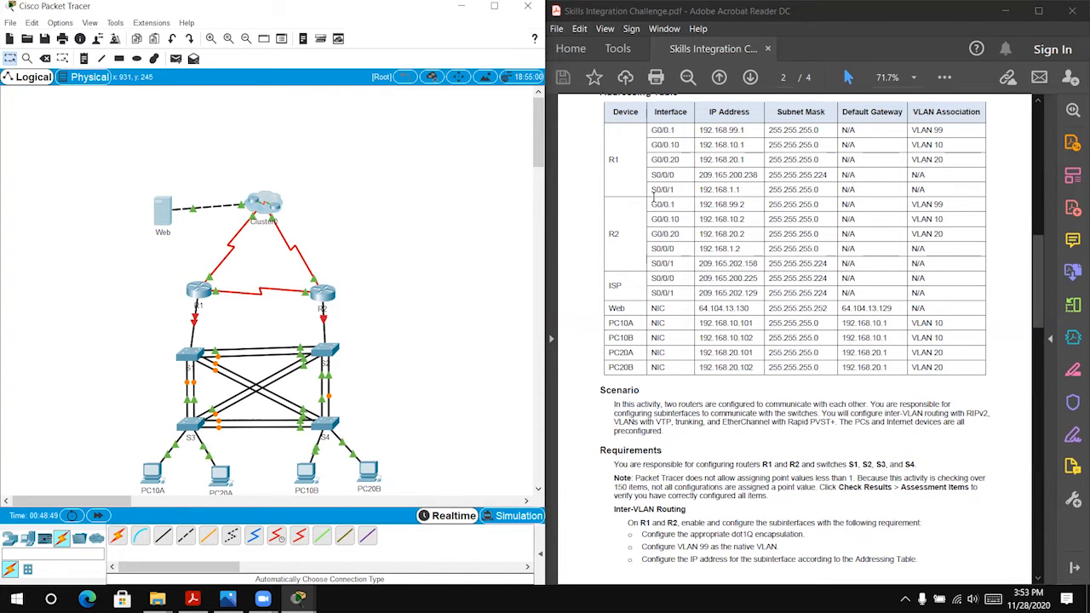
{"action": "scroll", "coordinate": [794, 264], "scroll_direction": "down", "scroll_amount": 1}
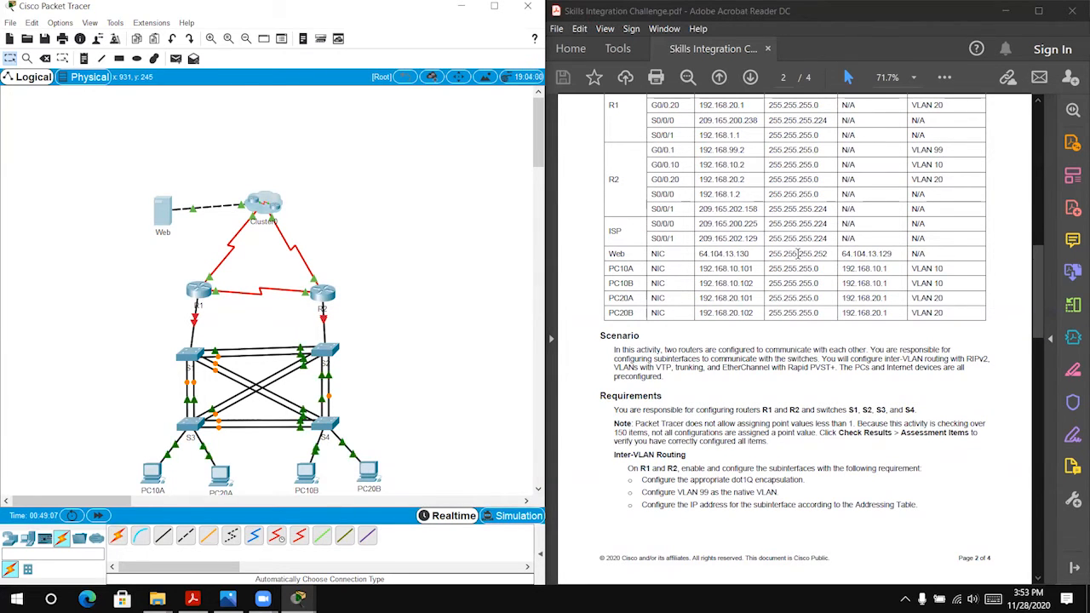
{"action": "scroll", "coordinate": [792, 238], "scroll_direction": "down", "scroll_amount": 1}
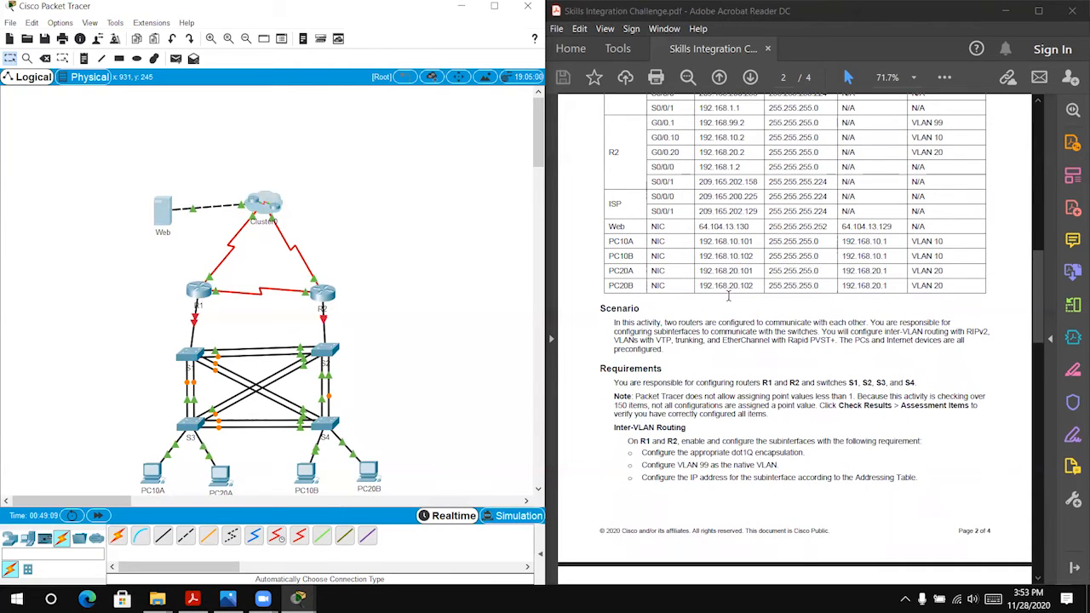
{"action": "scroll", "coordinate": [728, 295], "scroll_direction": "down", "scroll_amount": 1}
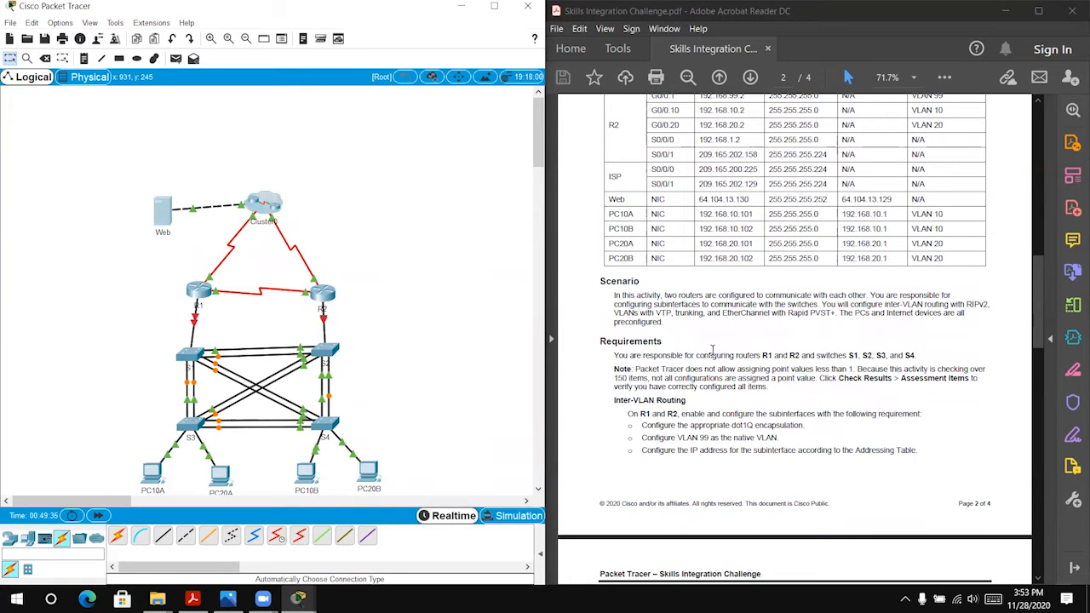
{"action": "scroll", "coordinate": [704, 340], "scroll_direction": "down", "scroll_amount": 1}
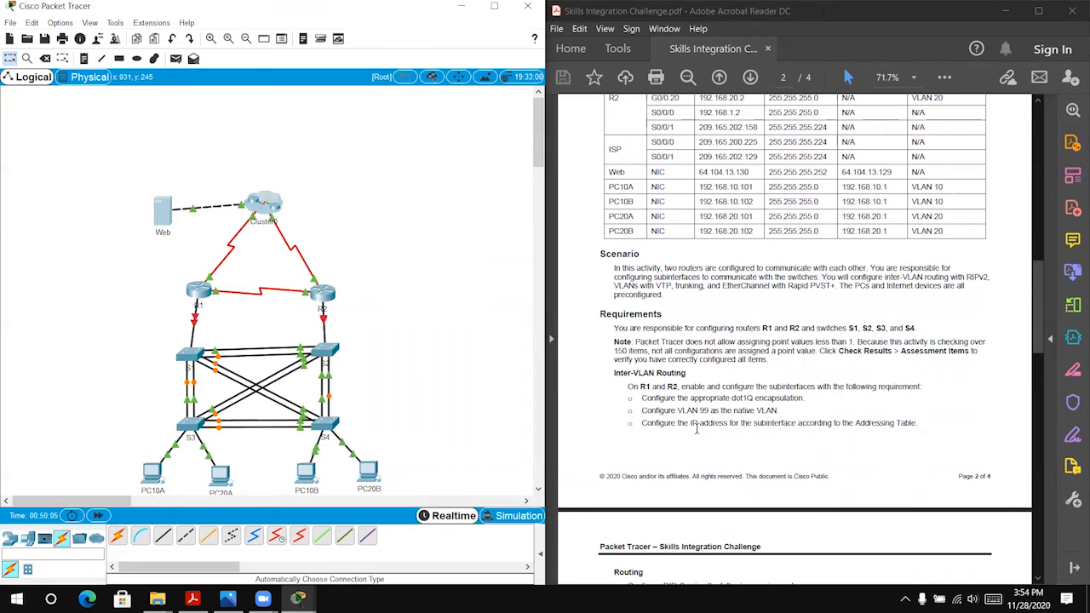
{"action": "scroll", "coordinate": [752, 424], "scroll_direction": "up", "scroll_amount": 1}
{"action": "scroll", "coordinate": [772, 401], "scroll_direction": "up", "scroll_amount": 2}
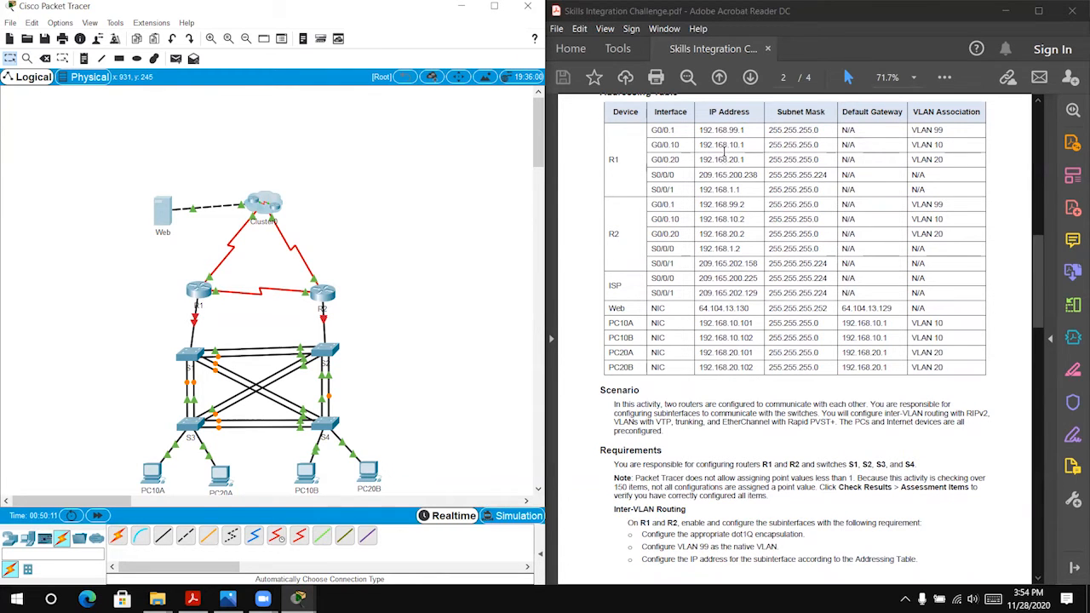
{"action": "scroll", "coordinate": [741, 271], "scroll_direction": "down", "scroll_amount": 2}
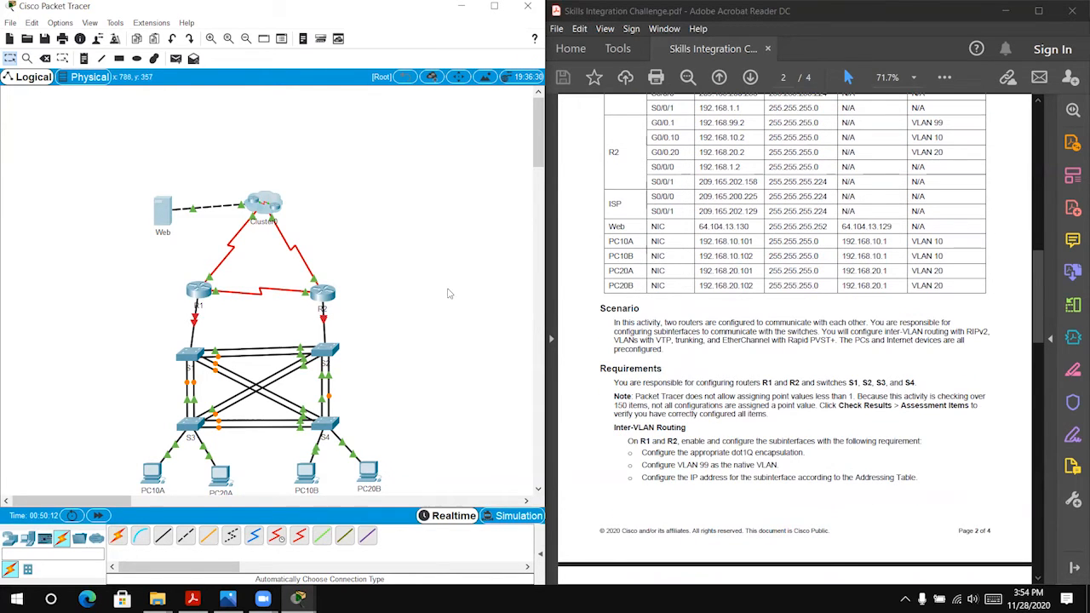
Step: Open R1's command line and enter global configuration mode with en and conf t
{"action": "left_click", "coordinate": [198, 290]}
{"action": "key", "text": "Return"}
{"action": "type", "text": "en"}
{"action": "key", "text": "Return"}
{"action": "type", "text": "con"}
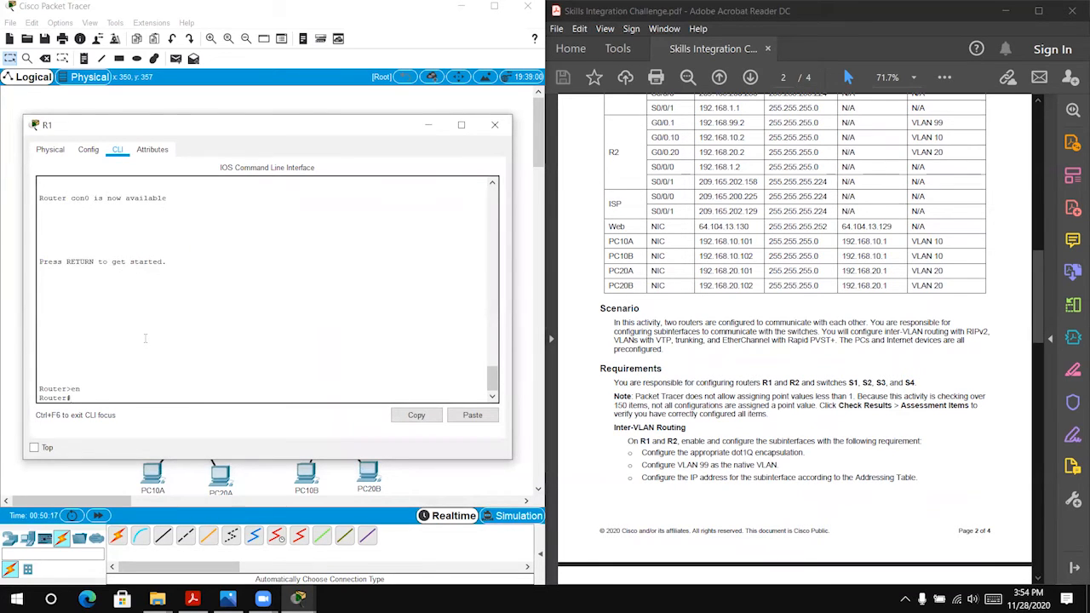
{"action": "type", "text": "f"}
{"action": "type", "text": " t"}
{"action": "key", "text": "Return"}
Step: Enter configuration of R1's subinterface g0/0.1, following the addressing table
{"action": "scroll", "coordinate": [596, 204], "scroll_direction": "up", "scroll_amount": 2}
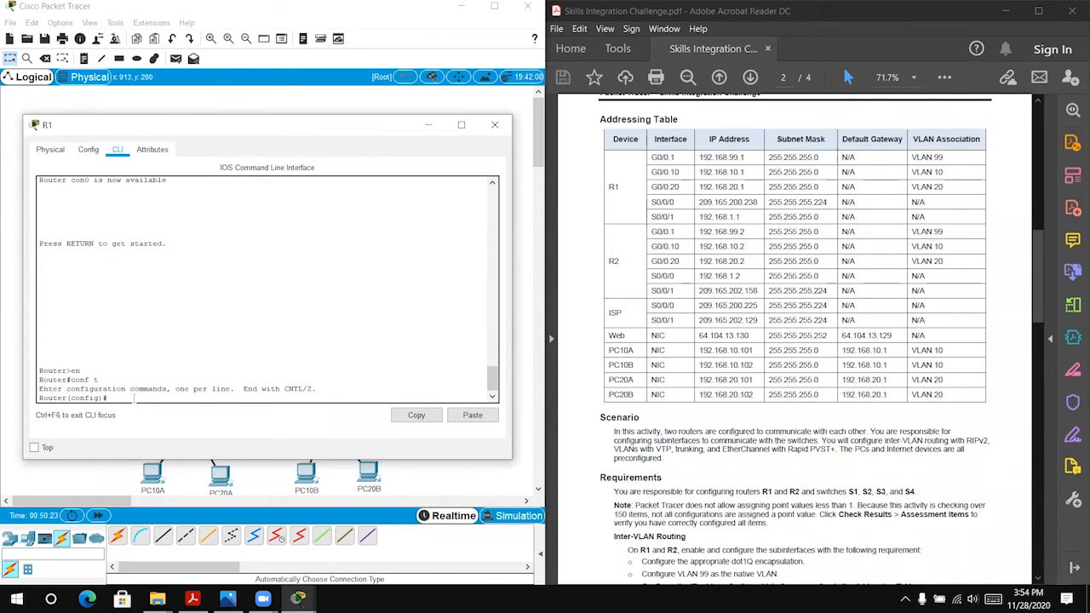
{"action": "type", "text": "int g0/0.1"}
{"action": "key", "text": "Return"}
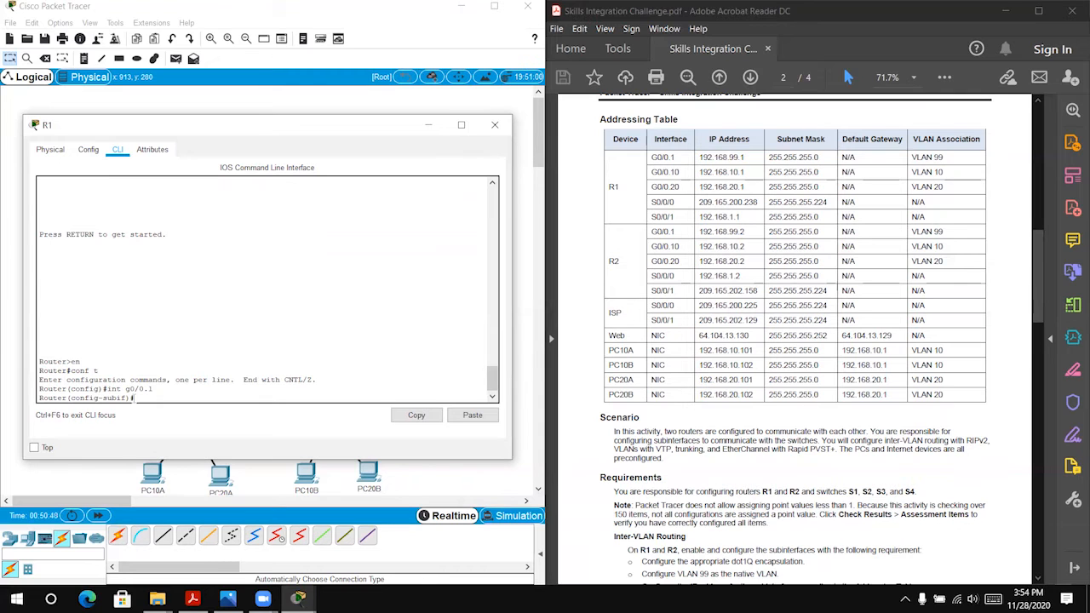
Step: Set dot1Q encapsulation with VLAN 99 as the native VLAN on R1's subinterface g0/0.1
{"action": "type", "text": "c"}
{"action": "key", "text": "Tab"}
{"action": "type", "text": "doy"}
{"action": "key", "text": "Tab"}
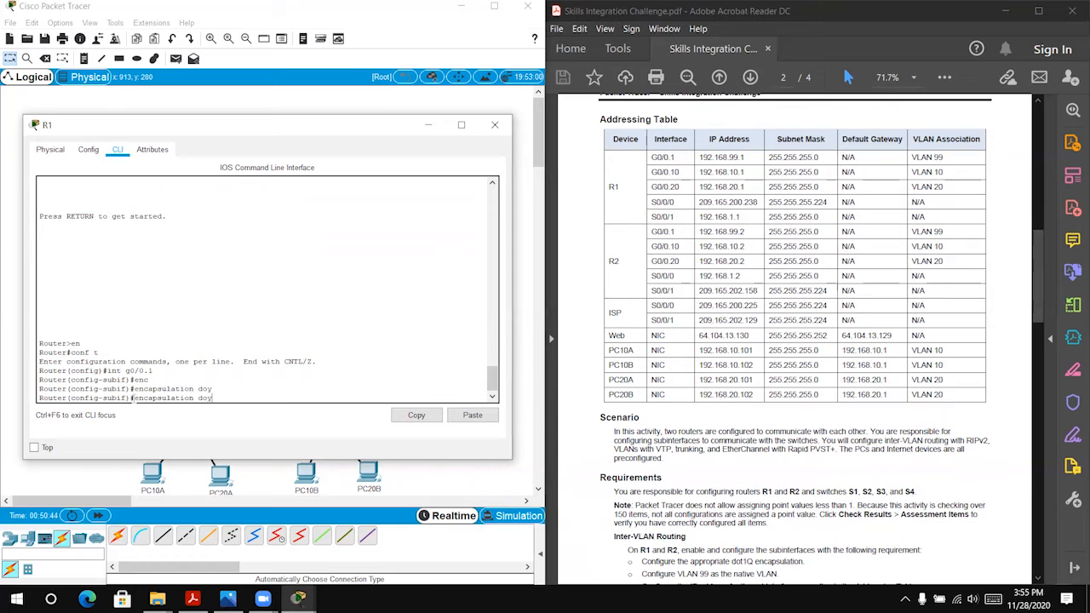
{"action": "key", "text": "BackSpace"}
{"action": "type", "text": "t"}
{"action": "key", "text": "Tab"}
{"action": "type", "text": "99 na"}
{"action": "key", "text": "Tab"}
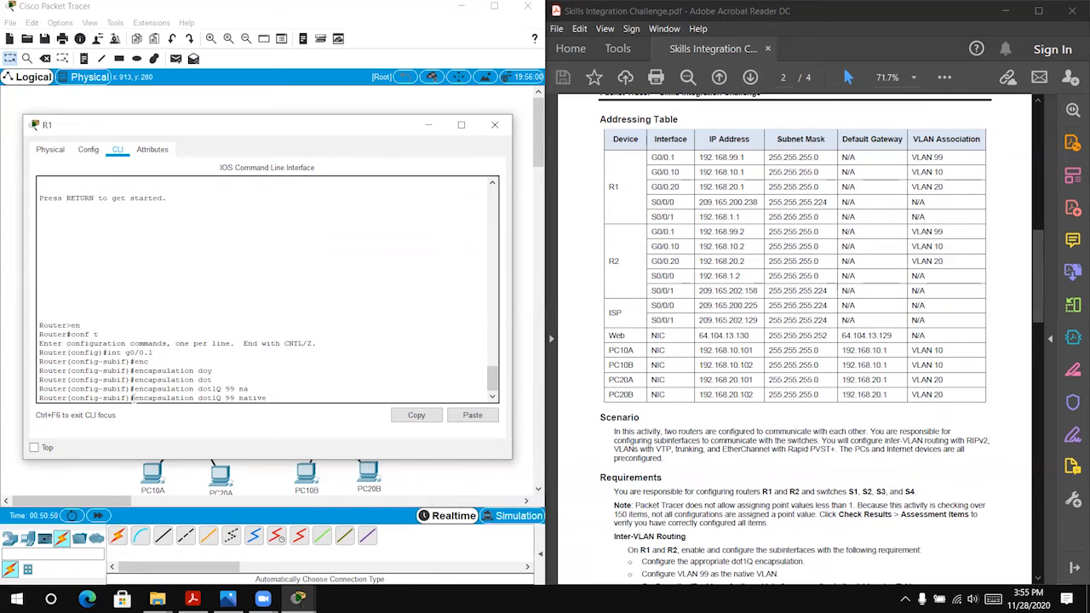
{"action": "key", "text": "Return"}
Step: Assign IP address 192.168.99.1 with mask 255.255.255.0 to R1's subinterface g0/0.1
{"action": "type", "text": "ip"}
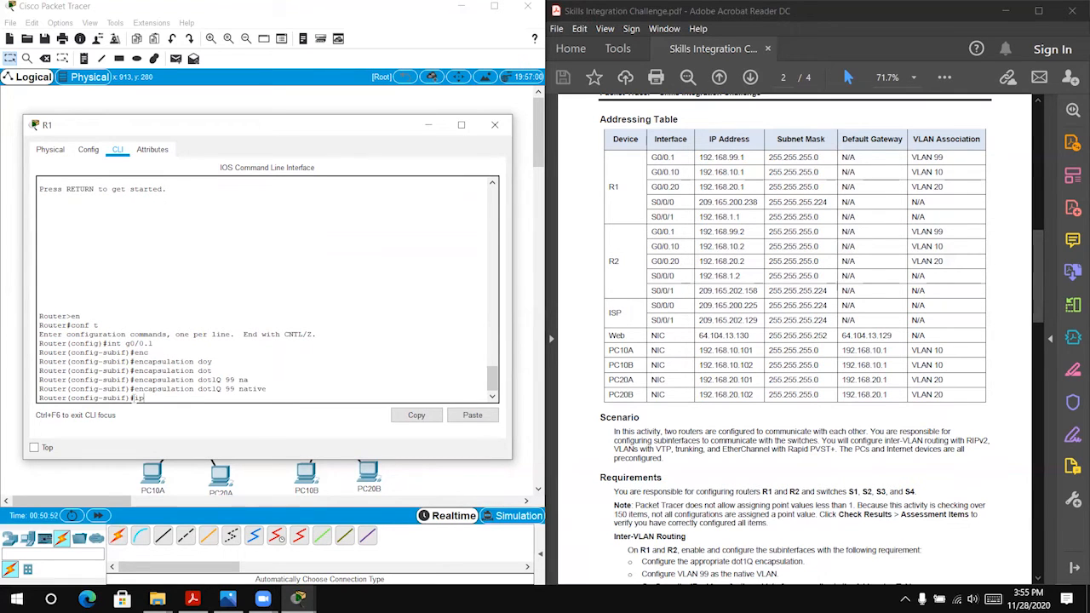
{"action": "type", "text": " add"}
{"action": "key", "text": "Tab"}
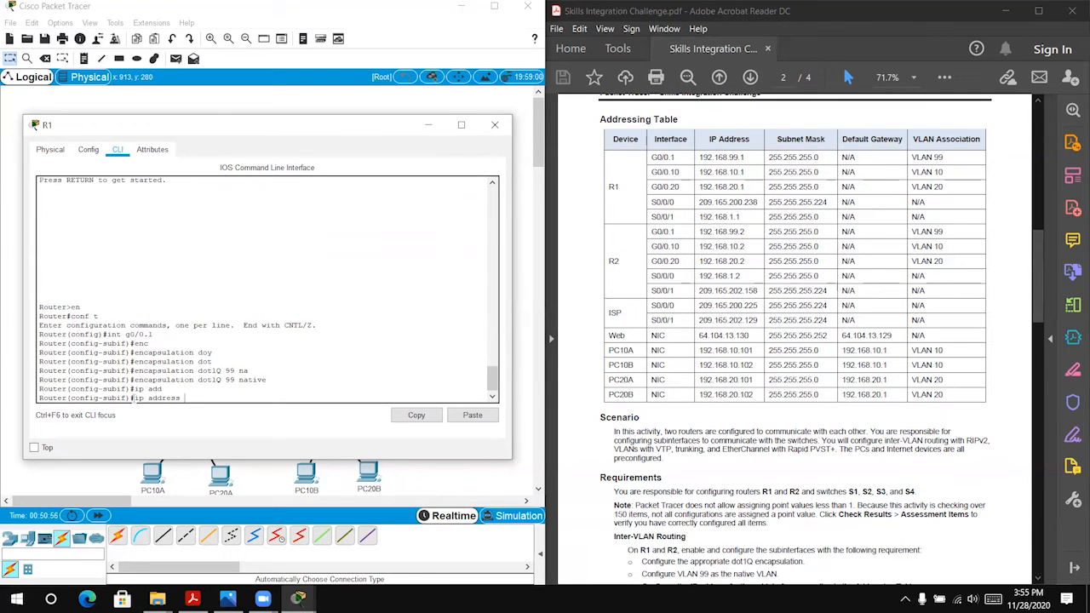
{"action": "type", "text": "192.168.99.1 255.255.255.0"}
{"action": "key", "text": "Return"}
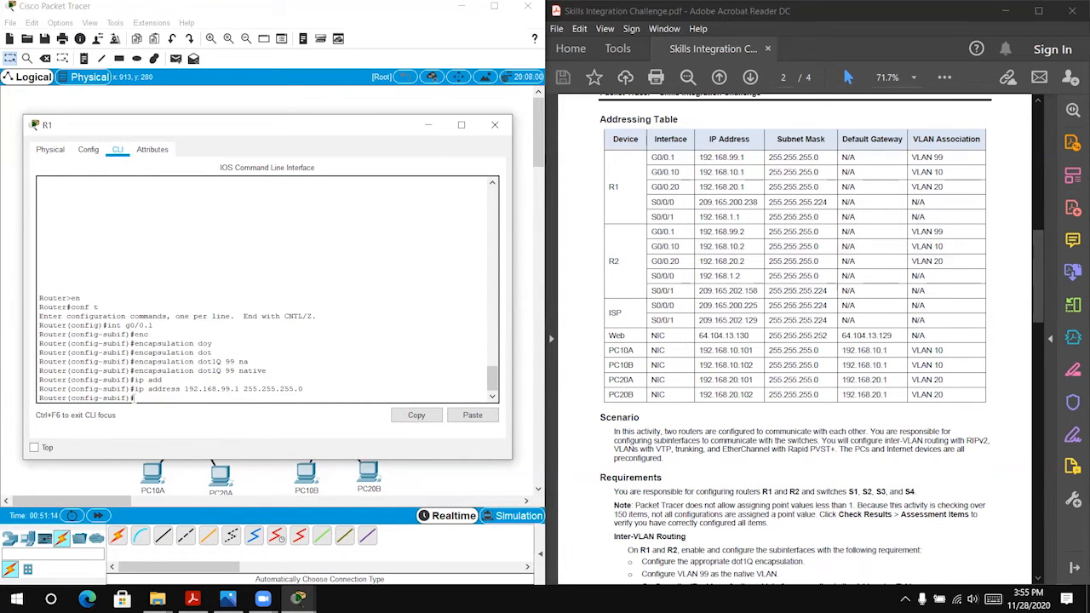
Step: Enter configuration of R1's subinterface g0/0.10
{"action": "type", "text": "int g0/0.10"}
{"action": "key", "text": "Return"}
Step: Set encapsulation dot1Q 10 on R1's subinterface g0/0.10, without the native option
{"action": "key", "text": "Up"}
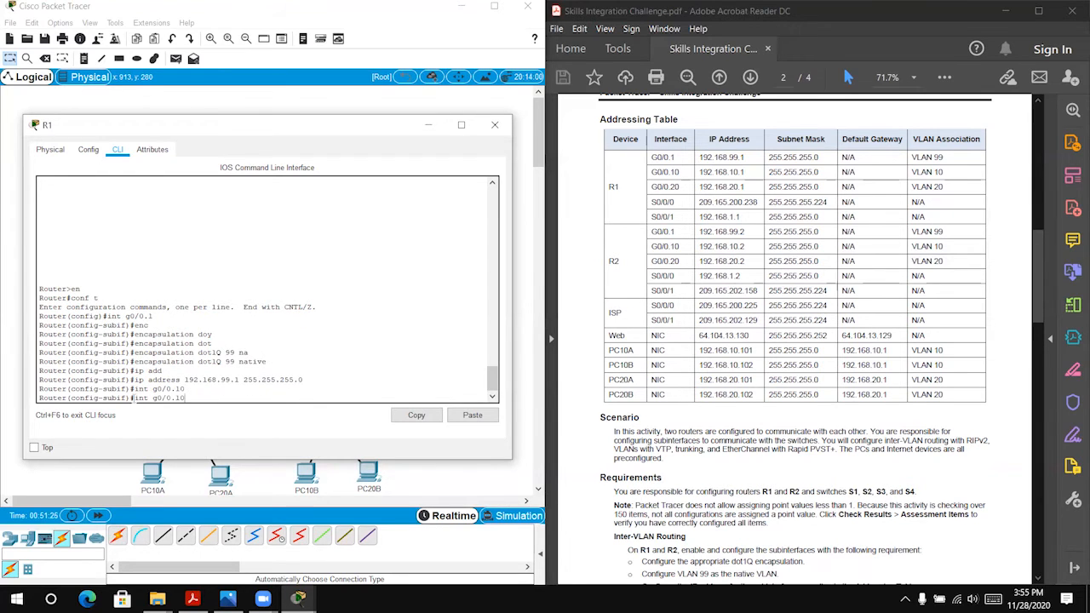
{"action": "key", "text": "Up"}
Step: Assign IP address 192.168.10.1 with mask 255.255.255.0 to R1's subinterface g0/0.10
{"action": "key", "text": "Up"}
{"action": "key", "text": "BackSpace"}
{"action": "key", "text": "BackSpace"}
{"action": "key", "text": "BackSpace"}
{"action": "key", "text": "BackSpace"}
{"action": "key", "text": "BackSpace"}
{"action": "type", "text": "10"}
{"action": "key", "text": "Return"}
{"action": "key", "text": "Up"}
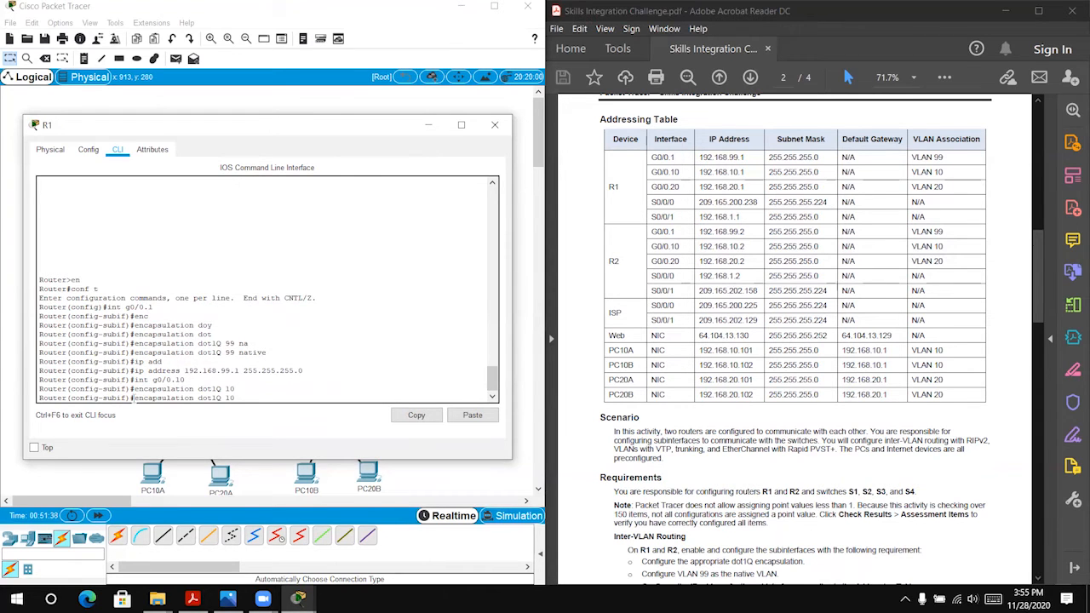
Step: Enter configuration of R1's subinterface g0/0.20
{"action": "key", "text": "Up"}
{"action": "key", "text": "Up"}
{"action": "key", "text": "BackSpace"}
{"action": "key", "text": "BackSpace"}
{"action": "type", "text": "10"}
{"action": "key", "text": "Return"}
{"action": "key", "text": "Up"}
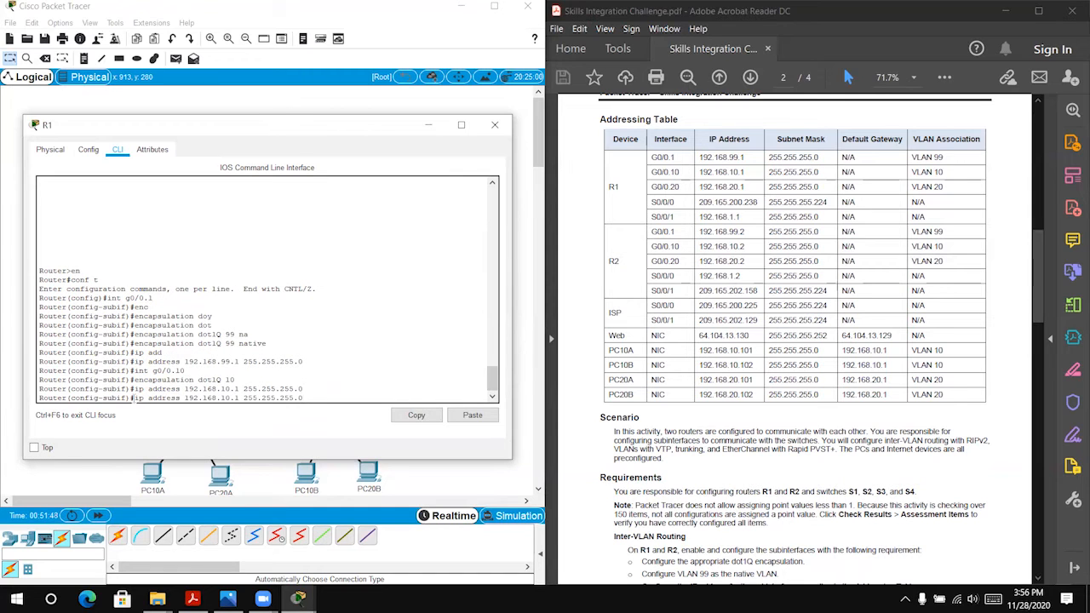
Step: Try to assign IP address 192.168.20.1 with mask 255.255.255.0 to R1's subinterface g0/0.20
{"action": "key", "text": "Up"}
{"action": "key", "text": "Up"}
{"action": "type", "text": "20"}
{"action": "key", "text": "Return"}
{"action": "key", "text": "Up"}
{"action": "key", "text": "Up"}
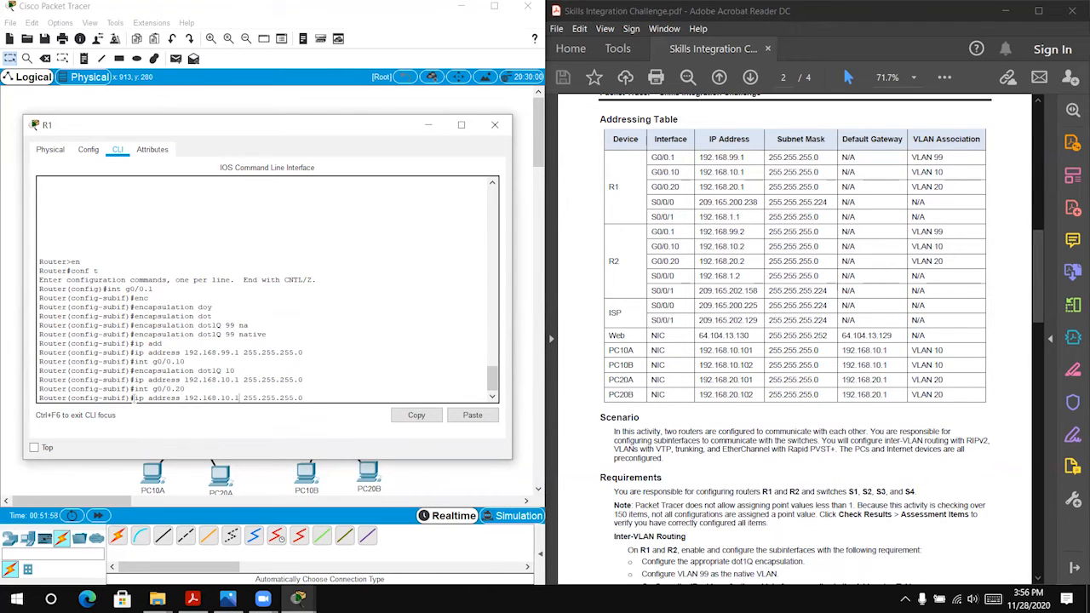
{"action": "key", "text": "BackSpace"}
{"action": "key", "text": "BackSpace"}
{"action": "type", "text": "20"}
{"action": "key", "text": "Return"}
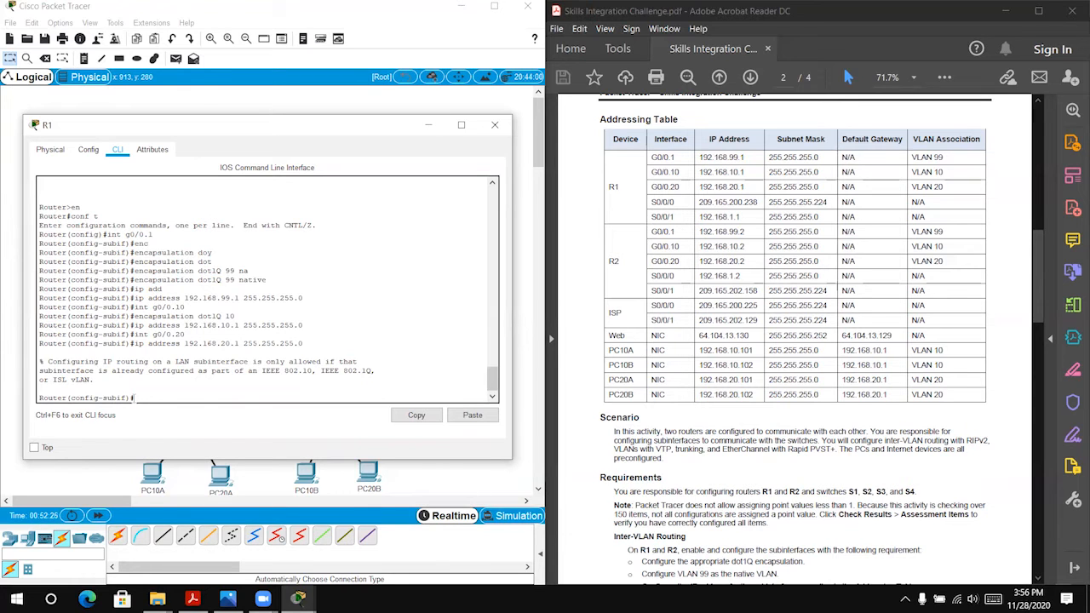
Step: Set encapsulation dot1Q 20 on R1's subinterface g0/0.20
{"action": "key", "text": "Up"}
{"action": "key", "text": "Up"}
{"action": "key", "text": "Return"}
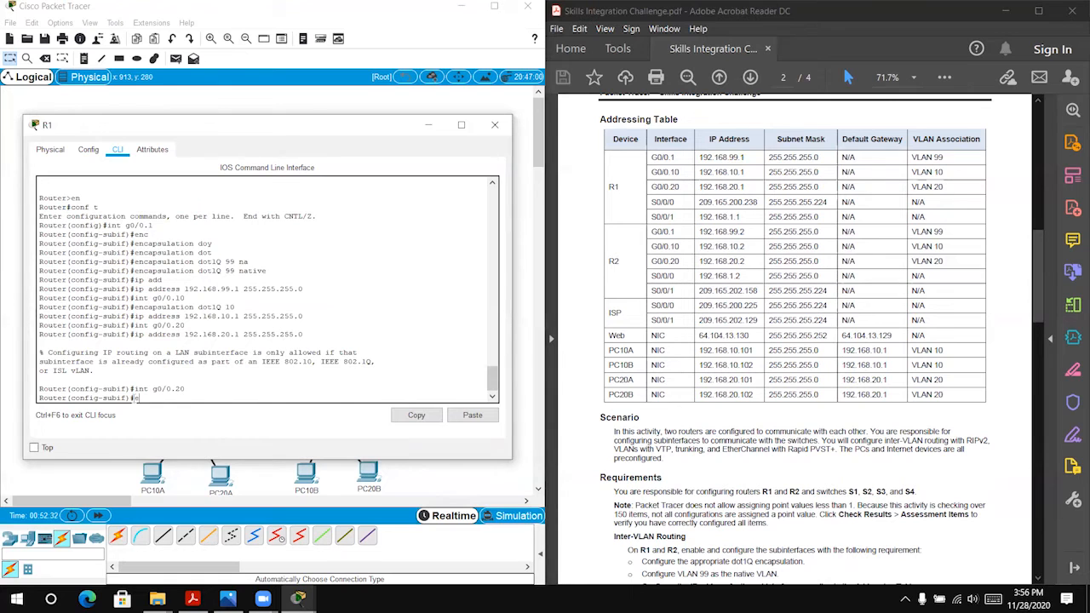
{"action": "type", "text": "ec"}
{"action": "key", "text": "Tab"}
{"action": "key", "text": "BackSpace"}
{"action": "type", "text": "n"}
{"action": "key", "text": "Tab"}
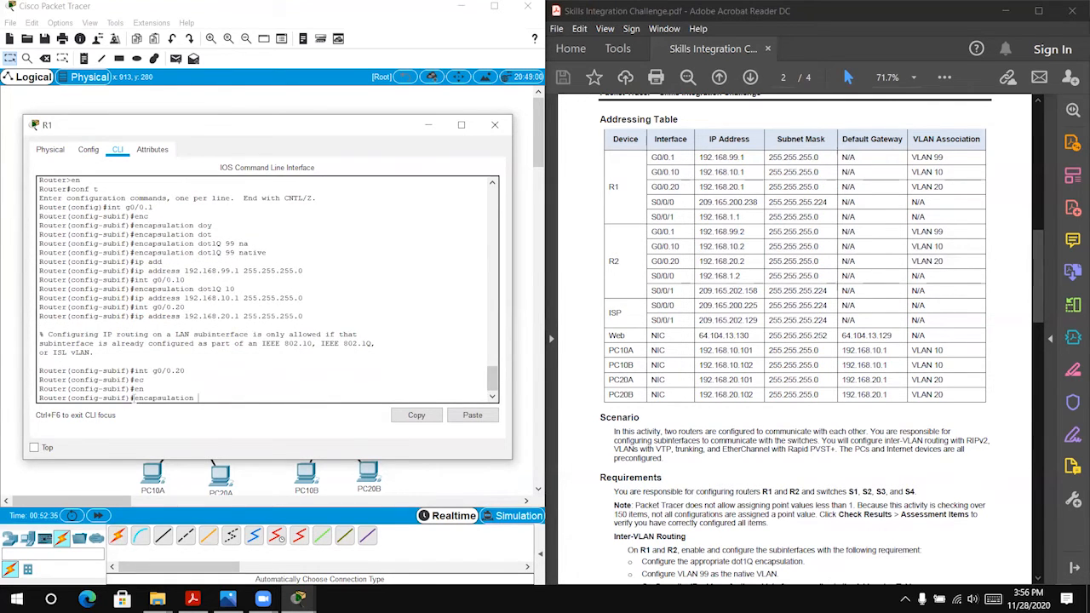
{"action": "type", "text": "doy"}
{"action": "type", "text": "t"}
{"action": "key", "text": "Tab"}
{"action": "type", "text": "20"}
{"action": "key", "text": "Return"}
Step: Assign IP address 192.168.20.1 with mask 255.255.255.0 to R1's subinterface g0/0.20
{"action": "key", "text": "Up"}
{"action": "key", "text": "Up"}
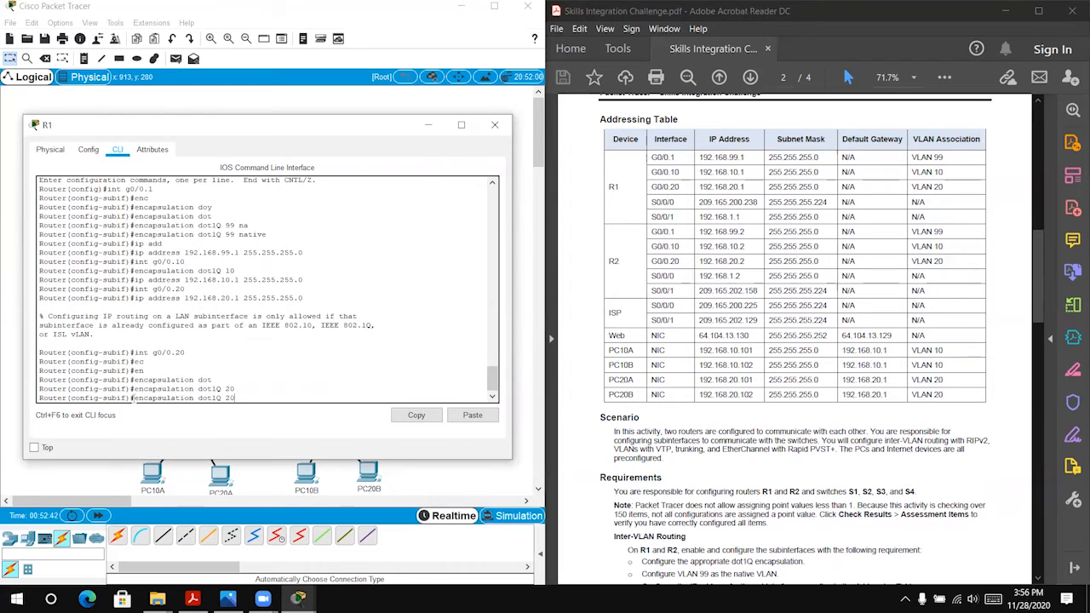
{"action": "key", "text": "Up"}
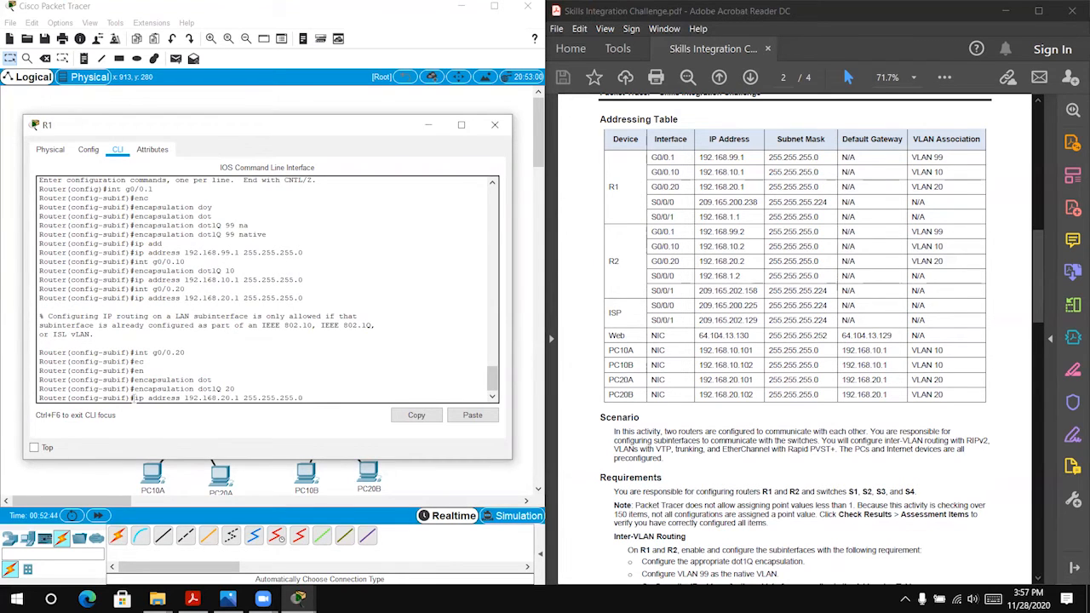
{"action": "key", "text": "Return"}
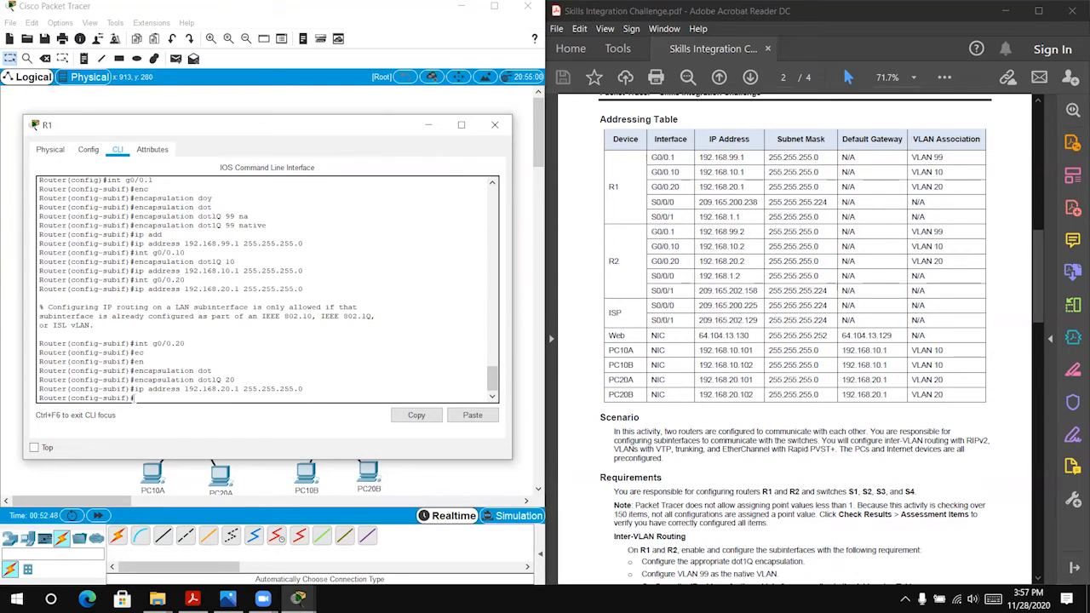
Step: Enable R1's physical interface g0/0 with no shutdown, close the router's window and fast-forward the simulation time
{"action": "type", "text": "int g0/0"}
{"action": "key", "text": "Return"}
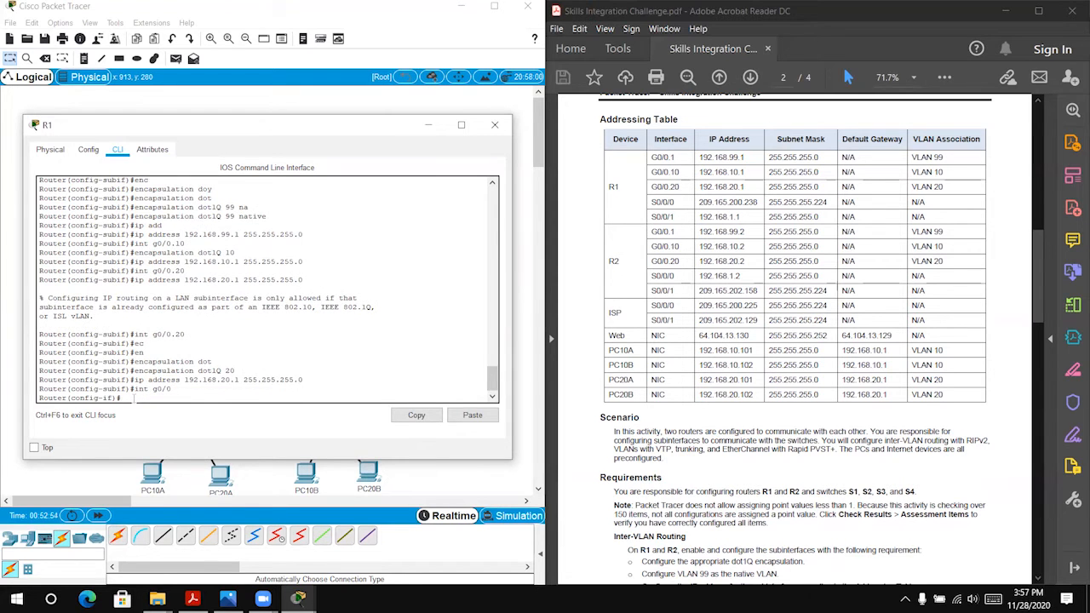
{"action": "type", "text": "no sh"}
{"action": "key", "text": "Return"}
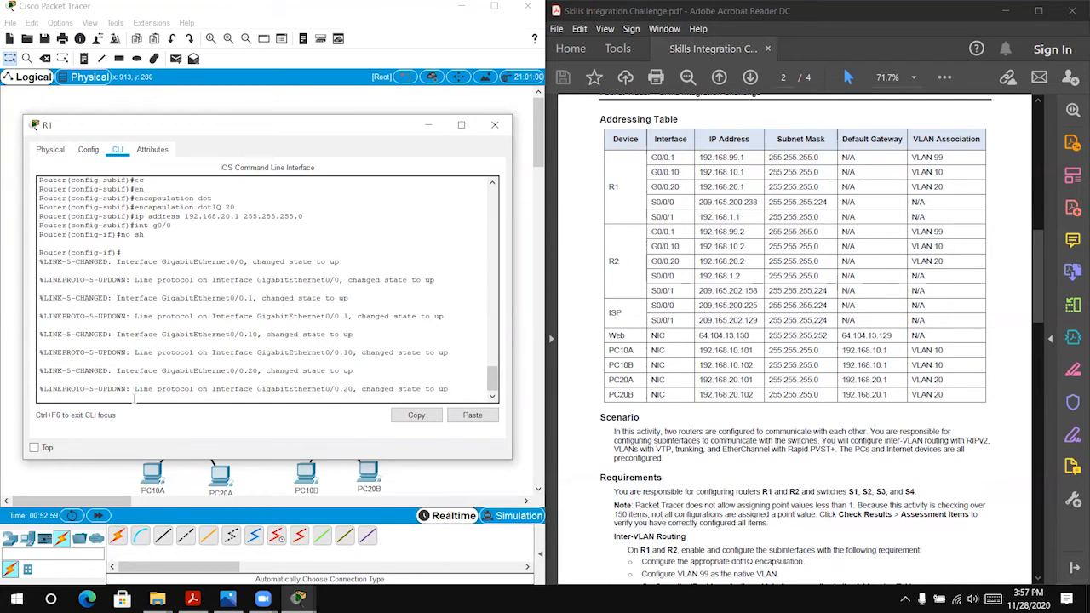
{"action": "key", "text": "Return"}
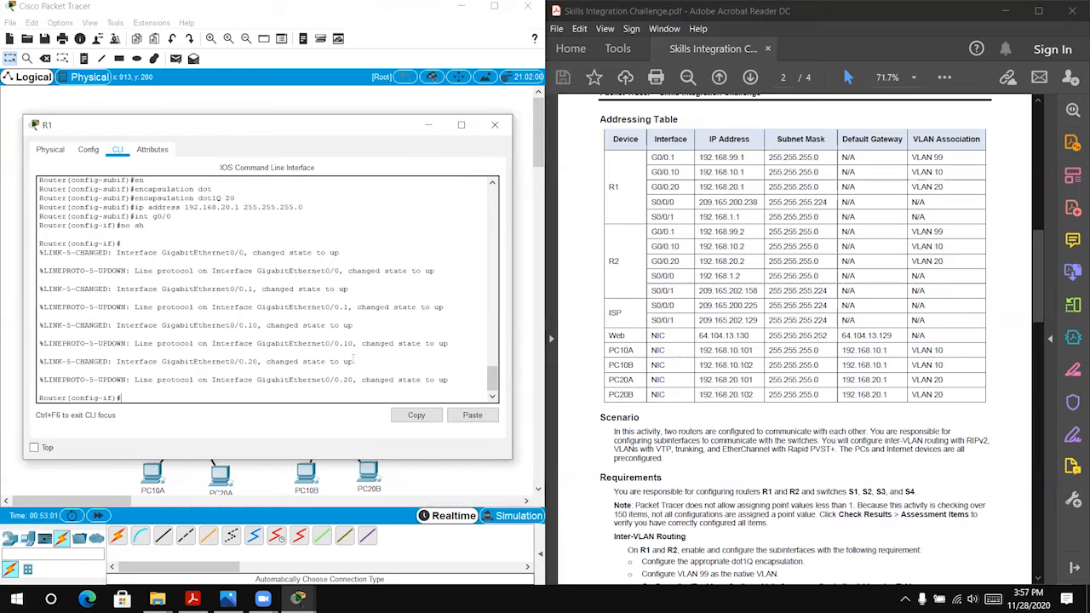
{"action": "left_click", "coordinate": [495, 126]}
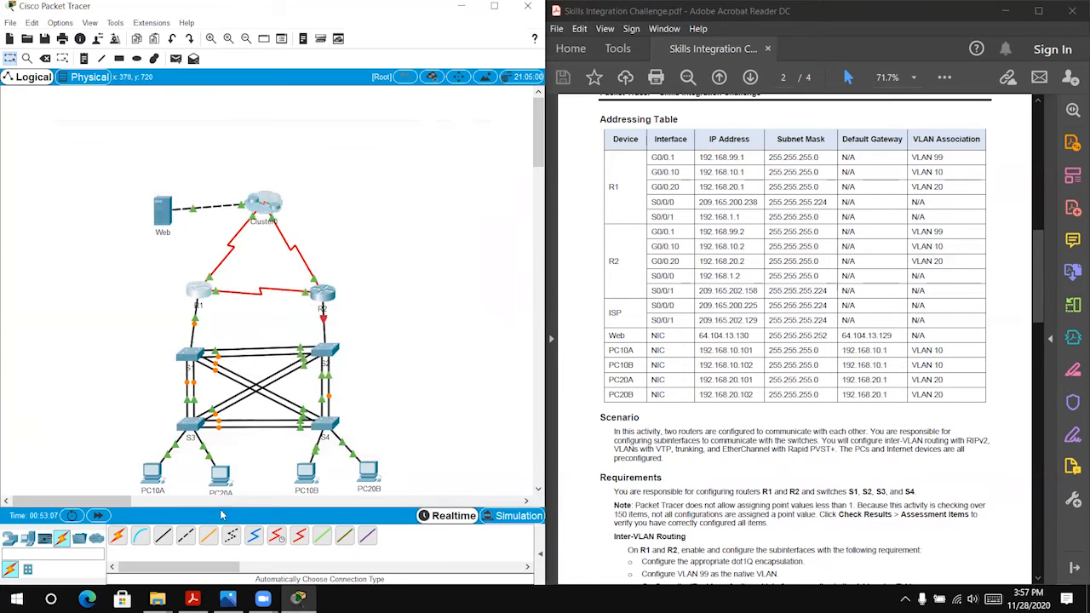
{"action": "left_click", "coordinate": [98, 515]}
Step: Open R2's command line and enter global configuration mode, keeping the addressing table in view
{"action": "left_click", "coordinate": [323, 294]}
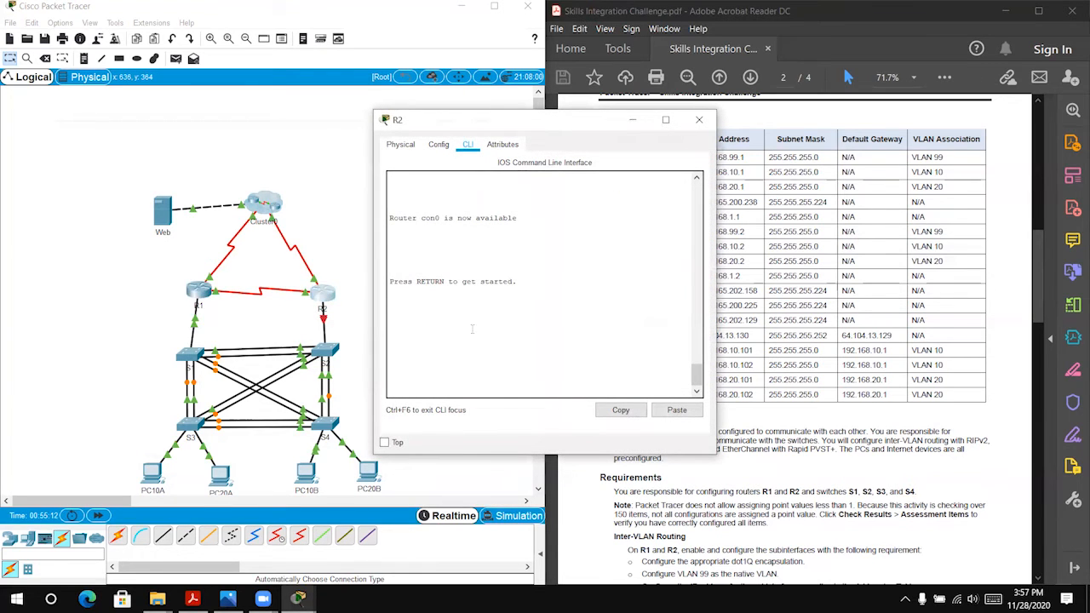
{"action": "key", "text": "Return"}
{"action": "key", "text": "Return"}
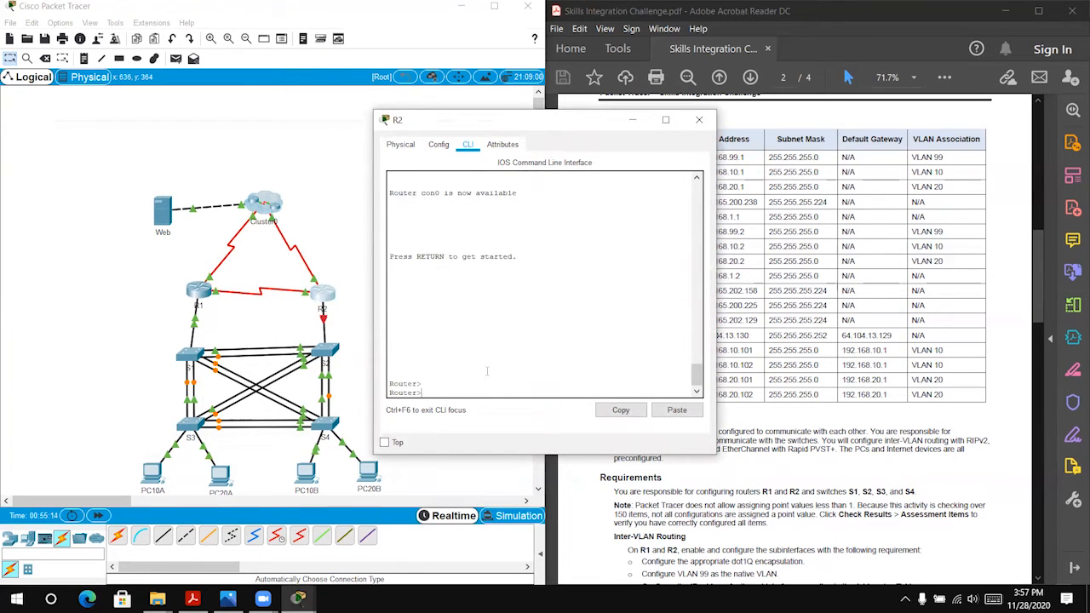
{"action": "type", "text": "en"}
{"action": "key", "text": "Return"}
{"action": "type", "text": "conf"}
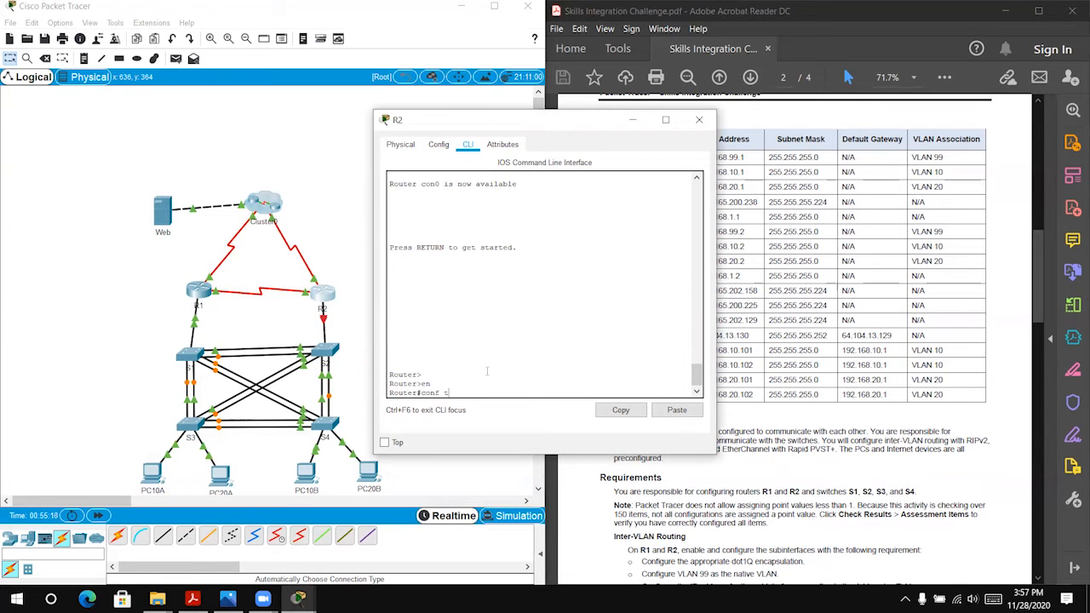
{"action": "type", "text": " t"}
{"action": "key", "text": "Return"}
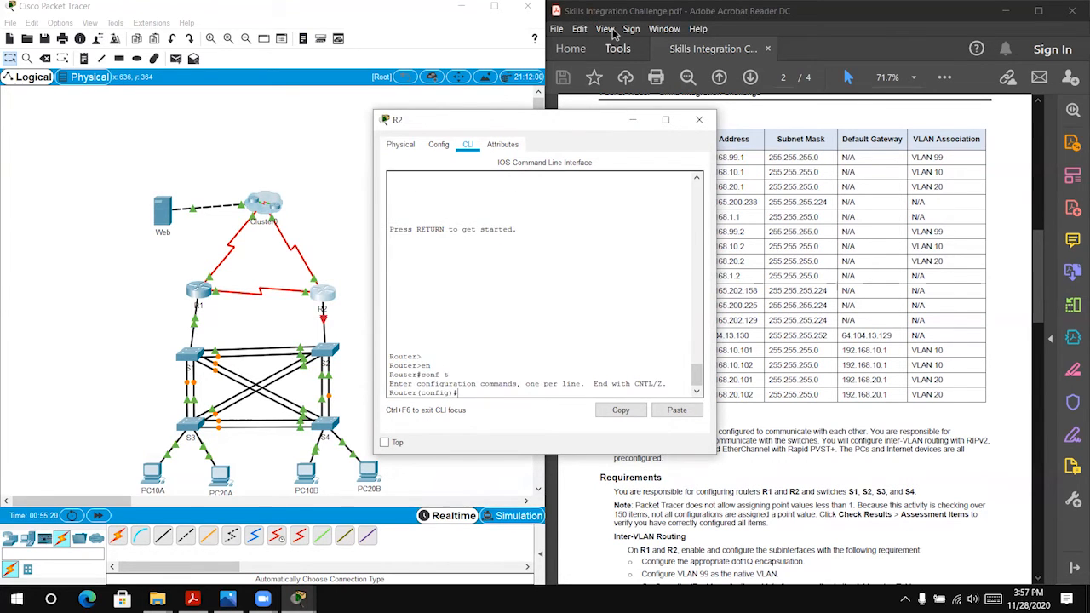
{"action": "left_click_drag", "start_coordinate": [551, 128], "coordinate": [238, 103]}
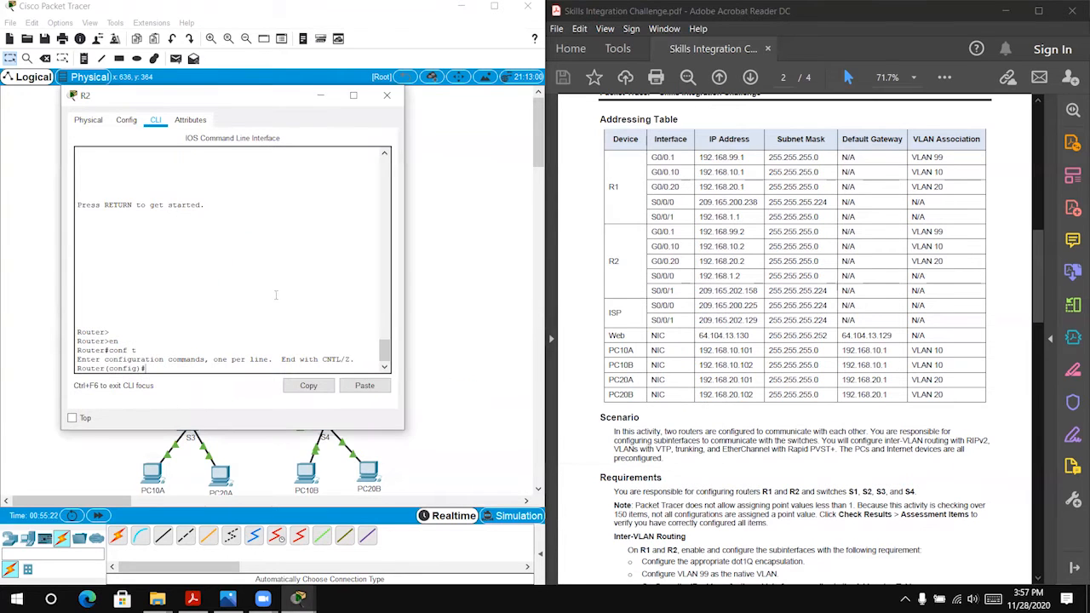
{"action": "scroll", "coordinate": [605, 315], "scroll_direction": "down", "scroll_amount": 1}
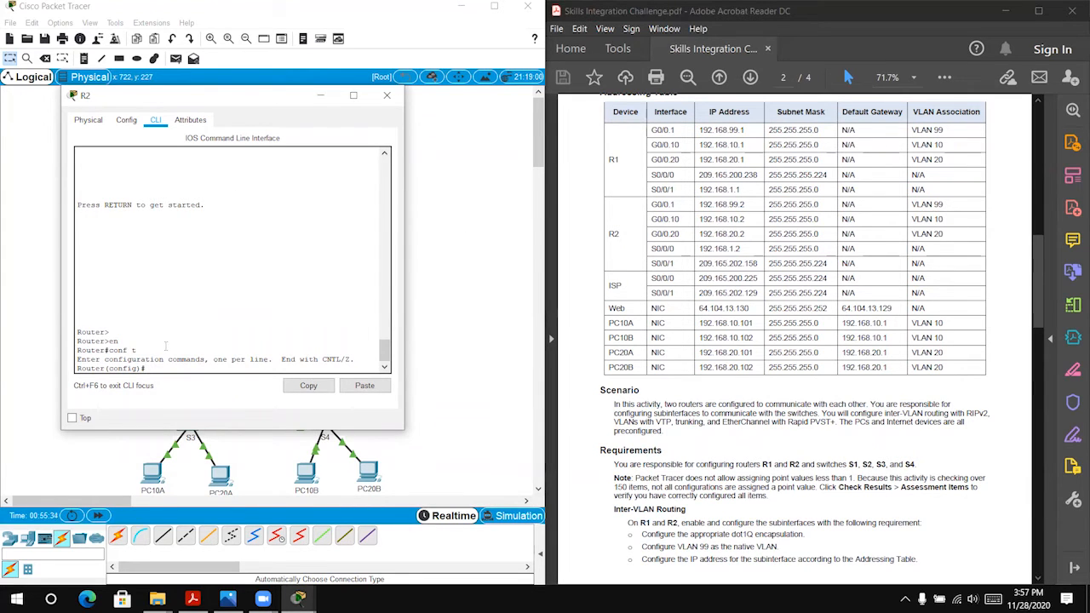
Step: Create R2's subinterface g0/0.1 and set its encapsulation to dot1Q 99 native
{"action": "type", "text": "nt g0/0.1"}
{"action": "key", "text": "Return"}
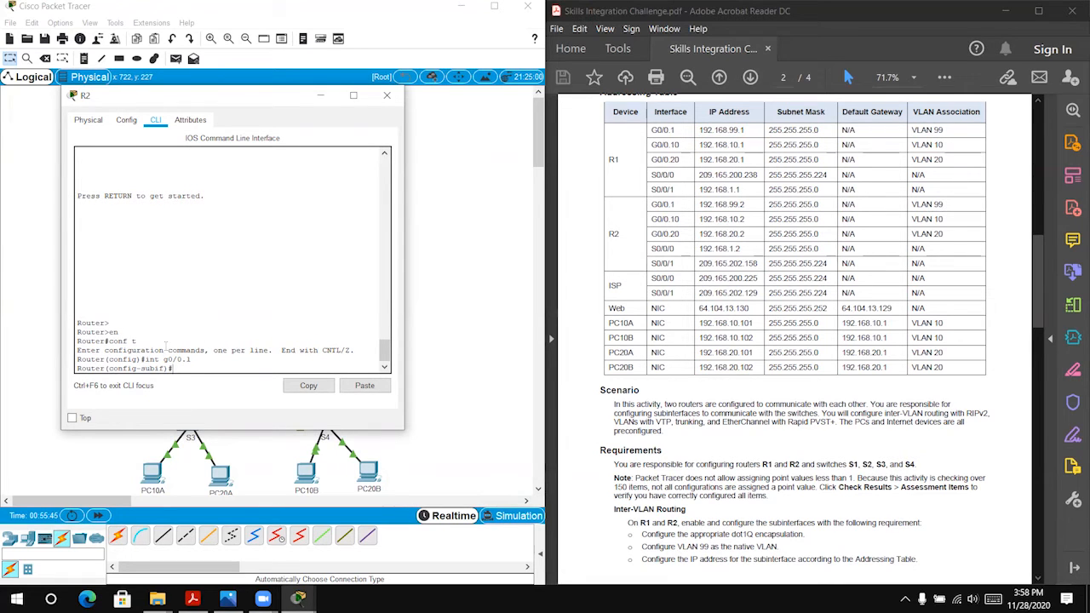
{"action": "type", "text": "en"}
{"action": "key", "text": "Tab"}
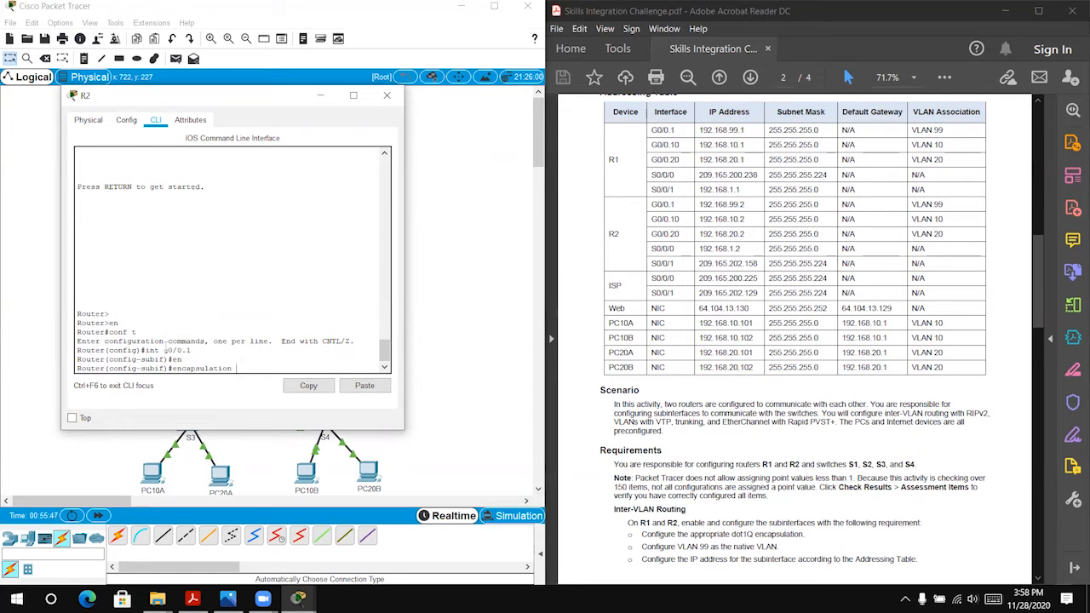
{"action": "type", "text": "do"}
{"action": "key", "text": "Tab"}
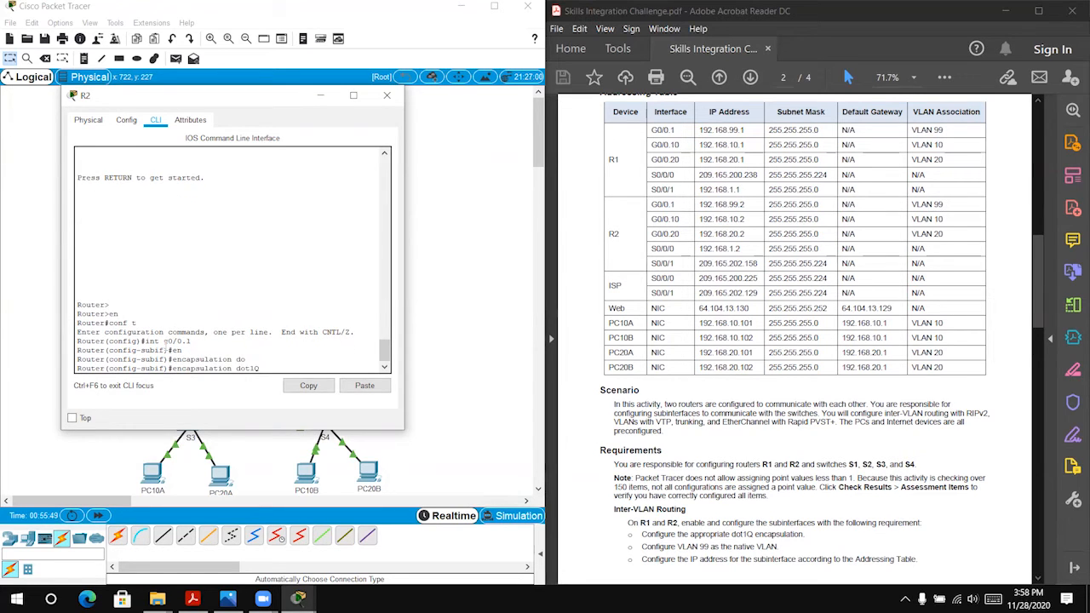
{"action": "type", "text": "99 nat"}
{"action": "key", "text": "Tab"}
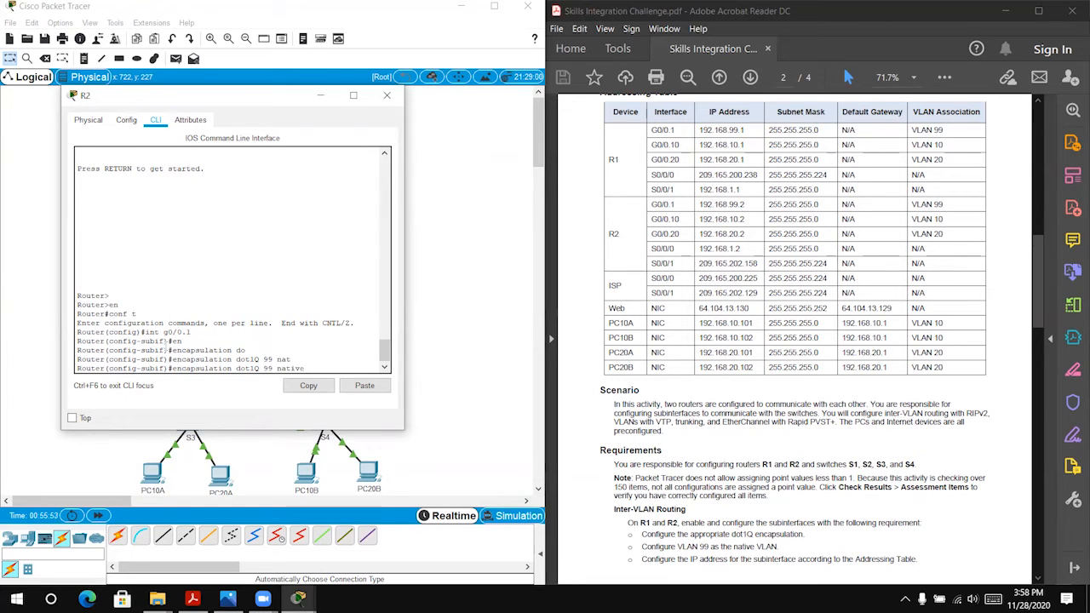
{"action": "key", "text": "Return"}
Step: Assign IP address 192.168.99.2 with mask 255.255.255.0 to R2's subinterface g0/0.1
{"action": "type", "text": "ip afdd"}
{"action": "key", "text": "Tab"}
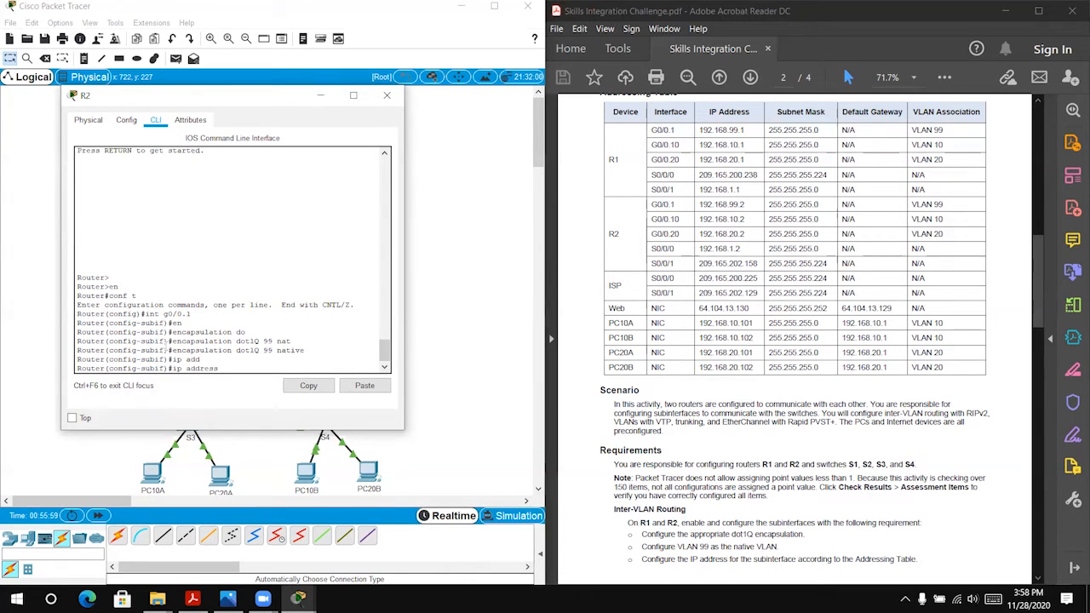
{"action": "type", "text": "192.168.99.2 255.255.255.0"}
{"action": "key", "text": "Return"}
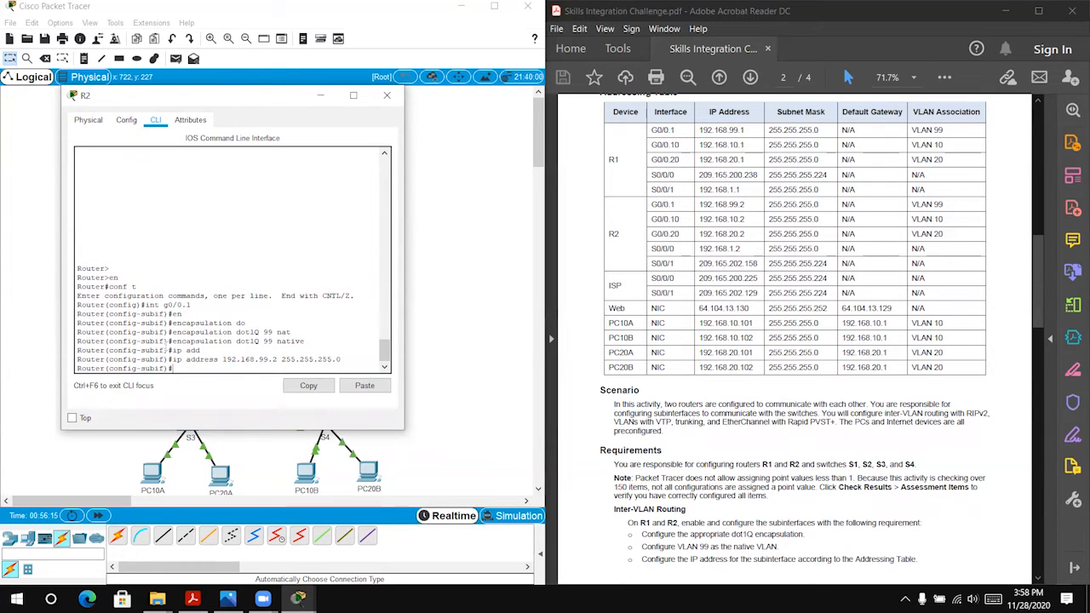
Step: Create R2's subinterface g0/0.10 and set its encapsulation to dot1Q 10, without the native option
{"action": "key", "text": "Up"}
{"action": "key", "text": "Up"}
{"action": "key", "text": "BackSpace"}
{"action": "key", "text": "BackSpace"}
{"action": "key", "text": "BackSpace"}
{"action": "key", "text": "BackSpace"}
{"action": "key", "text": "BackSpace"}
{"action": "key", "text": "BackSpace"}
{"action": "key", "text": "BackSpace"}
{"action": "key", "text": "BackSpace"}
{"action": "key", "text": "BackSpace"}
{"action": "key", "text": "BackSpace"}
{"action": "key", "text": "BackSpace"}
{"action": "key", "text": "BackSpace"}
{"action": "key", "text": "BackSpace"}
{"action": "key", "text": "BackSpace"}
{"action": "key", "text": "BackSpace"}
{"action": "key", "text": "BackSpace"}
{"action": "key", "text": "BackSpace"}
{"action": "key", "text": "BackSpace"}
{"action": "key", "text": "BackSpace"}
{"action": "key", "text": "BackSpace"}
{"action": "key", "text": "BackSpace"}
{"action": "key", "text": "BackSpace"}
{"action": "key", "text": "BackSpace"}
{"action": "key", "text": "BackSpace"}
{"action": "key", "text": "BackSpace"}
{"action": "key", "text": "BackSpace"}
{"action": "key", "text": "BackSpace"}
{"action": "type", "text": "int g0/0.10"}
{"action": "key", "text": "Return"}
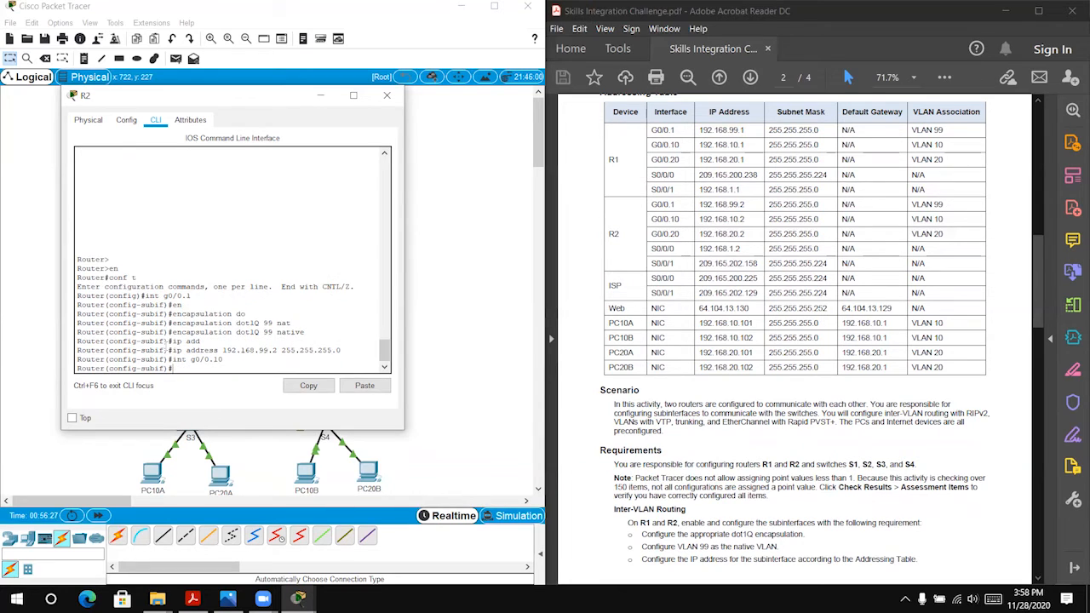
{"action": "type", "text": "en"}
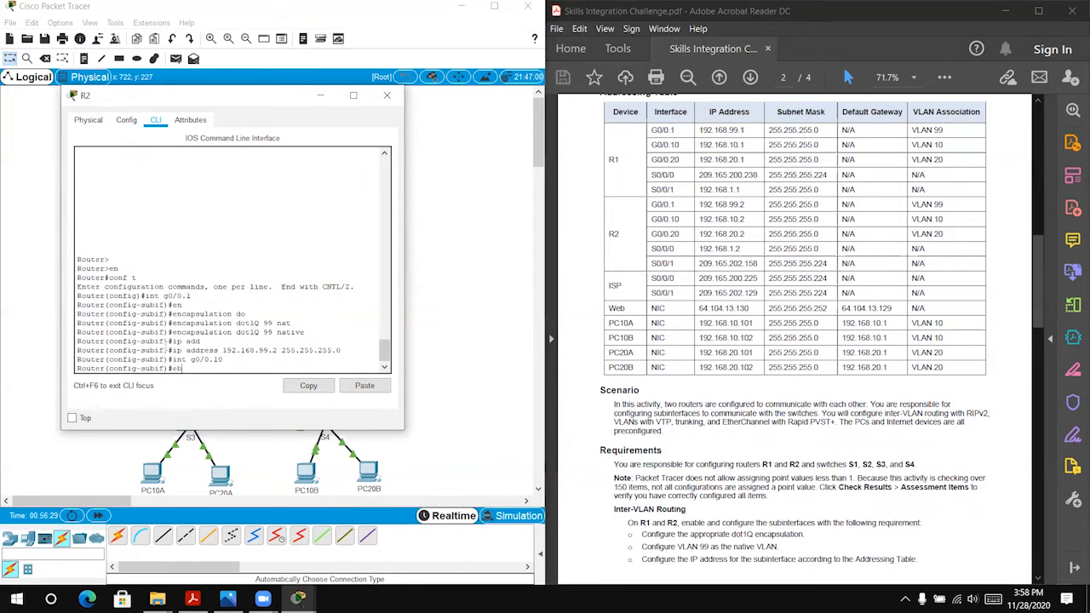
{"action": "key", "text": "Up"}
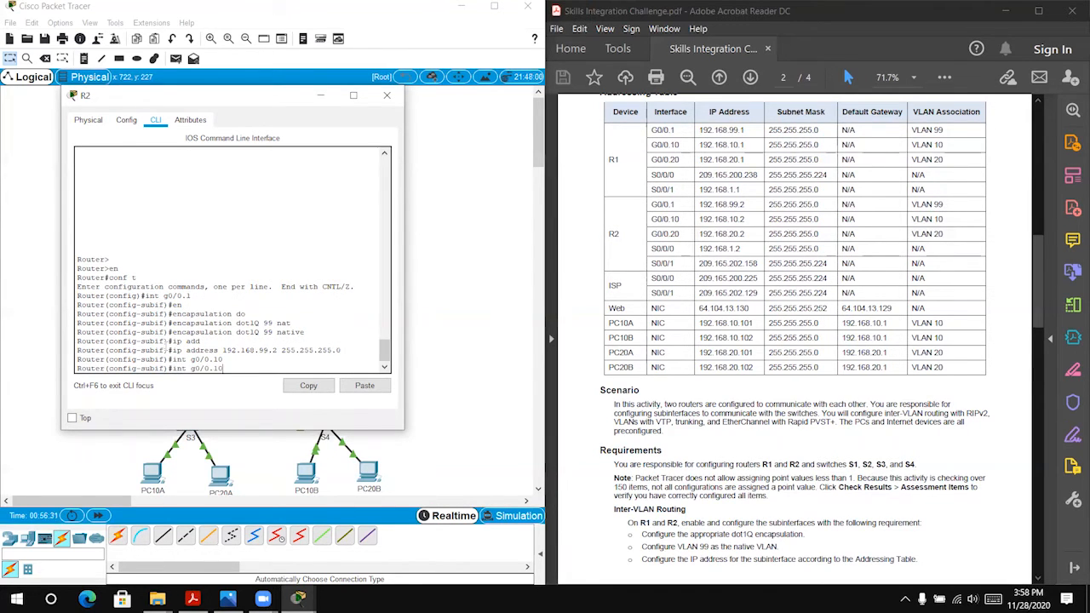
{"action": "key", "text": "Up"}
{"action": "key", "text": "Up"}
{"action": "key", "text": "Up"}
{"action": "key", "text": "BackSpace"}
{"action": "key", "text": "BackSpace"}
{"action": "key", "text": "BackSpace"}
{"action": "key", "text": "BackSpace"}
{"action": "key", "text": "BackSpace"}
{"action": "key", "text": "BackSpace"}
{"action": "key", "text": "BackSpace"}
{"action": "key", "text": "BackSpace"}
{"action": "key", "text": "BackSpace"}
{"action": "key", "text": "BackSpace"}
{"action": "type", "text": "10"}
{"action": "key", "text": "Return"}
Step: Assign IP address 192.168.10.2 with mask 255.255.255.0 to R2's subinterface g0/0.10
{"action": "key", "text": "Up"}
{"action": "key", "text": "Up"}
{"action": "key", "text": "Up"}
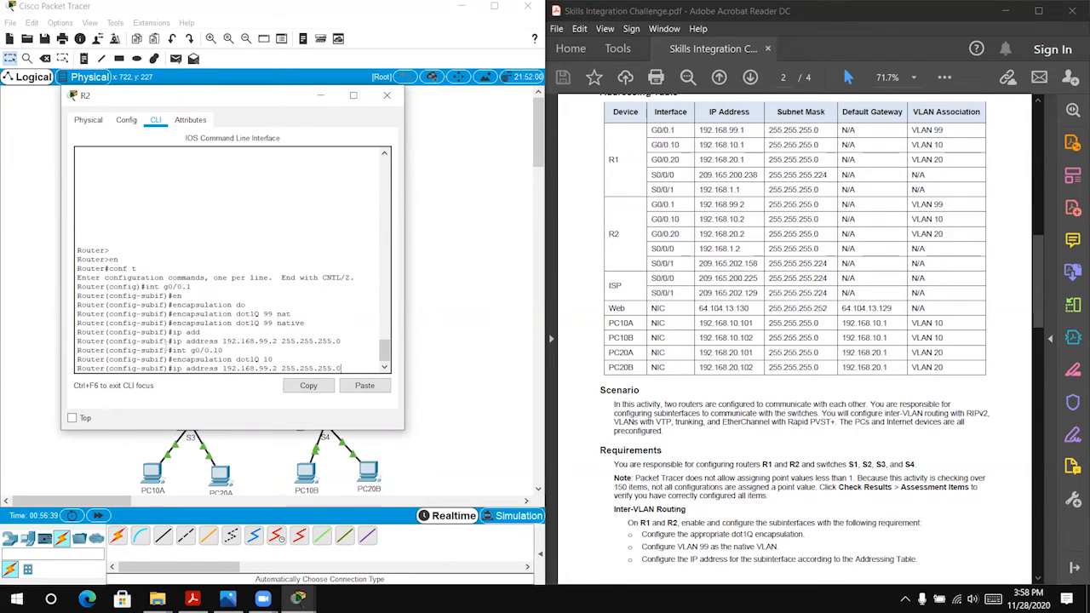
{"action": "key", "text": "Left"}
{"action": "key", "text": "Left"}
{"action": "key", "text": "BackSpace"}
{"action": "key", "text": "BackSpace"}
{"action": "type", "text": "10"}
{"action": "key", "text": "Return"}
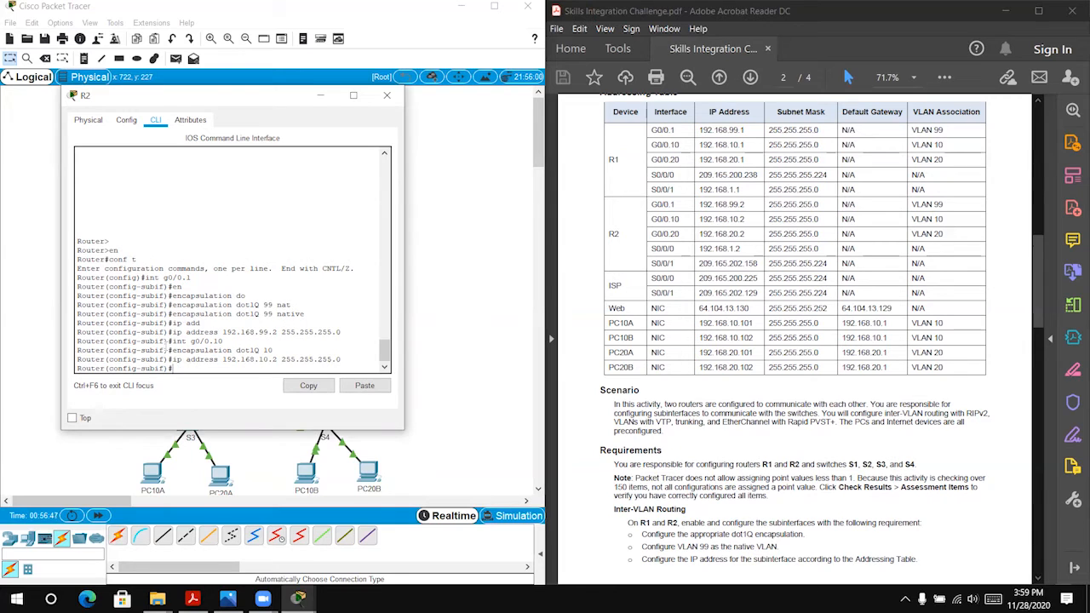
Step: Create R2's subinterface g0/0.20 and set its encapsulation to dot1Q 20
{"action": "type", "text": "int g0/0.1020"}
{"action": "key", "text": "Return"}
{"action": "type", "text": "encapsulation dot1Q 10"}
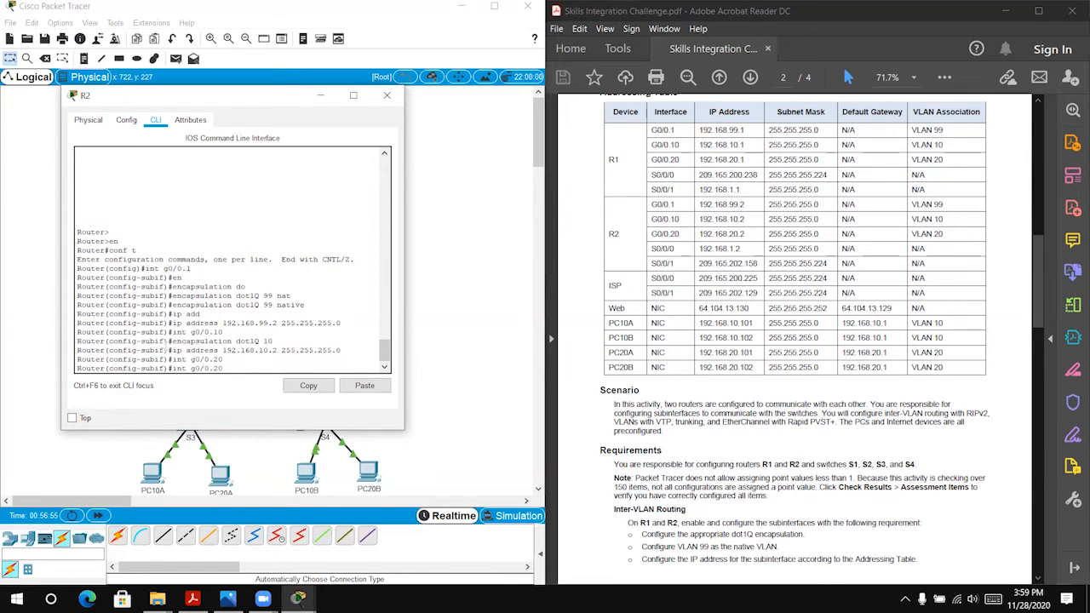
{"action": "key", "text": "BackSpace"}
{"action": "key", "text": "BackSpace"}
{"action": "type", "text": "20"}
{"action": "key", "text": "Return"}
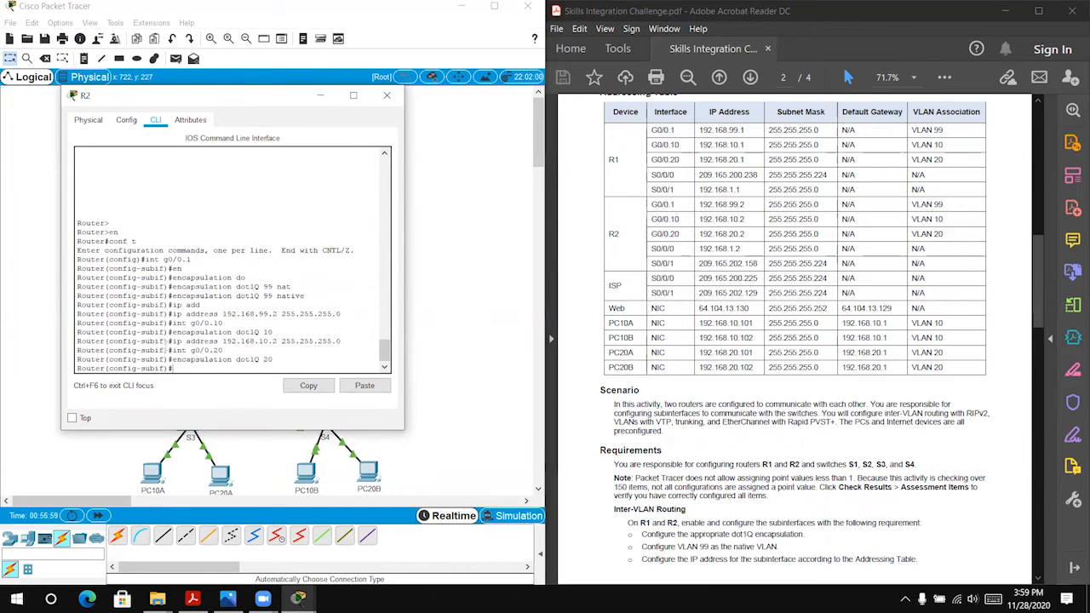
Step: Assign IP address 192.168.20.2 with mask 255.255.255.0 to R2's subinterface g0/0.20
{"action": "key", "text": "Up"}
{"action": "key", "text": "Up"}
{"action": "key", "text": "Up"}
{"action": "key", "text": "Up"}
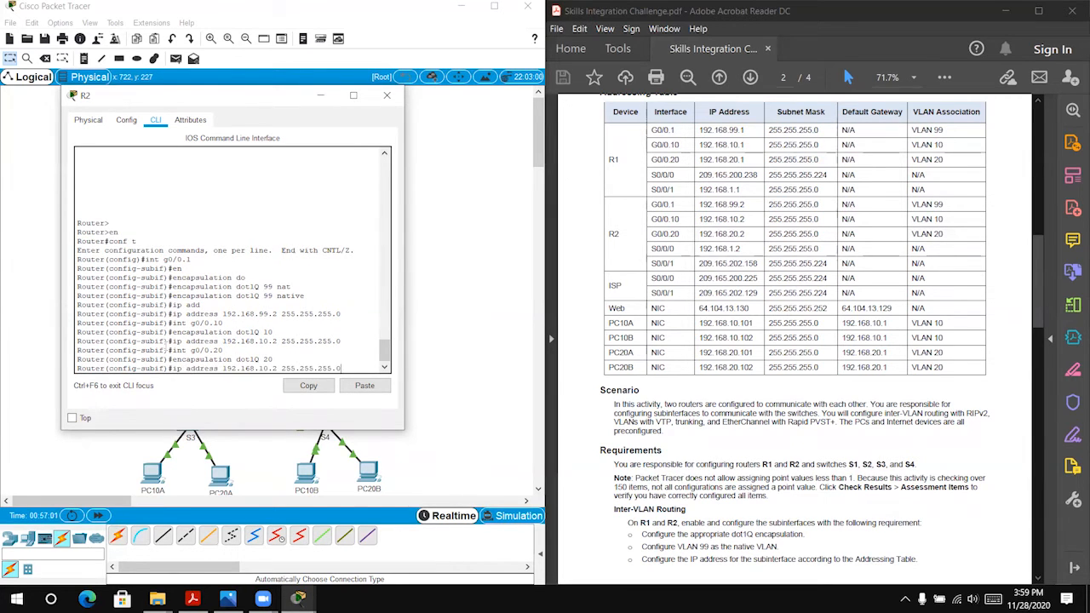
{"action": "key", "text": "Left"}
{"action": "key", "text": "Left"}
{"action": "key", "text": "Left"}
{"action": "key", "text": "Left"}
{"action": "key", "text": "Left"}
{"action": "key", "text": "Left"}
{"action": "key", "text": "Left"}
{"action": "key", "text": "Left"}
{"action": "key", "text": "Left"}
{"action": "key", "text": "Left"}
{"action": "key", "text": "Left"}
{"action": "key", "text": "Left"}
{"action": "key", "text": "Left"}
{"action": "key", "text": "BackSpace"}
{"action": "key", "text": "BackSpace"}
{"action": "type", "text": "20"}
{"action": "key", "text": "Return"}
Step: Enable R2's physical interface g0/0 with no shutdown, close the router's window and fast-forward the simulation time
{"action": "type", "text": "in"}
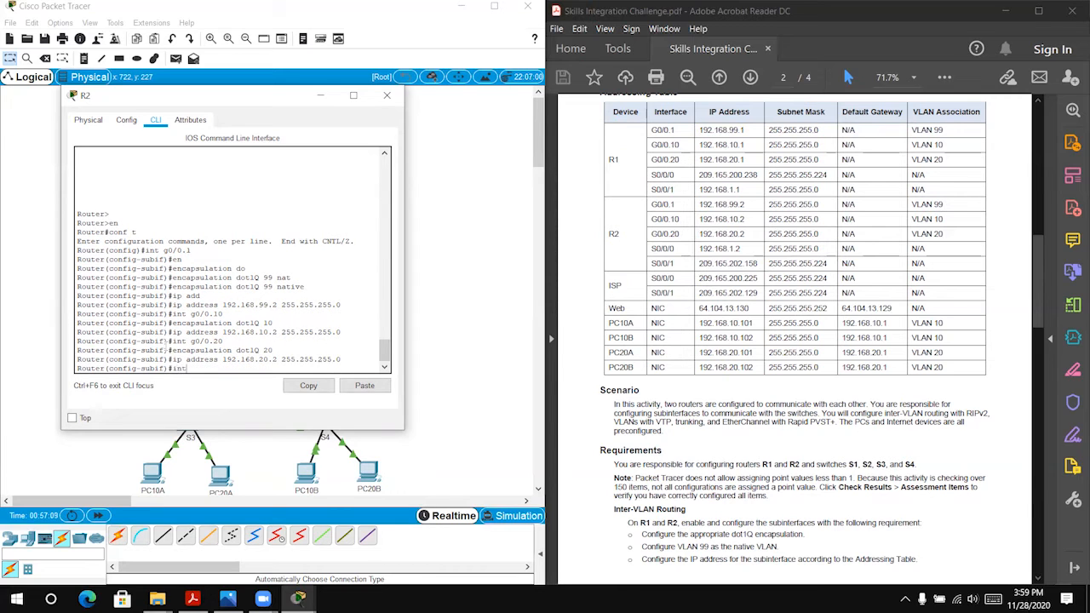
{"action": "type", "text": "t g0/0"}
{"action": "key", "text": "Return"}
{"action": "type", "text": "no sh"}
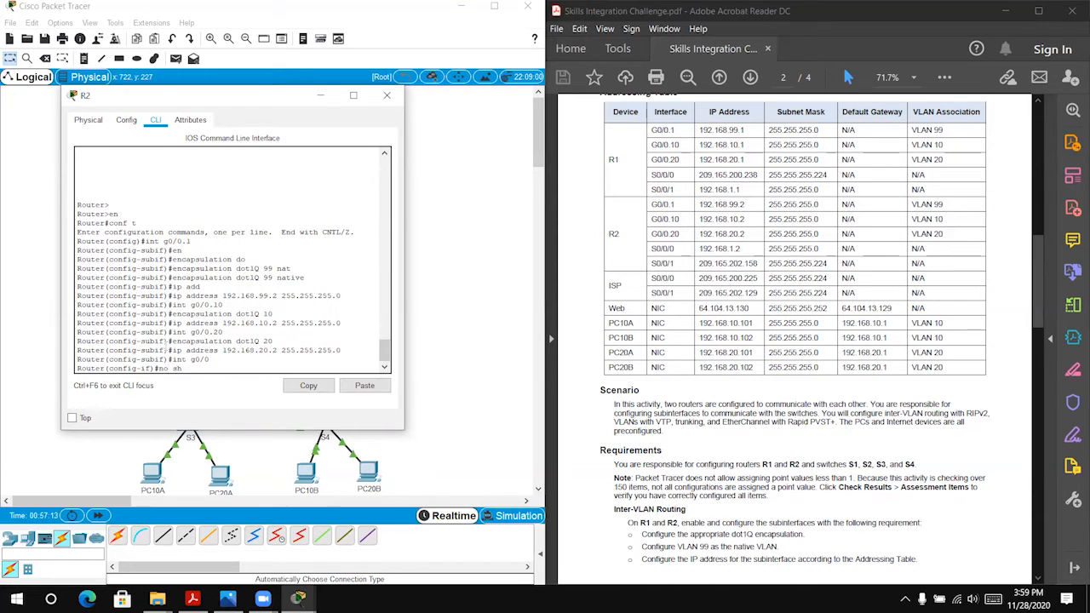
{"action": "key", "text": "Return"}
{"action": "key", "text": "Return"}
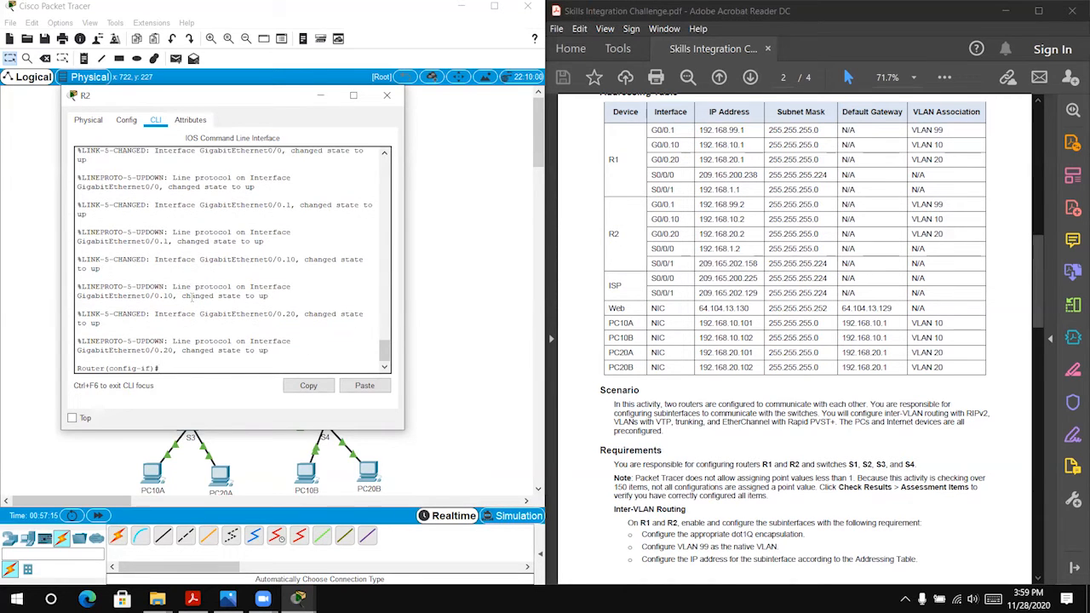
{"action": "left_click", "coordinate": [387, 95]}
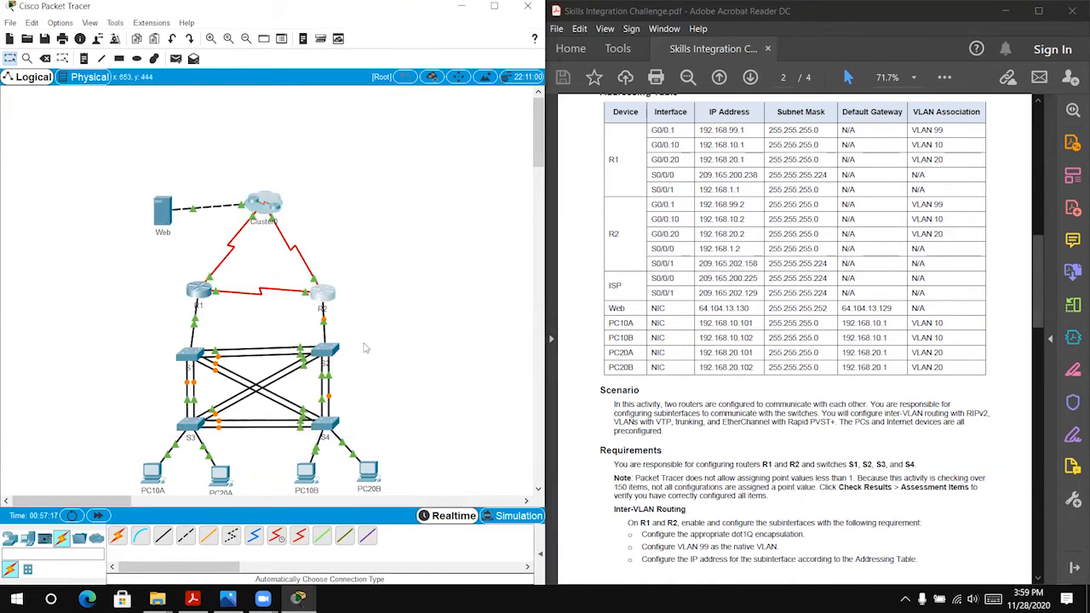
{"action": "left_click", "coordinate": [99, 516]}
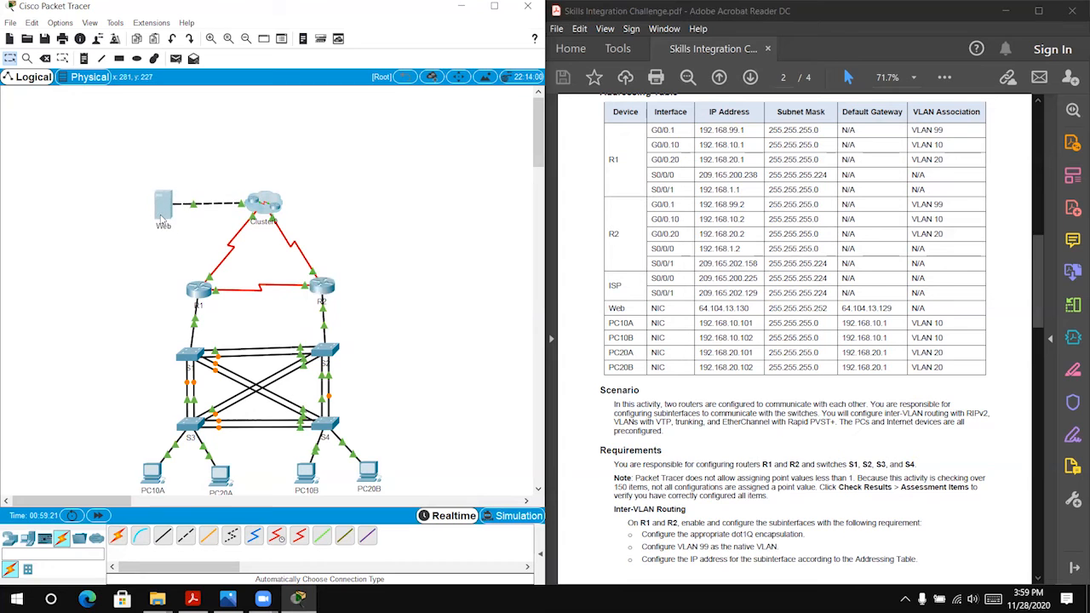
{"action": "scroll", "coordinate": [700, 271], "scroll_direction": "down", "scroll_amount": 3}
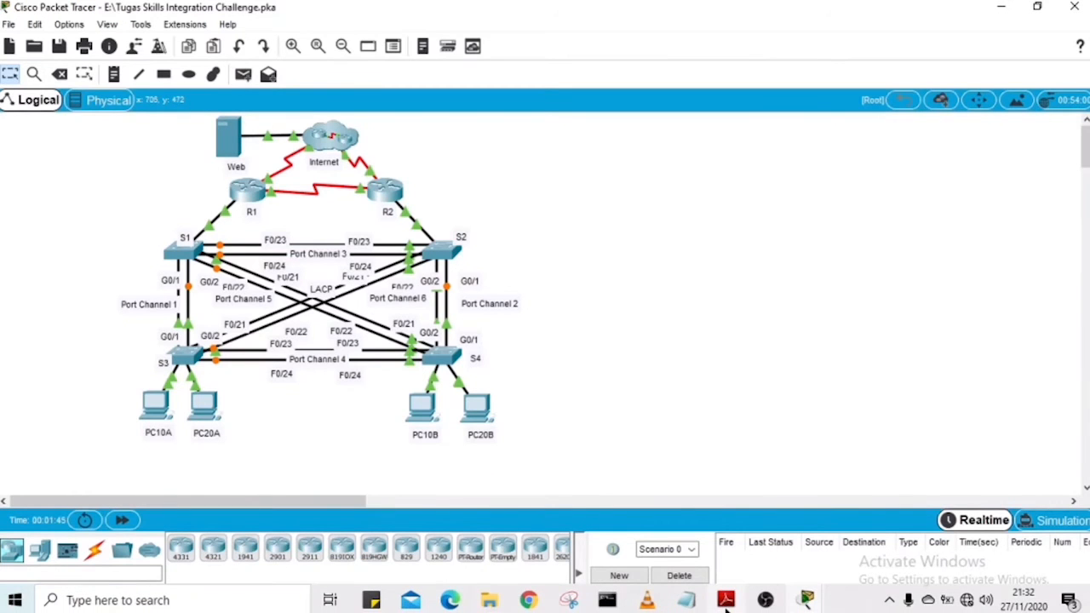
Step: Switch to the Skills Integration Challenge PDF in Adobe Reader, review the RIPv2 Routing requirements, and return to Packet Tracer
{"action": "left_click", "coordinate": [725, 605]}
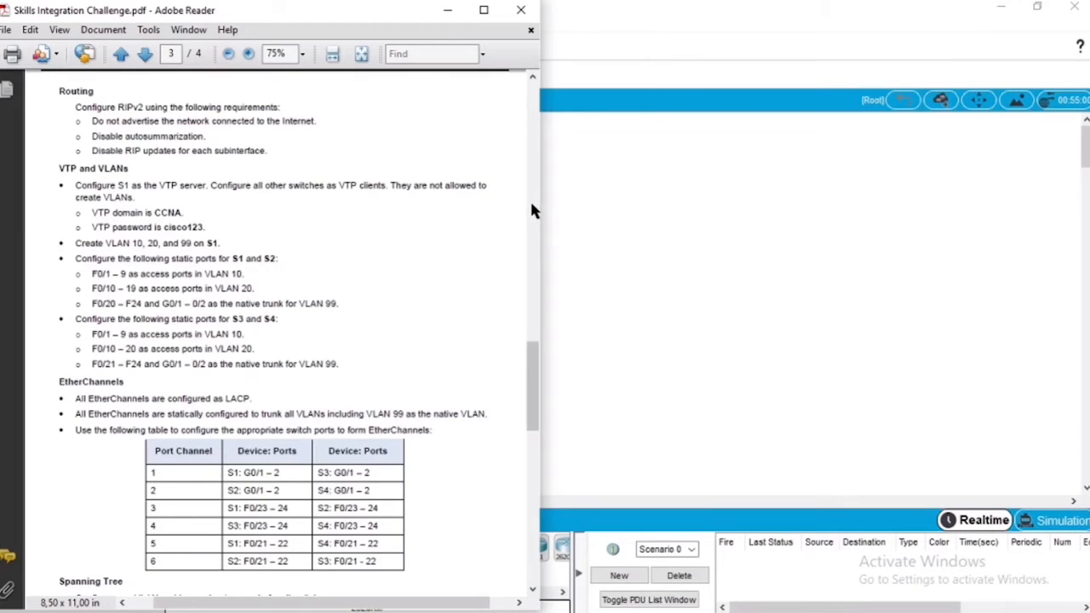
{"action": "left_click_drag", "start_coordinate": [534, 365], "coordinate": [534, 355]}
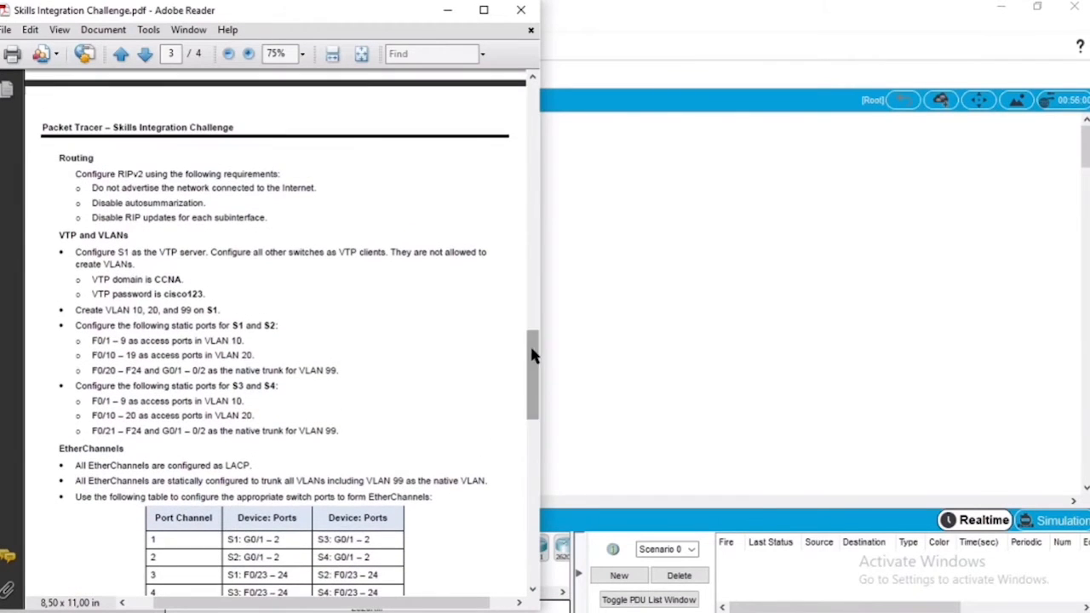
{"action": "left_click_drag", "start_coordinate": [59, 157], "coordinate": [223, 176]}
{"action": "left_click_drag", "start_coordinate": [271, 218], "coordinate": [50, 157]}
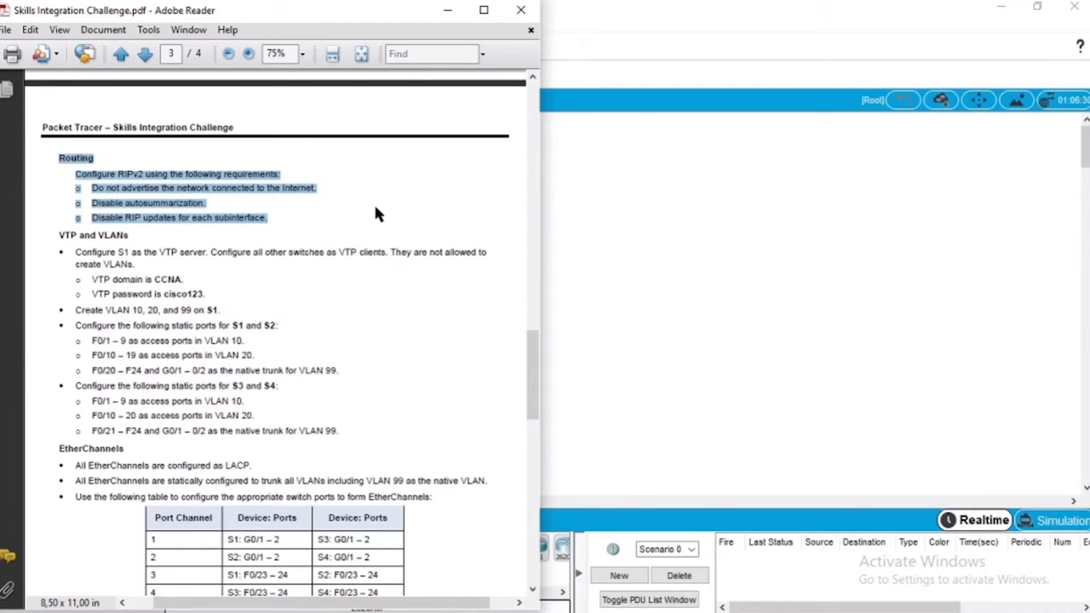
{"action": "left_click", "coordinate": [619, 234]}
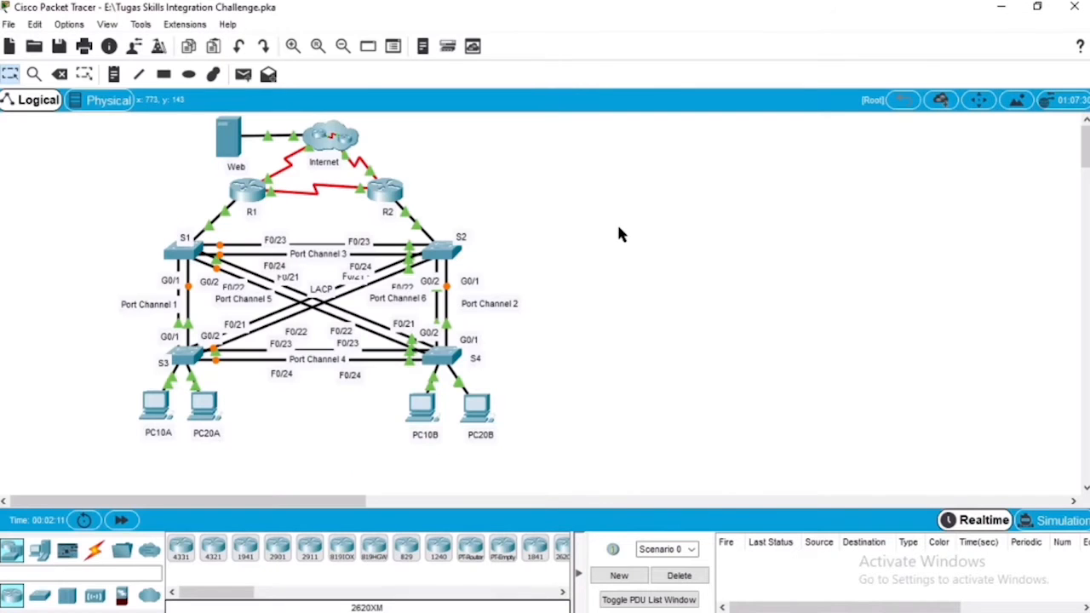
Step: Open router R1's command line and enter global configuration mode
{"action": "left_click", "coordinate": [256, 194]}
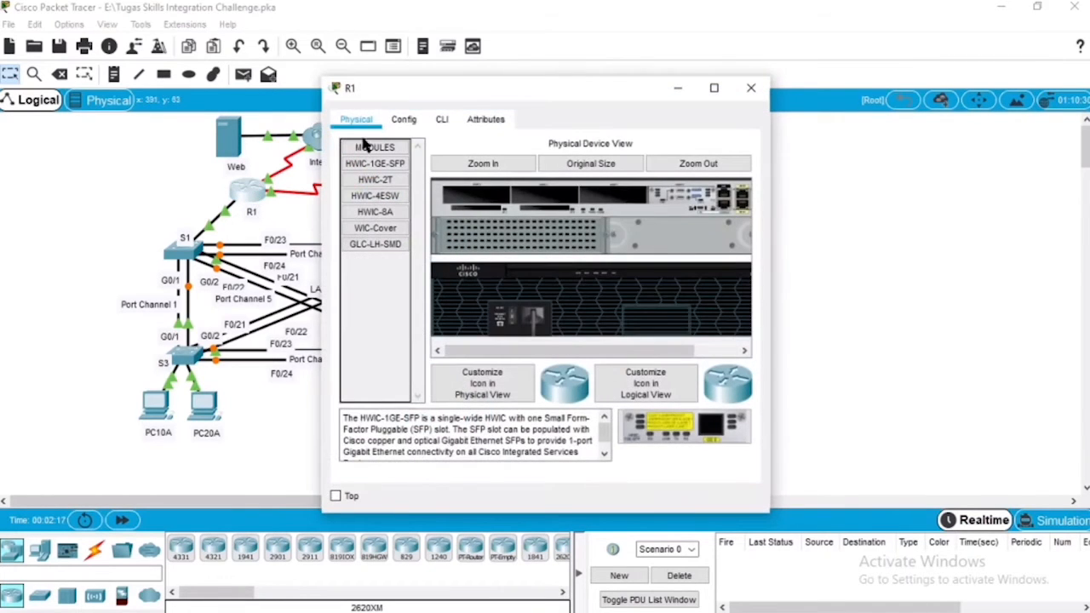
{"action": "left_click", "coordinate": [442, 122]}
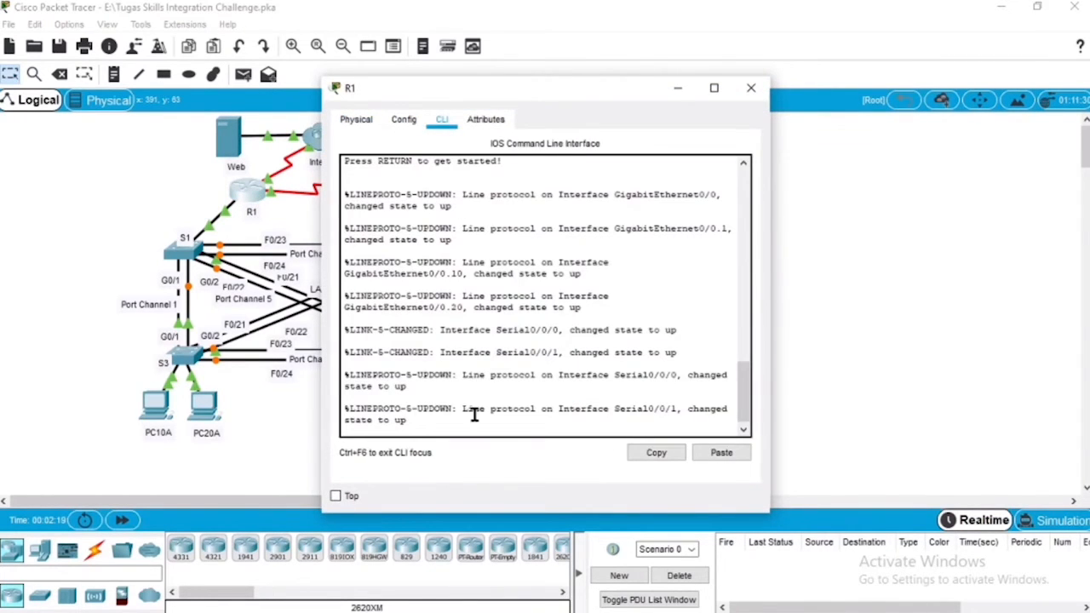
{"action": "key", "text": "Return"}
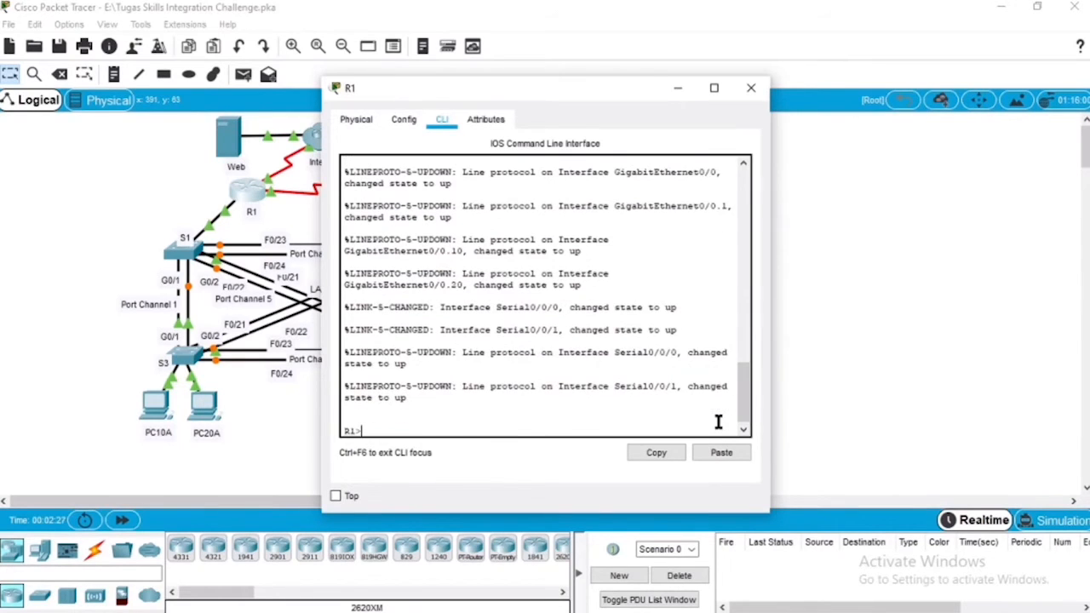
{"action": "type", "text": "en"}
{"action": "key", "text": "Return"}
{"action": "type", "text": "conf t"}
{"action": "key", "text": "Return"}
Step: Start the RIP routing process on R1 and set it to version 2
{"action": "type", "text": "router"}
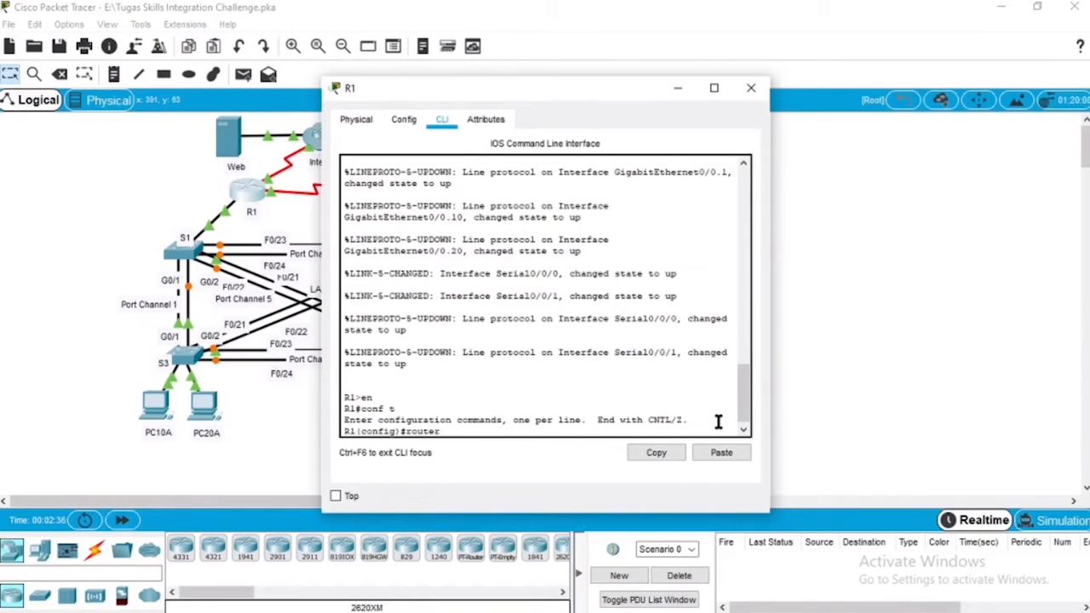
{"action": "type", "text": " rip"}
{"action": "key", "text": "Return"}
{"action": "type", "text": "vers"}
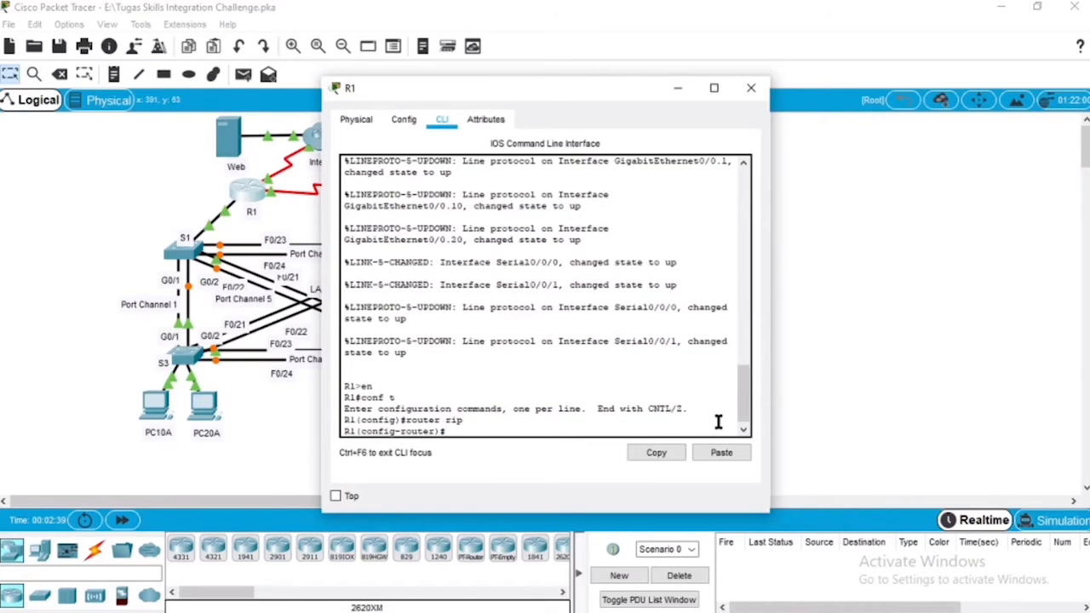
{"action": "type", "text": "ion 2"}
{"action": "key", "text": "Return"}
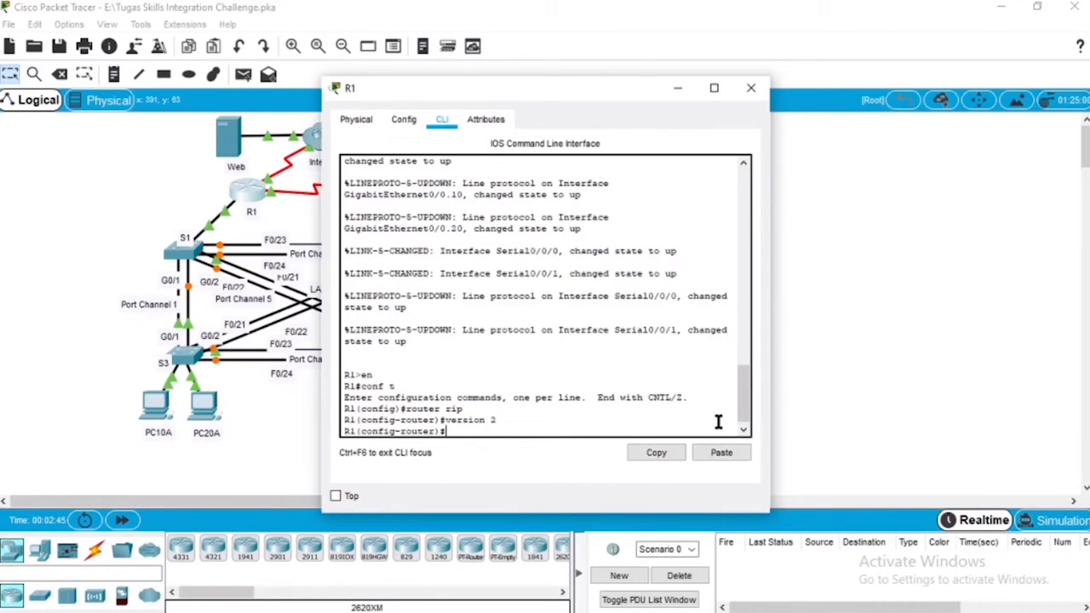
Step: Advertise network 192.168.1.0 in R1's RIP configuration
{"action": "type", "text": "network 192.168.1.0"}
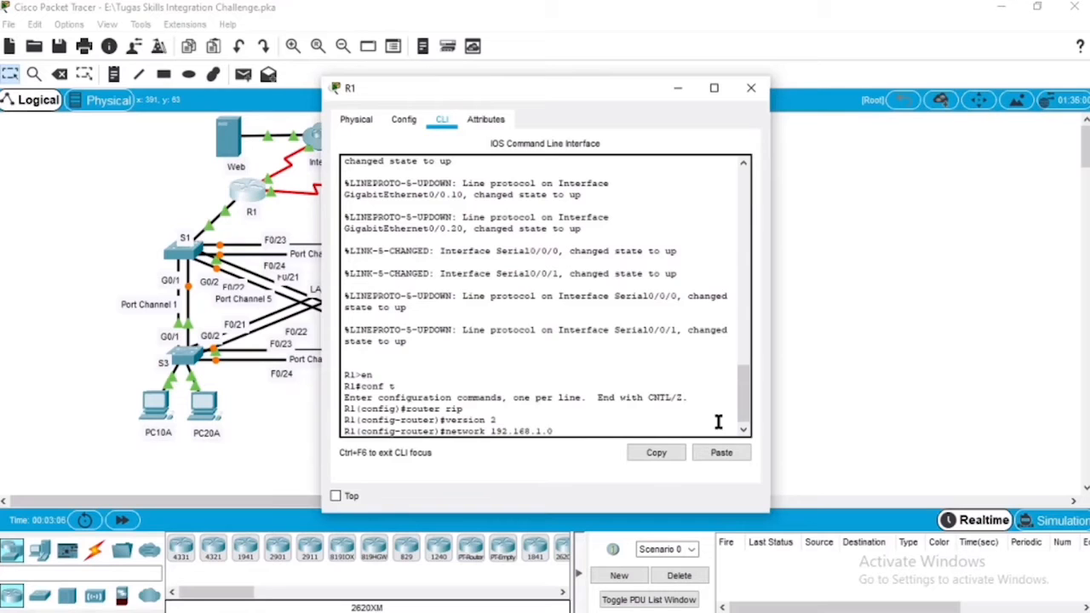
{"action": "key", "text": "Return"}
Step: Add network 192.168.10.0 to R1's RIP configuration
{"action": "key", "text": "Up"}
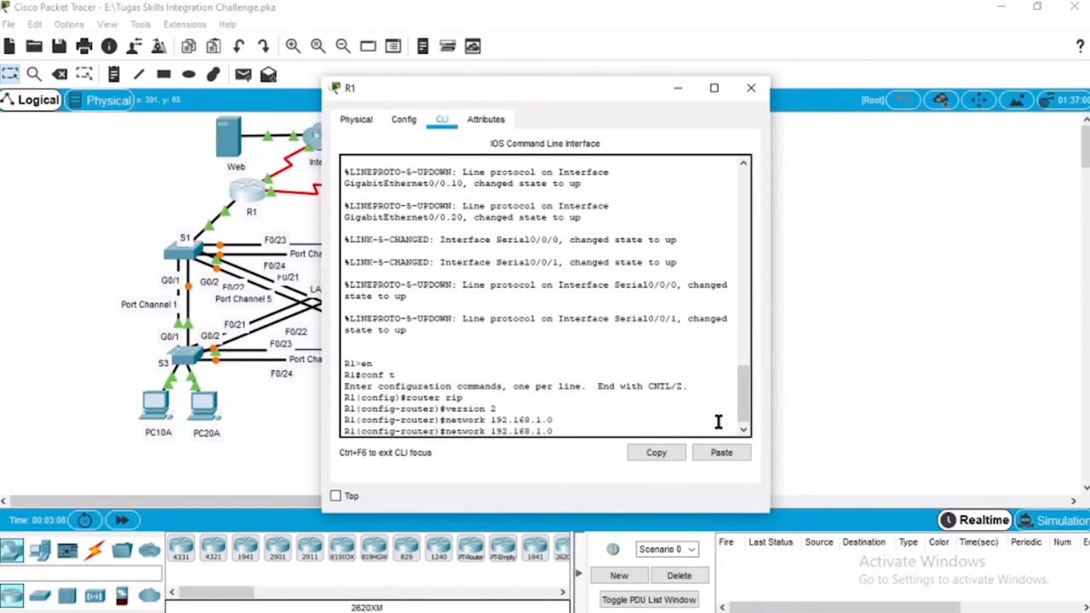
{"action": "key", "text": "BackSpace"}
{"action": "key", "text": "BackSpace"}
{"action": "type", "text": "0.0"}
{"action": "key", "text": "Return"}
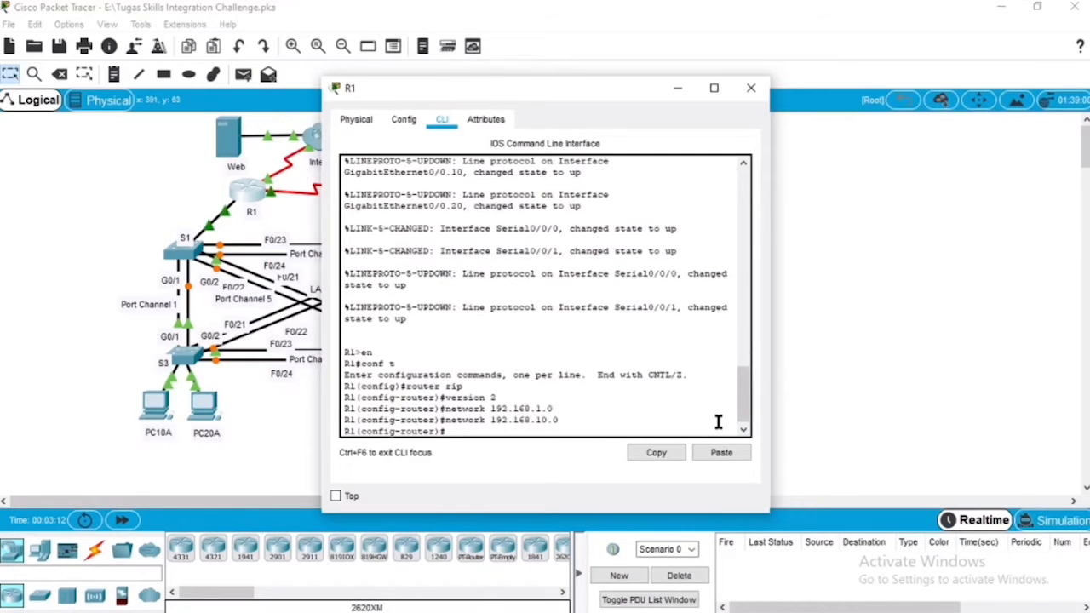
Step: Add network 192.168.20.0 to R1's RIP configuration
{"action": "key", "text": "Up"}
{"action": "key", "text": "BackSpace"}
{"action": "key", "text": "BackSpace"}
{"action": "key", "text": "BackSpace"}
{"action": "key", "text": "BackSpace"}
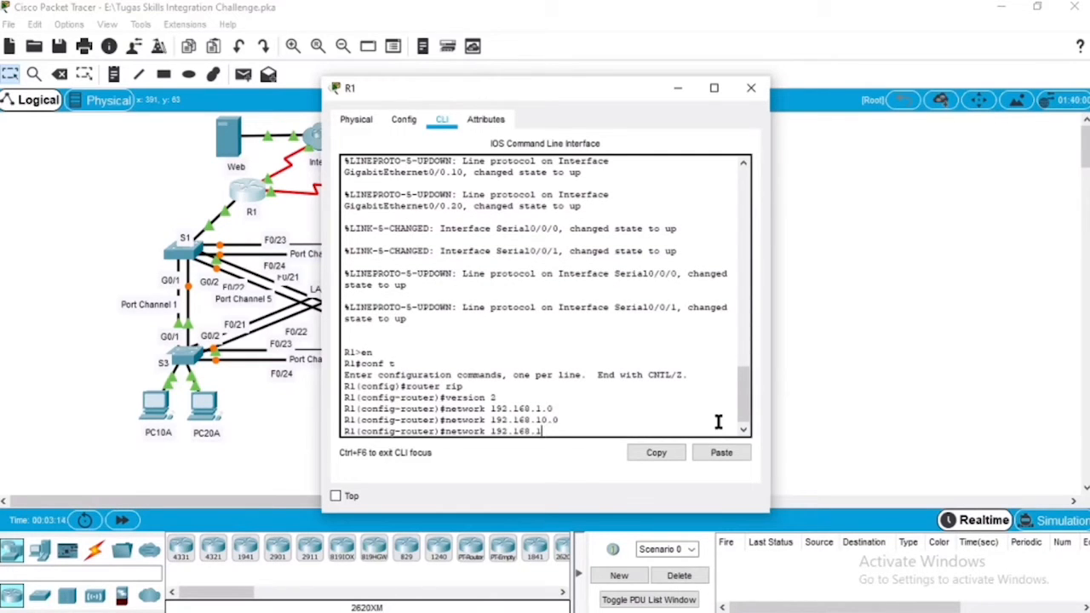
{"action": "type", "text": "20.0"}
{"action": "key", "text": "Return"}
Step: Add network 192.168.99.0 to R1's RIP configuration
{"action": "key", "text": "Up"}
{"action": "key", "text": "BackSpace"}
{"action": "key", "text": "BackSpace"}
{"action": "key", "text": "BackSpace"}
{"action": "key", "text": "BackSpace"}
{"action": "type", "text": "99.0"}
{"action": "key", "text": "Return"}
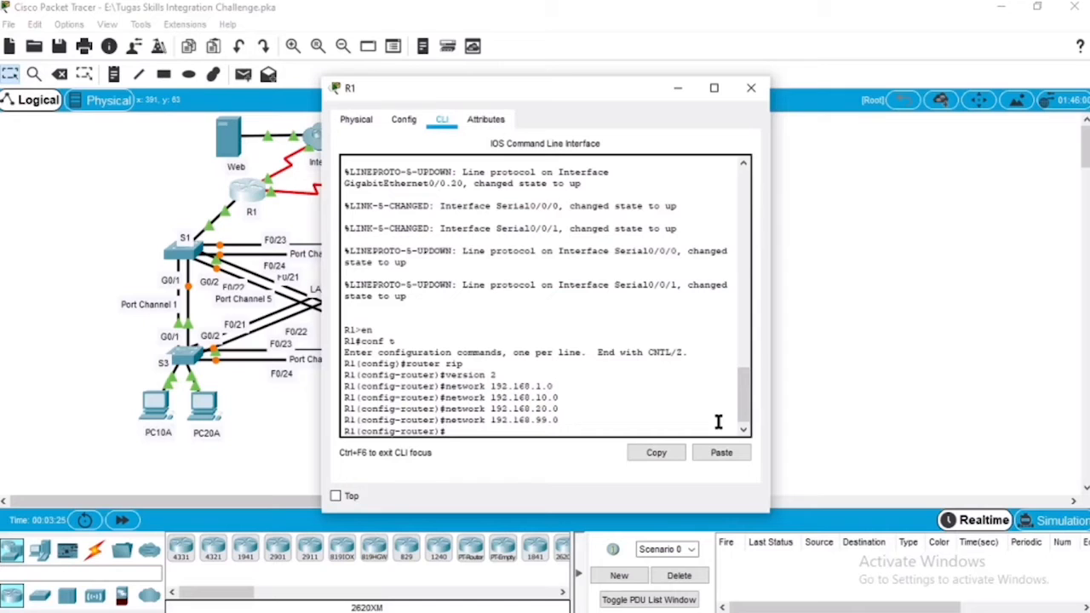
Step: Disable RIP updates on R1's subinterface gigabitEthernet 0/0.1 with passive-interface
{"action": "type", "text": "passive-interface"}
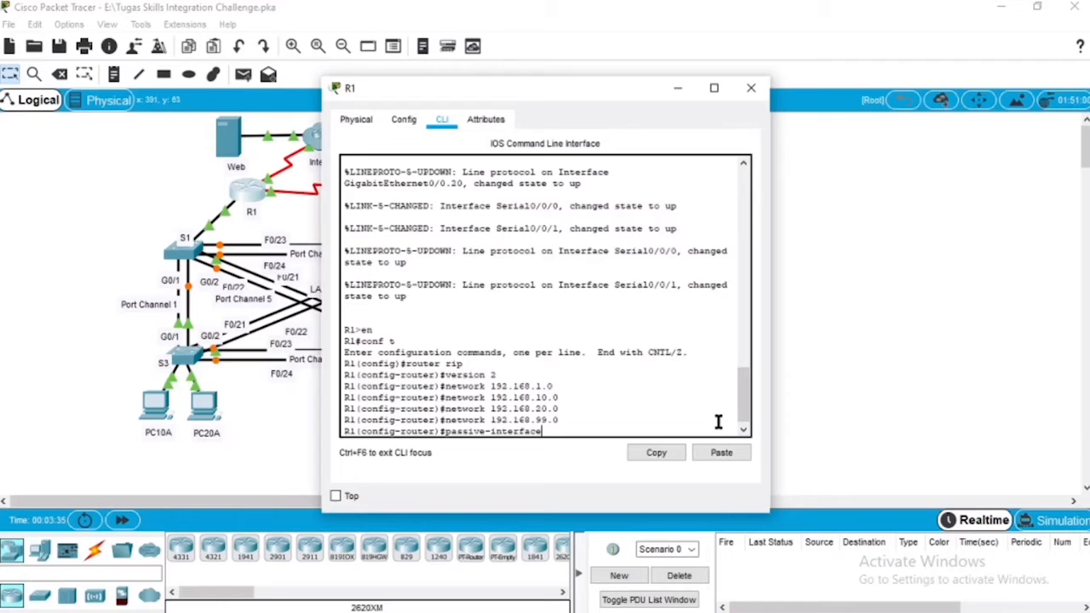
{"action": "type", "text": " gigabitEthernet 0/0.1"}
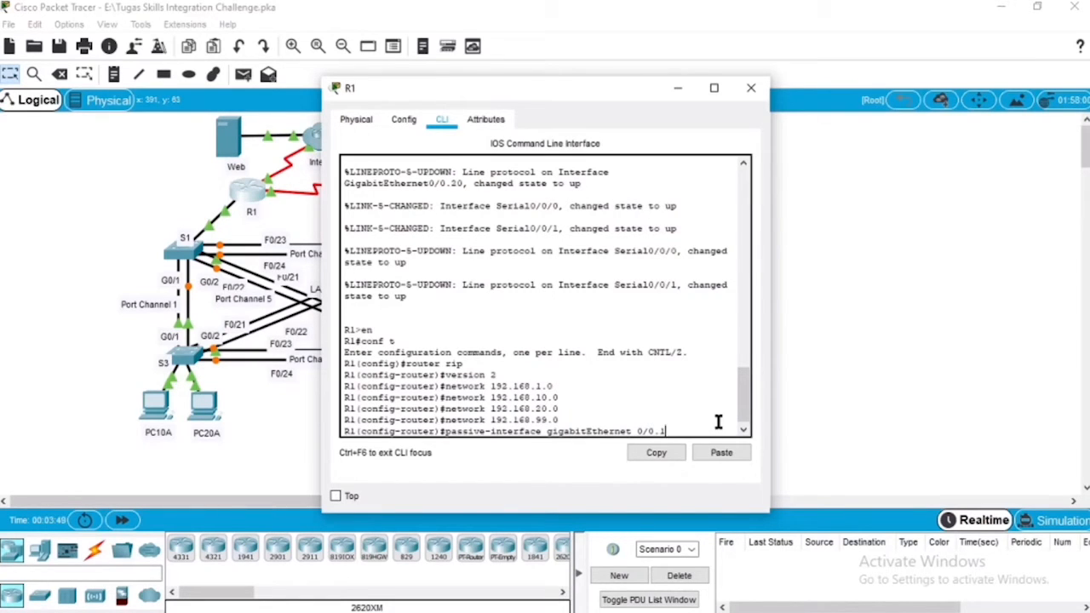
{"action": "key", "text": "Return"}
Step: Make R1's subinterfaces gigabitEthernet 0/0.10 and 0/0.20 passive for RIP as well
{"action": "key", "text": "Up"}
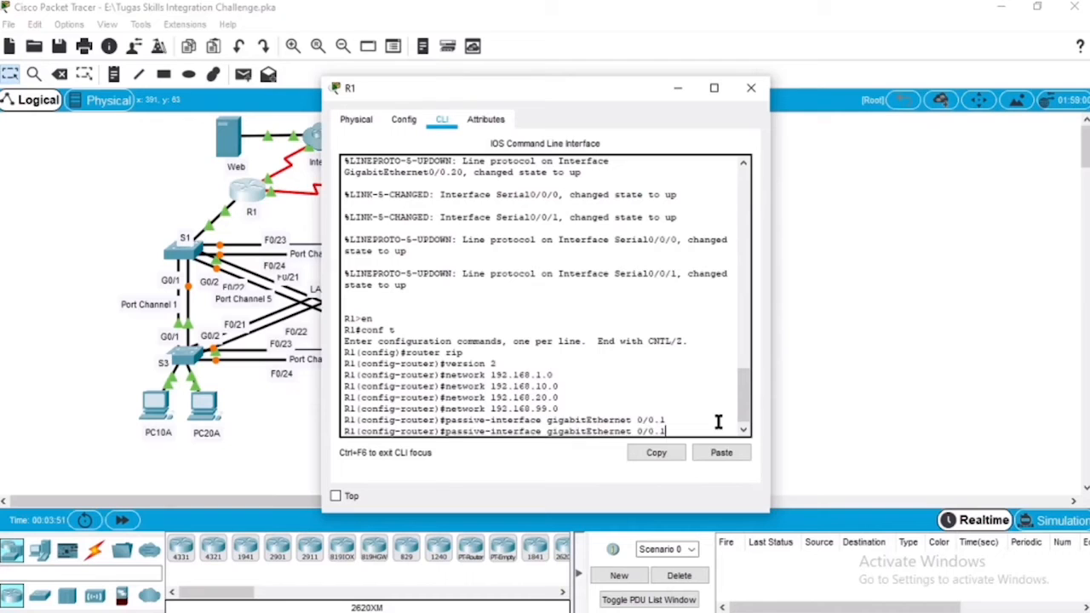
{"action": "type", "text": "0"}
{"action": "key", "text": "Return"}
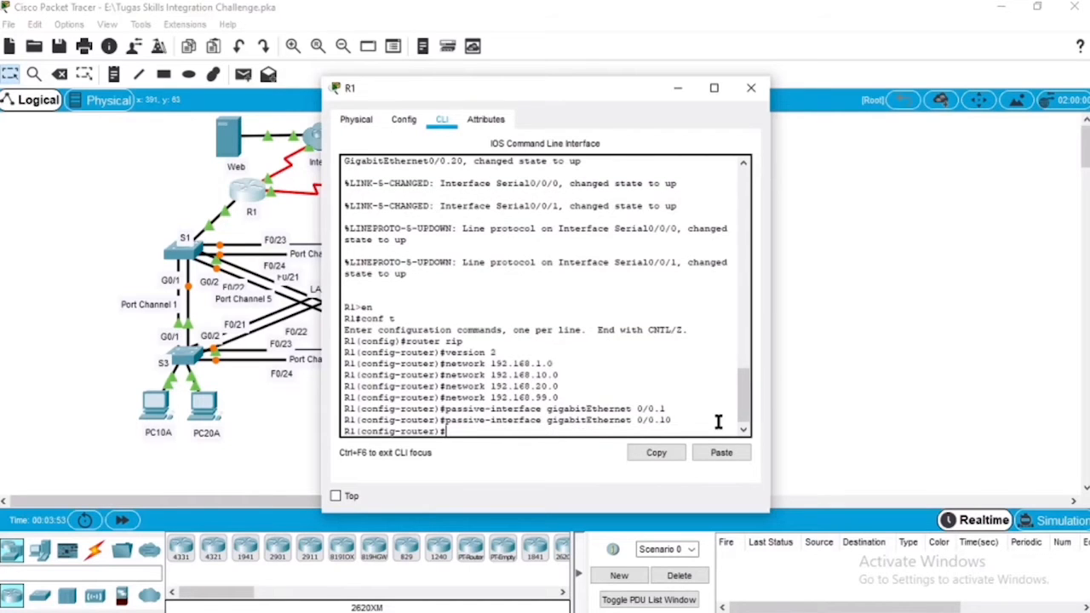
{"action": "key", "text": "Up"}
{"action": "key", "text": "BackSpace"}
{"action": "key", "text": "BackSpace"}
{"action": "type", "text": "20"}
{"action": "key", "text": "Return"}
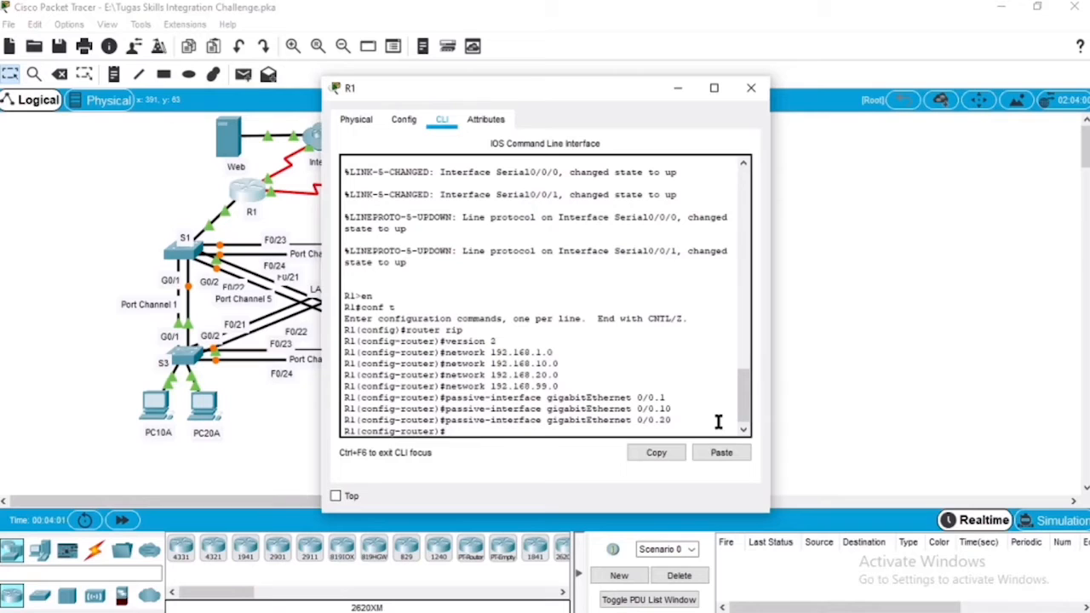
Step: Disable automatic summarization for RIP on R1 with no auto-summary
{"action": "type", "text": "no auto-summary"}
{"action": "key", "text": "Return"}
Step: Leave configuration mode on R1, copy the running-config to startup-config, and close the router's window
{"action": "key", "text": "Return"}
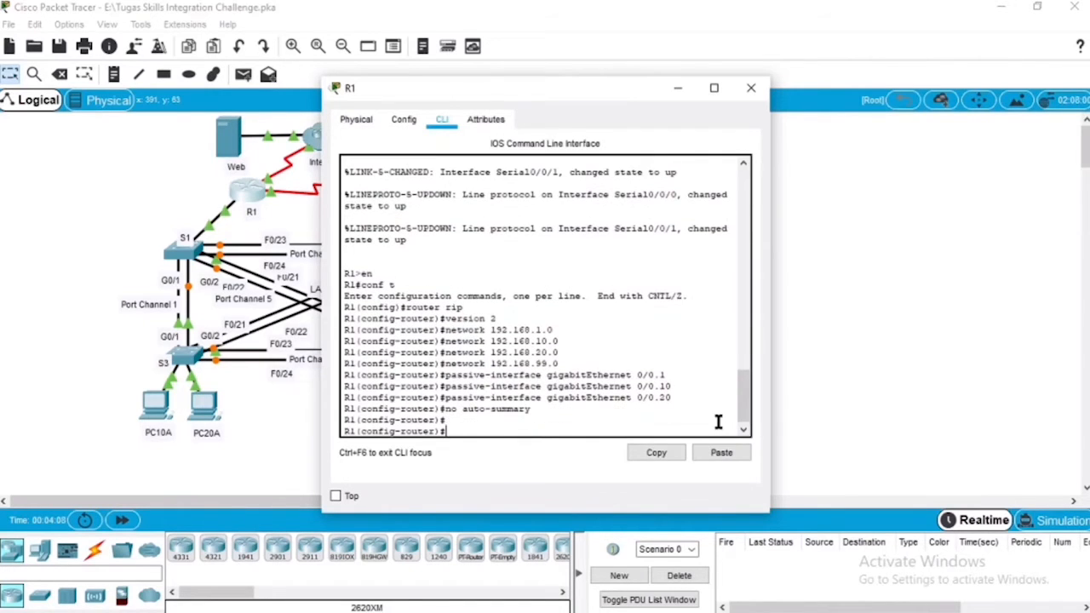
{"action": "key", "text": "ctrl+z"}
{"action": "key", "text": "Return"}
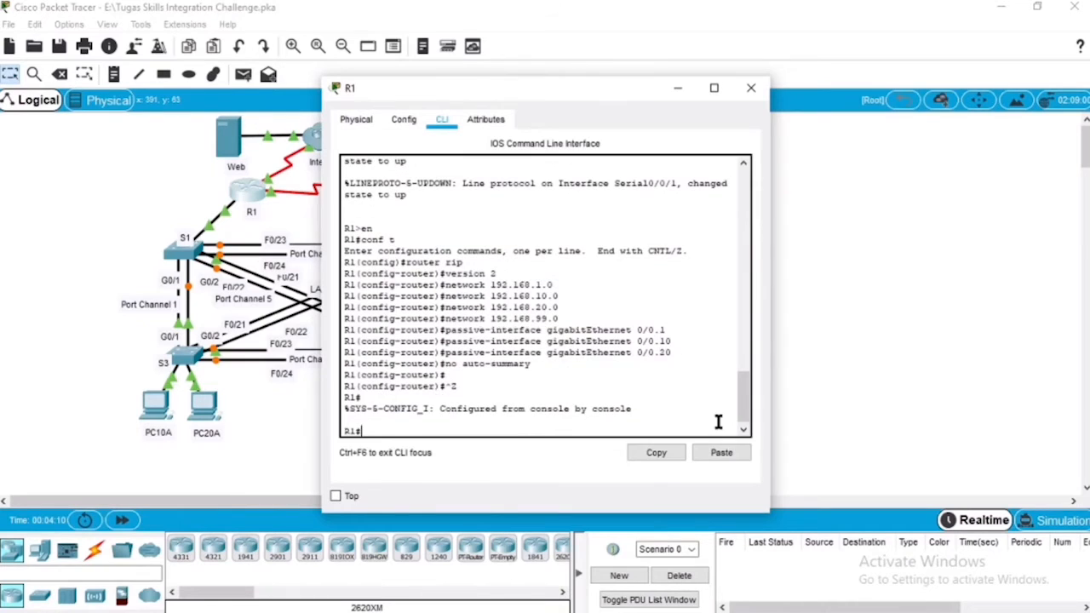
{"action": "type", "text": "copy running-config s"}
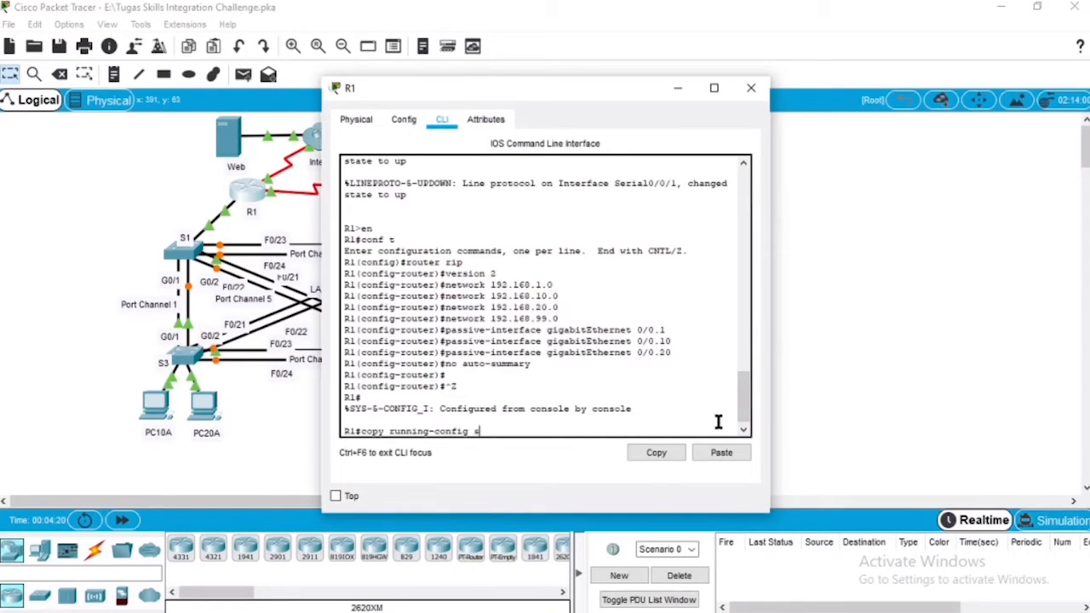
{"action": "type", "text": "tartup-config"}
{"action": "key", "text": "Return"}
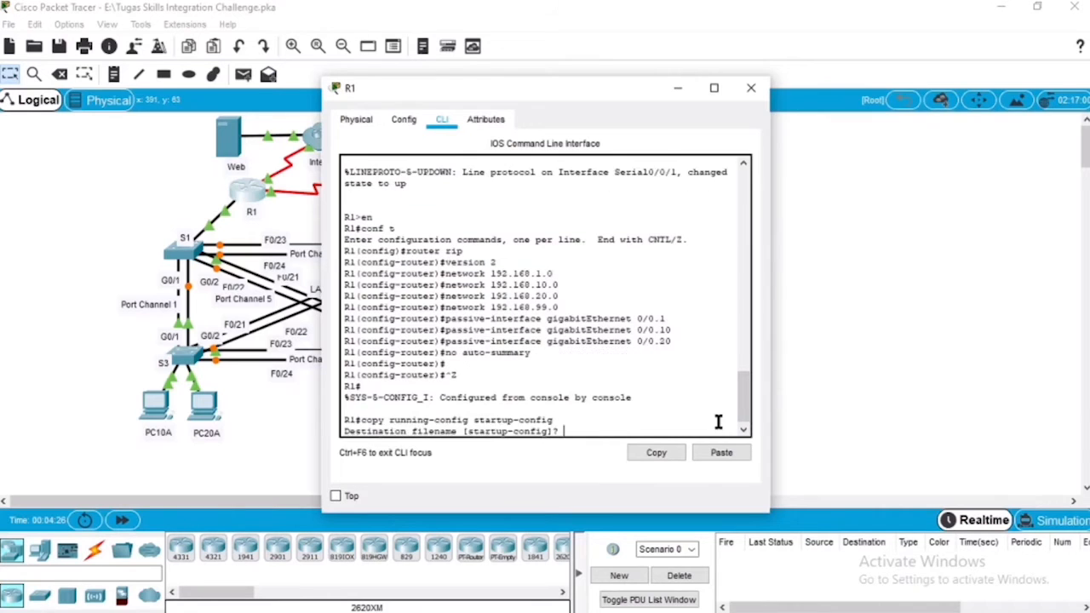
{"action": "key", "text": "Return"}
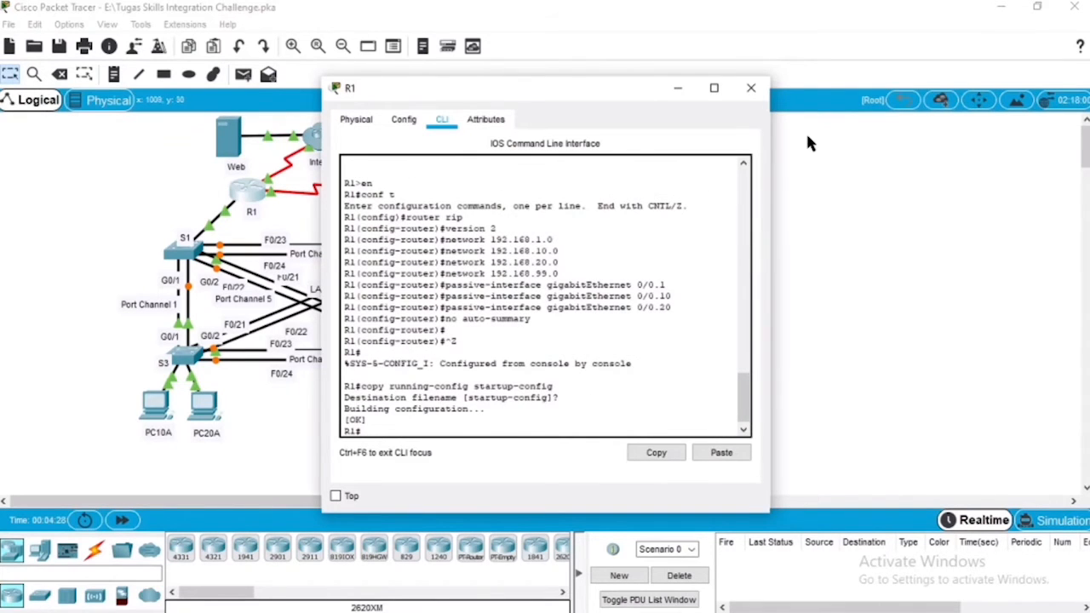
{"action": "left_click", "coordinate": [751, 87]}
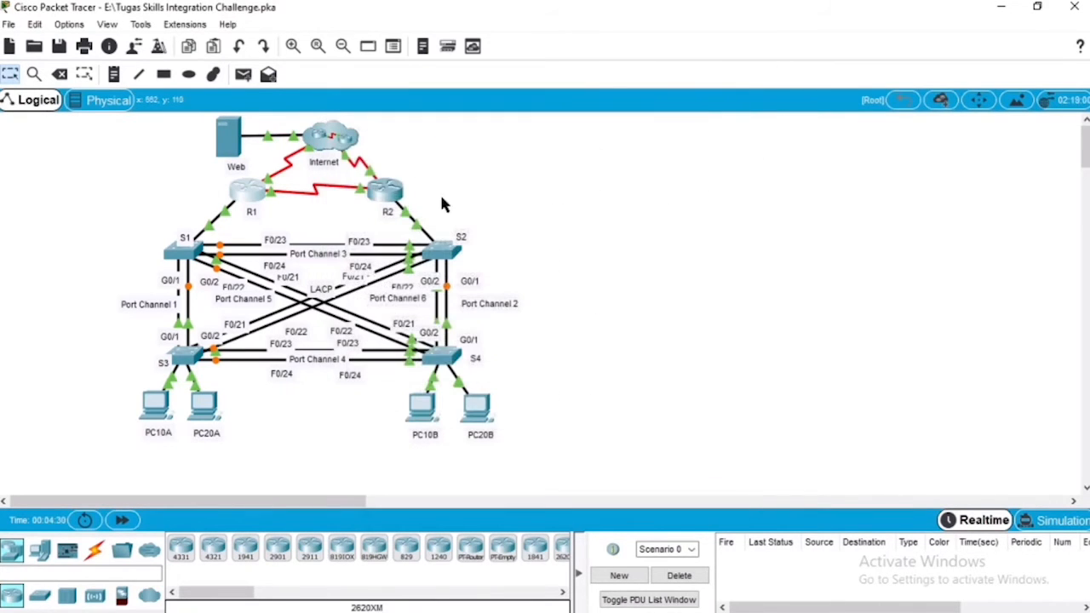
Step: Open router R2's command line and enter global configuration mode
{"action": "left_click", "coordinate": [385, 191]}
{"action": "left_click", "coordinate": [442, 121]}
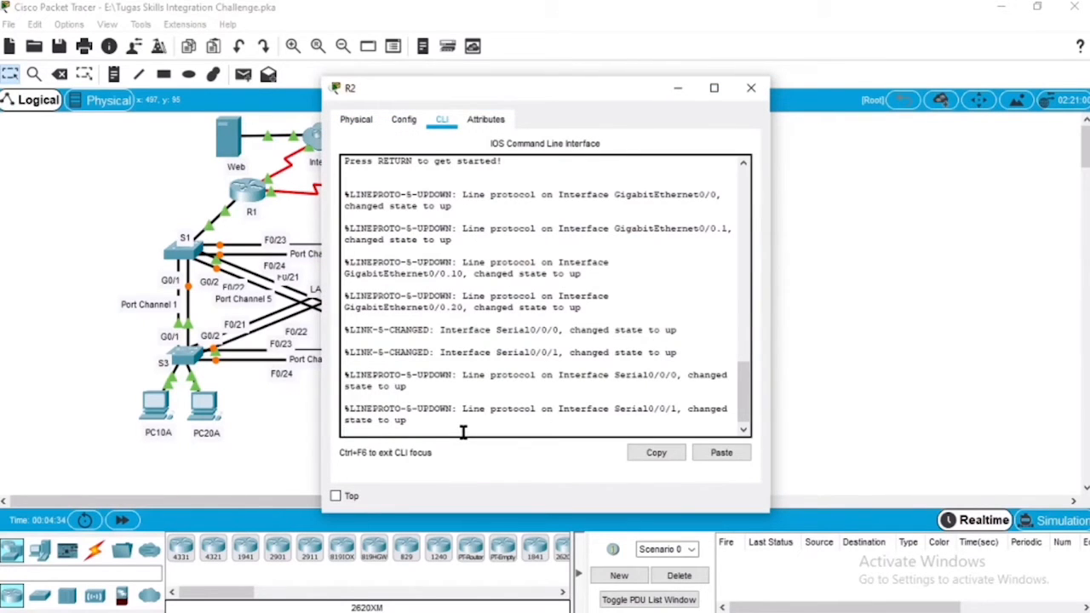
{"action": "key", "text": "Return"}
{"action": "type", "text": "en"}
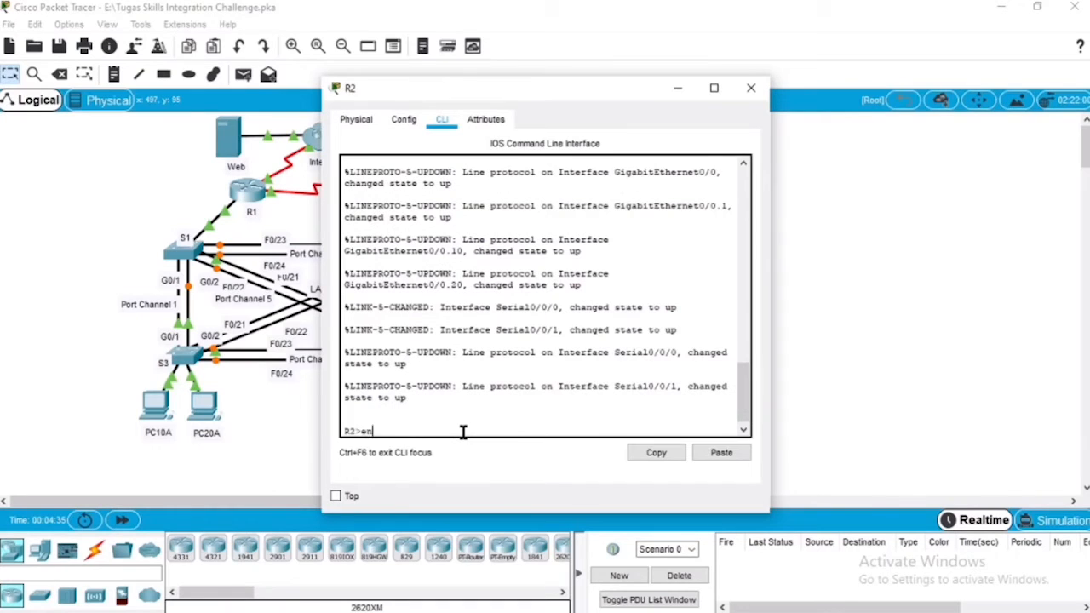
{"action": "key", "text": "Return"}
{"action": "type", "text": "conf t"}
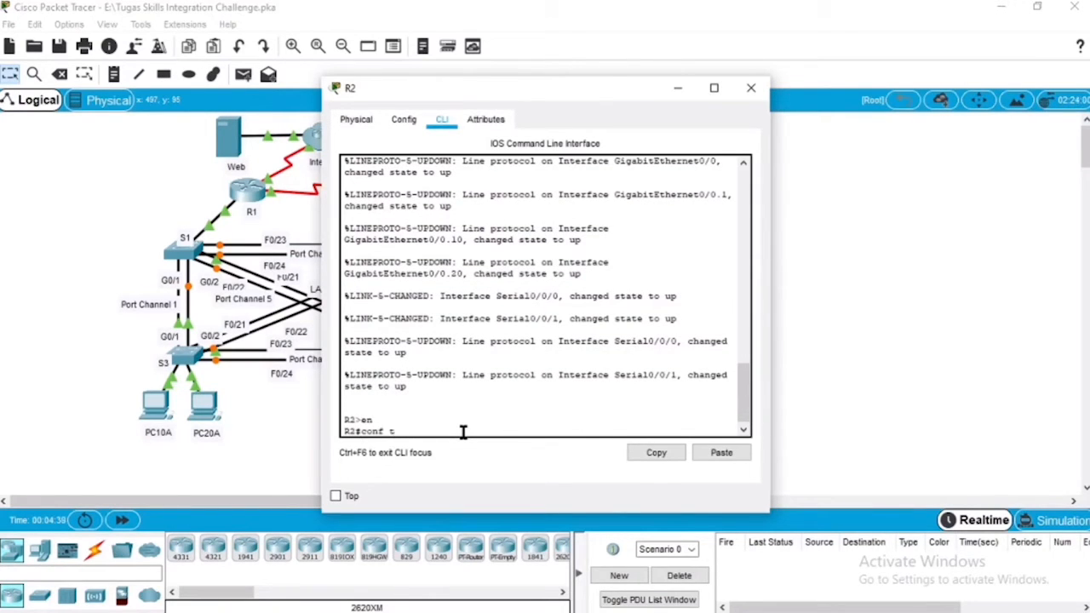
{"action": "key", "text": "Return"}
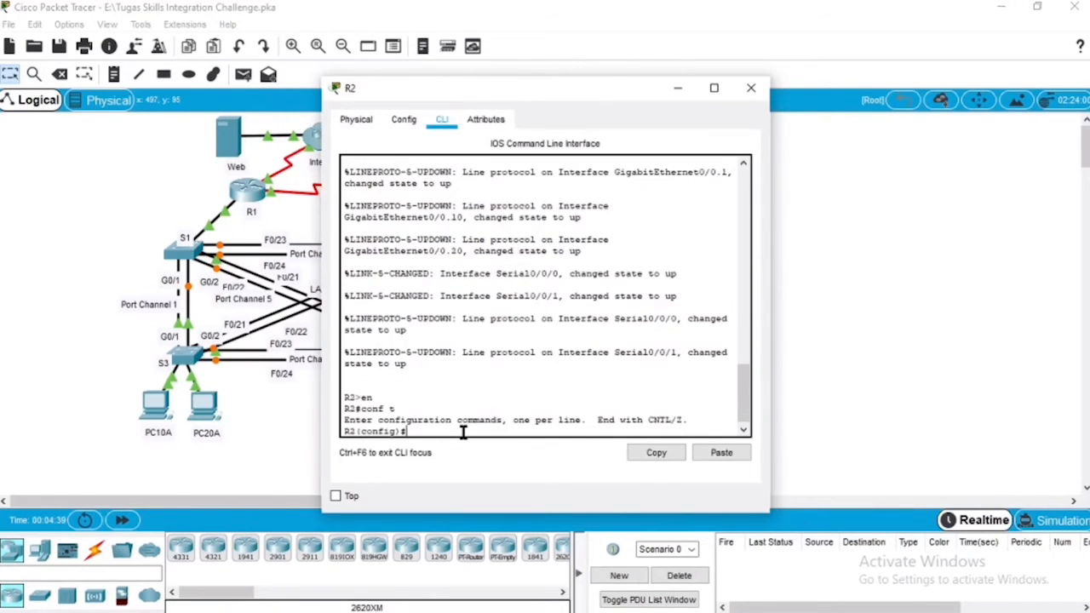
Step: Start the RIP routing process on R2 and set it to version 2
{"action": "type", "text": "router rip"}
{"action": "key", "text": "Return"}
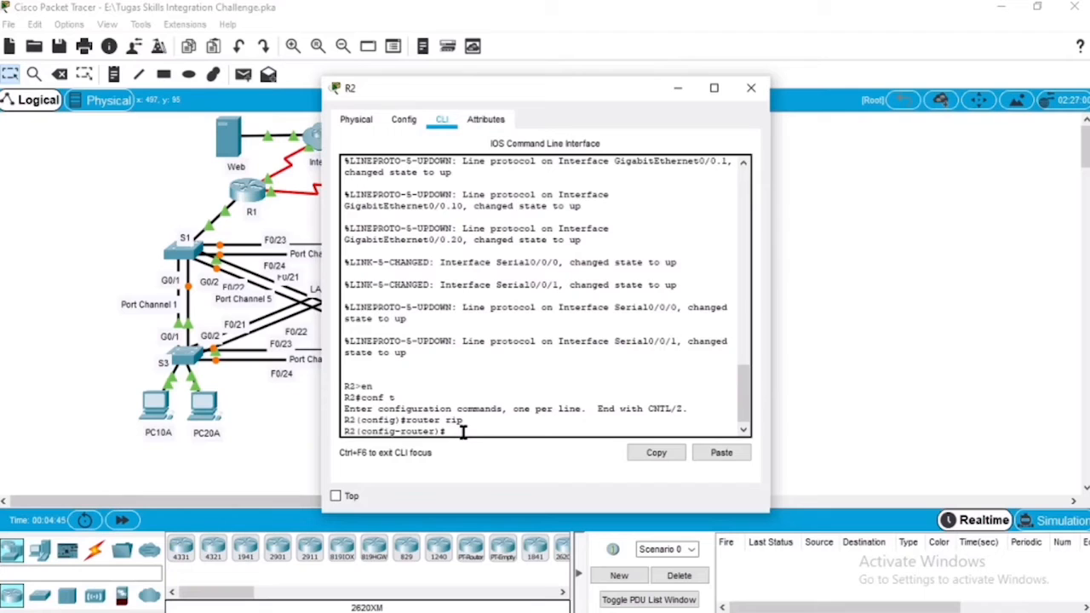
{"action": "type", "text": "version 2"}
{"action": "key", "text": "Return"}
Step: Advertise network 192.168.1.0 in R2's RIP configuration
{"action": "type", "text": "n"}
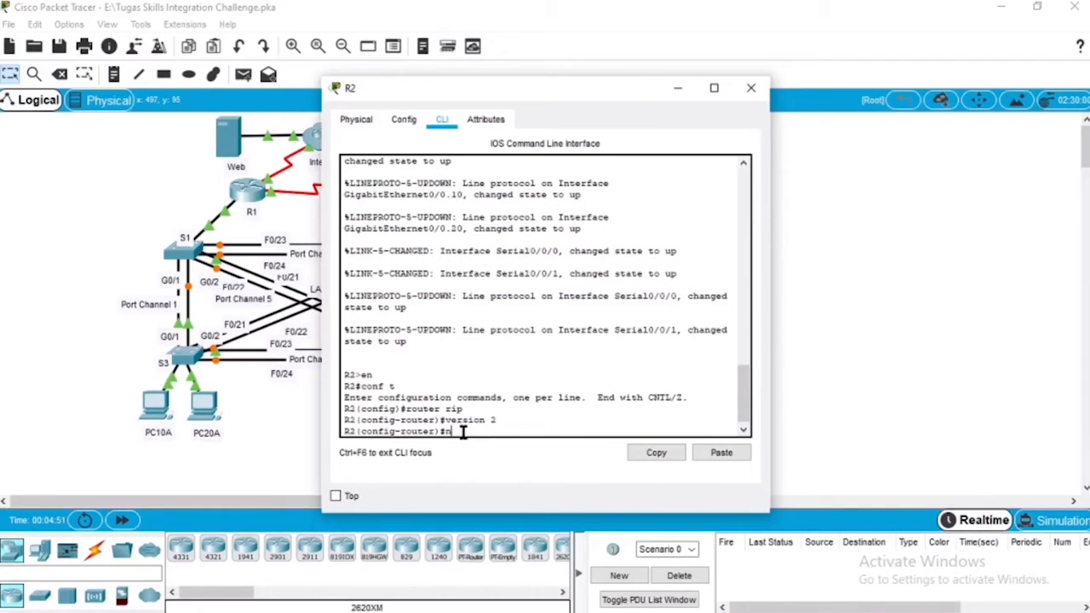
{"action": "type", "text": "etwork 192"}
{"action": "type", "text": ".168.1.0"}
{"action": "key", "text": "Return"}
Step: Add network 192.168.10.0 to R2's RIP configuration
{"action": "key", "text": "Up"}
{"action": "key", "text": "BackSpace"}
{"action": "key", "text": "BackSpace"}
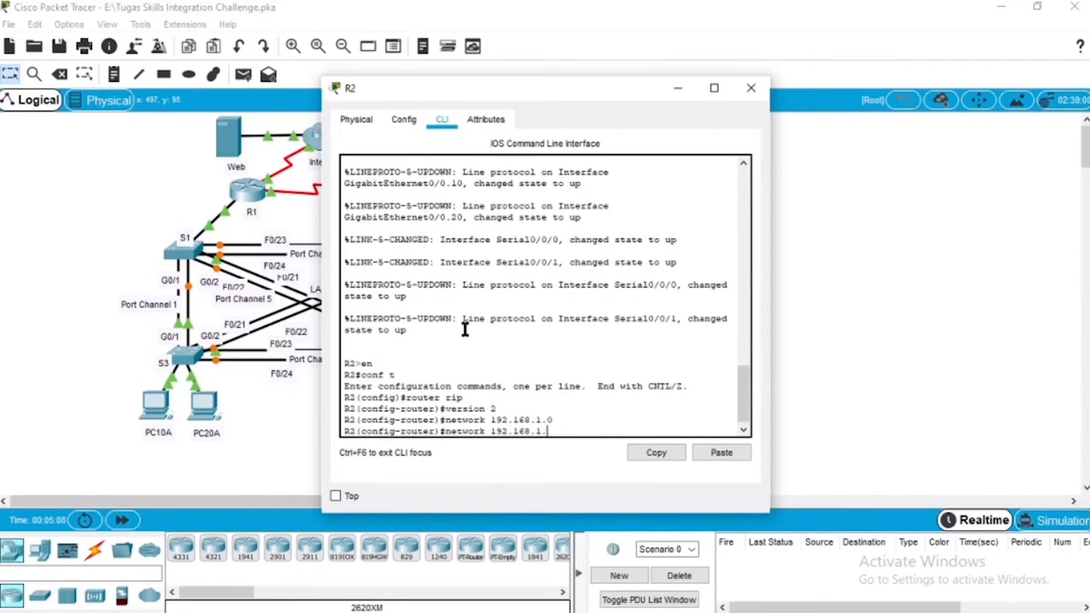
{"action": "type", "text": "0."}
{"action": "type", "text": "0"}
{"action": "key", "text": "Return"}
Step: Add network 192.168.20.0 to R2's RIP configuration
{"action": "key", "text": "Up"}
{"action": "key", "text": "BackSpace"}
{"action": "key", "text": "BackSpace"}
{"action": "key", "text": "BackSpace"}
{"action": "key", "text": "BackSpace"}
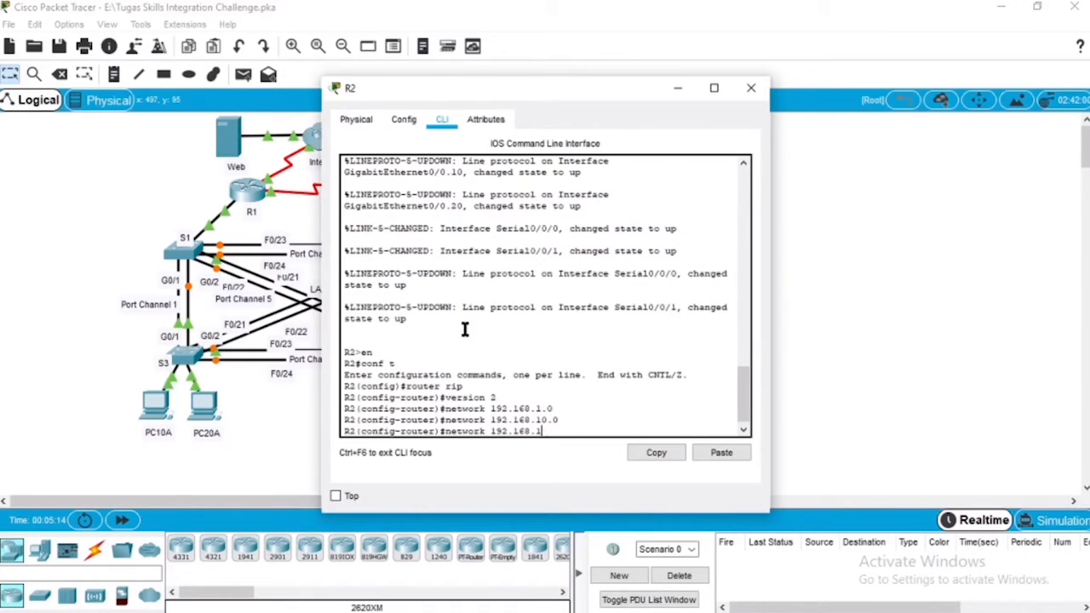
{"action": "type", "text": "20.0"}
{"action": "key", "text": "Return"}
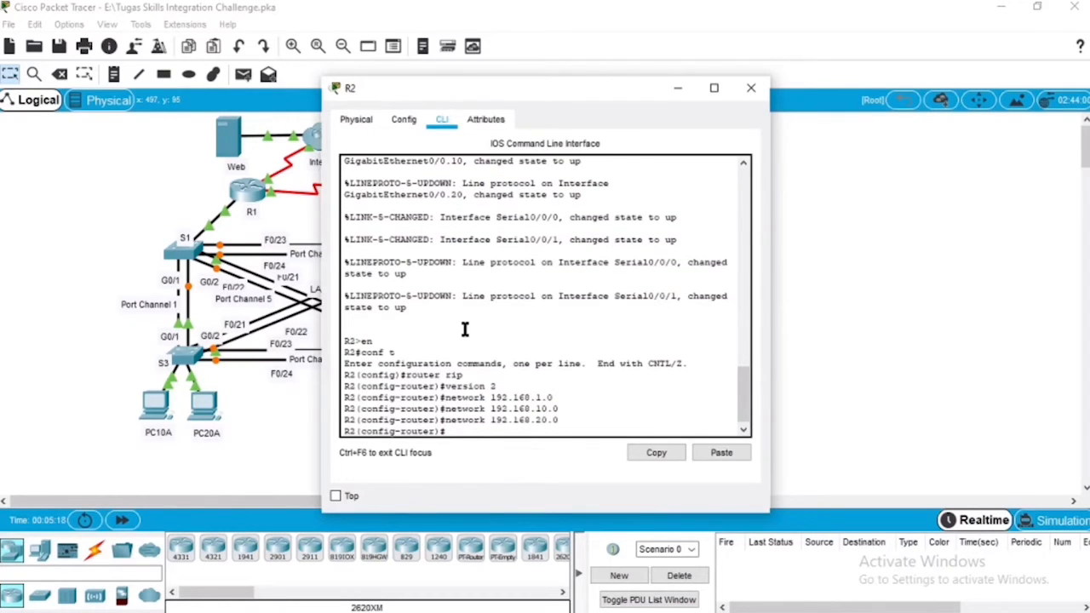
Step: Add network 192.168.99.0 to R2's RIP configuration
{"action": "key", "text": "Up"}
{"action": "key", "text": "BackSpace"}
{"action": "key", "text": "BackSpace"}
{"action": "key", "text": "BackSpace"}
{"action": "type", "text": "99.0"}
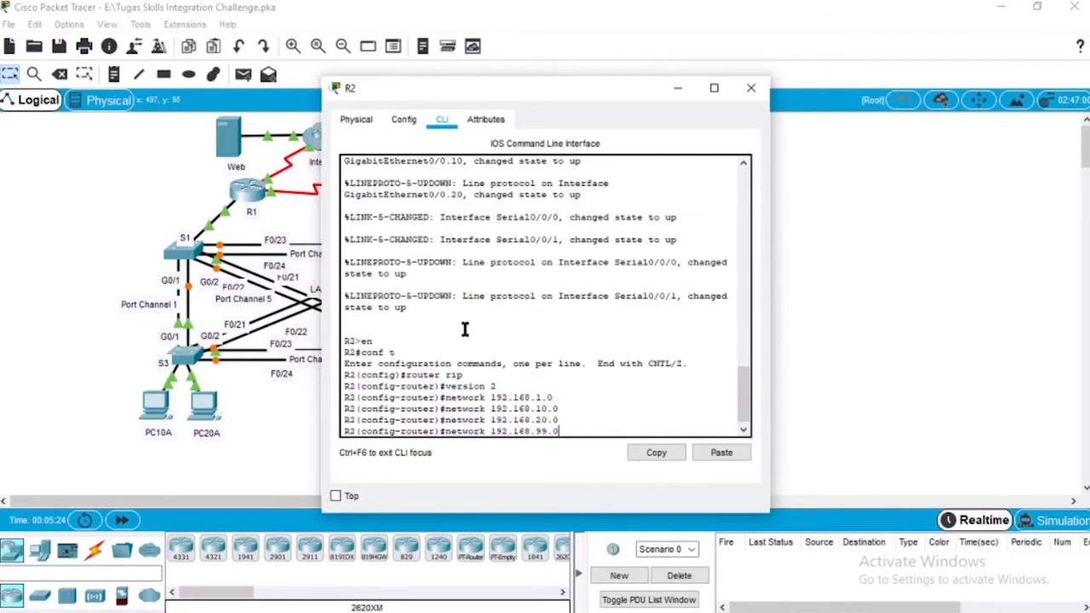
{"action": "key", "text": "Return"}
Step: Make subinterface GigabitEthernet 0/0.1 passive in R2's RIP configuration
{"action": "type", "text": "pass"}
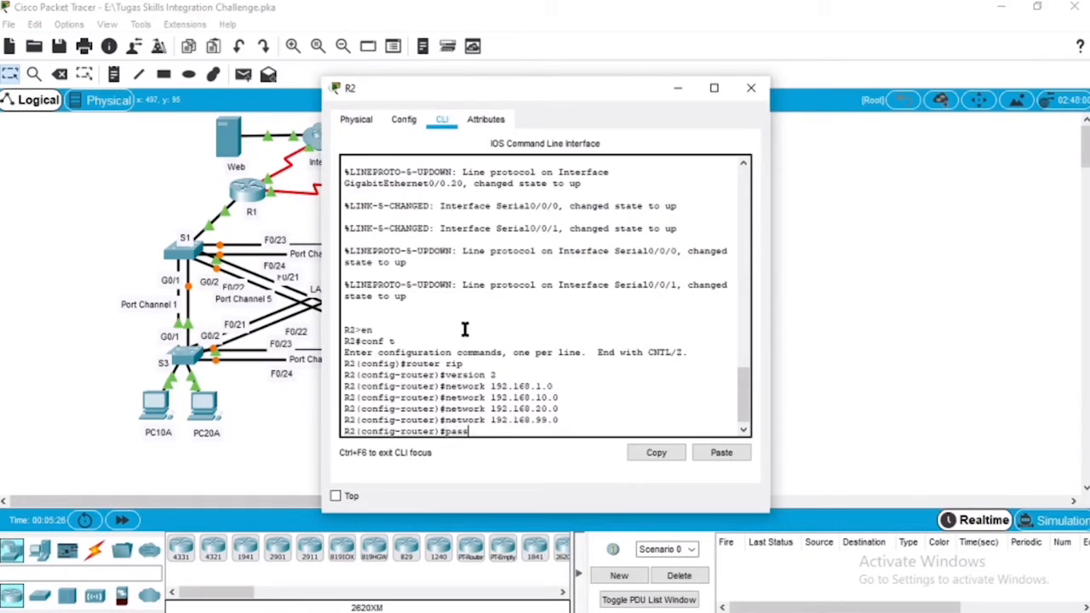
{"action": "type", "text": "ive-interface giga"}
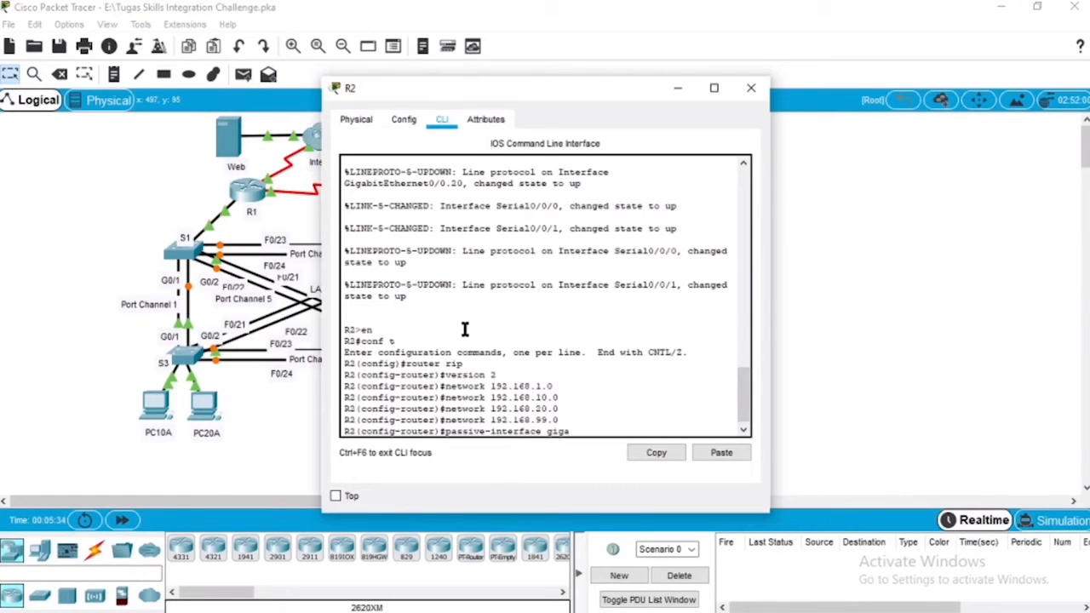
{"action": "type", "text": "bitEthernet 0/0.1"}
{"action": "key", "text": "Return"}
Step: Make subinterfaces GigabitEthernet 0/0.10 and 0/0.20 passive in R2's RIP configuration
{"action": "key", "text": "Up"}
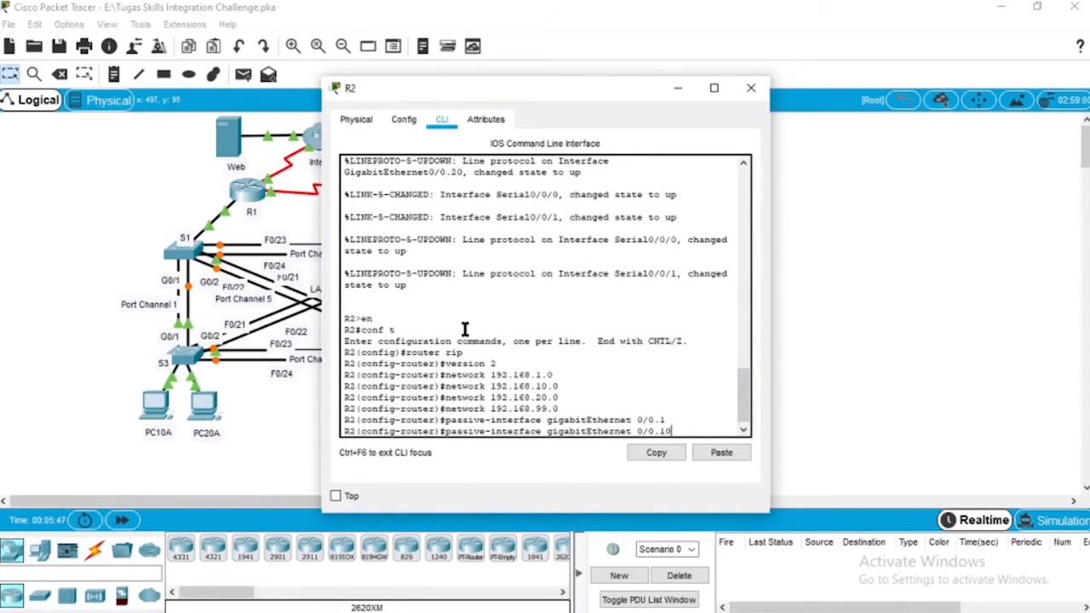
{"action": "type", "text": "0"}
{"action": "key", "text": "Return"}
{"action": "key", "text": "Up"}
{"action": "key", "text": "BackSpace"}
{"action": "key", "text": "BackSpace"}
{"action": "type", "text": "20"}
{"action": "key", "text": "Return"}
Step: Disable automatic route summarization for RIP on R2
{"action": "type", "text": "no auto-summar"}
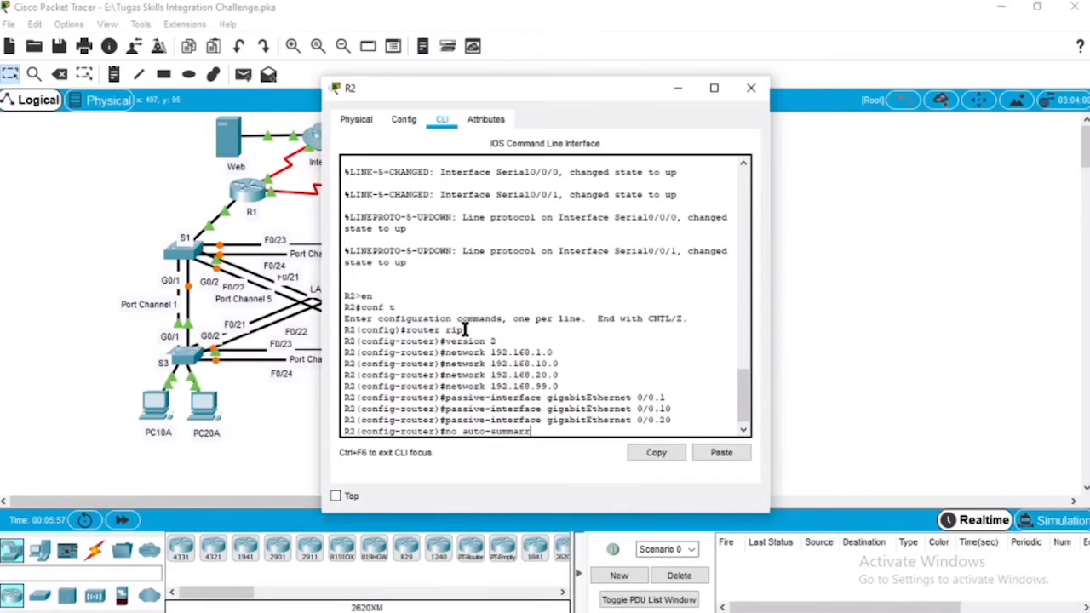
{"action": "type", "text": "y"}
{"action": "key", "text": "Return"}
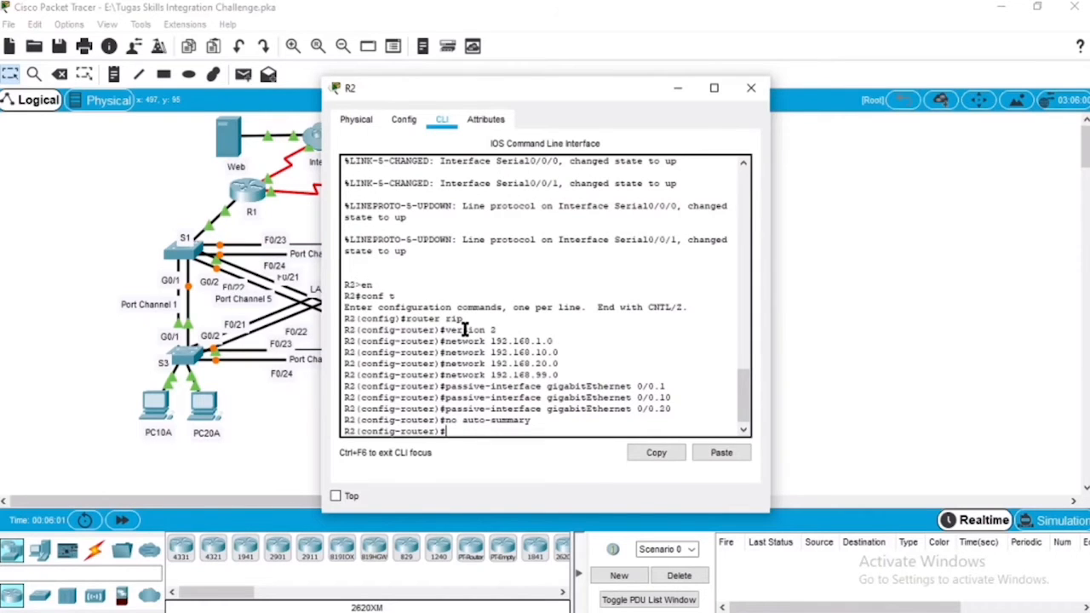
Step: Leave configuration mode on R2, save the running configuration to startup-config and close the router's window
{"action": "key", "text": "ctrl+z"}
{"action": "type", "text": "cop"}
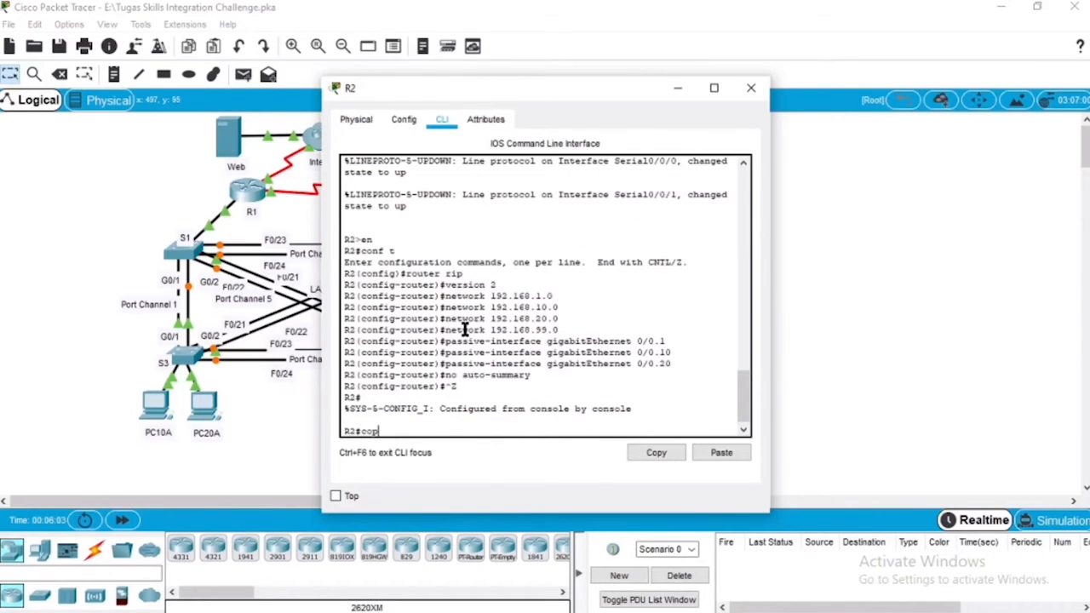
{"action": "type", "text": "y running-config st"}
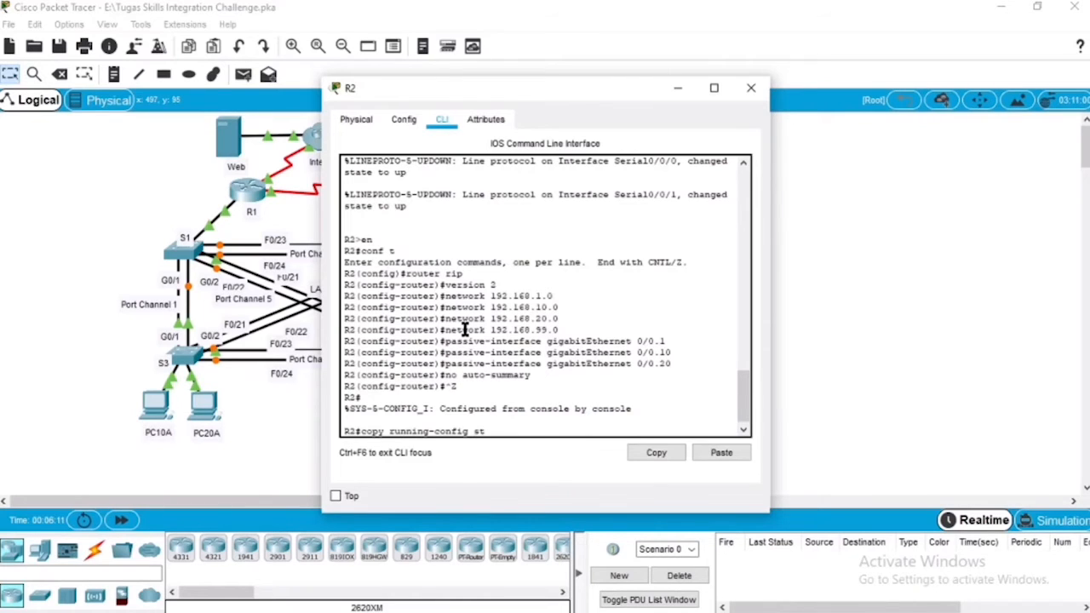
{"action": "type", "text": "artu"}
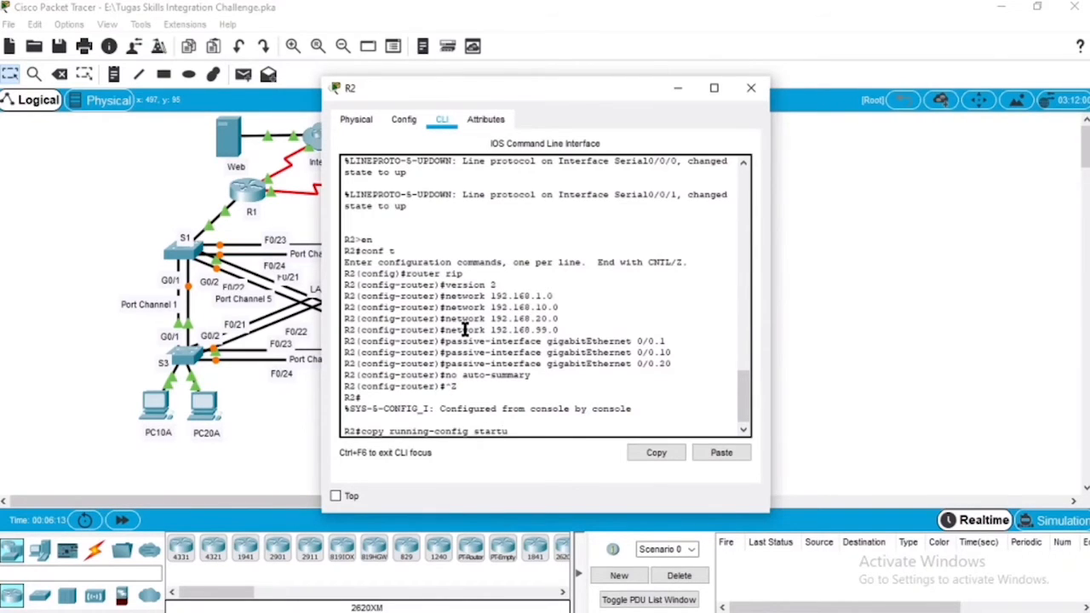
{"action": "type", "text": "p-config"}
{"action": "key", "text": "Return"}
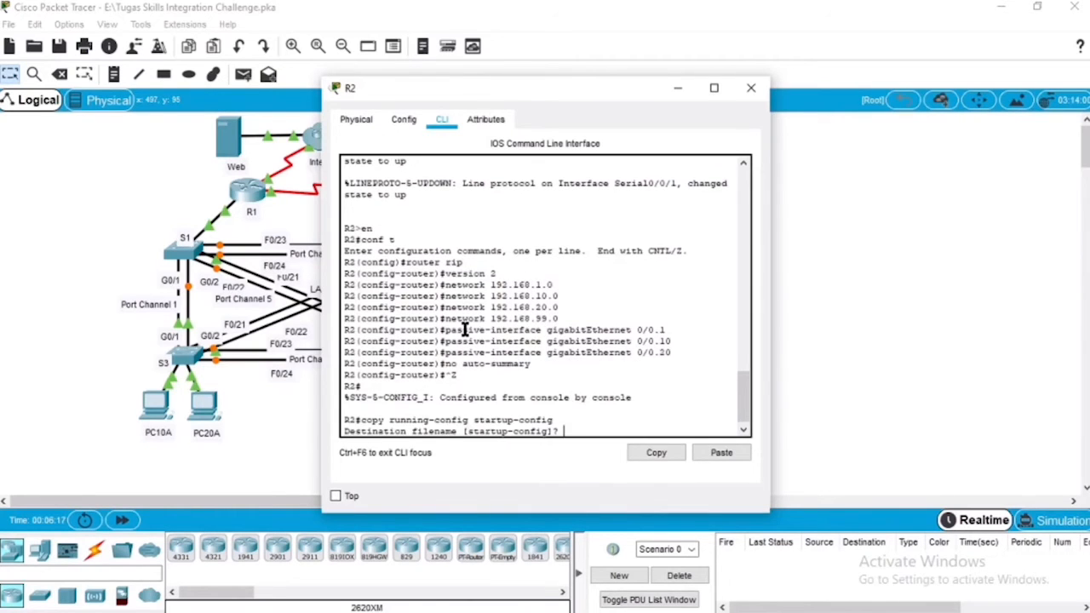
{"action": "key", "text": "Return"}
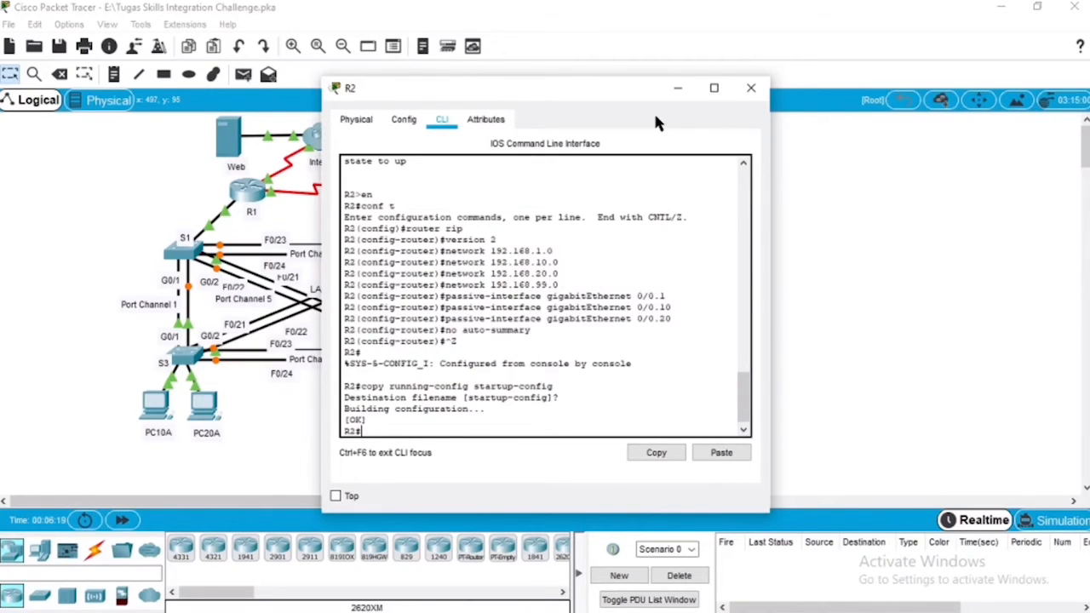
{"action": "left_click", "coordinate": [750, 88]}
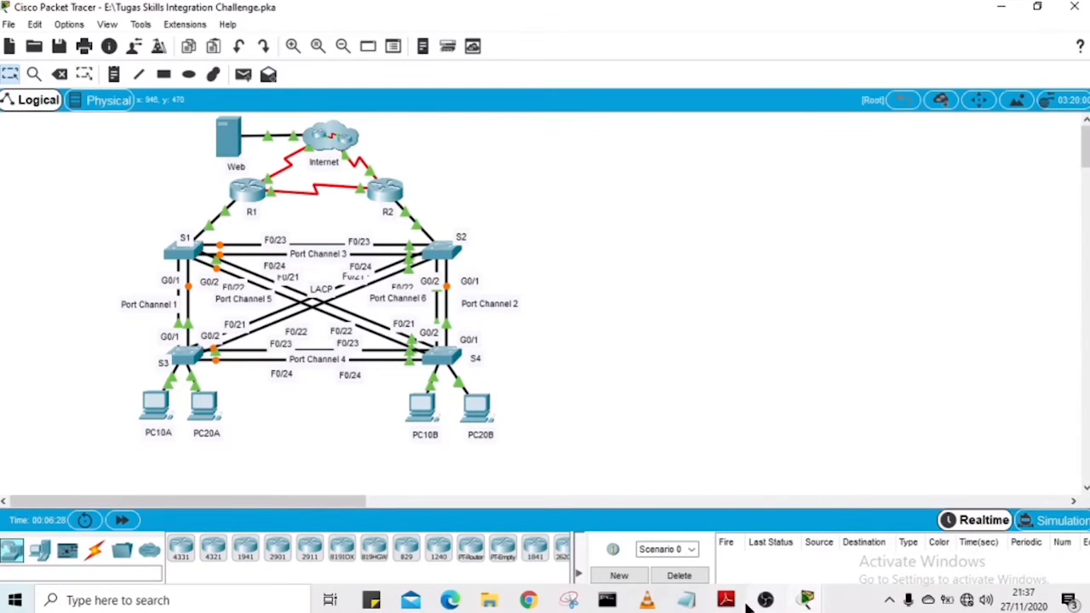
Step: Switch to the challenge PDF in Adobe Reader and review the VTP and VLANs requirements for the switches
{"action": "left_click", "coordinate": [725, 599]}
{"action": "left_click", "coordinate": [451, 311]}
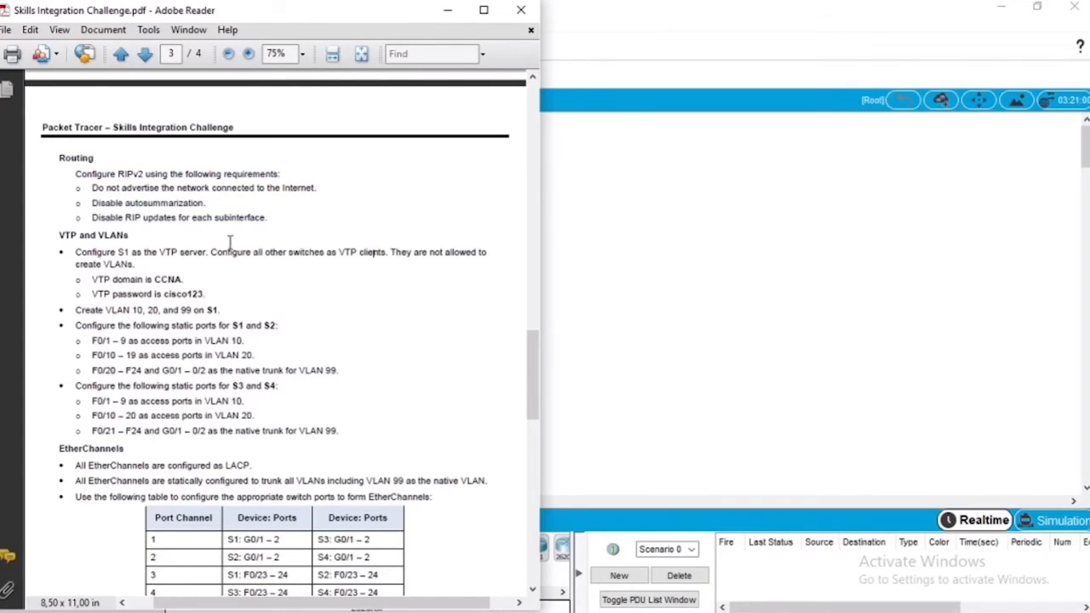
{"action": "left_click_drag", "start_coordinate": [57, 234], "coordinate": [347, 428]}
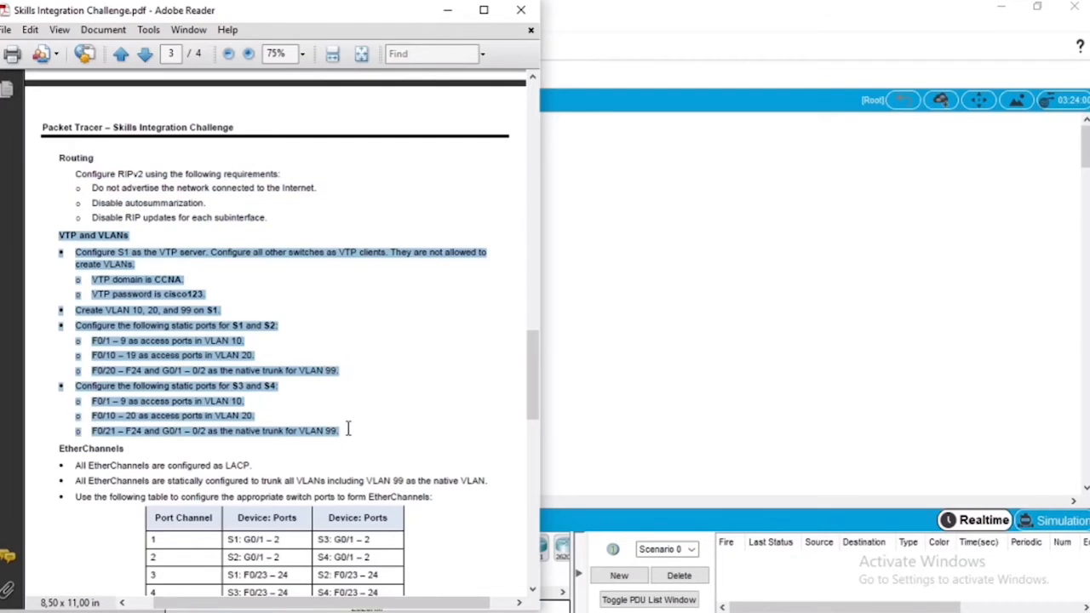
{"action": "left_click", "coordinate": [56, 240]}
{"action": "left_click_drag", "start_coordinate": [72, 254], "coordinate": [386, 255]}
{"action": "left_click", "coordinate": [642, 264]}
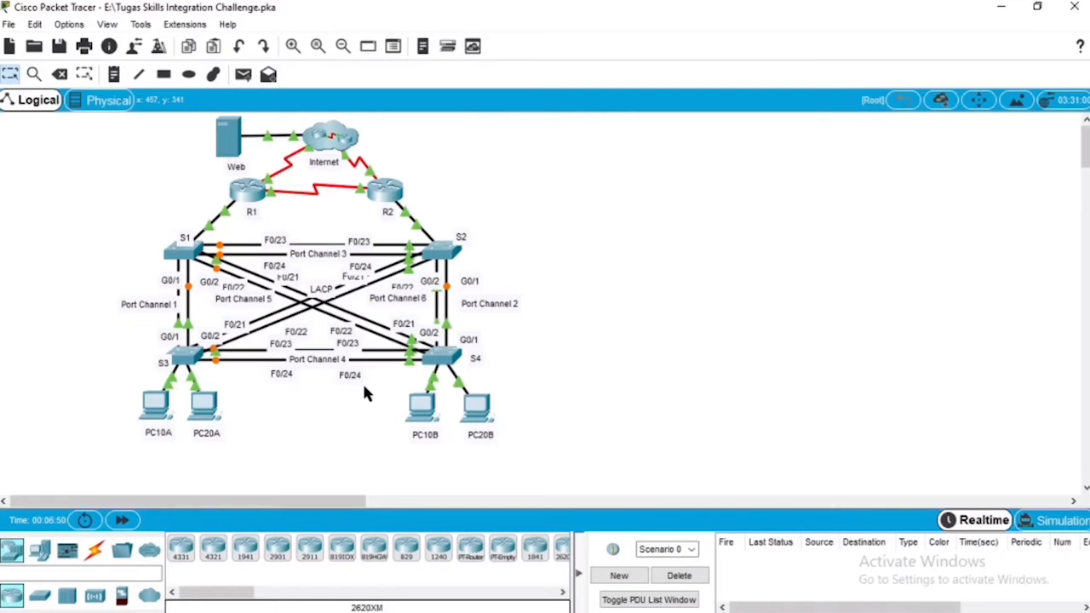
Step: In Packet Tracer, enter global configuration mode on switch S1 and set its VTP mode to server
{"action": "left_click", "coordinate": [189, 264]}
{"action": "left_click", "coordinate": [441, 120]}
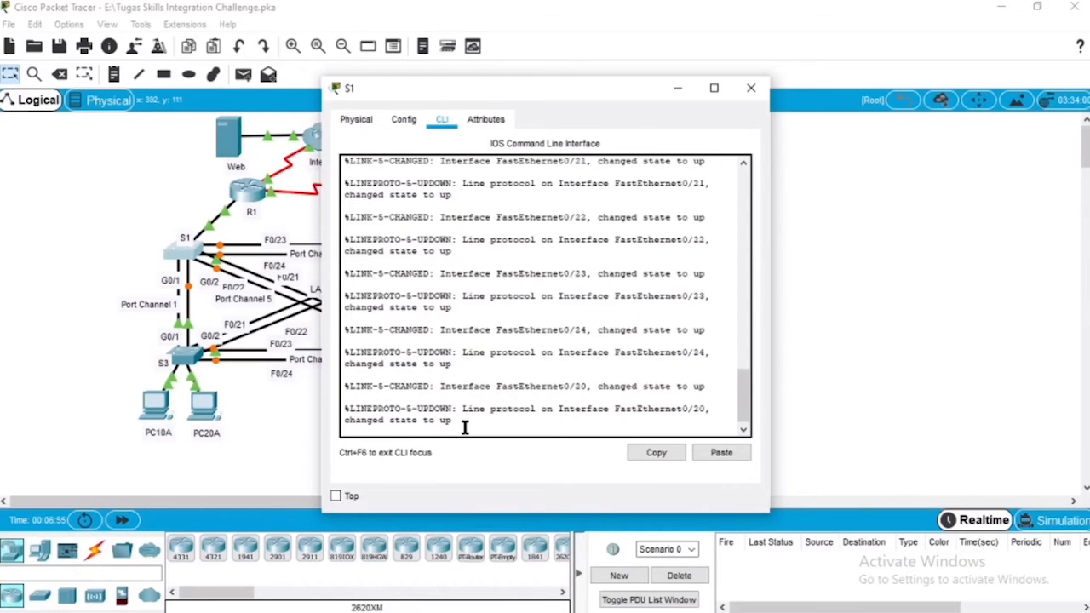
{"action": "key", "text": "Return"}
{"action": "type", "text": "en"}
{"action": "key", "text": "Return"}
{"action": "type", "text": "conf t"}
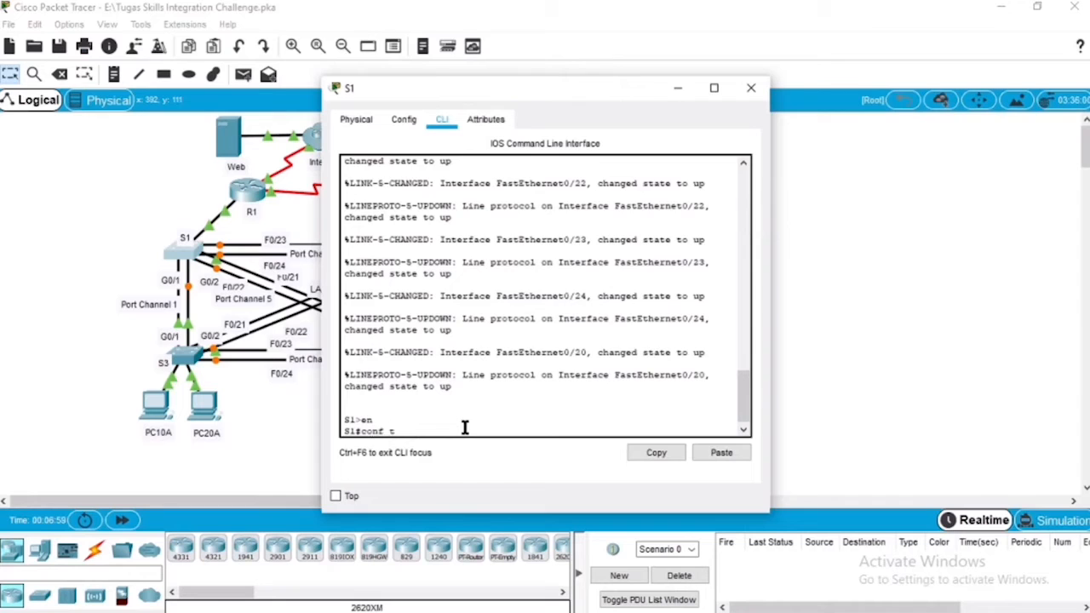
{"action": "key", "text": "Return"}
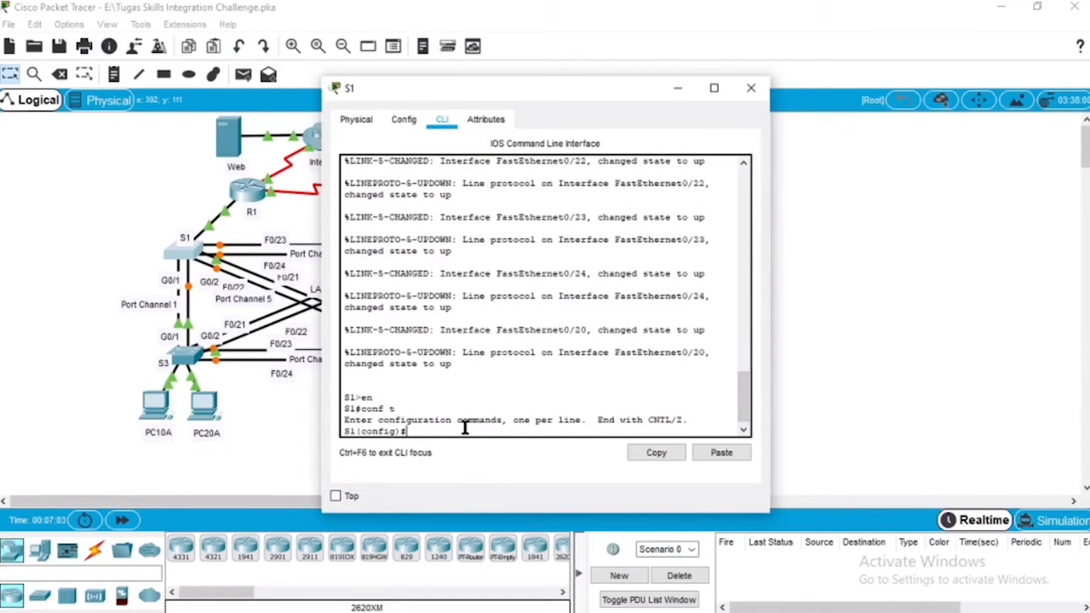
{"action": "type", "text": "vtp mode server"}
{"action": "key", "text": "Return"}
Step: Set the VTP domain on S1 to CCNA
{"action": "key", "text": "Up"}
{"action": "key", "text": "BackSpace"}
{"action": "key", "text": "BackSpace"}
{"action": "key", "text": "BackSpace"}
{"action": "key", "text": "BackSpace"}
{"action": "key", "text": "BackSpace"}
{"action": "key", "text": "BackSpace"}
{"action": "key", "text": "BackSpace"}
{"action": "key", "text": "BackSpace"}
{"action": "key", "text": "BackSpace"}
{"action": "key", "text": "BackSpace"}
{"action": "key", "text": "BackSpace"}
{"action": "type", "text": "domain CCNA"}
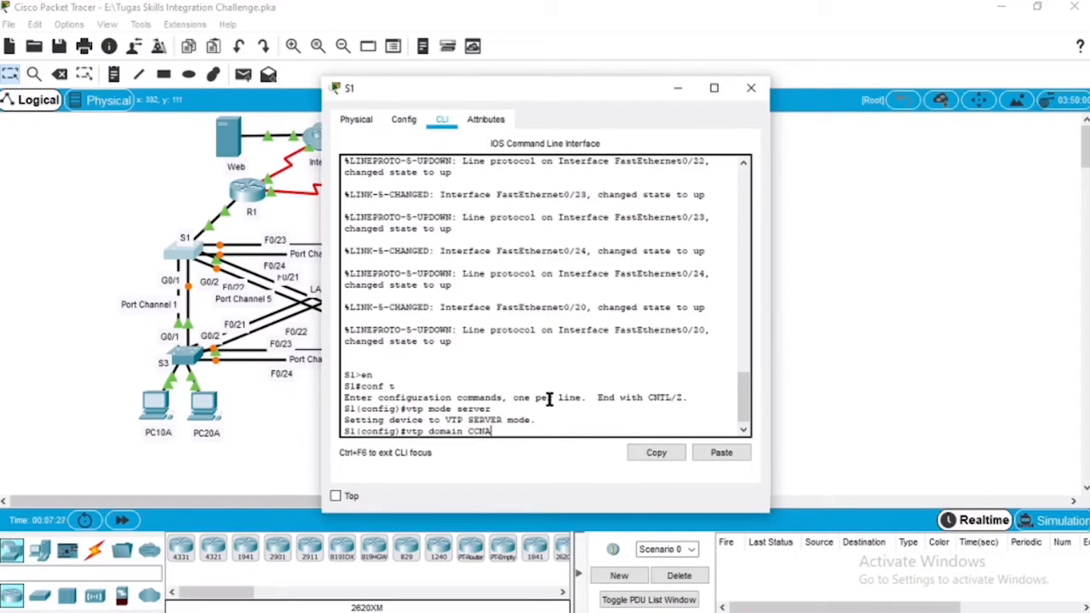
{"action": "key", "text": "Return"}
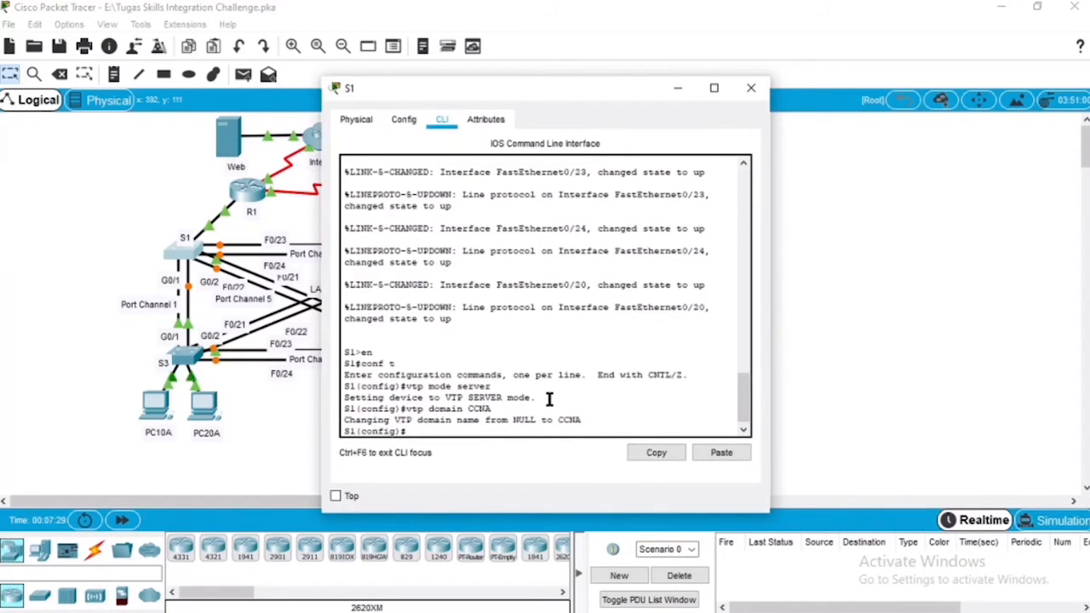
Step: Set the VTP password on S1 as given in the challenge requirements
{"action": "type", "text": "vtp passw"}
{"action": "type", "text": "ord cisco123"}
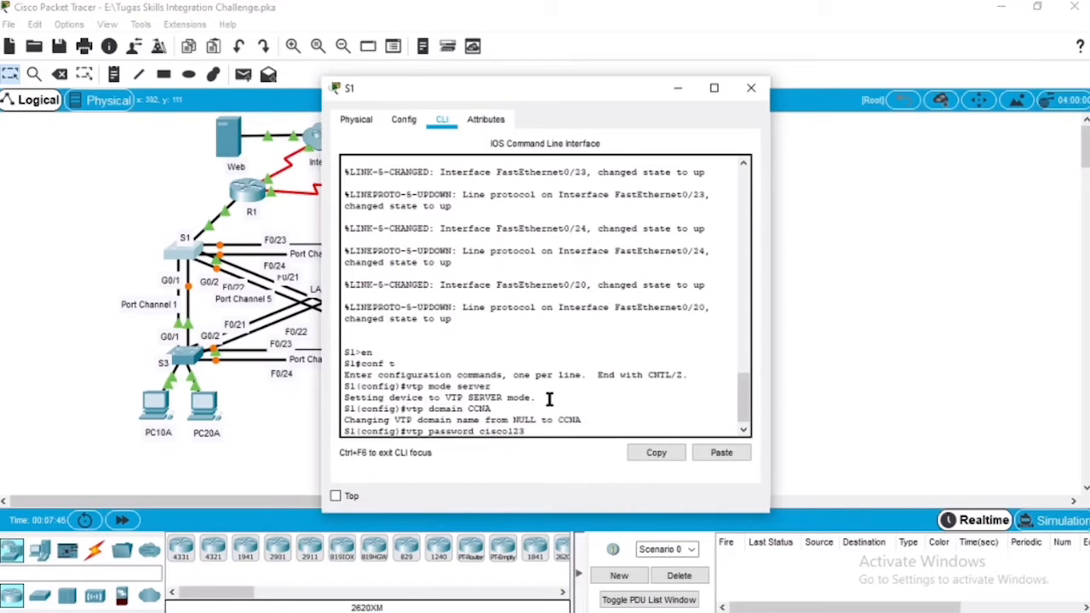
{"action": "key", "text": "Return"}
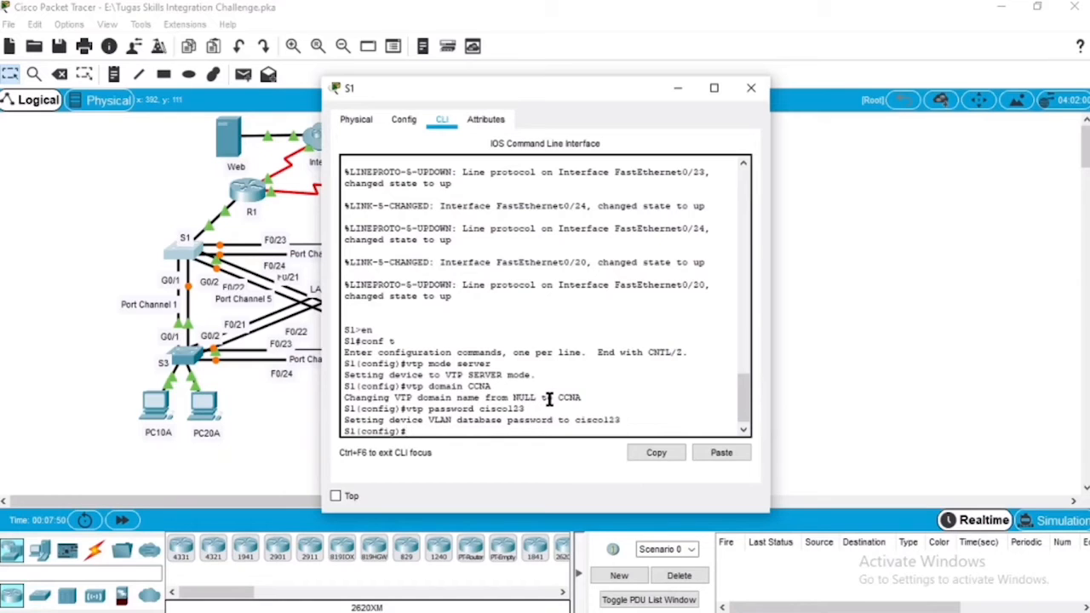
Step: Create VLANs 10, 20 and 99 on S1, and close the switch's window
{"action": "type", "text": "vlan 10"}
{"action": "key", "text": "Return"}
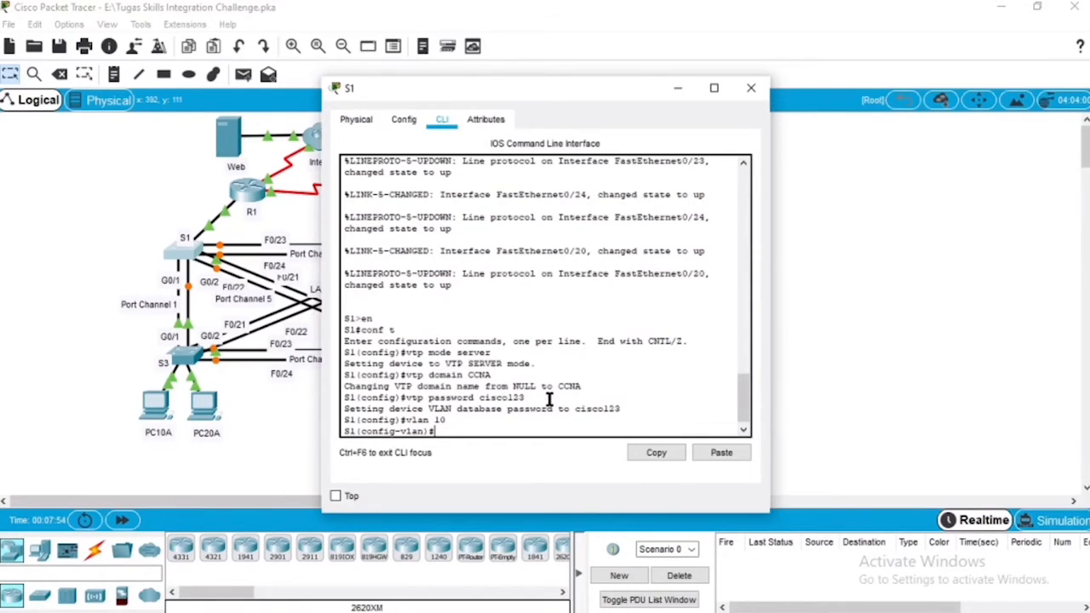
{"action": "type", "text": "n)#vl 20"}
{"action": "key", "text": "Return"}
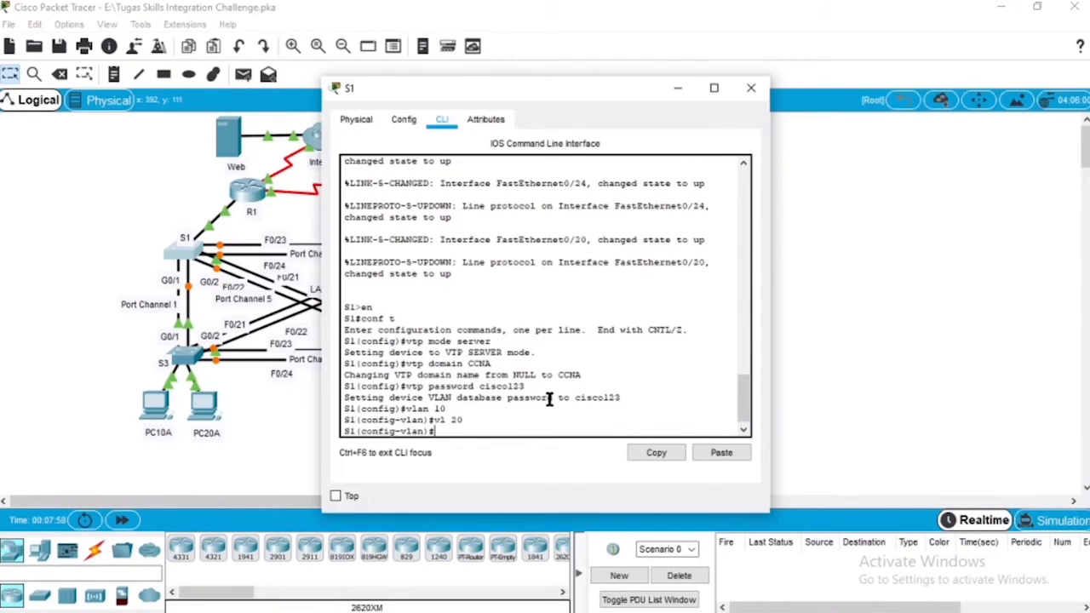
{"action": "type", "text": "vl 99"}
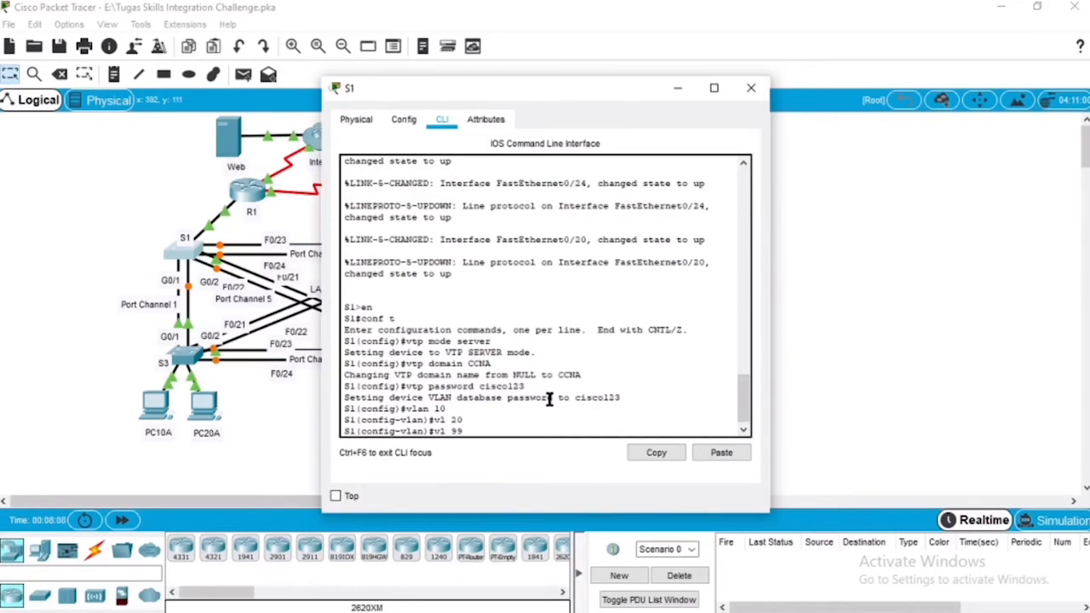
{"action": "key", "text": "Return"}
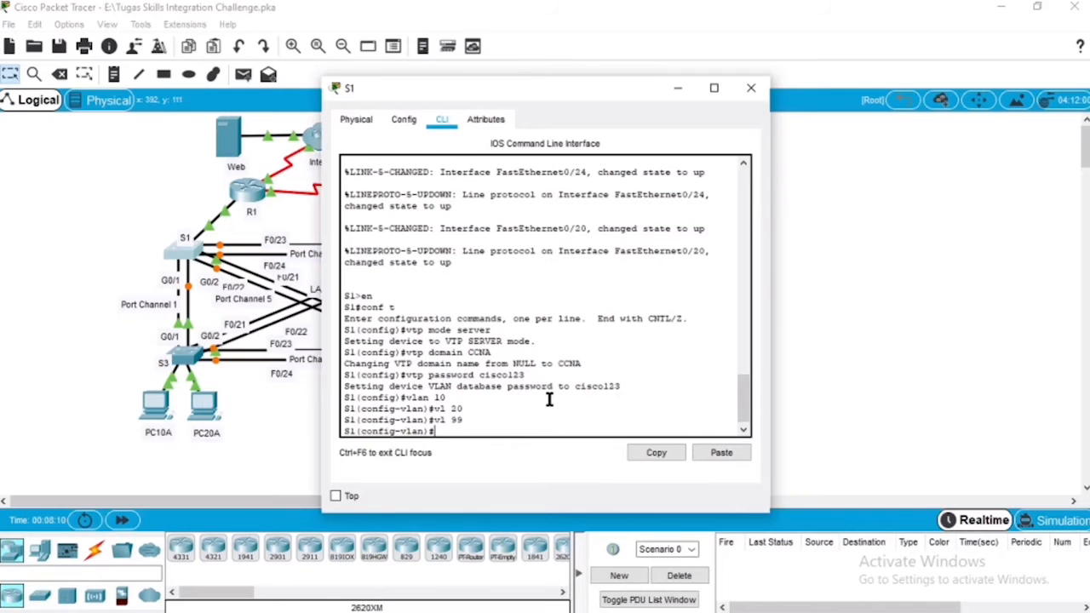
{"action": "left_click", "coordinate": [747, 89]}
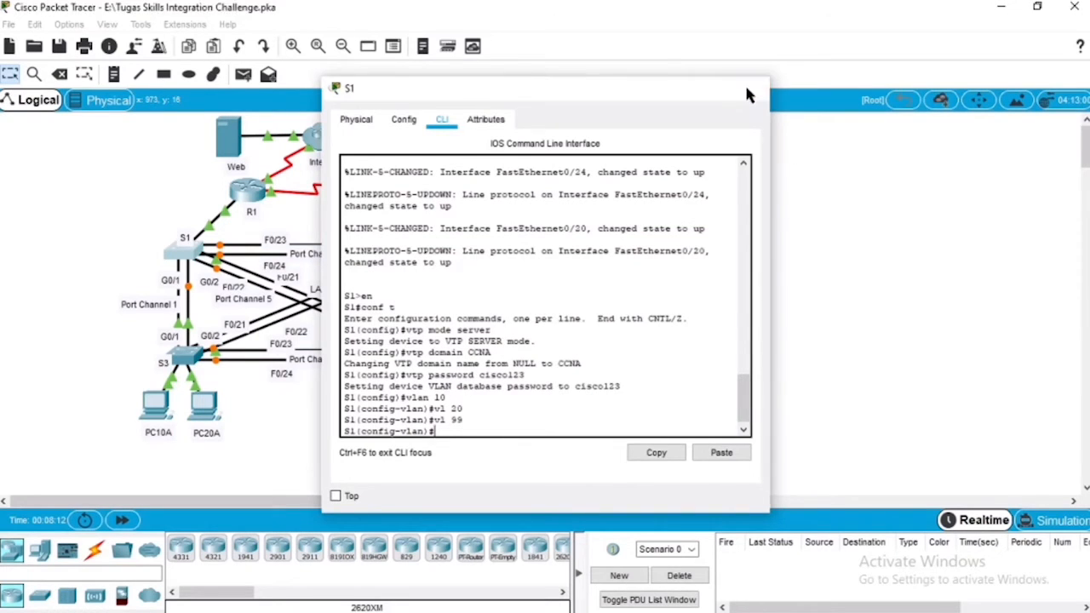
Step: Enter global configuration mode on switch S2 and set its VTP mode to client
{"action": "left_click", "coordinate": [433, 243]}
{"action": "left_click", "coordinate": [444, 121]}
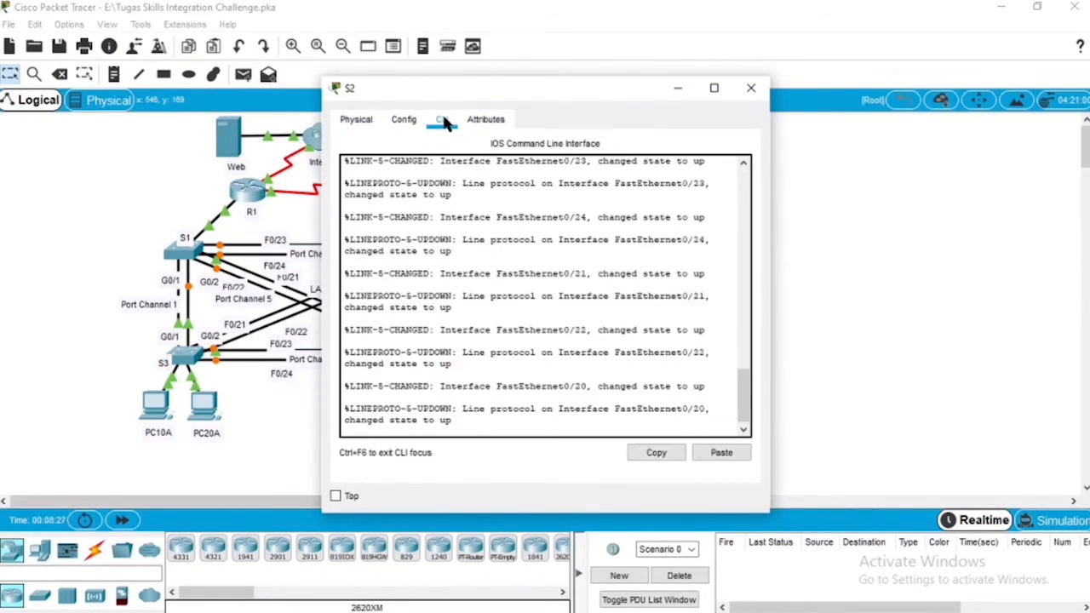
{"action": "key", "text": "Return"}
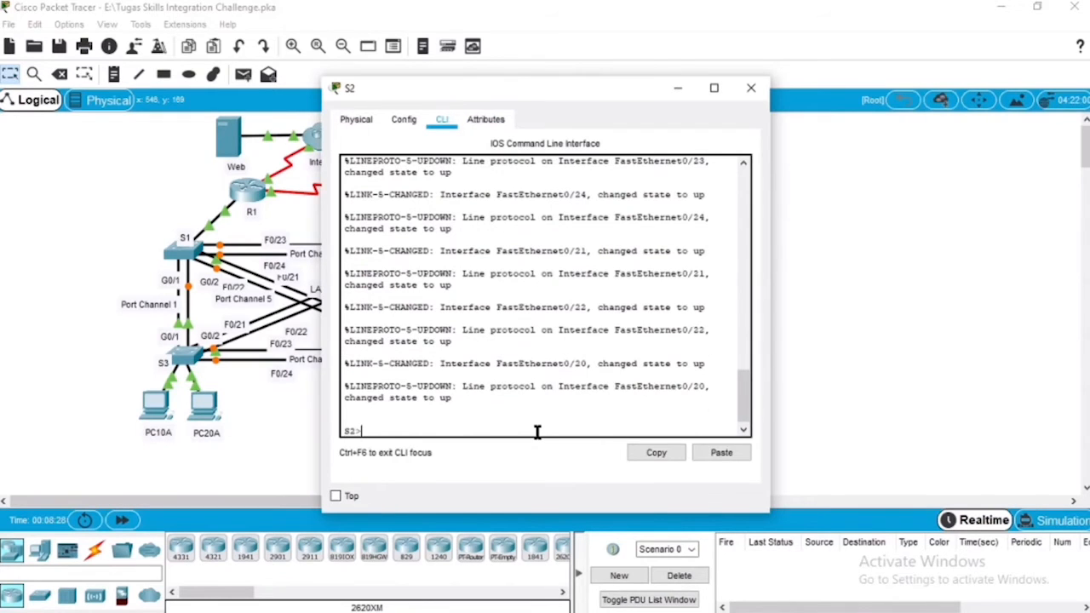
{"action": "type", "text": "en"}
{"action": "key", "text": "Return"}
{"action": "type", "text": "conf t"}
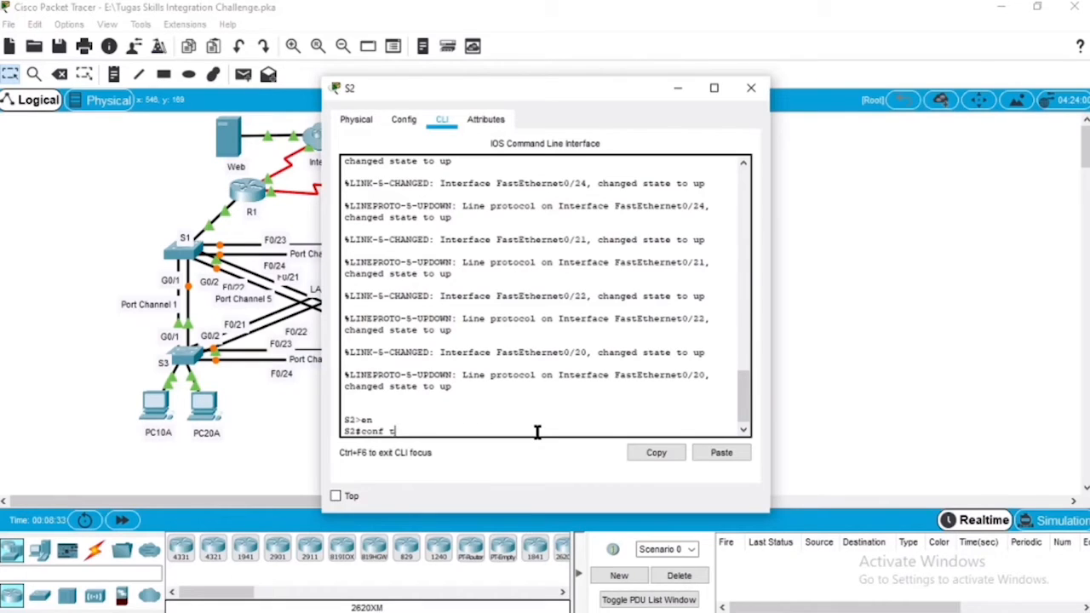
{"action": "key", "text": "Return"}
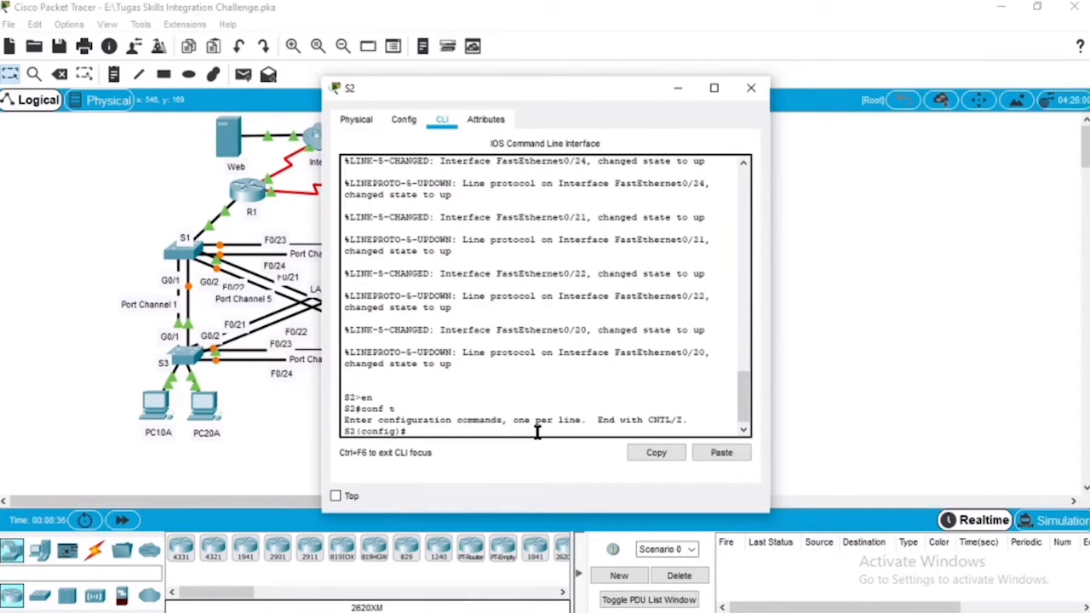
{"action": "type", "text": "vtp mo"}
{"action": "type", "text": "de client"}
{"action": "key", "text": "Return"}
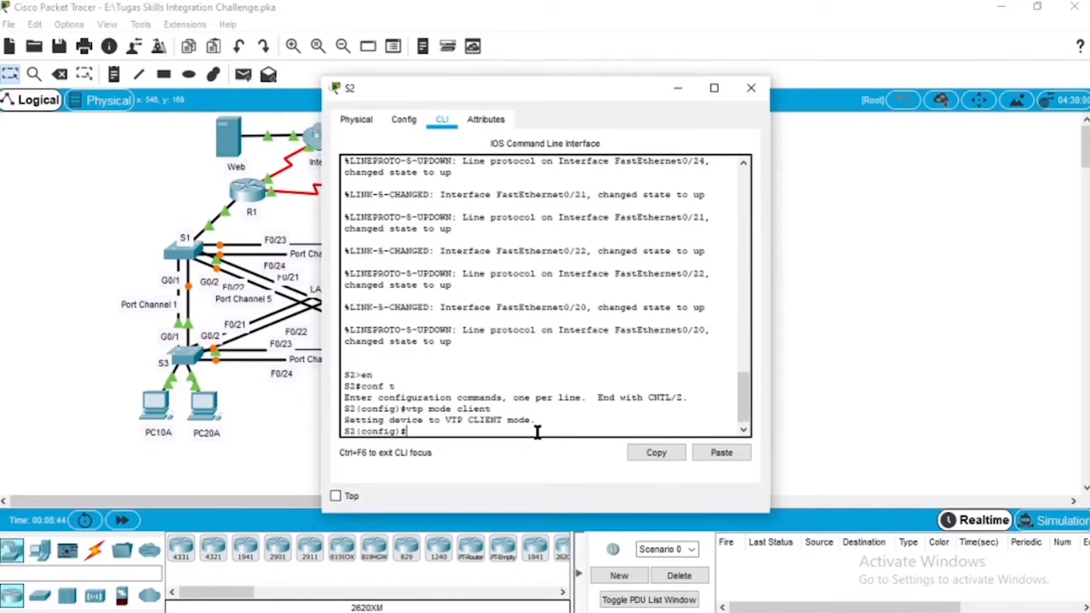
Step: Set the VTP domain on S2 to CCNA
{"action": "type", "text": "vtp domain CCNA"}
{"action": "key", "text": "Return"}
Step: Set the VTP password on S2 to the same one used on S1
{"action": "type", "text": "vtp p"}
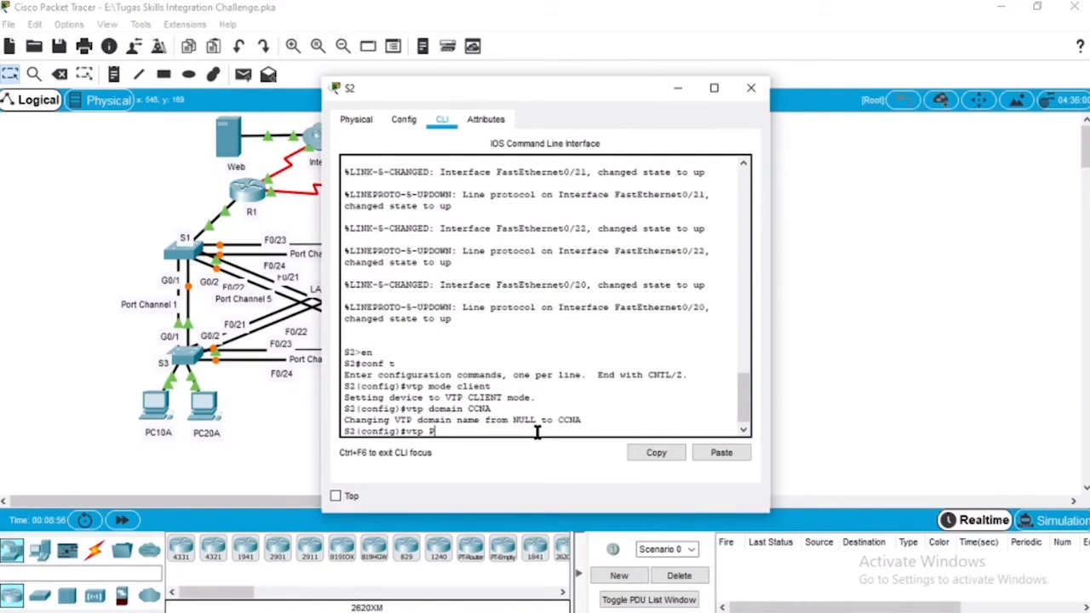
{"action": "type", "text": "assword cisco123"}
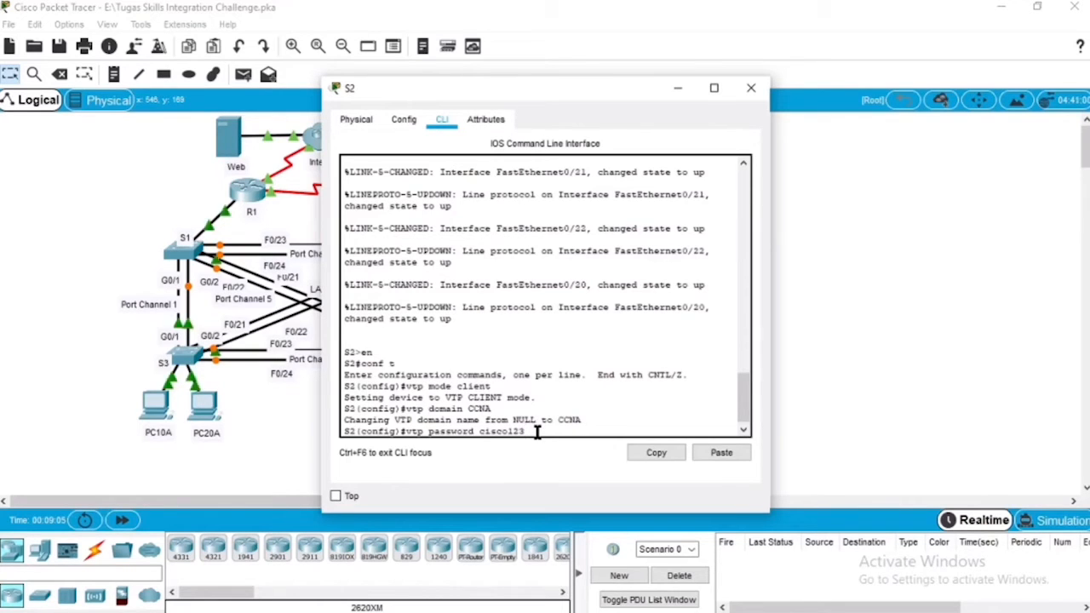
{"action": "key", "text": "Return"}
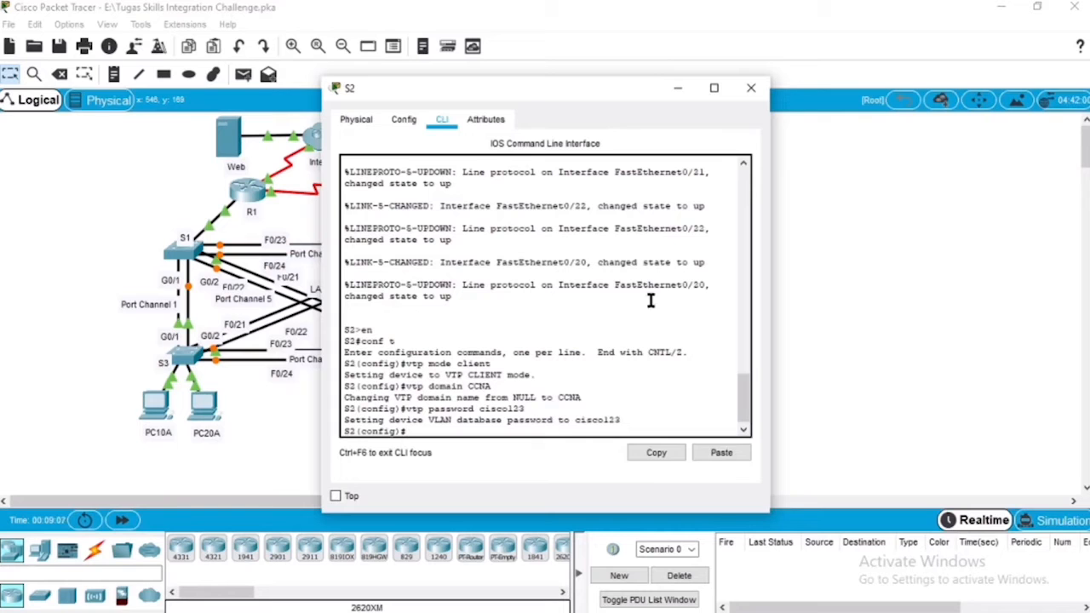
Step: Close S2's window, open the command line of switch S3 and enter global configuration mode
{"action": "left_click", "coordinate": [751, 88]}
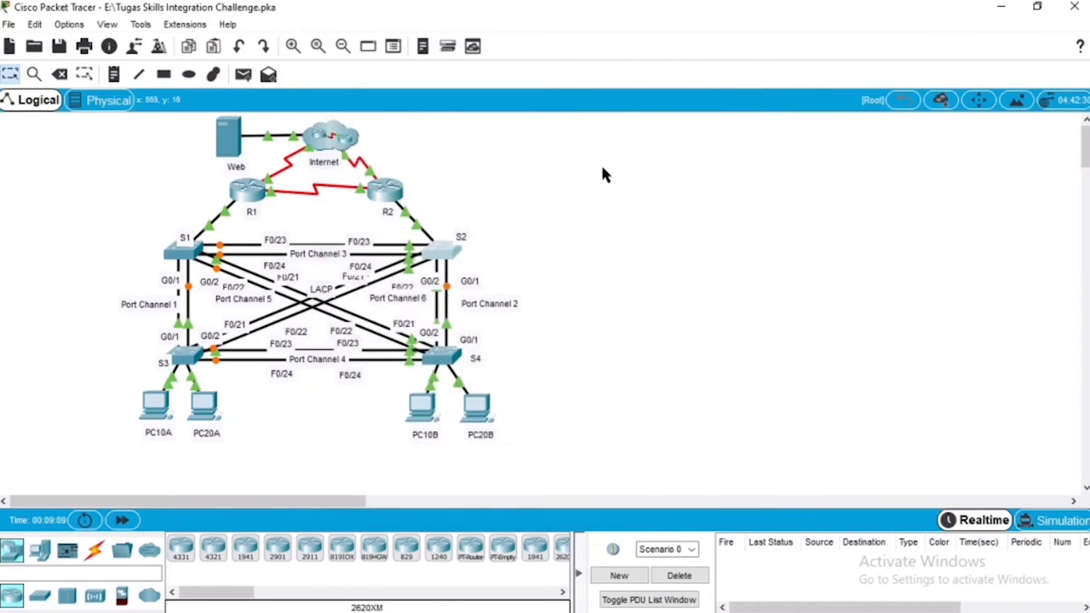
{"action": "left_click", "coordinate": [189, 357]}
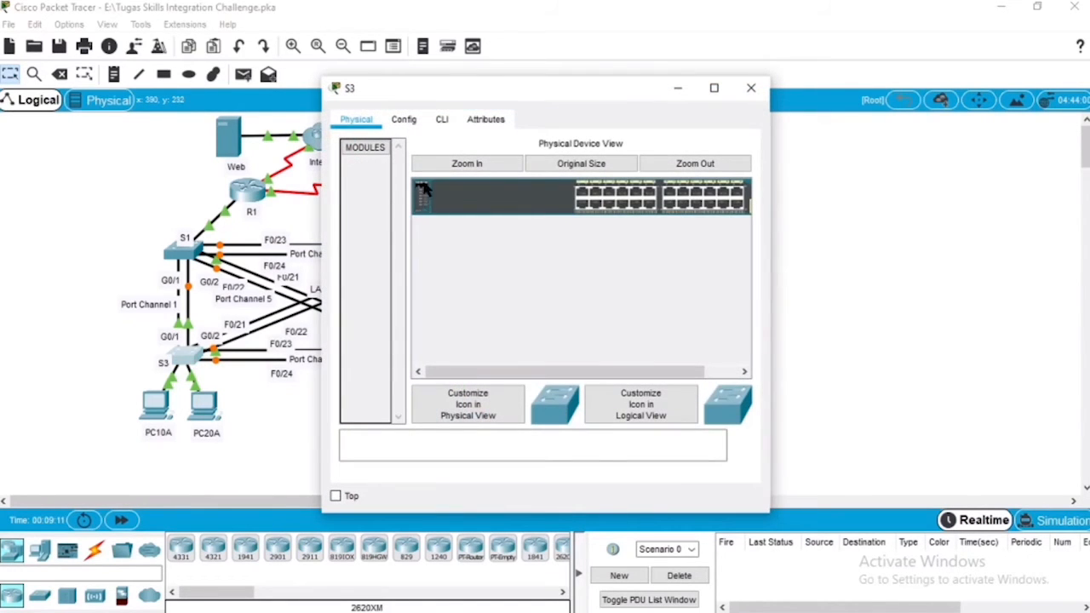
{"action": "left_click", "coordinate": [443, 120]}
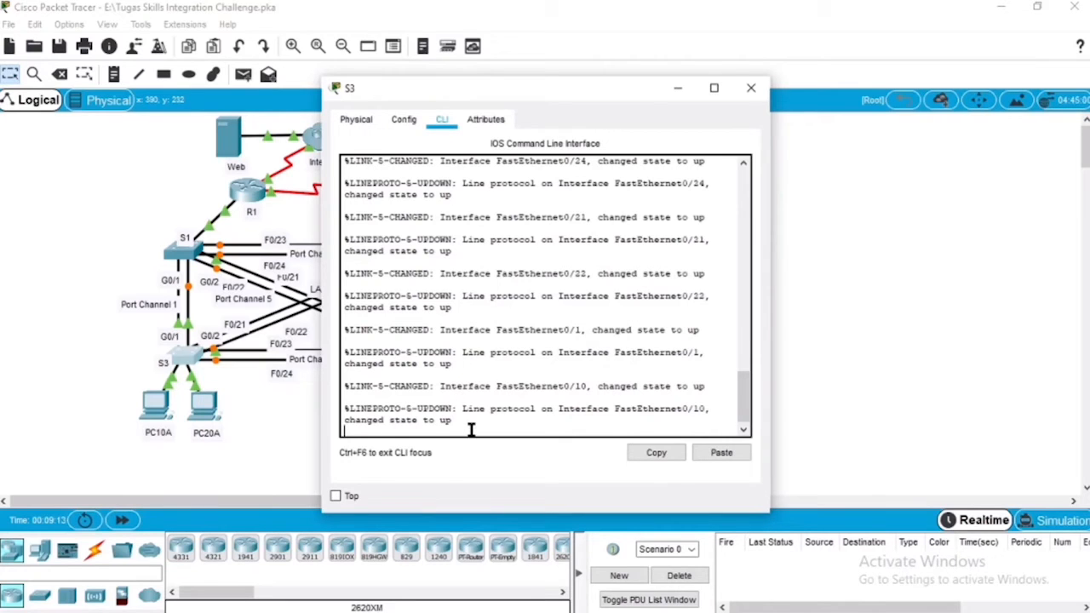
{"action": "key", "text": "Return"}
{"action": "type", "text": "en"}
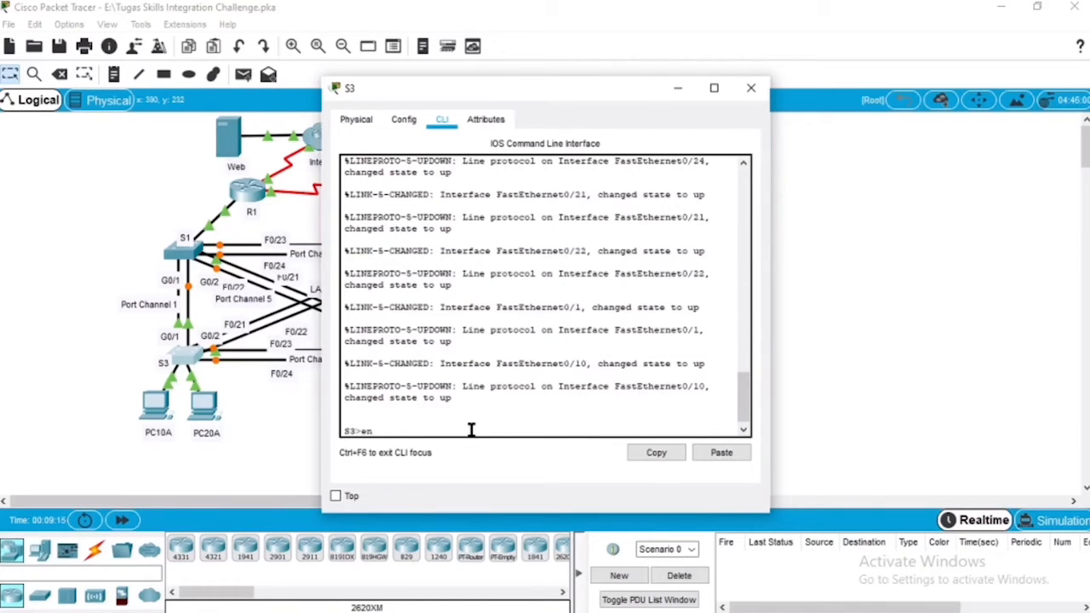
{"action": "key", "text": "Return"}
{"action": "type", "text": "conf t"}
{"action": "key", "text": "Return"}
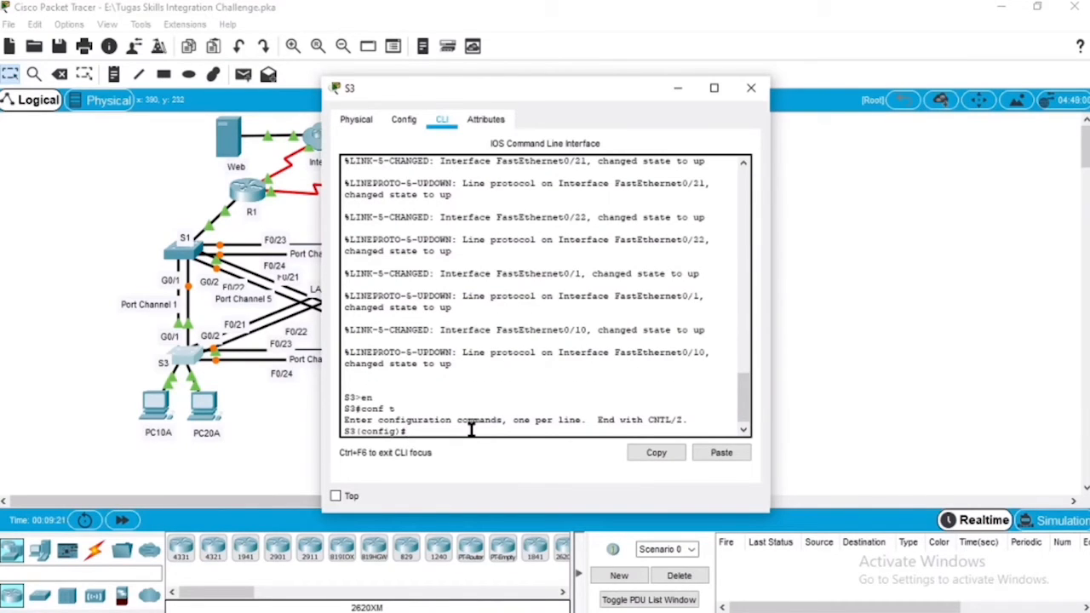
Step: Set the VTP mode on S3 to client and its VTP domain to CCNA
{"action": "type", "text": "vtp mode client"}
{"action": "key", "text": "Return"}
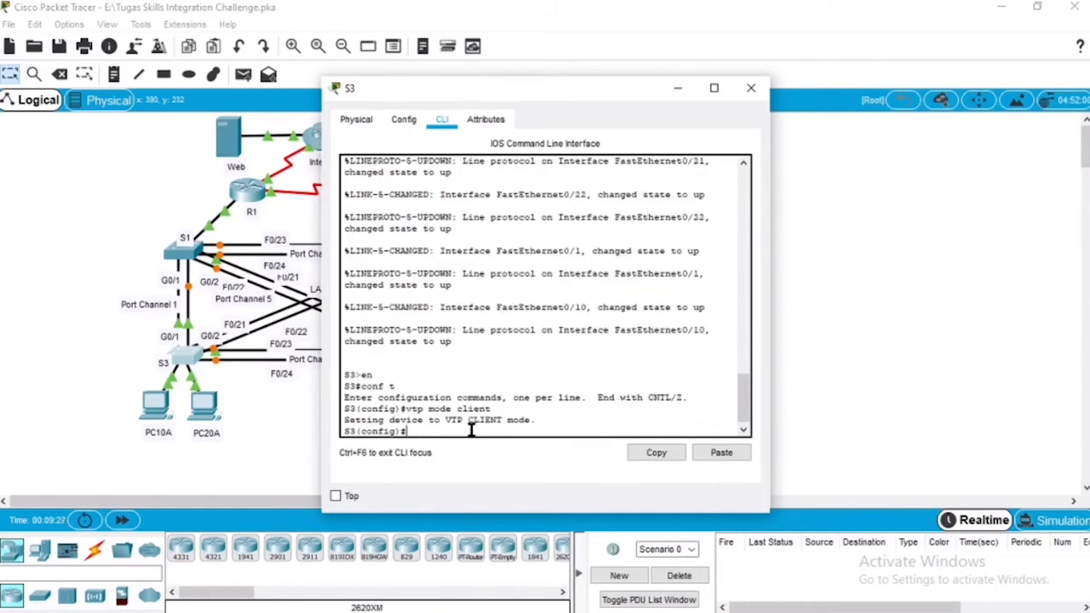
{"action": "type", "text": "vtp domain CCNA"}
{"action": "key", "text": "Return"}
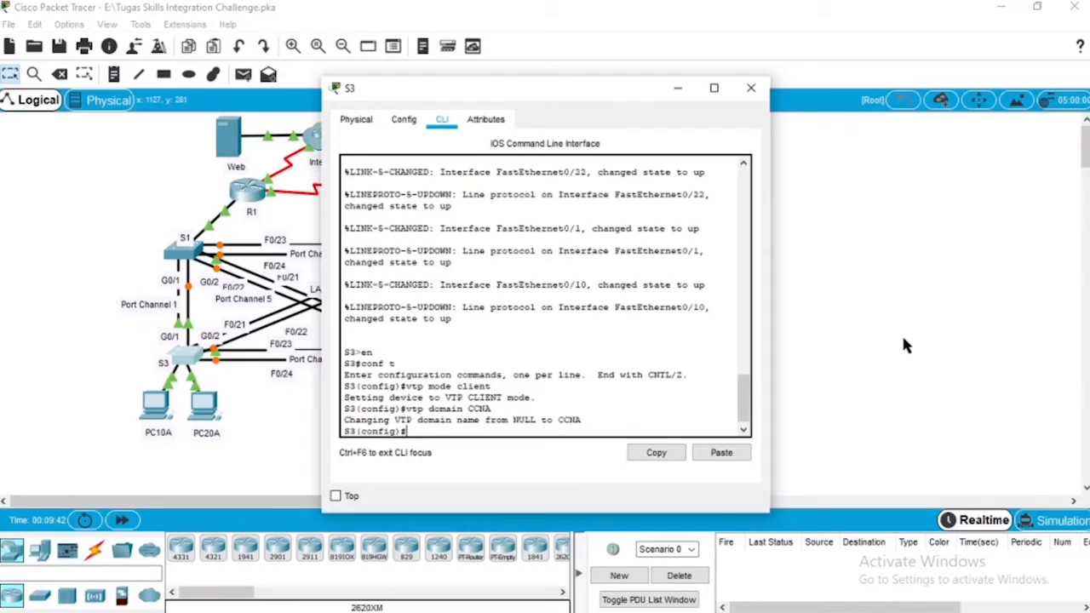
Step: Set the VTP password on S3 to the one given in the assignment, and close the switch's window
{"action": "type", "text": "vtp password cisco123"}
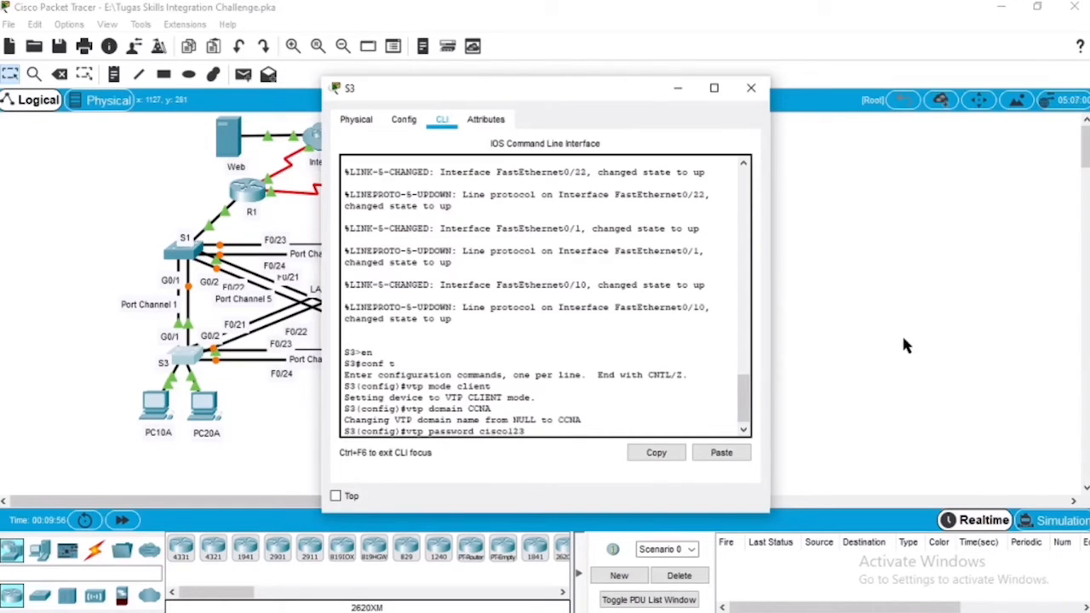
{"action": "key", "text": "Return"}
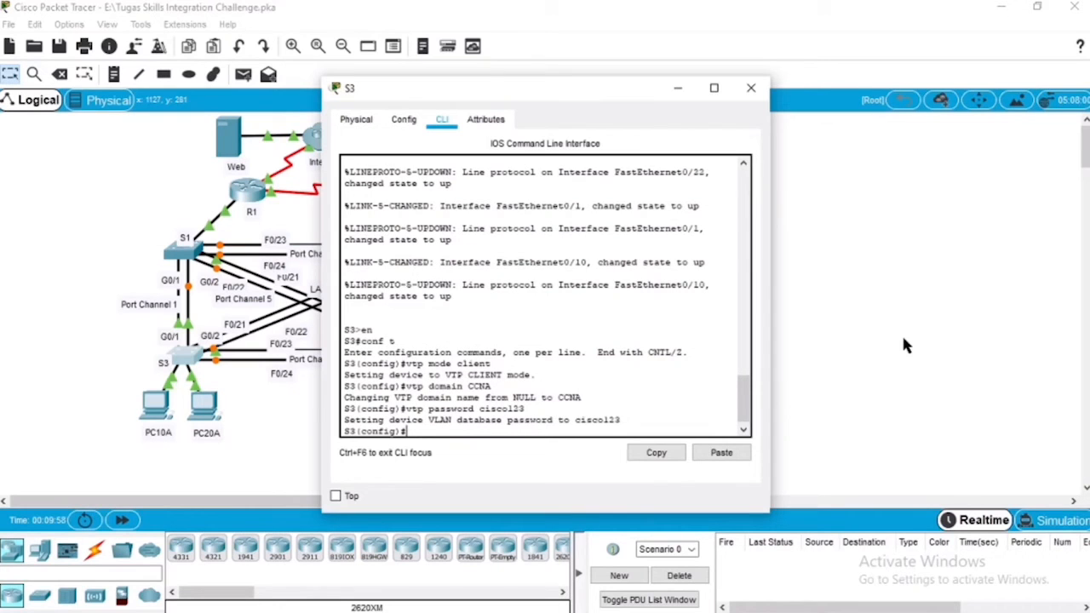
{"action": "left_click", "coordinate": [750, 89]}
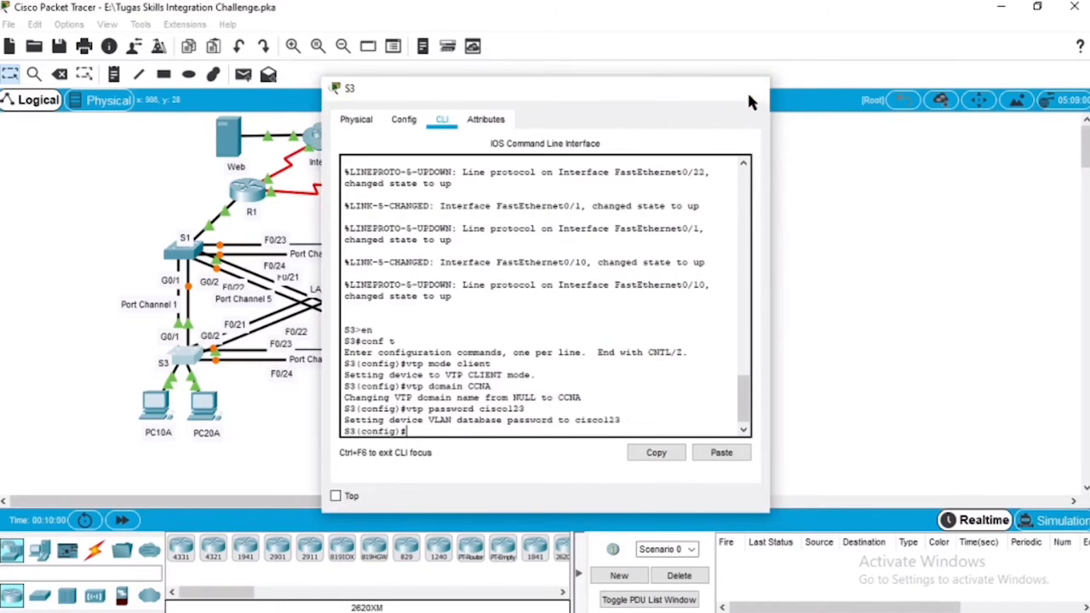
Step: Open the command line of switch S4 and enter global configuration mode
{"action": "left_click", "coordinate": [442, 353]}
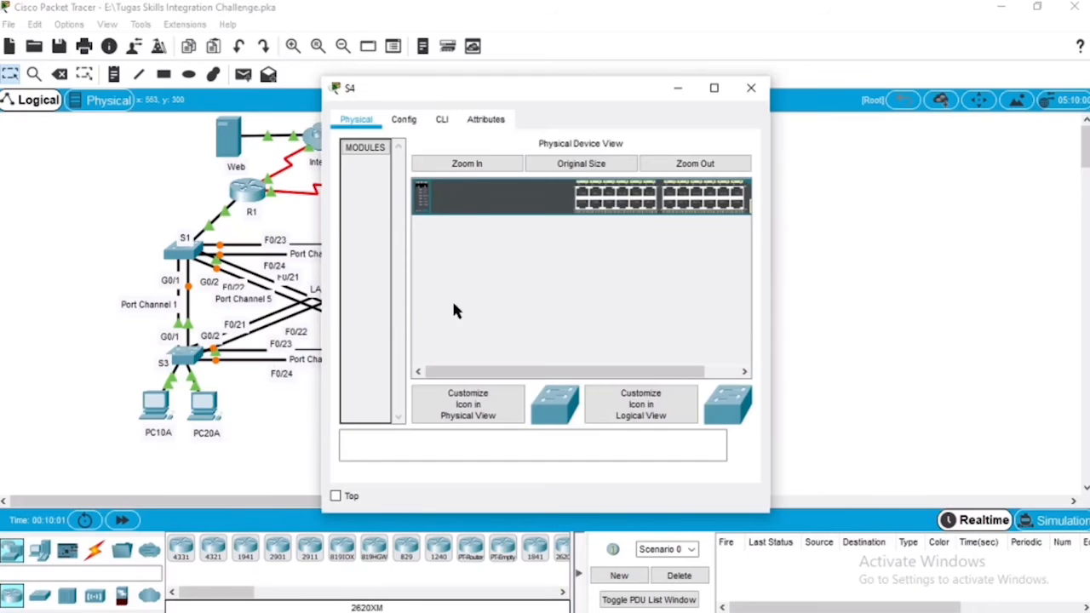
{"action": "left_click", "coordinate": [443, 122]}
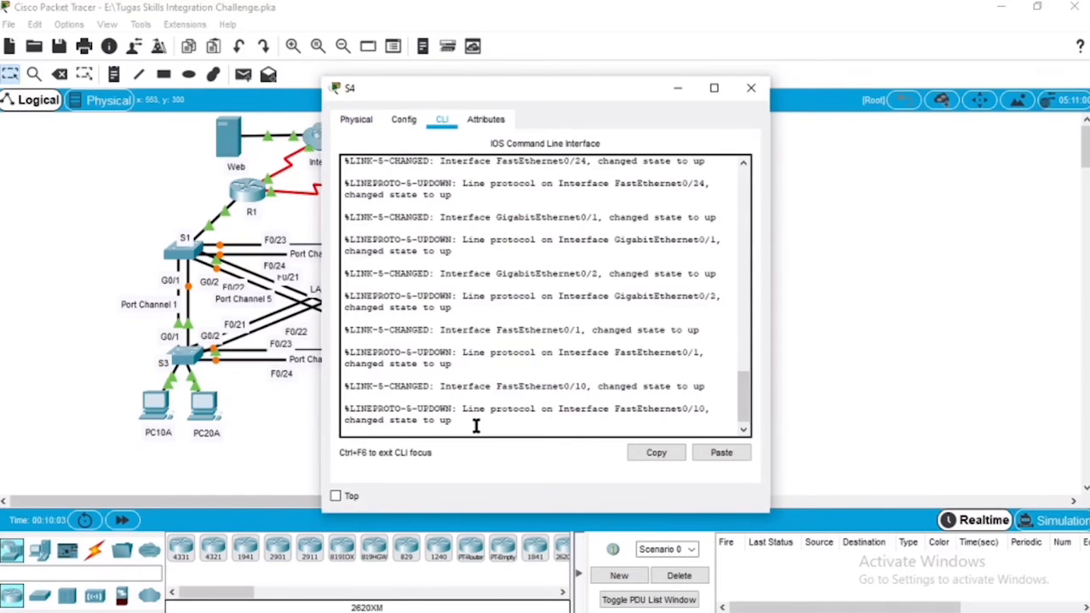
{"action": "key", "text": "Return"}
{"action": "type", "text": "en"}
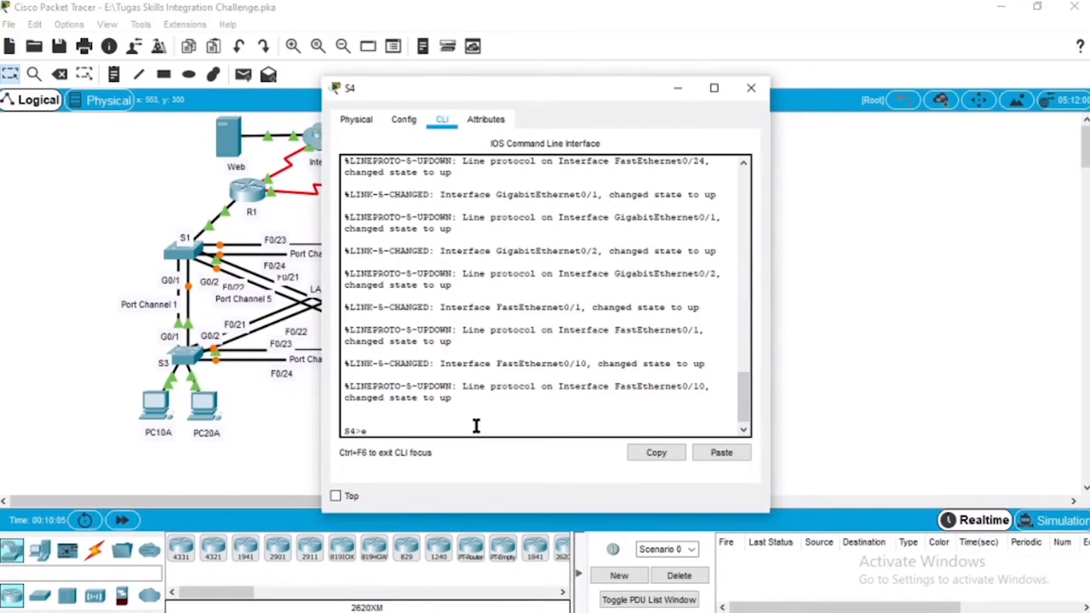
{"action": "key", "text": "Return"}
{"action": "type", "text": "conf t"}
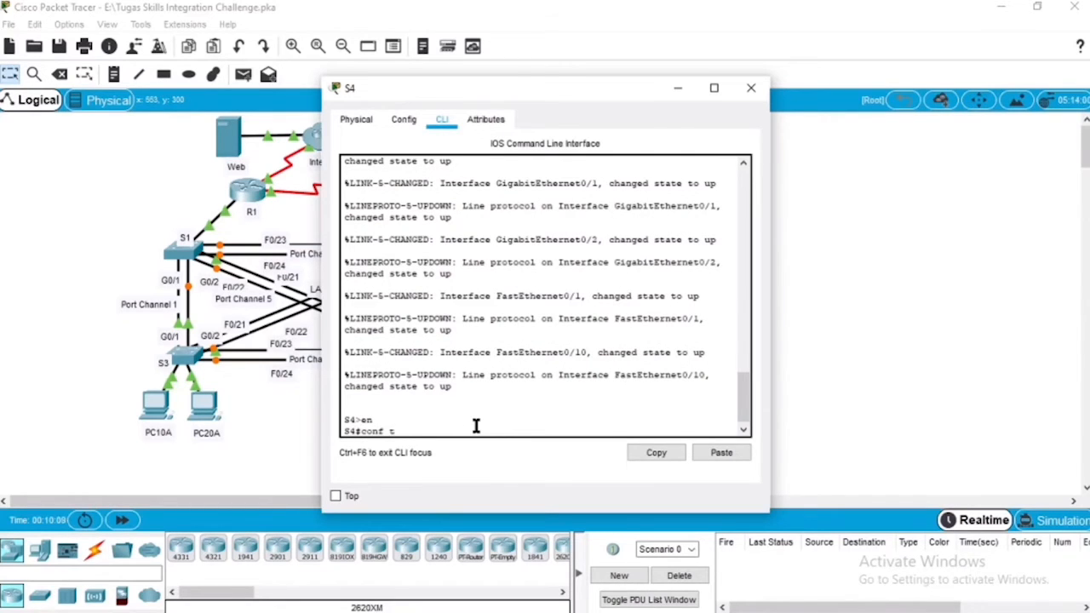
{"action": "key", "text": "Return"}
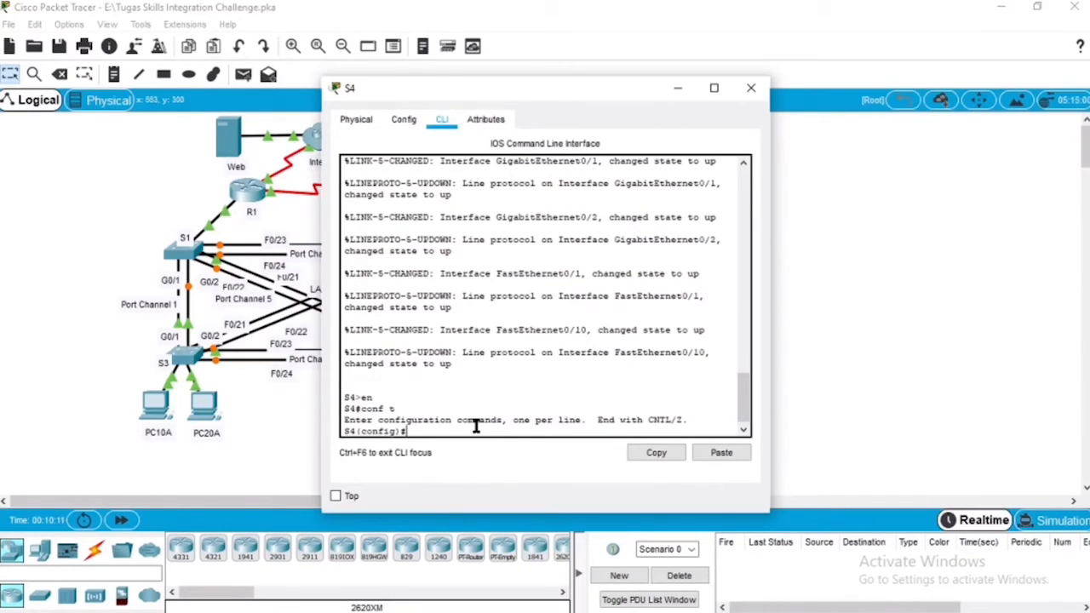
Step: Set the VTP mode on S4 to client and its VTP domain to CCNA
{"action": "type", "text": "vtp mode client"}
{"action": "key", "text": "Return"}
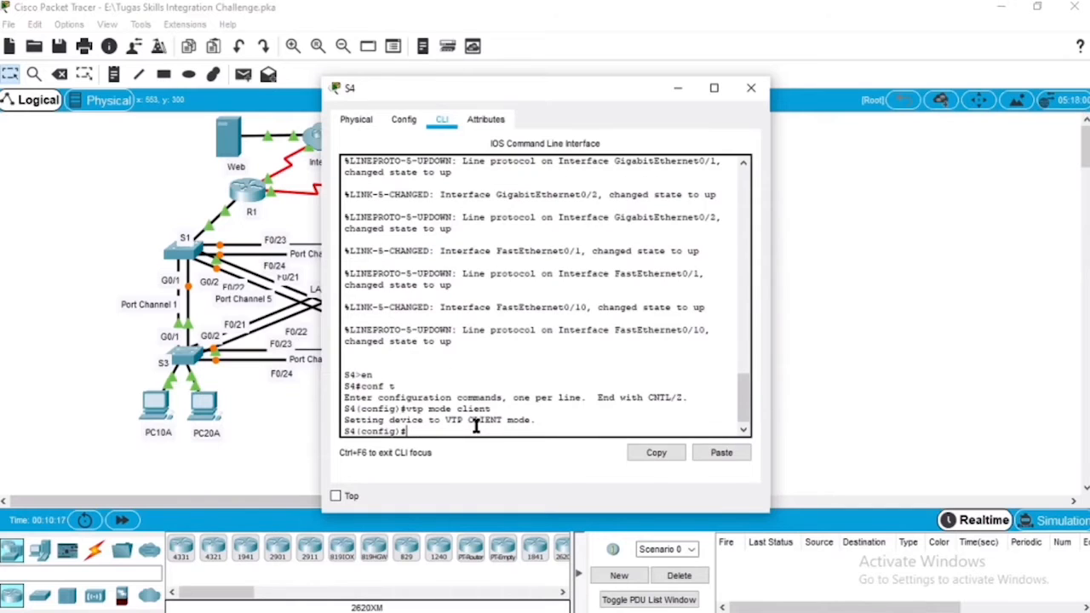
{"action": "type", "text": "vtp domain CCNA"}
{"action": "key", "text": "Return"}
Step: Set the VTP password on S4 to the same one used on the other switches, and close its window
{"action": "type", "text": "vtp pa"}
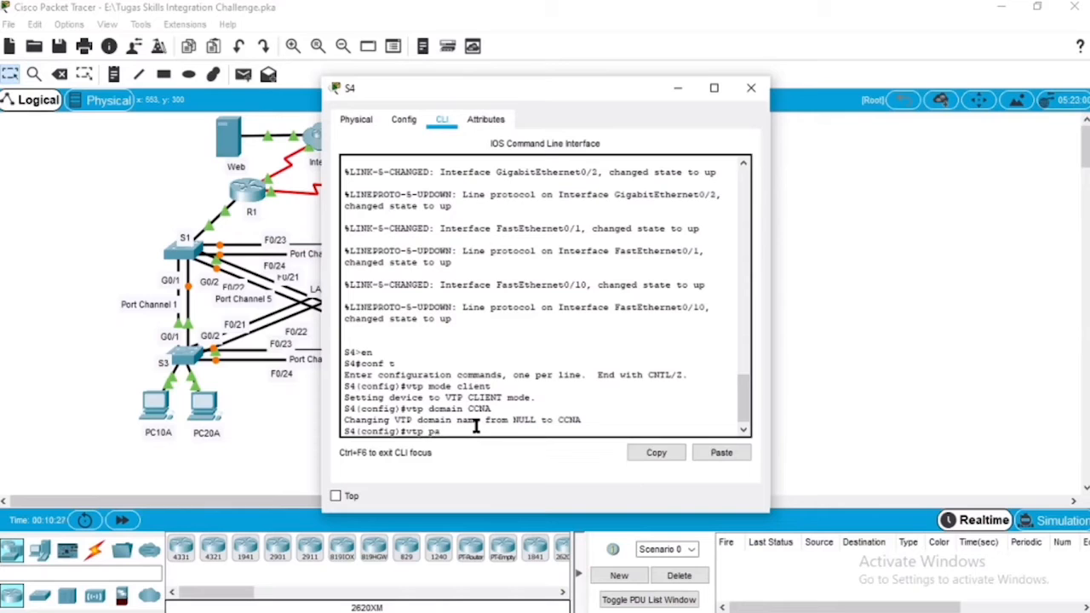
{"action": "type", "text": "ssword cisco123"}
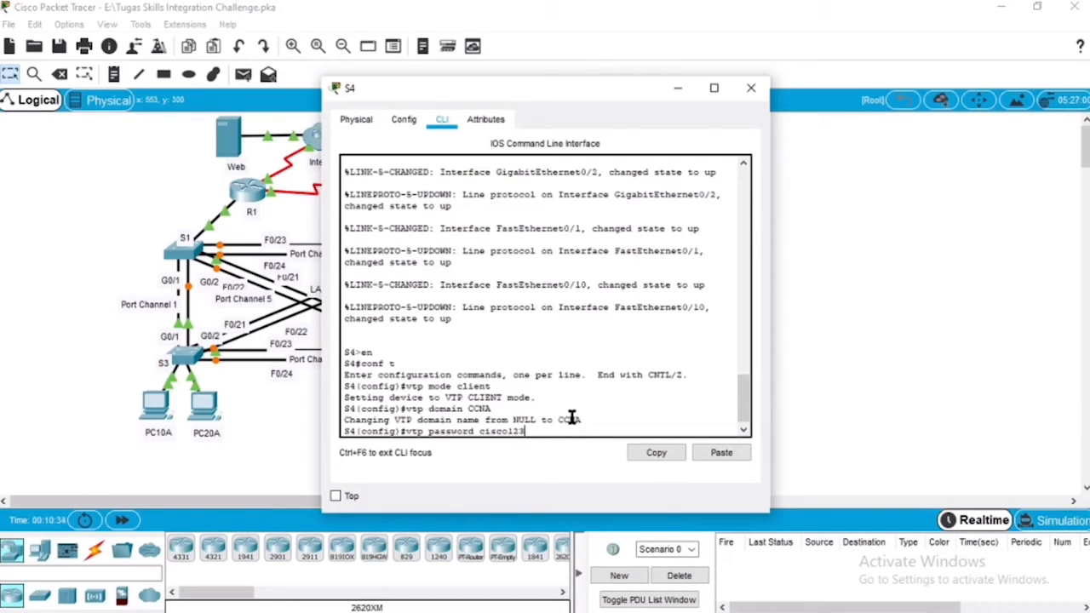
{"action": "key", "text": "Return"}
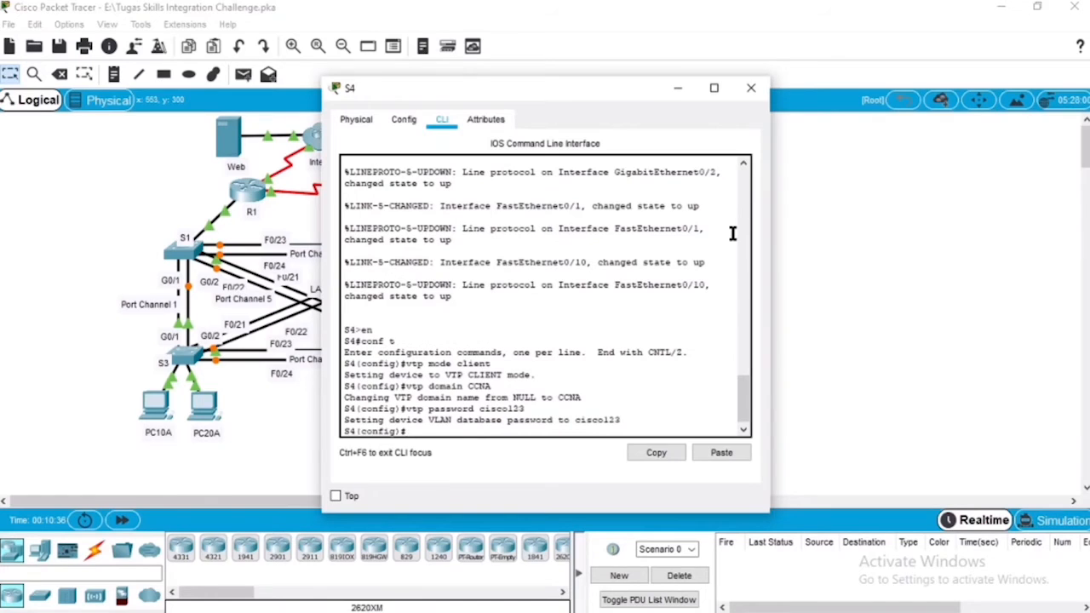
{"action": "left_click", "coordinate": [751, 89]}
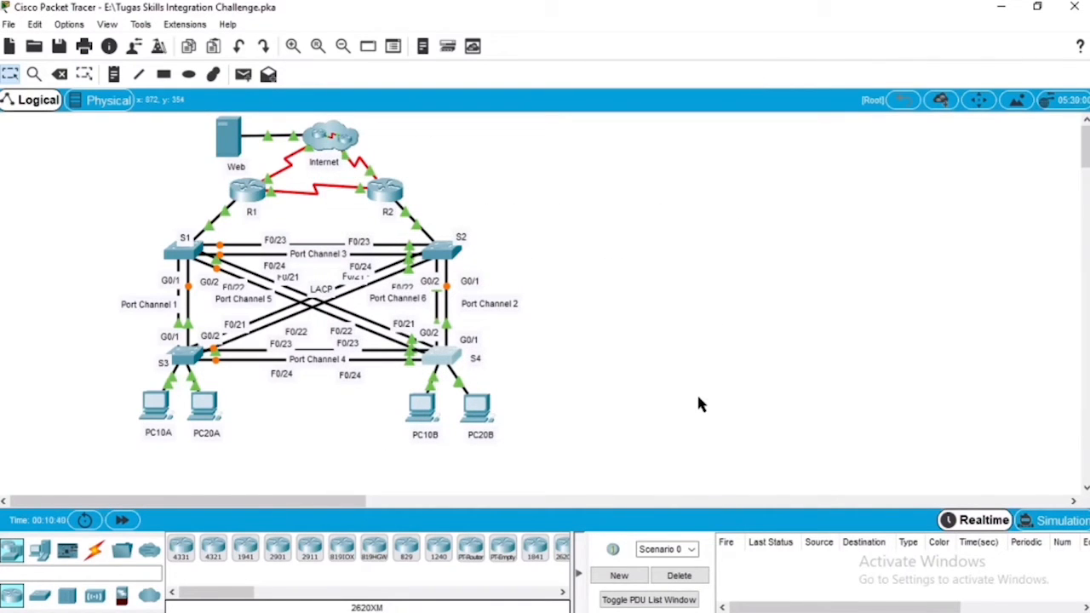
Step: Check the static port requirements for S1 and S2 in the Adobe Reader assignment, and return S1's command line to global configuration mode
{"action": "left_click", "coordinate": [725, 602]}
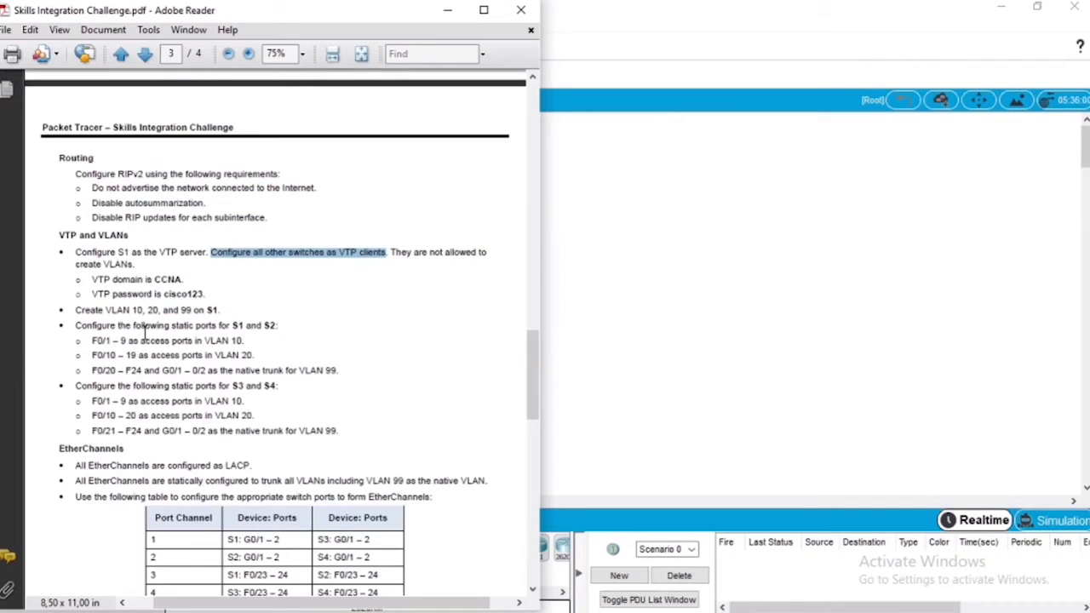
{"action": "left_click_drag", "start_coordinate": [75, 327], "coordinate": [355, 364]}
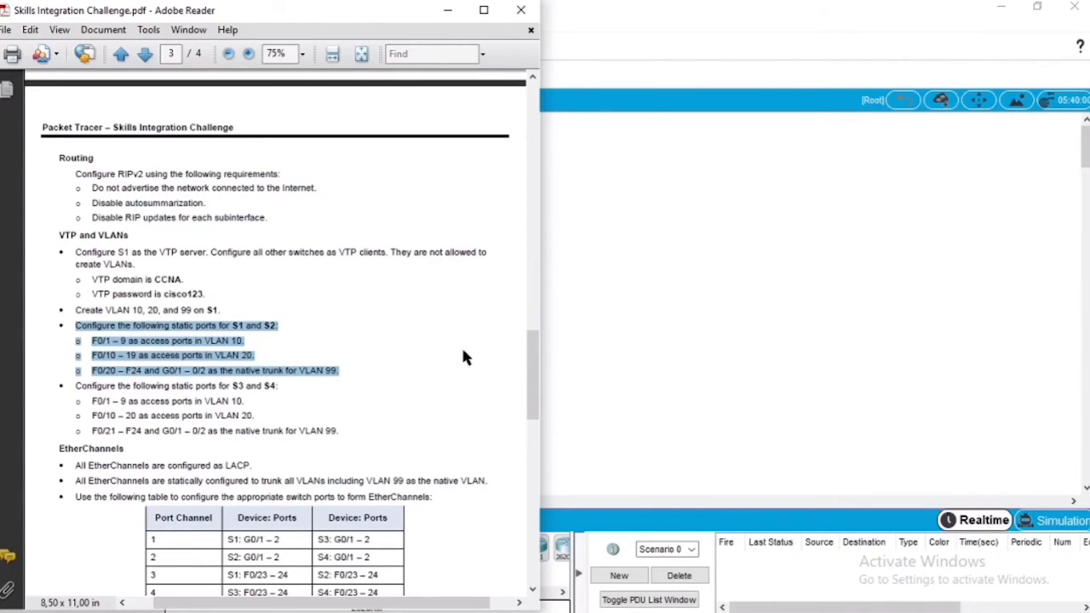
{"action": "left_click", "coordinate": [708, 332]}
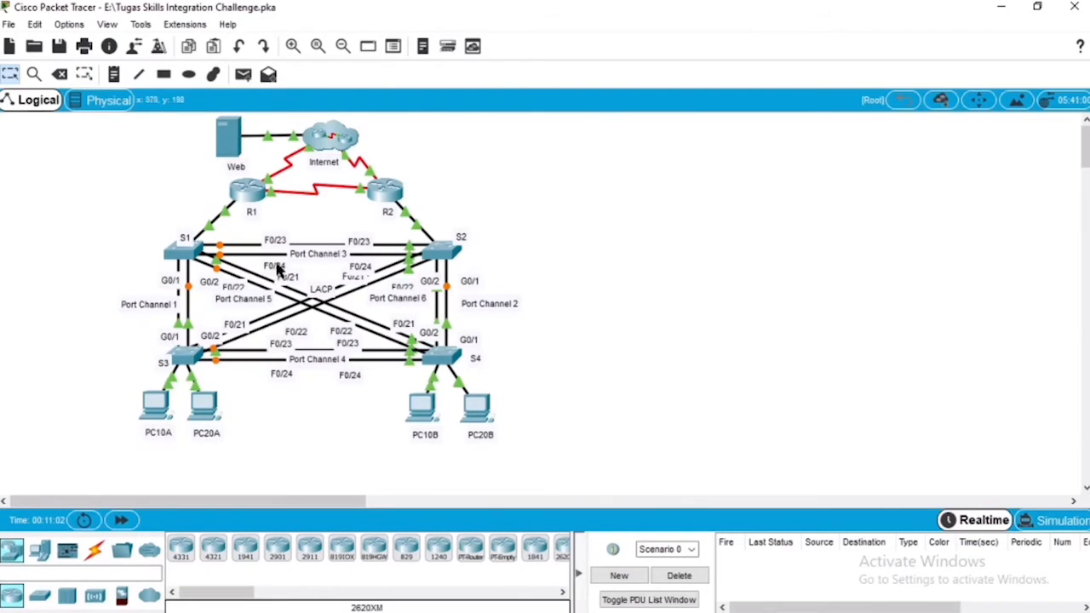
{"action": "left_click", "coordinate": [183, 250]}
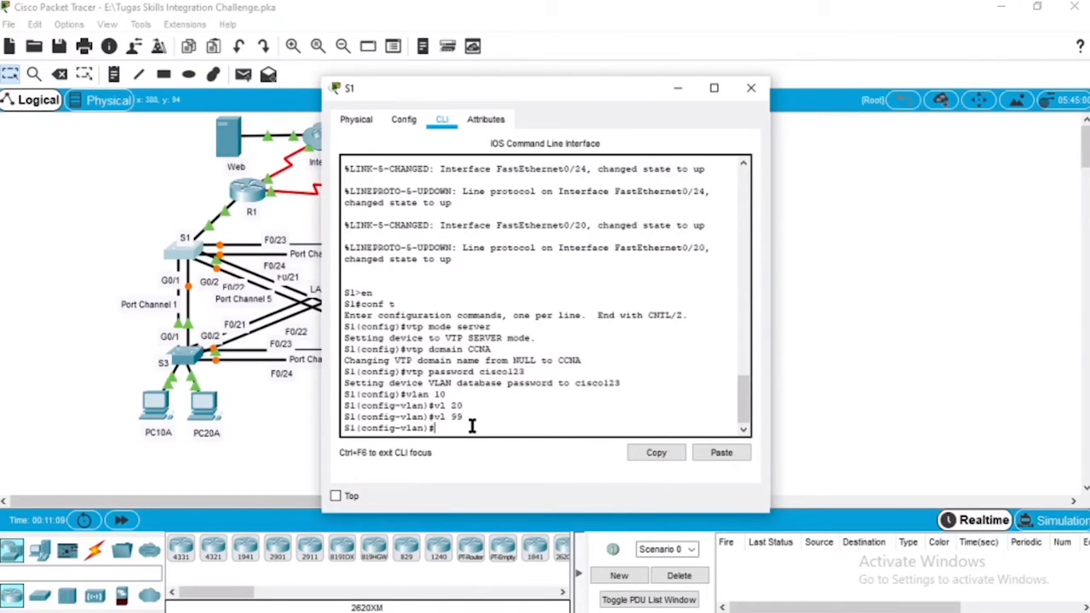
{"action": "type", "text": "exit"}
{"action": "key", "text": "Return"}
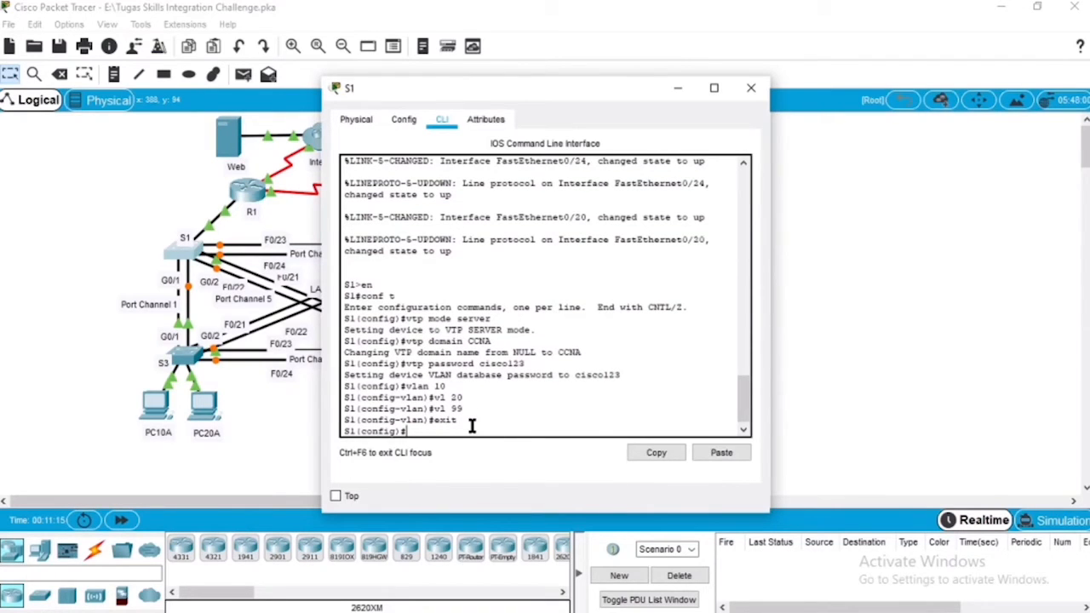
Step: Configure the interface range F0/1-9 on S1 as access ports
{"action": "type", "text": "int ra f 0/1-9"}
{"action": "key", "text": "Return"}
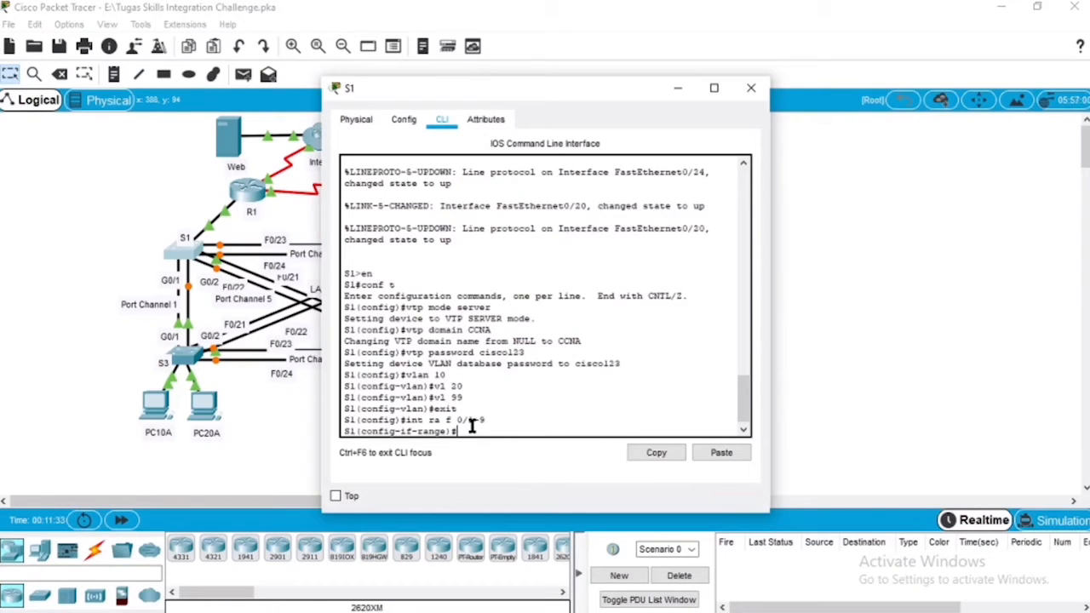
{"action": "type", "text": "switchport mode access"}
{"action": "key", "text": "Return"}
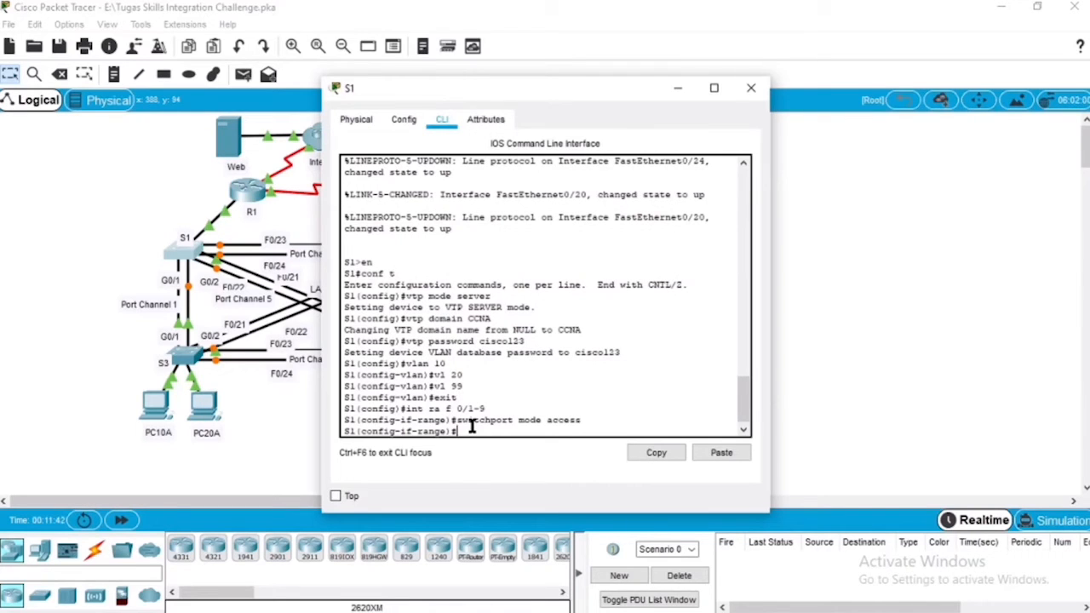
Step: Assign S1's F0/1-9 access ports to VLAN 10 and leave interface range configuration
{"action": "key", "text": "Up"}
{"action": "key", "text": "BackSpace"}
{"action": "key", "text": "BackSpace"}
{"action": "key", "text": "BackSpace"}
{"action": "key", "text": "BackSpace"}
{"action": "key", "text": "BackSpace"}
{"action": "key", "text": "BackSpace"}
{"action": "key", "text": "BackSpace"}
{"action": "key", "text": "BackSpace"}
{"action": "key", "text": "BackSpace"}
{"action": "key", "text": "BackSpace"}
{"action": "key", "text": "BackSpace"}
{"action": "type", "text": "access vlan 10"}
{"action": "key", "text": "Return"}
{"action": "type", "text": "exit"}
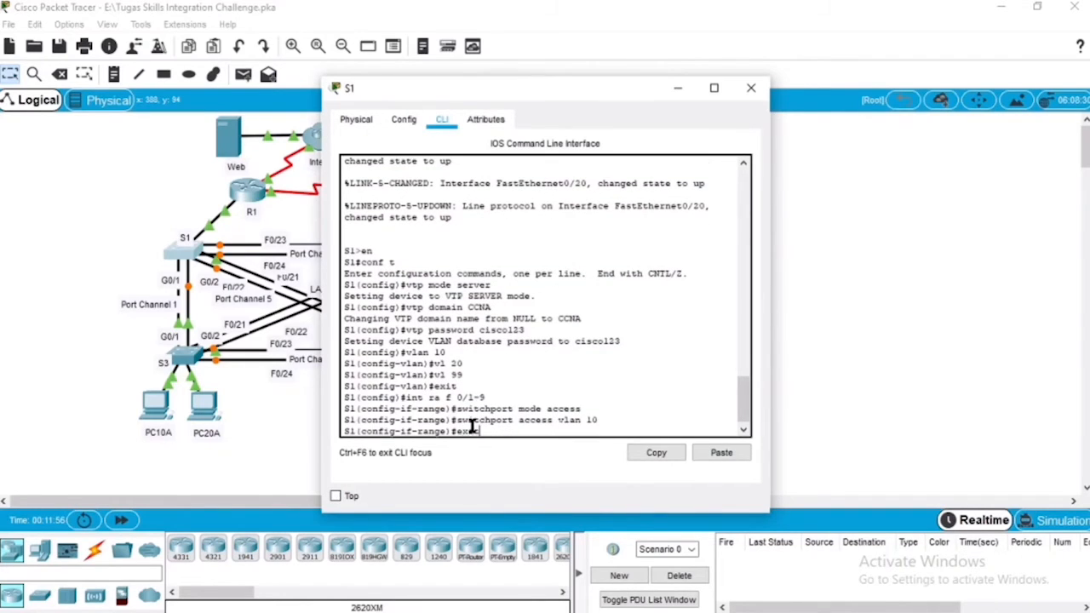
{"action": "key", "text": "Return"}
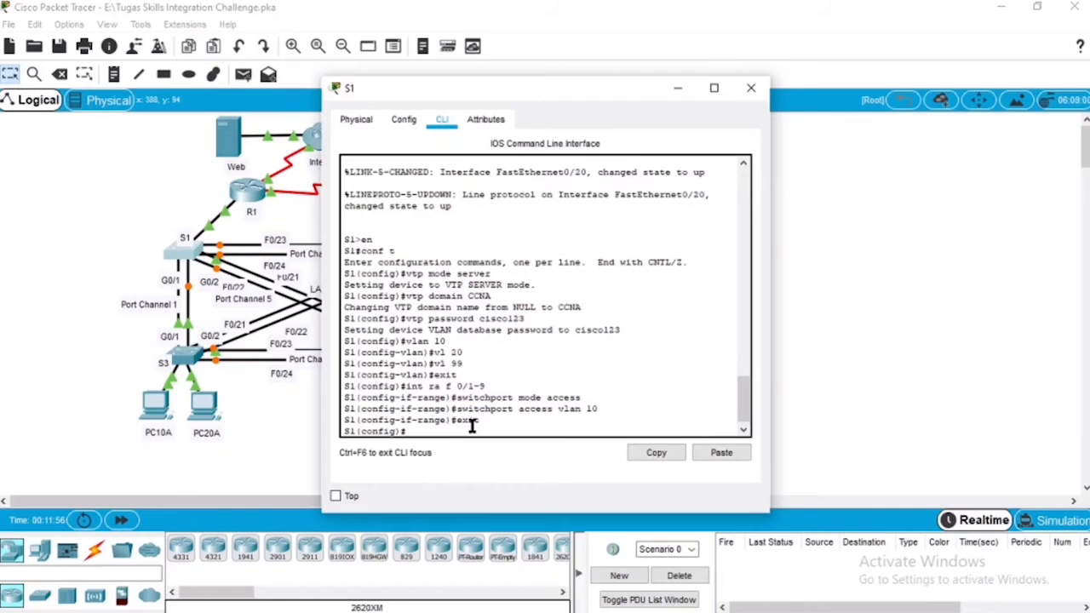
Step: Configure the interface range F0/10-19 on S1 as access ports
{"action": "type", "text": "int ra f"}
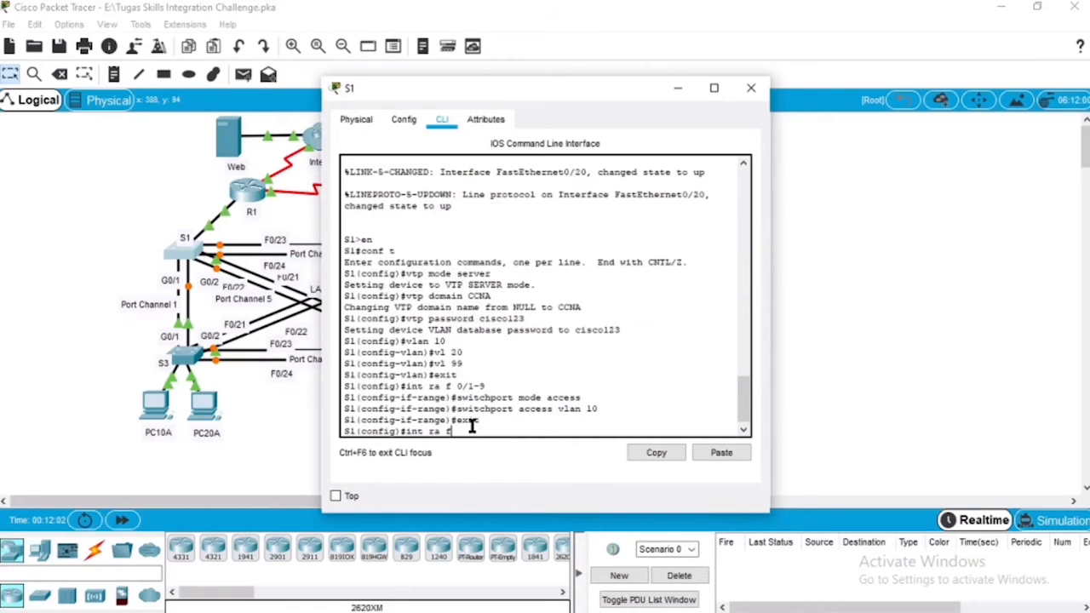
{"action": "type", "text": " 0/10-19"}
{"action": "key", "text": "Return"}
{"action": "type", "text": "sw"}
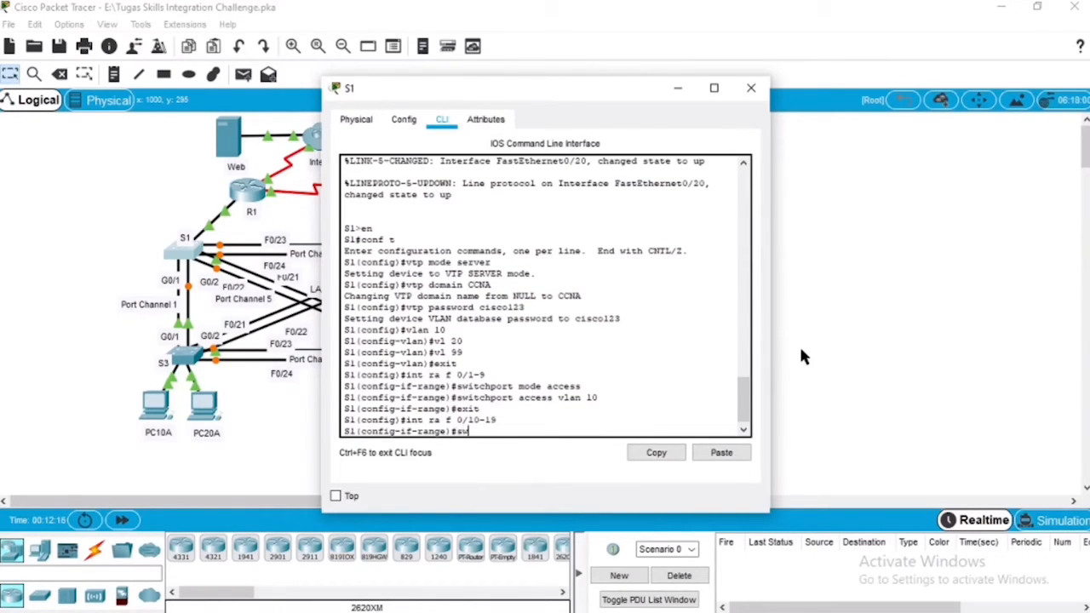
{"action": "type", "text": "itchport mode access"}
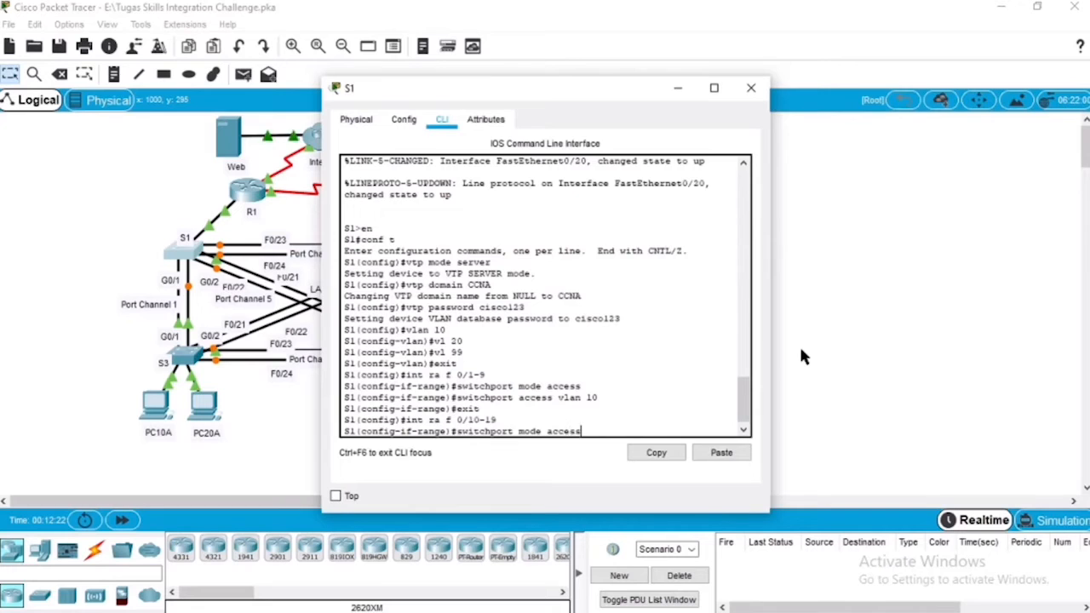
{"action": "key", "text": "Return"}
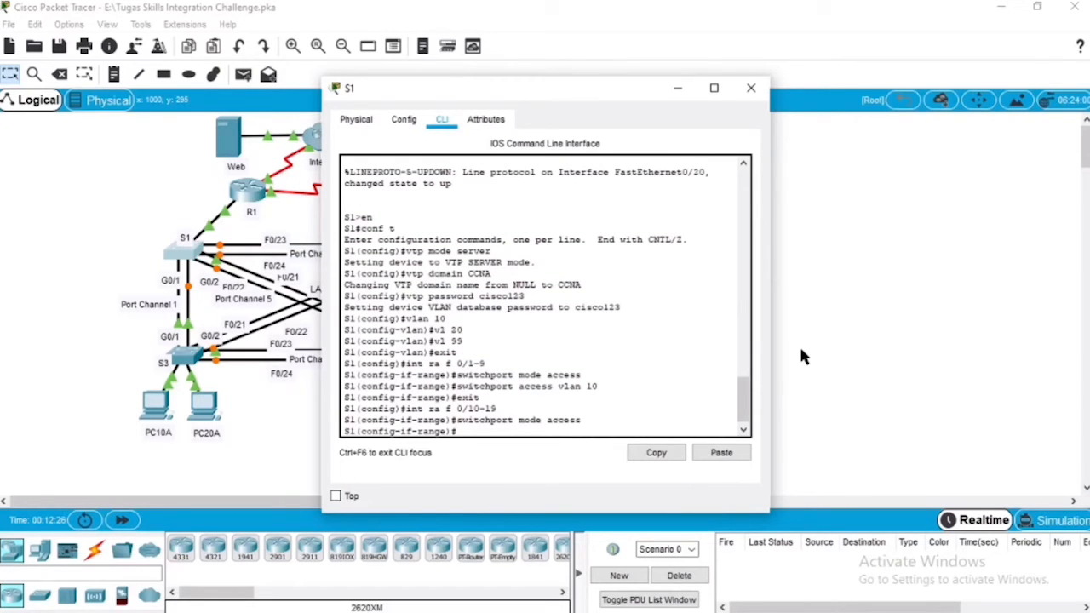
Step: Assign S1's F0/10-19 access ports to VLAN 20
{"action": "key", "text": "Up"}
{"action": "key", "text": "BackSpace"}
{"action": "key", "text": "BackSpace"}
{"action": "key", "text": "BackSpace"}
{"action": "key", "text": "BackSpace"}
{"action": "key", "text": "BackSpace"}
{"action": "key", "text": "BackSpace"}
{"action": "key", "text": "BackSpace"}
{"action": "key", "text": "BackSpace"}
{"action": "key", "text": "BackSpace"}
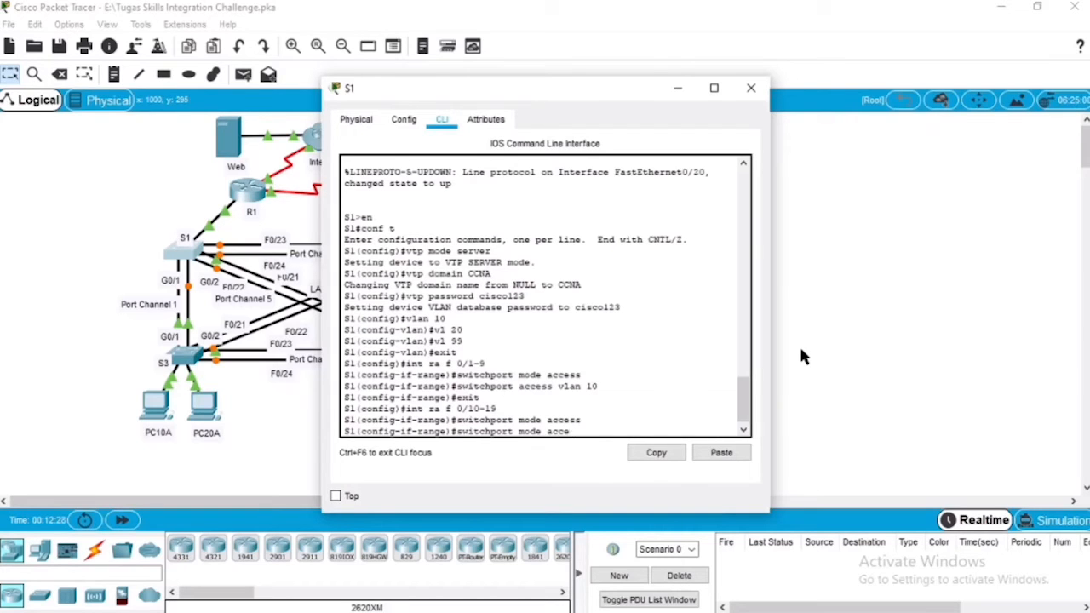
{"action": "key", "text": "BackSpace"}
{"action": "key", "text": "BackSpace"}
{"action": "type", "text": "access vlan 20"}
{"action": "key", "text": "Return"}
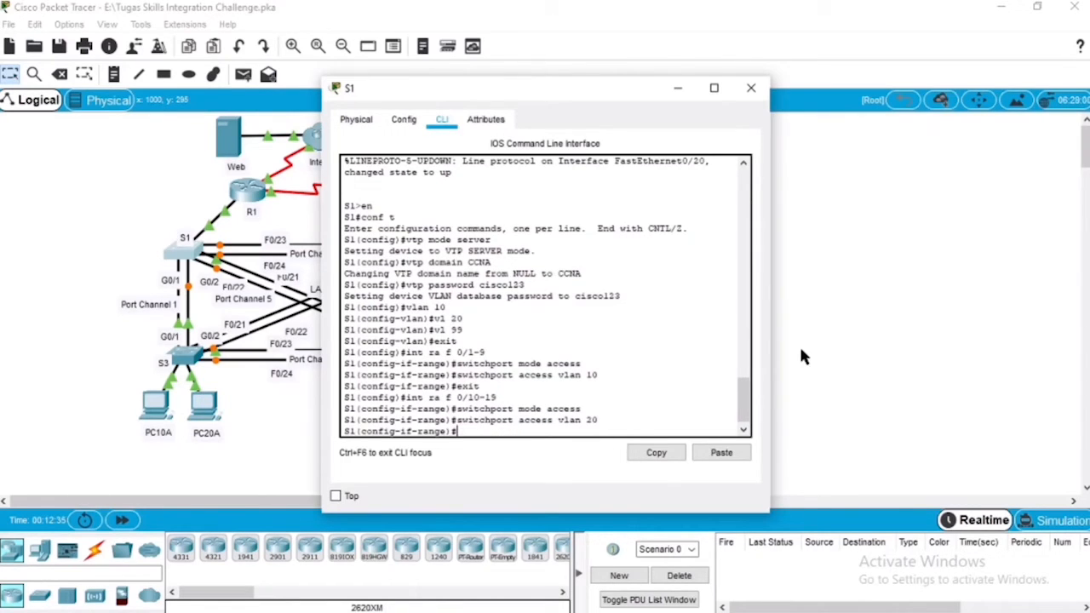
Step: Configure the interface range F0/20-24 and G0/1-2 on S1 as trunk ports
{"action": "type", "text": "in"}
{"action": "type", "text": "t r f"}
{"action": "type", "text": " 0"}
{"action": "type", "text": "/"}
{"action": "type", "text": "20-"}
{"action": "type", "text": "24"}
{"action": "type", "text": ", g0"}
{"action": "type", "text": "i "}
{"action": "type", "text": "0/1"}
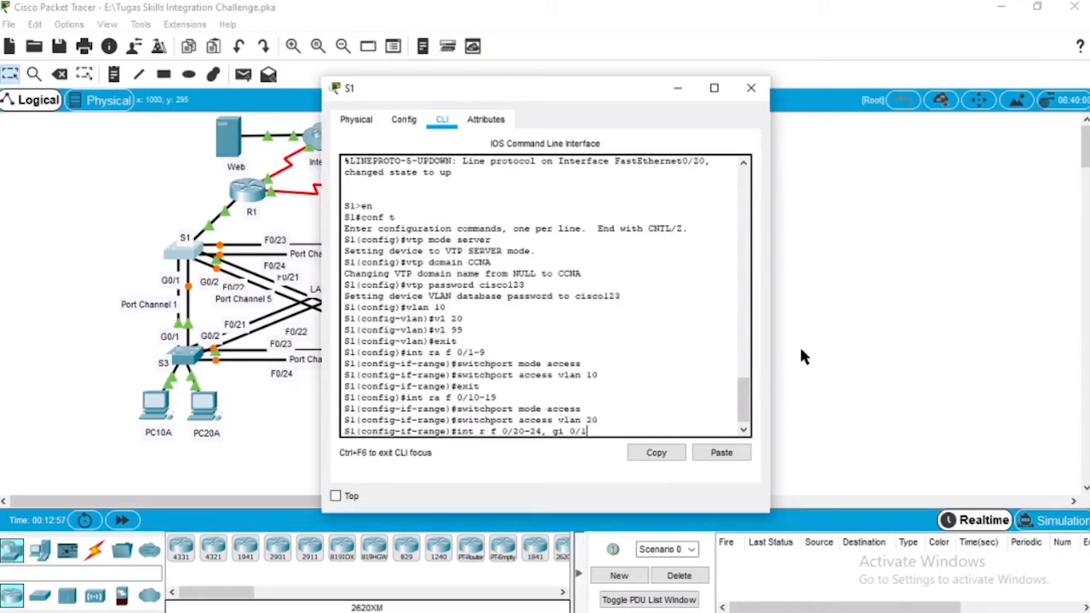
{"action": "type", "text": "-2"}
{"action": "key", "text": "Return"}
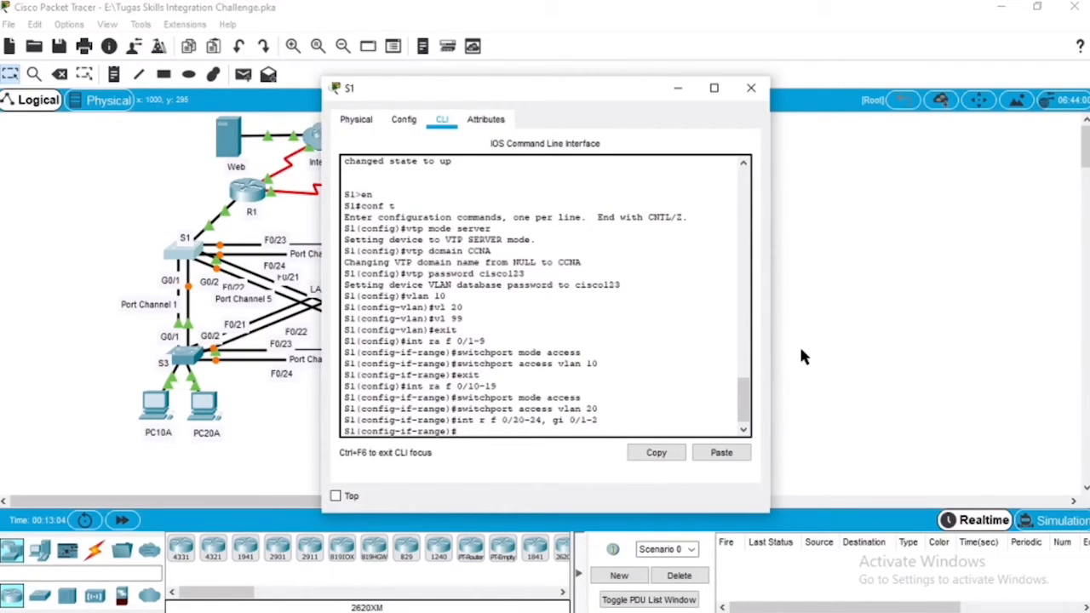
{"action": "key", "text": "Up"}
{"action": "key", "text": "Up"}
{"action": "key", "text": "Up"}
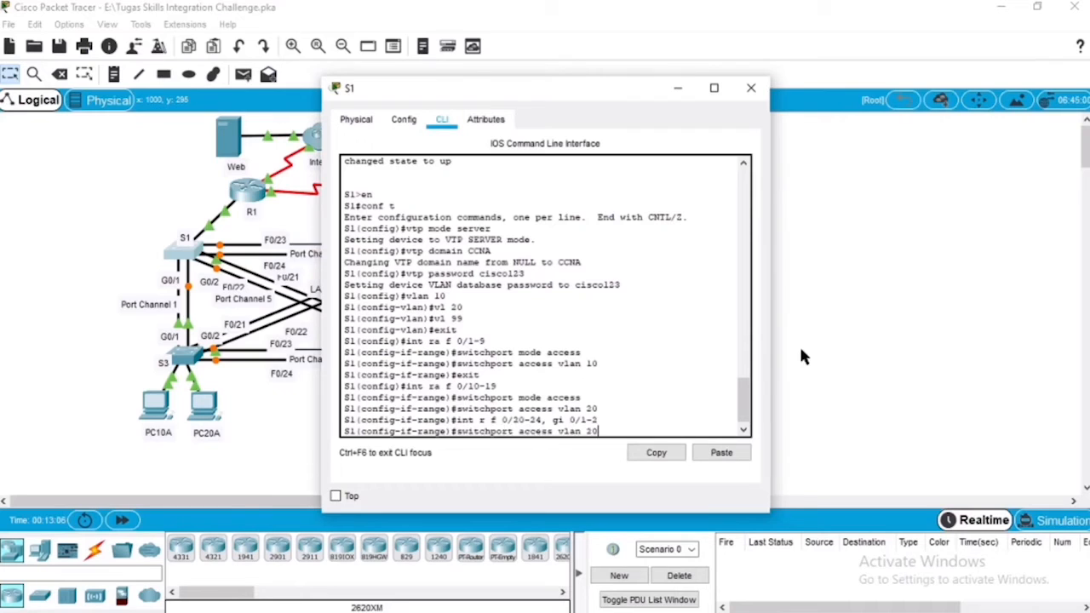
{"action": "key", "text": "BackSpace"}
{"action": "key", "text": "BackSpace"}
{"action": "key", "text": "BackSpace"}
{"action": "key", "text": "BackSpace"}
{"action": "key", "text": "BackSpace"}
{"action": "key", "text": "BackSpace"}
{"action": "type", "text": "trunk"}
{"action": "key", "text": "Return"}
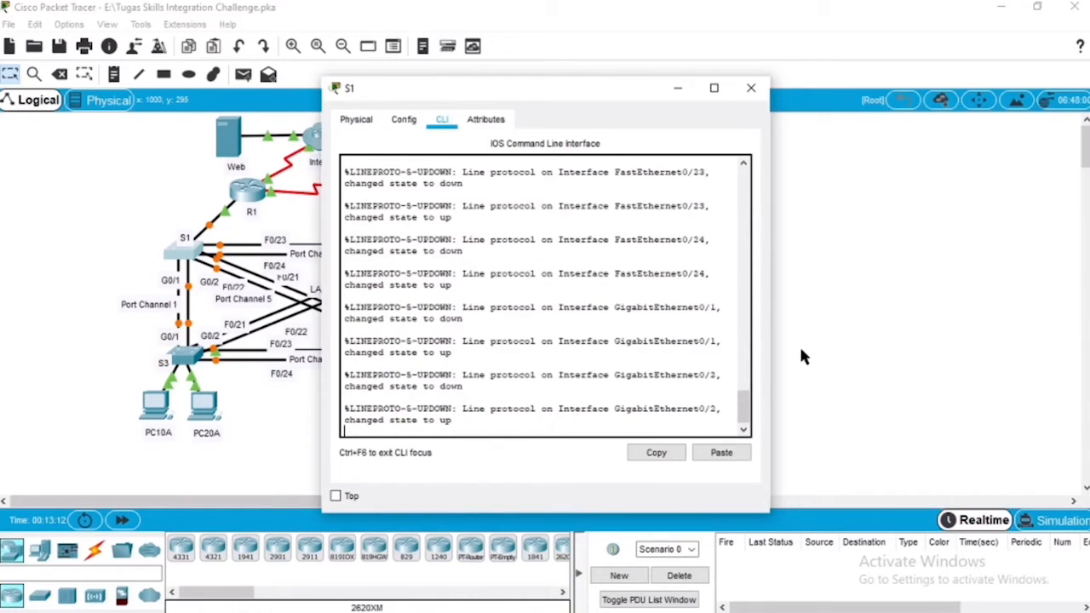
{"action": "key", "text": "Return"}
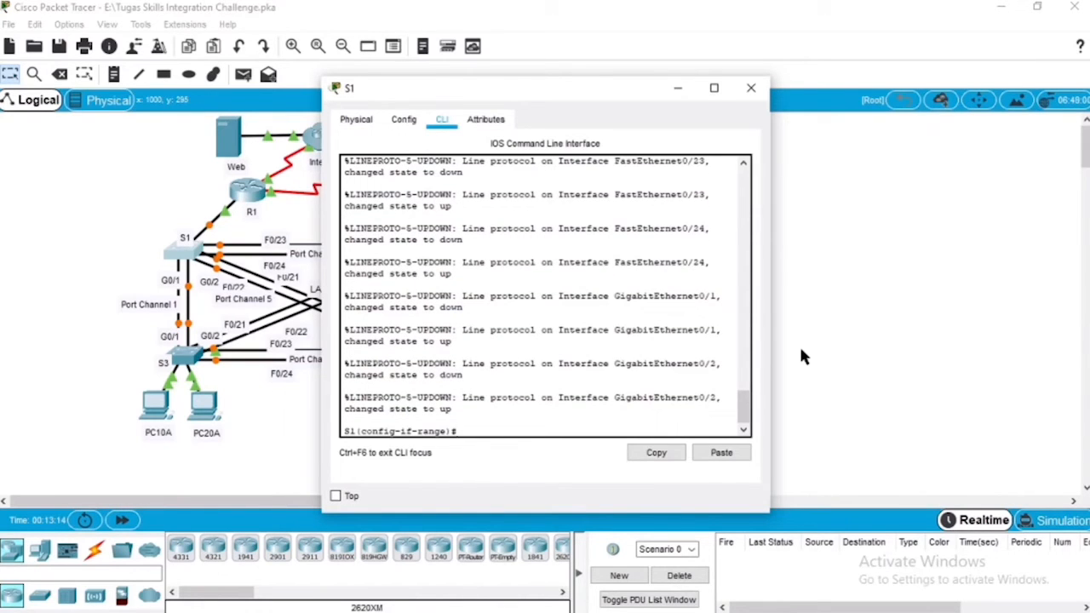
Step: Set VLAN 99 as the native VLAN on S1's F0/20-24 and G0/1-2 trunk ports
{"action": "type", "text": "switchport mode trunk"}
{"action": "key", "text": "BackSpace"}
{"action": "key", "text": "BackSpace"}
{"action": "key", "text": "BackSpace"}
{"action": "key", "text": "BackSpace"}
{"action": "key", "text": "BackSpace"}
{"action": "key", "text": "BackSpace"}
{"action": "key", "text": "BackSpace"}
{"action": "key", "text": "BackSpace"}
{"action": "key", "text": "BackSpace"}
{"action": "key", "text": "BackSpace"}
{"action": "key", "text": "BackSpace"}
{"action": "type", "text": "trunk "}
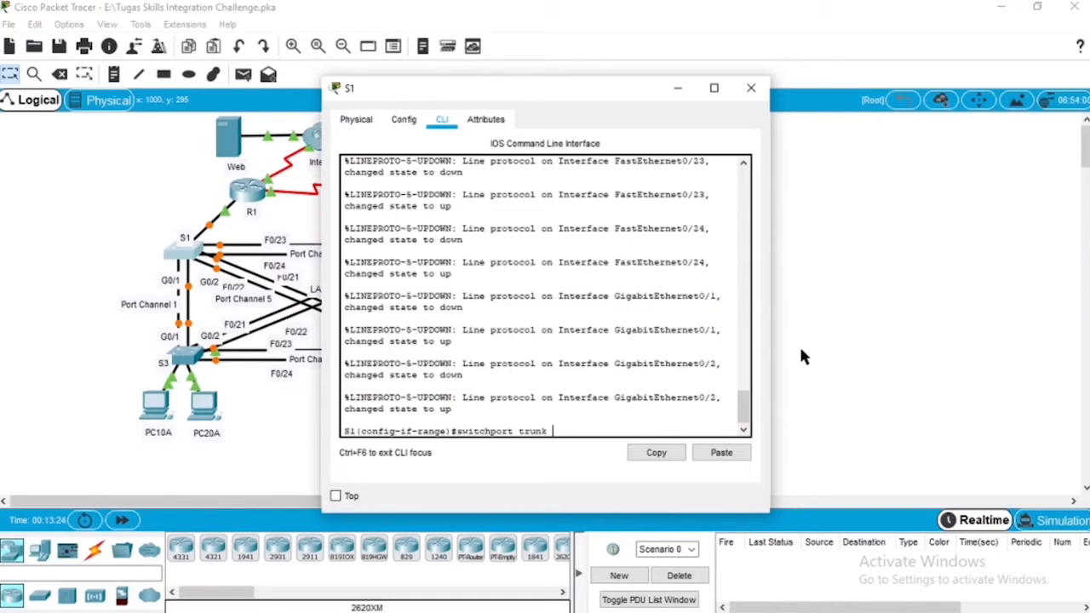
{"action": "type", "text": "native vlan 99"}
{"action": "key", "text": "Return"}
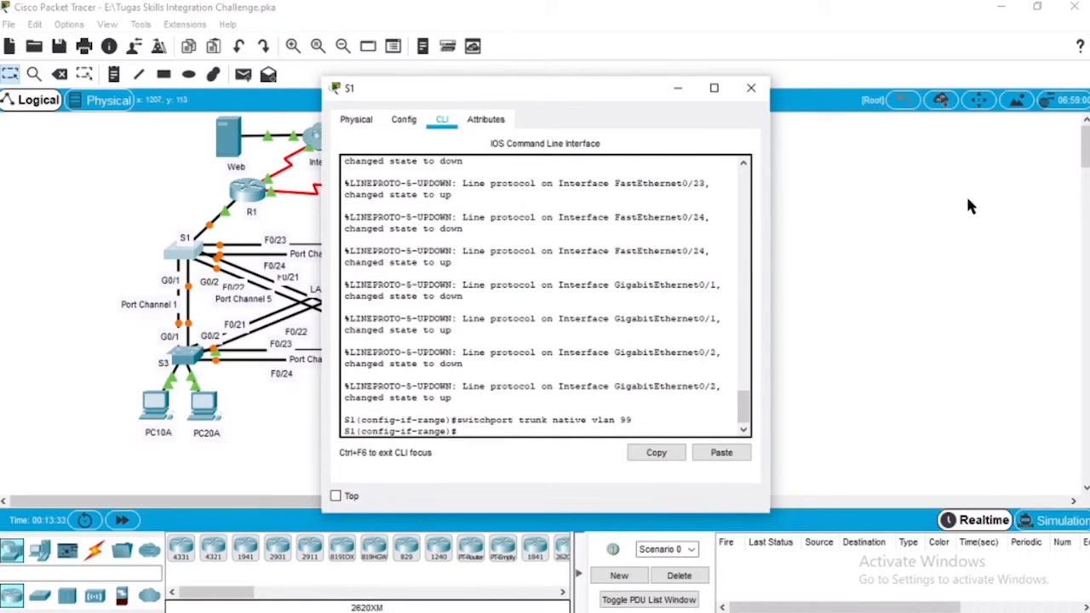
Step: Leave S1 and bring up S2's command line at its global configuration prompt
{"action": "left_click", "coordinate": [751, 88]}
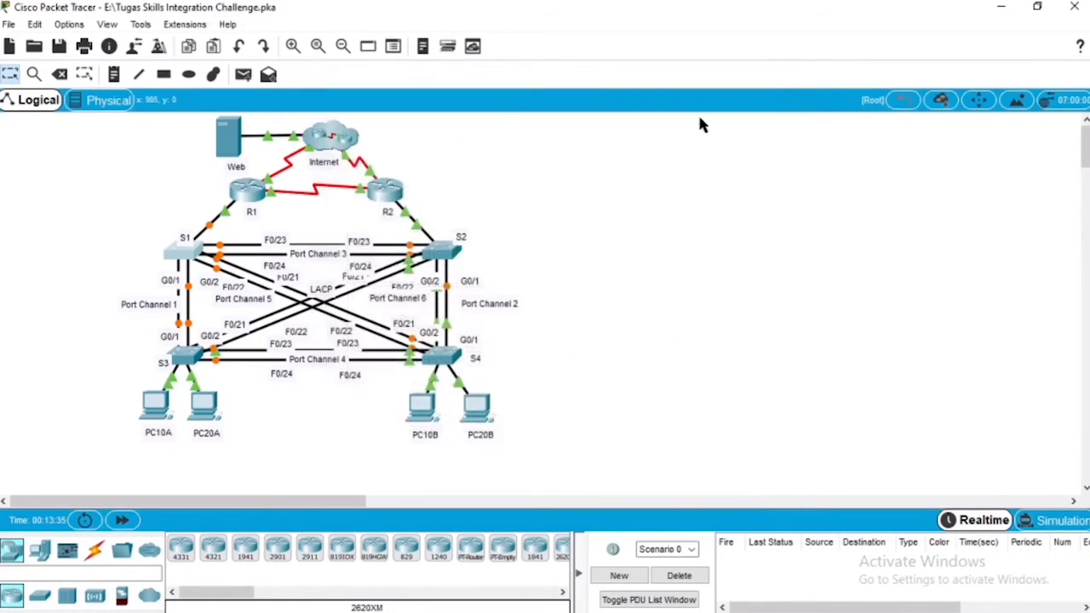
{"action": "left_click", "coordinate": [438, 248]}
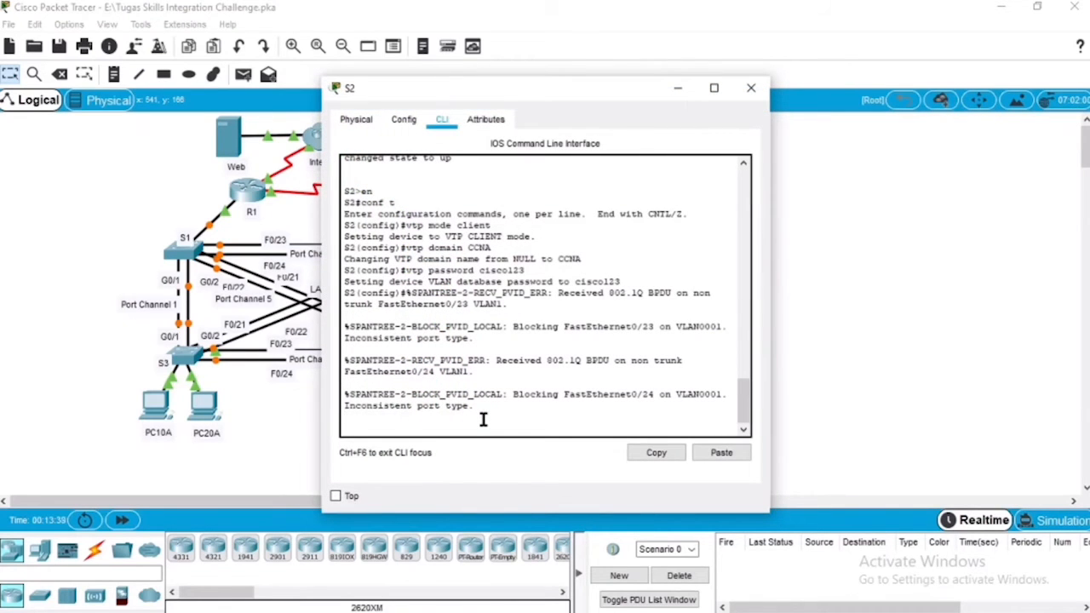
{"action": "key", "text": "Return"}
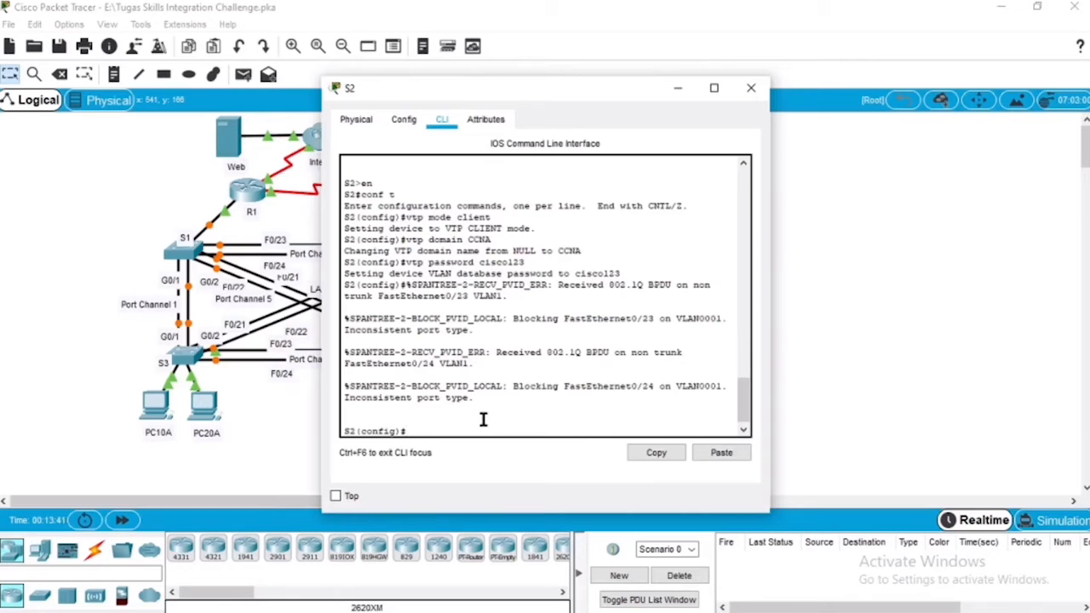
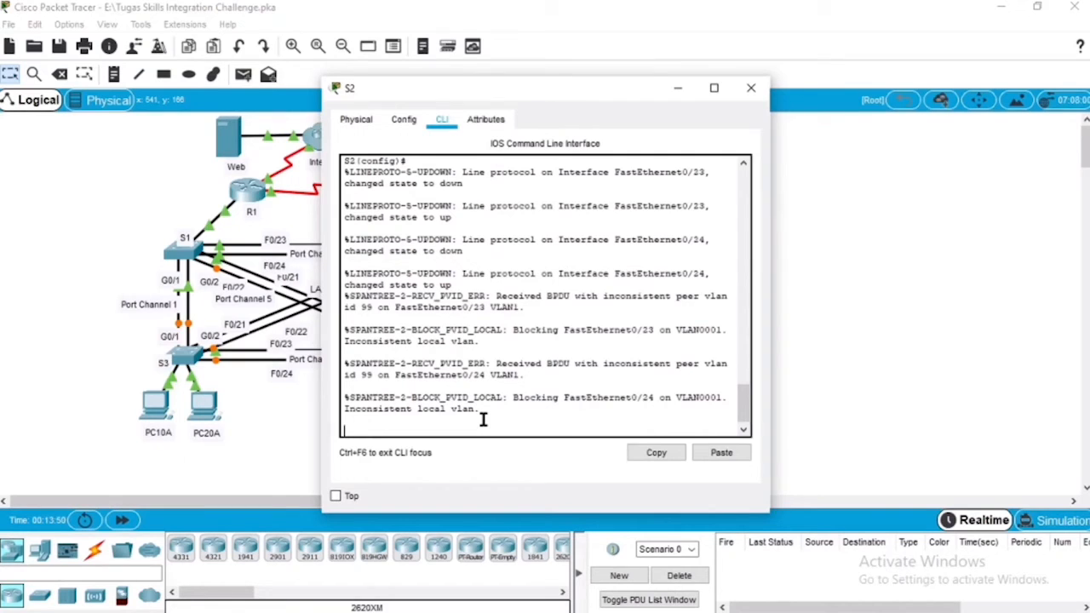
Step: Configure the interface range F0/1-9 on S2 as access ports
{"action": "key", "text": "Return"}
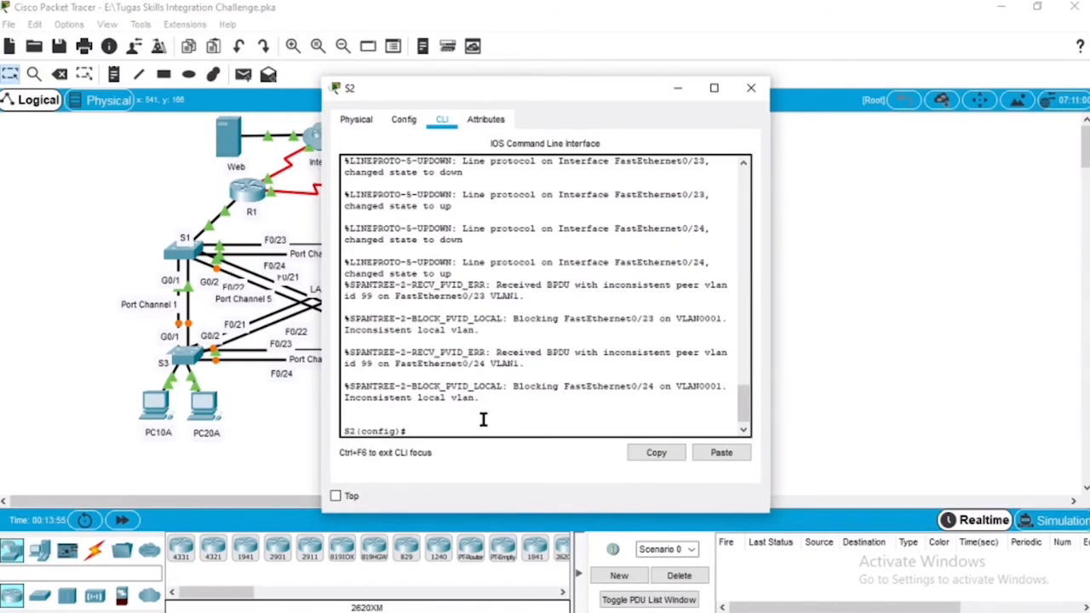
{"action": "type", "text": "int r f 0/1-9"}
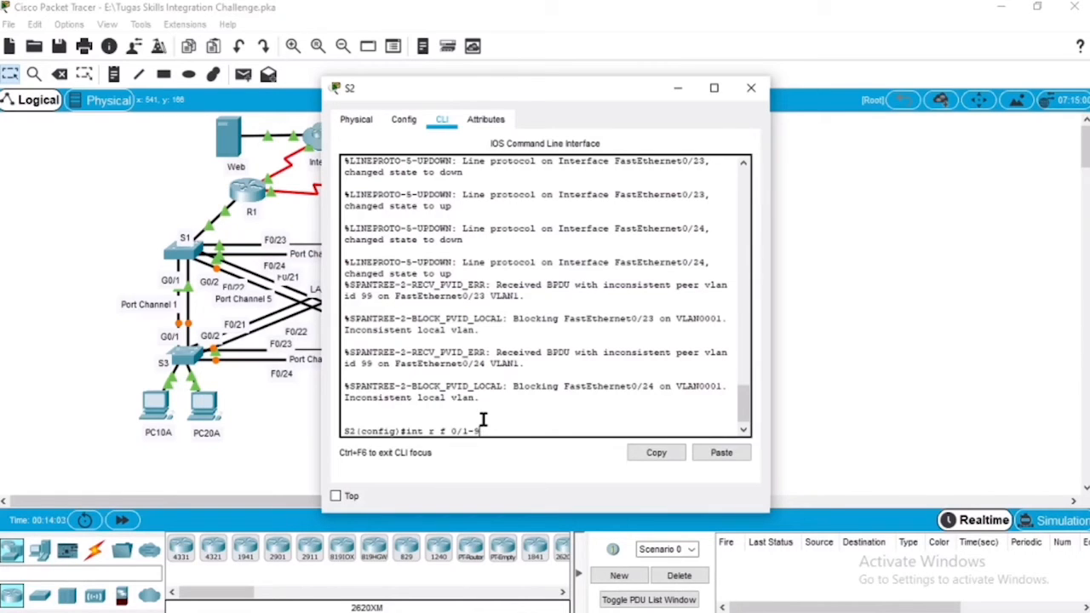
{"action": "key", "text": "Return"}
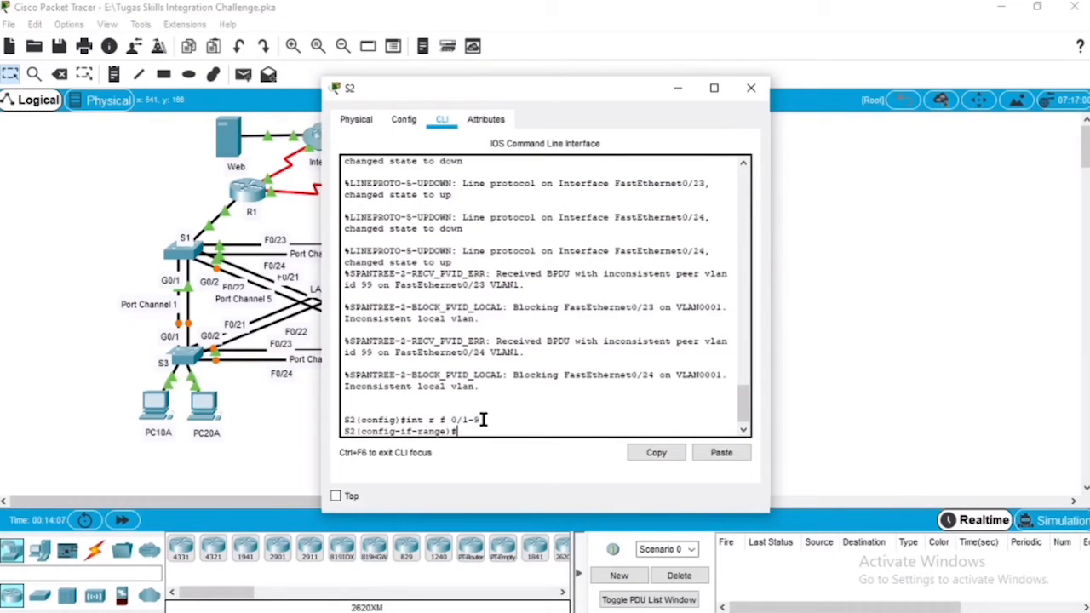
{"action": "type", "text": "switchport mo"}
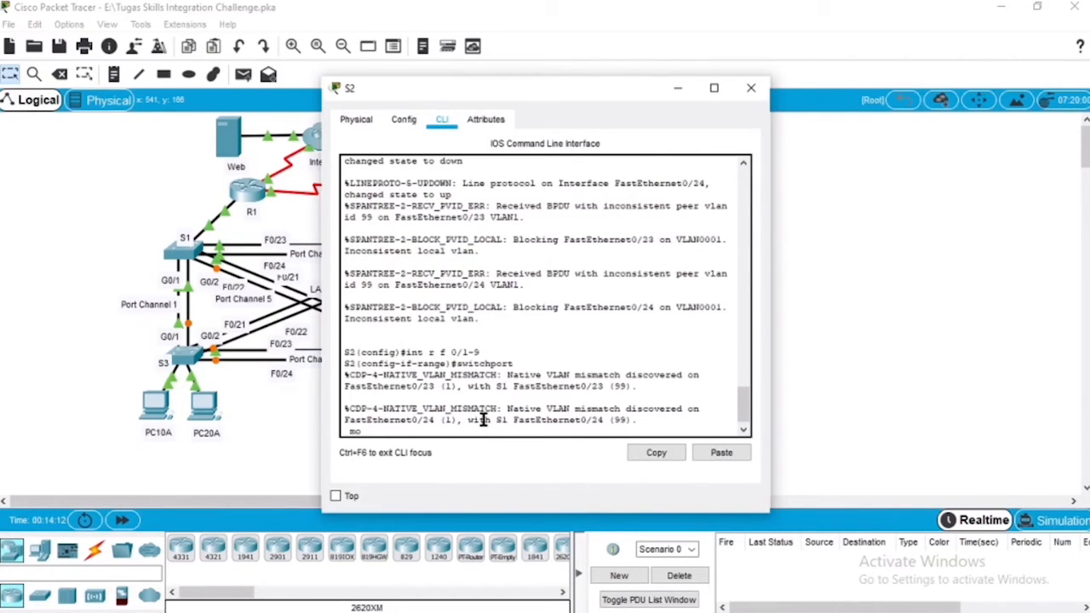
{"action": "type", "text": "de access"}
{"action": "key", "text": "Return"}
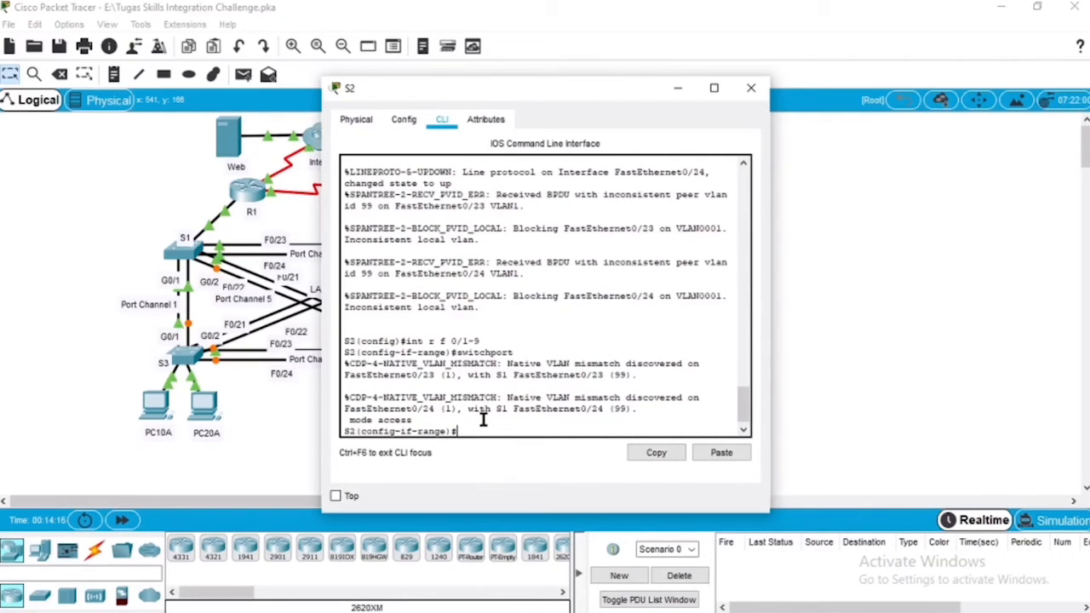
Step: Assign S2's F0/1-9 access ports to VLAN 10
{"action": "key", "text": "Up"}
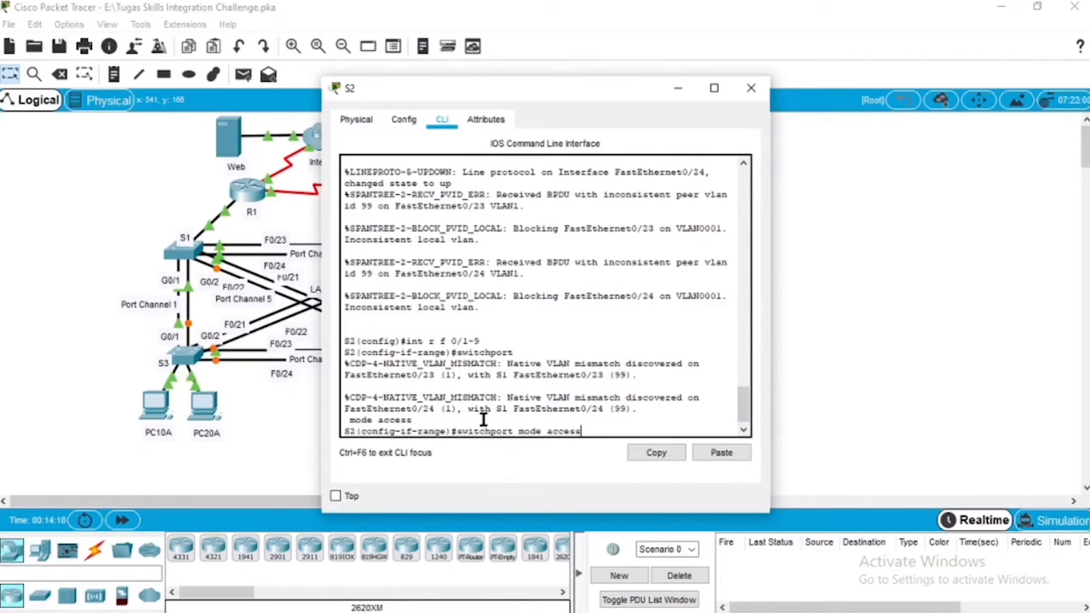
{"action": "key", "text": "BackSpace"}
{"action": "key", "text": "BackSpace"}
{"action": "key", "text": "BackSpace"}
{"action": "key", "text": "BackSpace"}
{"action": "key", "text": "BackSpace"}
{"action": "key", "text": "BackSpace"}
{"action": "key", "text": "BackSpace"}
{"action": "key", "text": "BackSpace"}
{"action": "key", "text": "BackSpace"}
{"action": "key", "text": "BackSpace"}
{"action": "key", "text": "BackSpace"}
{"action": "type", "text": "access vlan 10"}
{"action": "key", "text": "Return"}
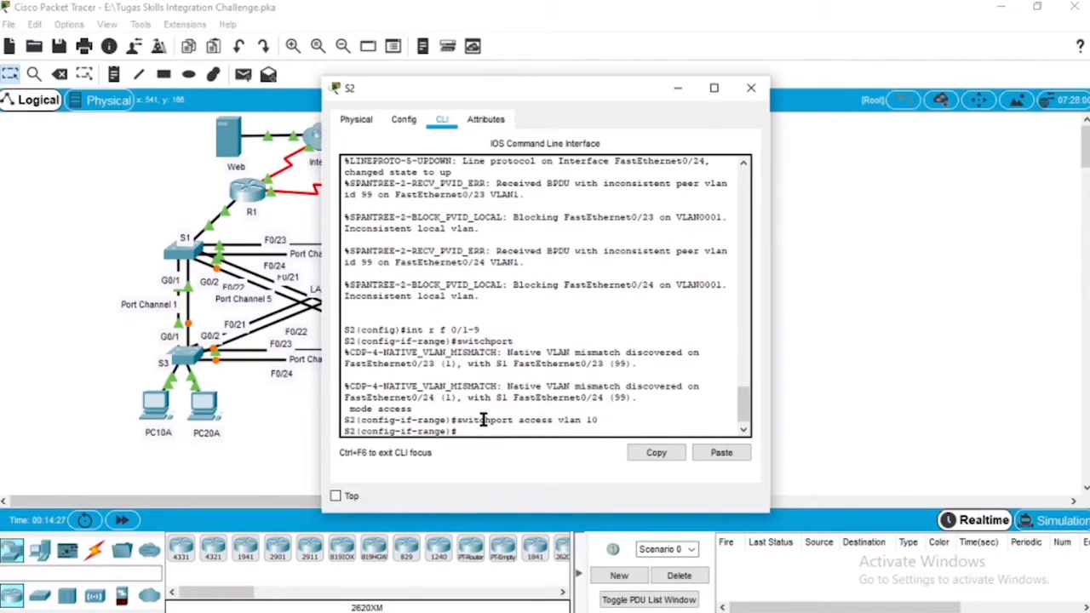
Step: Configure the interface range F0/10-19 on S2 as access ports
{"action": "type", "text": "int r f 0/10-19"}
{"action": "key", "text": "Return"}
{"action": "type", "text": "s"}
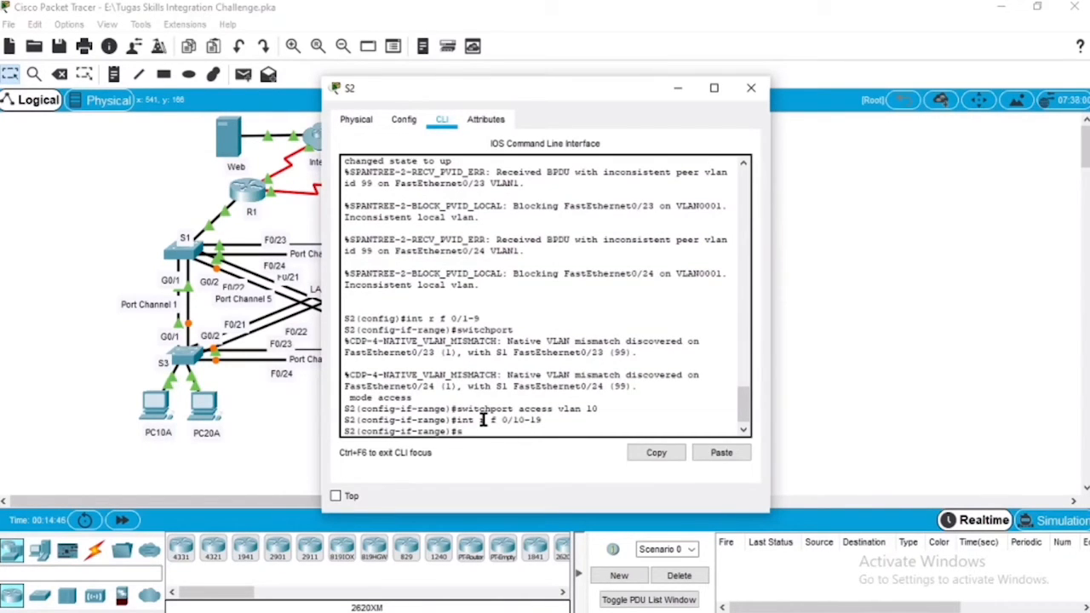
{"action": "type", "text": "witchport mode access"}
{"action": "key", "text": "Return"}
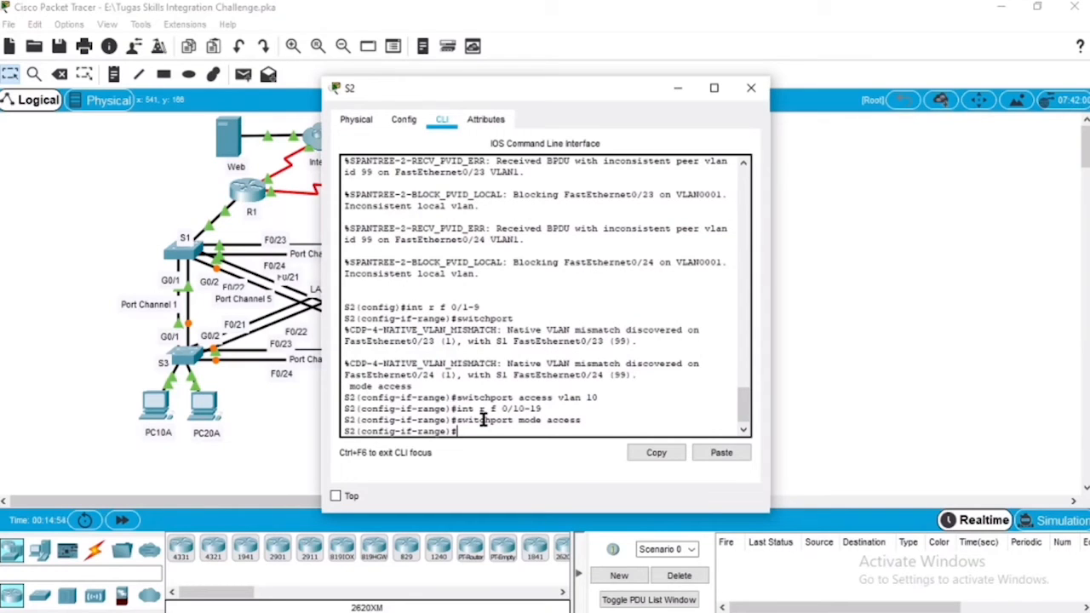
Step: Assign S2's F0/10-19 access ports to VLAN 20
{"action": "key", "text": "Up"}
{"action": "key", "text": "Up"}
{"action": "key", "text": "Up"}
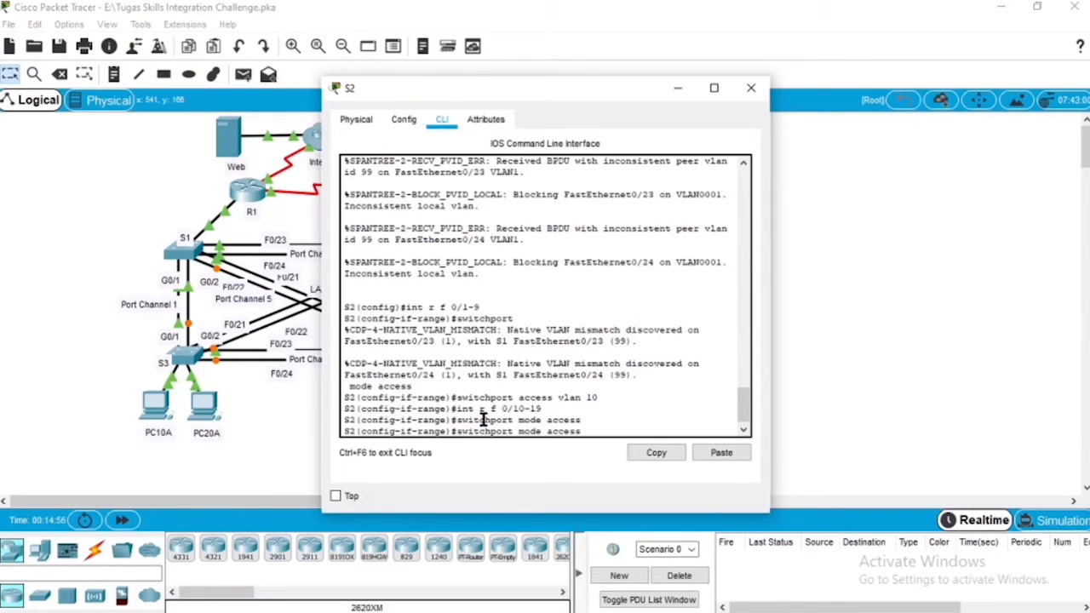
{"action": "key", "text": "BackSpace"}
{"action": "key", "text": "BackSpace"}
{"action": "type", "text": "20"}
{"action": "key", "text": "Return"}
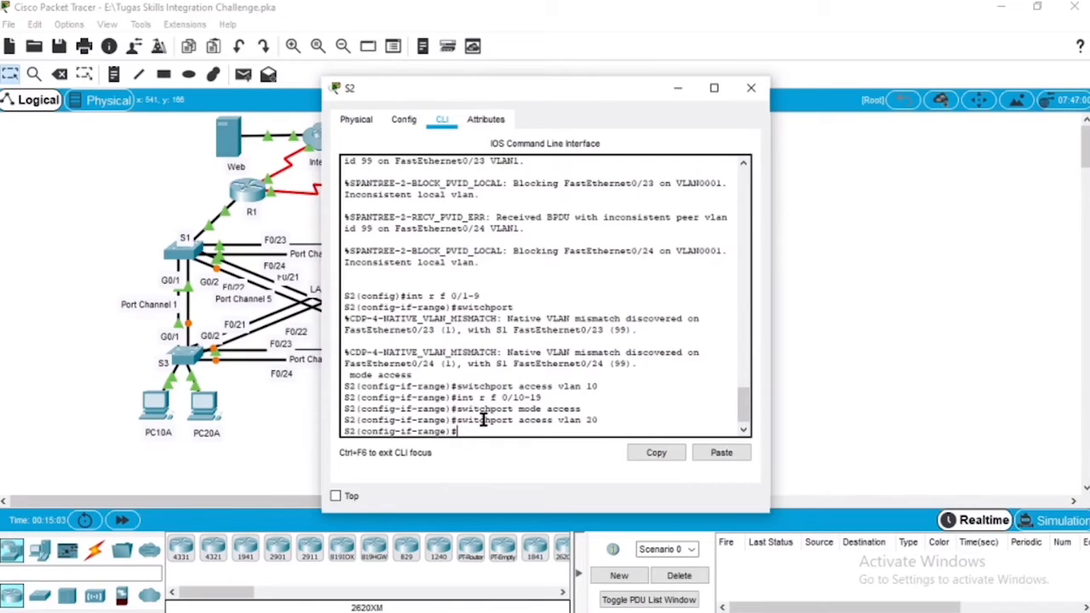
Step: Configure the interface range F0/20-24 and G0/1-2 on S2 as trunk ports
{"action": "key", "text": "Up"}
{"action": "key", "text": "Up"}
{"action": "key", "text": "BackSpace"}
{"action": "key", "text": "BackSpace"}
{"action": "key", "text": "BackSpace"}
{"action": "key", "text": "BackSpace"}
{"action": "type", "text": "20-24"}
{"action": "key", "text": "Return"}
{"action": "type", "text": ", gi"}
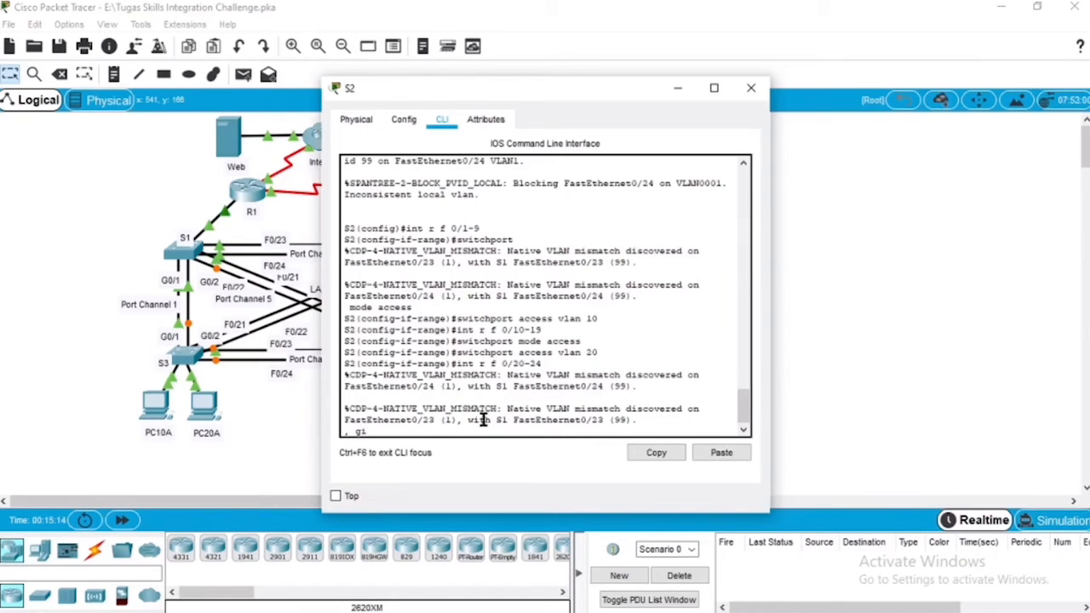
{"action": "type", "text": "0/1-2"}
{"action": "key", "text": "Return"}
{"action": "key", "text": "Up"}
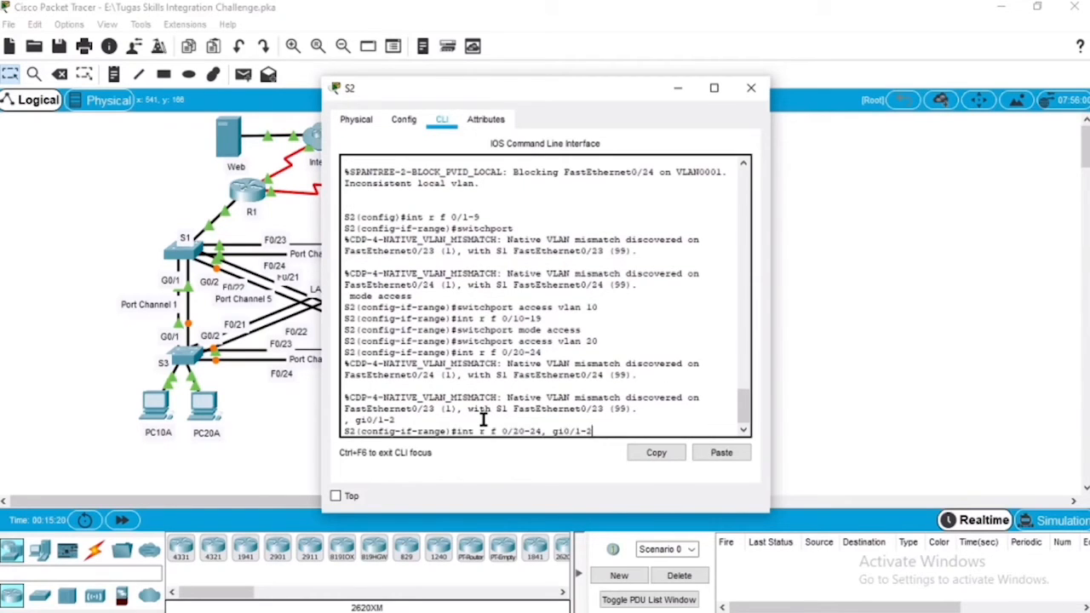
{"action": "key", "text": "BackSpace"}
{"action": "key", "text": "BackSpace"}
{"action": "key", "text": "BackSpace"}
{"action": "key", "text": "BackSpace"}
{"action": "key", "text": "BackSpace"}
{"action": "key", "text": "BackSpace"}
{"action": "key", "text": "BackSpace"}
{"action": "key", "text": "BackSpace"}
{"action": "key", "text": "BackSpace"}
{"action": "key", "text": "BackSpace"}
{"action": "key", "text": "BackSpace"}
{"action": "key", "text": "BackSpace"}
{"action": "key", "text": "BackSpace"}
{"action": "key", "text": "BackSpace"}
{"action": "key", "text": "BackSpace"}
{"action": "key", "text": "BackSpace"}
{"action": "key", "text": "BackSpace"}
{"action": "key", "text": "BackSpace"}
{"action": "key", "text": "BackSpace"}
{"action": "key", "text": "BackSpace"}
{"action": "type", "text": "switchport mode trunk"}
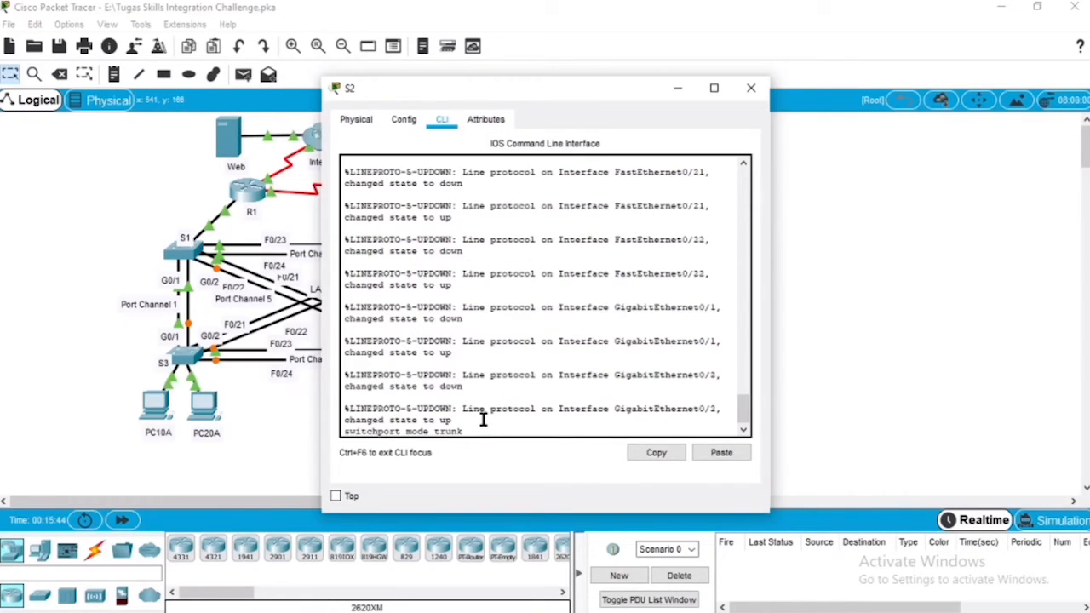
{"action": "key", "text": "Return"}
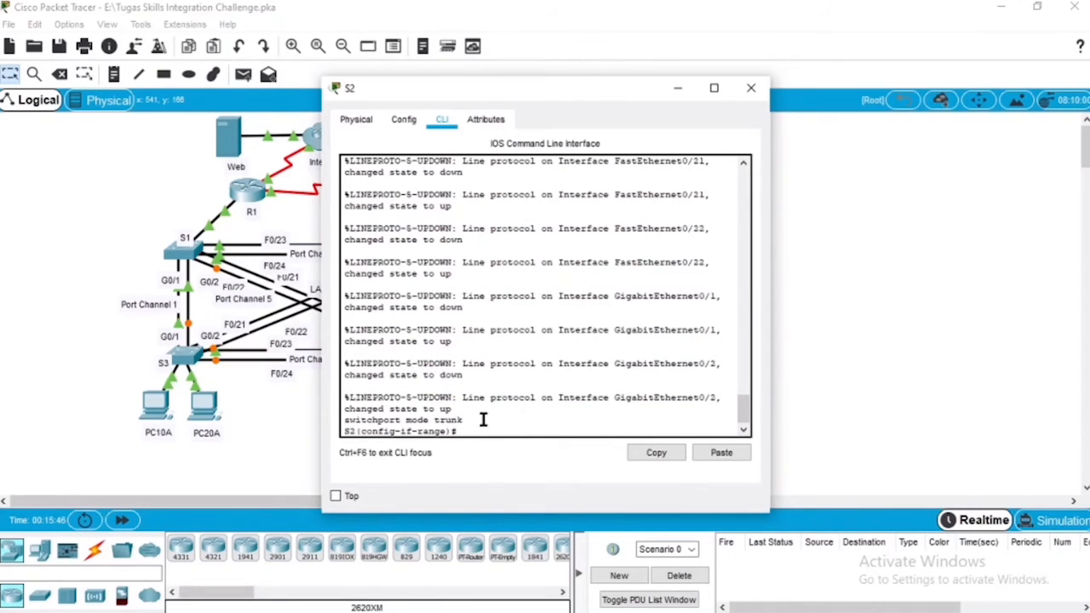
Step: Set VLAN 99 as the native VLAN on S2's F0/20-24 and G0/1-2 trunk ports and close S2
{"action": "key", "text": "Return"}
{"action": "type", "text": "switchpor"}
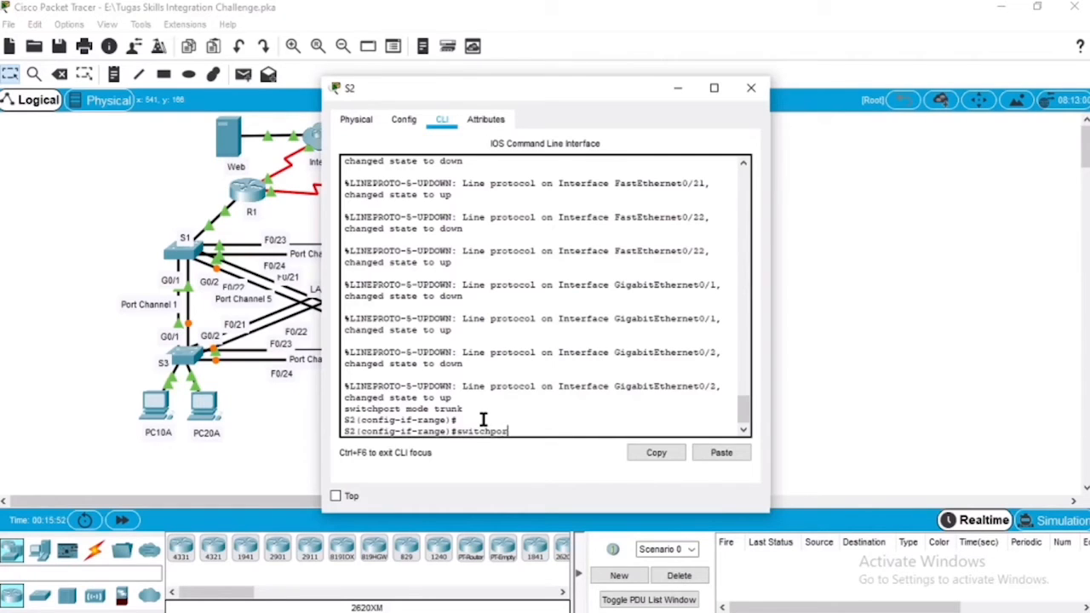
{"action": "type", "text": "t trunk native vlan 99"}
{"action": "key", "text": "Return"}
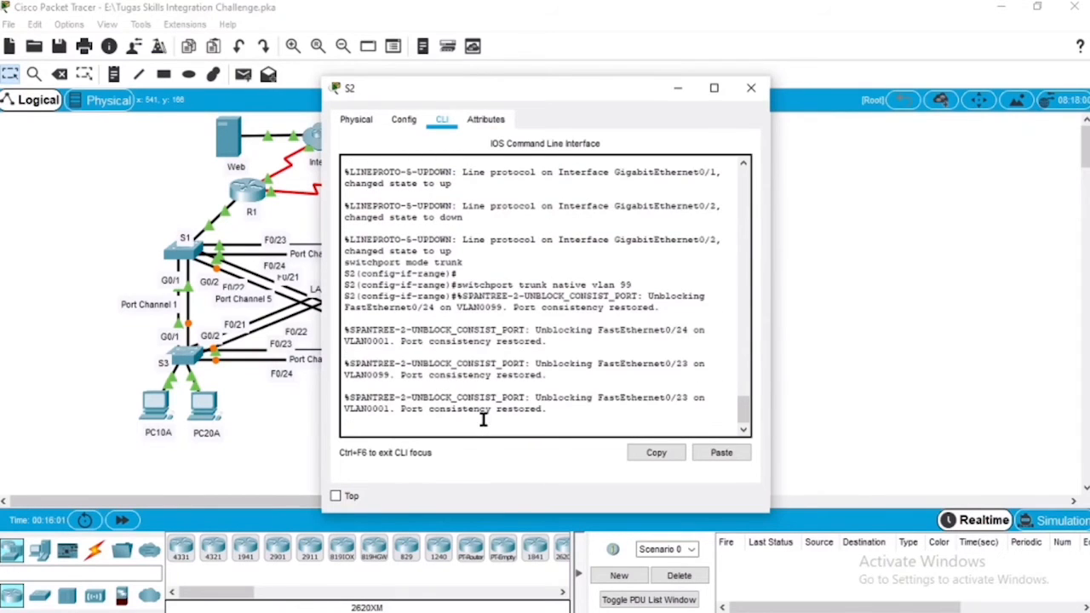
{"action": "left_click", "coordinate": [750, 89]}
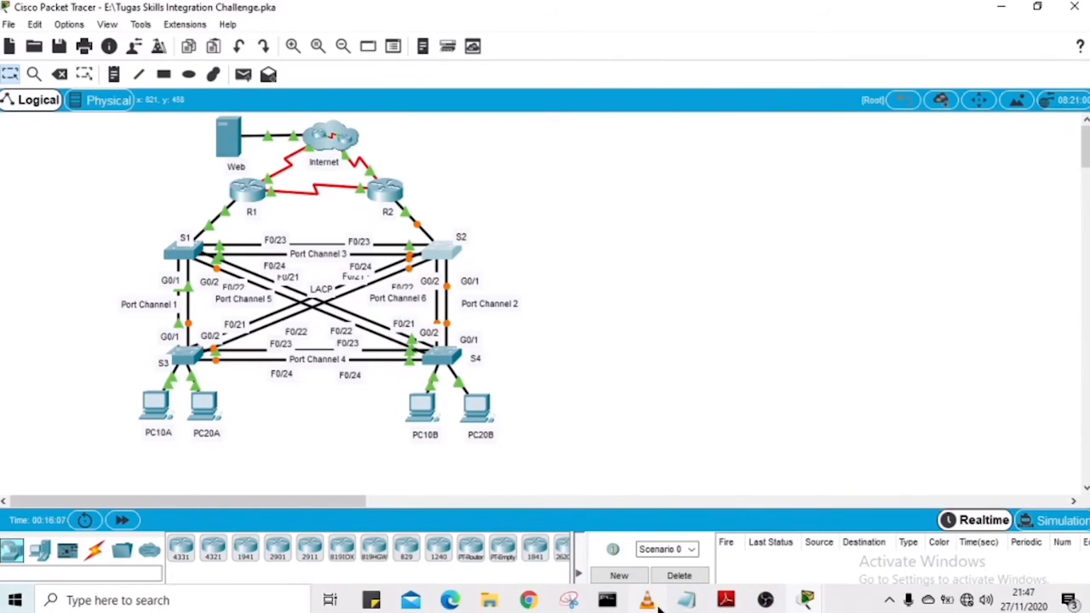
Step: Switch to the challenge PDF in Adobe Reader and review the static port requirements for S3 and S4
{"action": "left_click", "coordinate": [725, 600]}
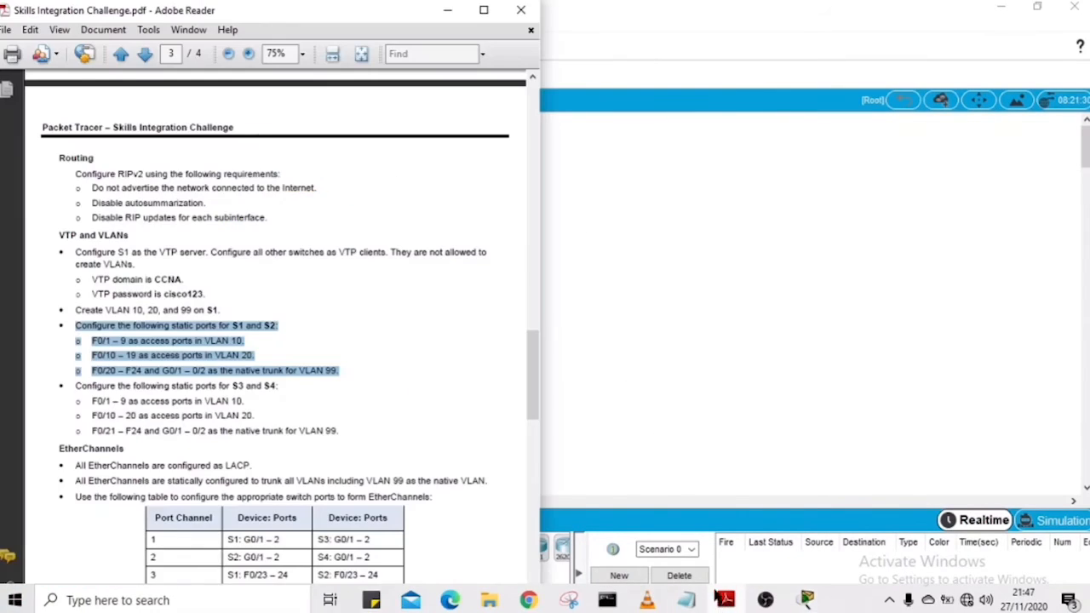
{"action": "left_click", "coordinate": [237, 383]}
{"action": "left_click_drag", "start_coordinate": [60, 387], "coordinate": [275, 390]}
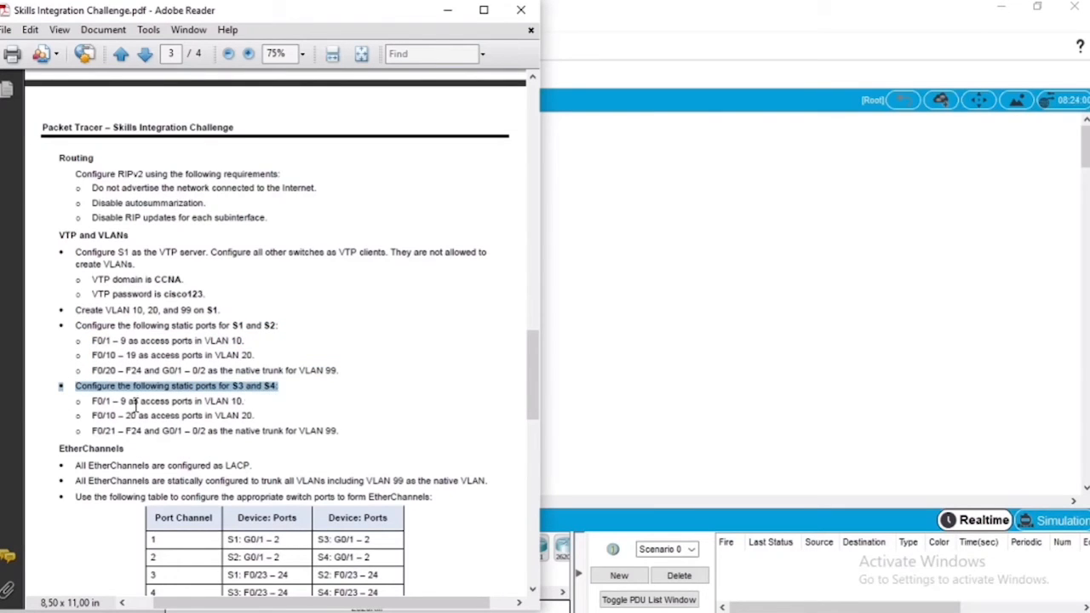
{"action": "left_click_drag", "start_coordinate": [92, 402], "coordinate": [245, 402]}
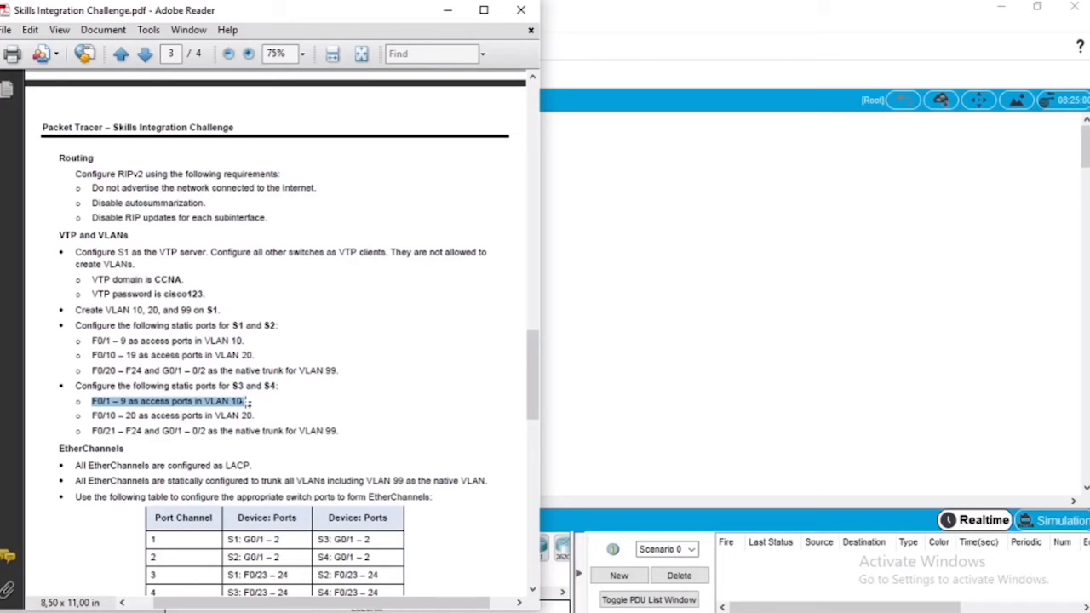
{"action": "left_click_drag", "start_coordinate": [91, 415], "coordinate": [356, 426]}
{"action": "left_click_drag", "start_coordinate": [48, 384], "coordinate": [357, 431]}
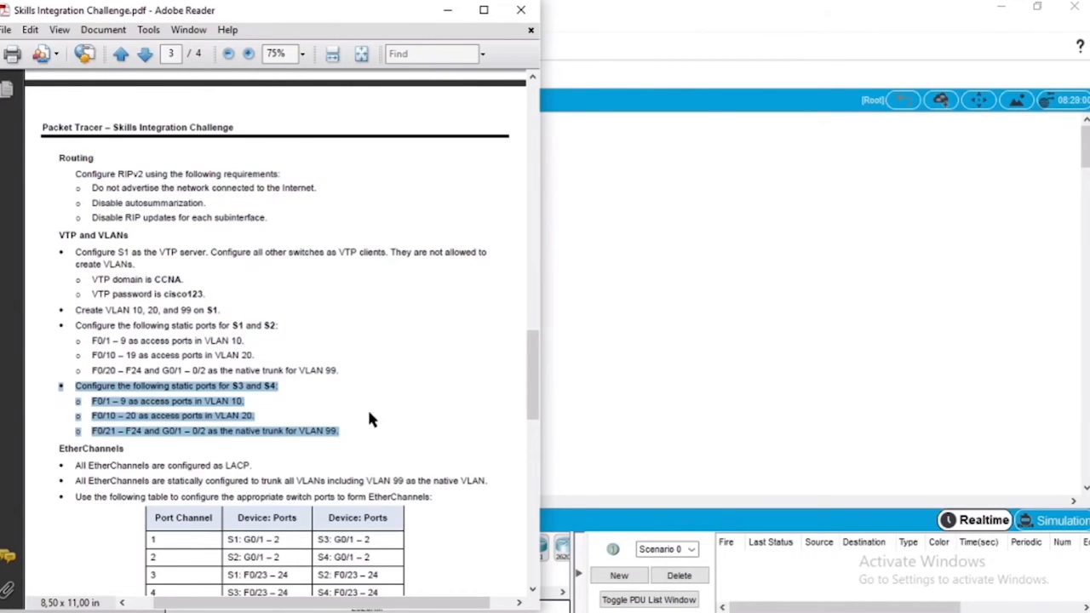
Step: Switch back to Packet Tracer, open S3's command line and configure the interface range F0/1-9 as access ports
{"action": "left_click", "coordinate": [644, 402]}
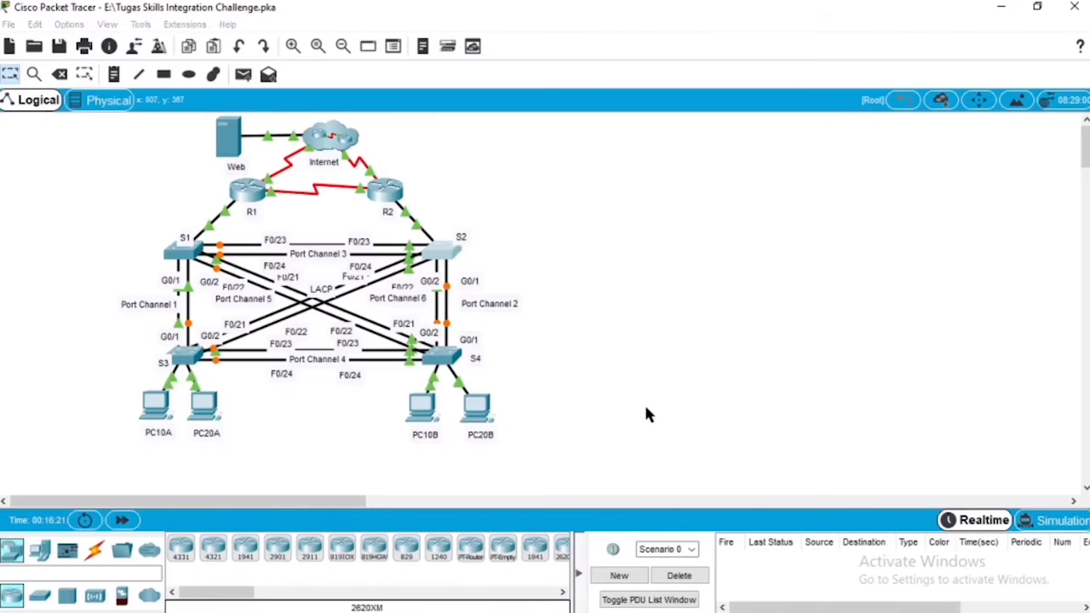
{"action": "left_click", "coordinate": [192, 359]}
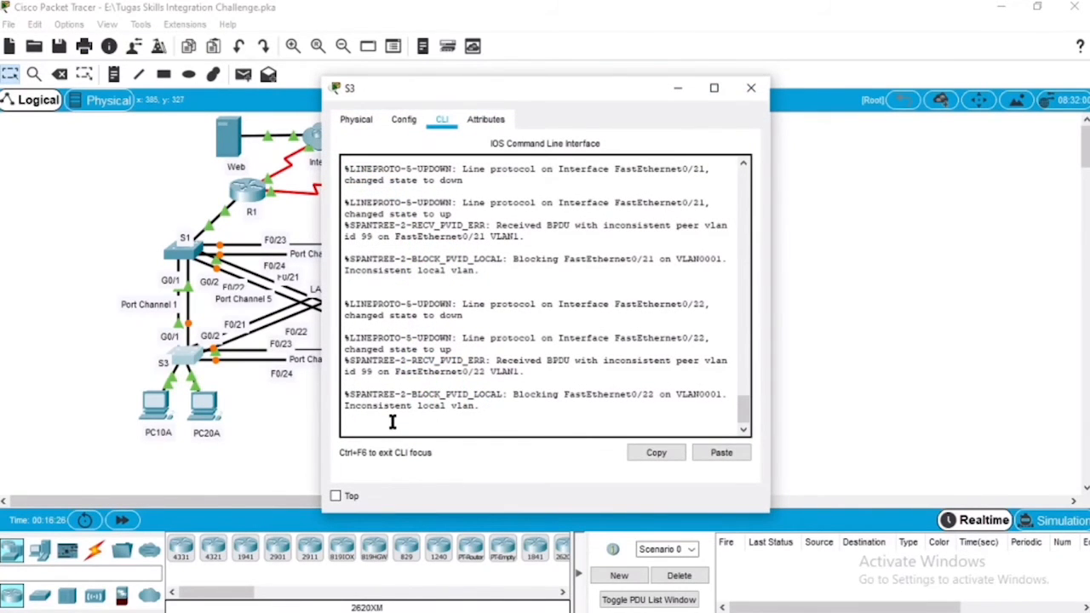
{"action": "key", "text": "Return"}
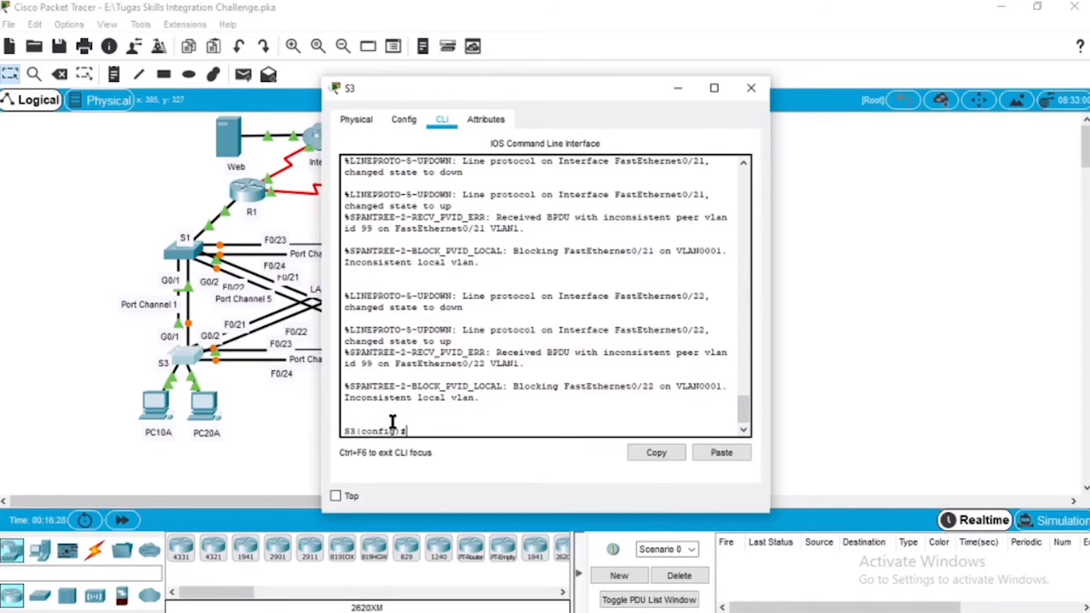
{"action": "type", "text": "int ra f 0/1-9"}
{"action": "key", "text": "Return"}
{"action": "type", "text": "s"}
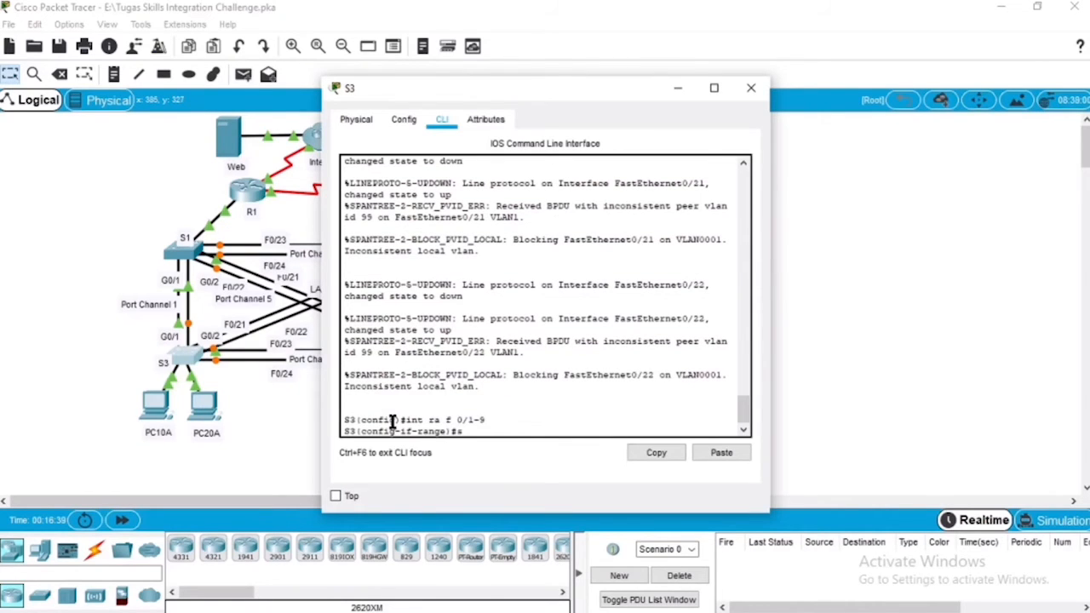
{"action": "type", "text": "witchport m"}
{"action": "type", "text": "ode access"}
{"action": "type", "text": "ss"}
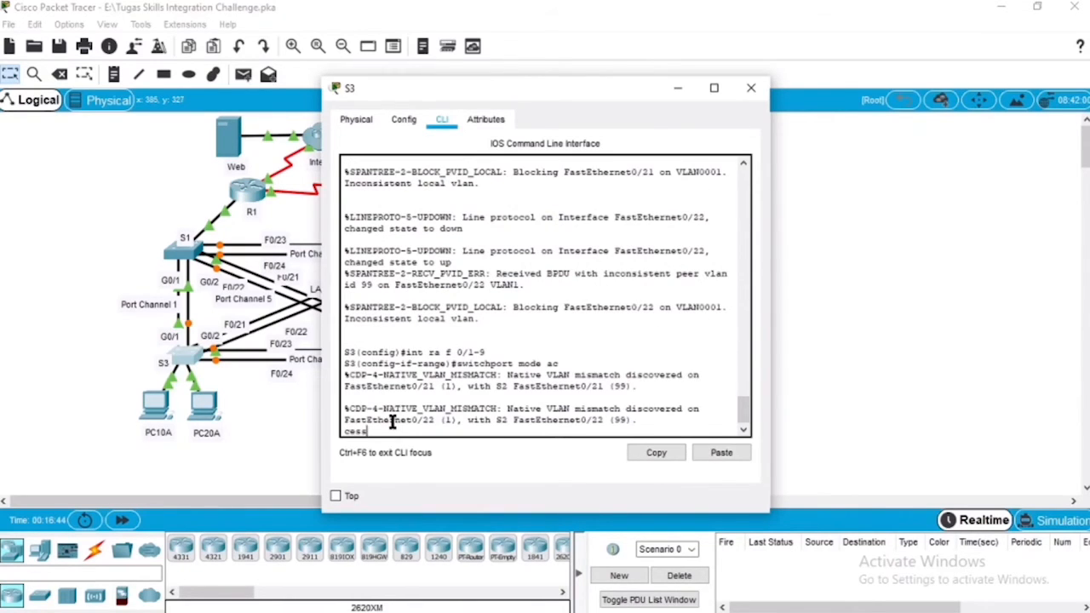
{"action": "key", "text": "Return"}
Step: Assign S3's F0/1-9 access ports to VLAN 10
{"action": "key", "text": "Up"}
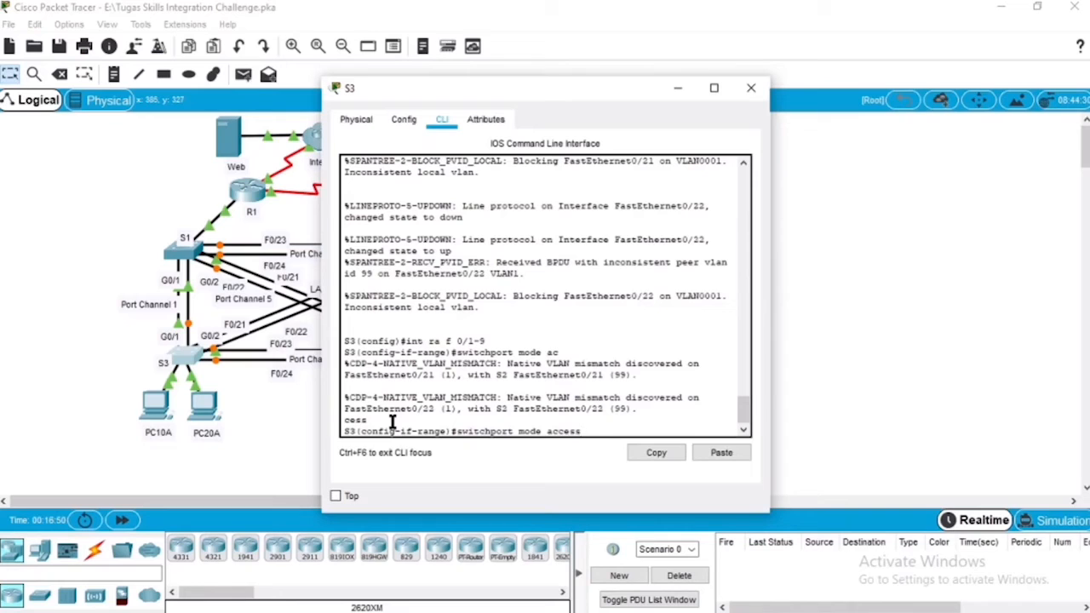
{"action": "key", "text": "BackSpace"}
{"action": "key", "text": "BackSpace"}
{"action": "key", "text": "BackSpace"}
{"action": "key", "text": "BackSpace"}
{"action": "key", "text": "BackSpace"}
{"action": "key", "text": "BackSpace"}
{"action": "key", "text": "BackSpace"}
{"action": "key", "text": "BackSpace"}
{"action": "key", "text": "BackSpace"}
{"action": "key", "text": "BackSpace"}
{"action": "key", "text": "BackSpace"}
{"action": "key", "text": "BackSpace"}
{"action": "type", "text": "access vlan 10"}
{"action": "key", "text": "Return"}
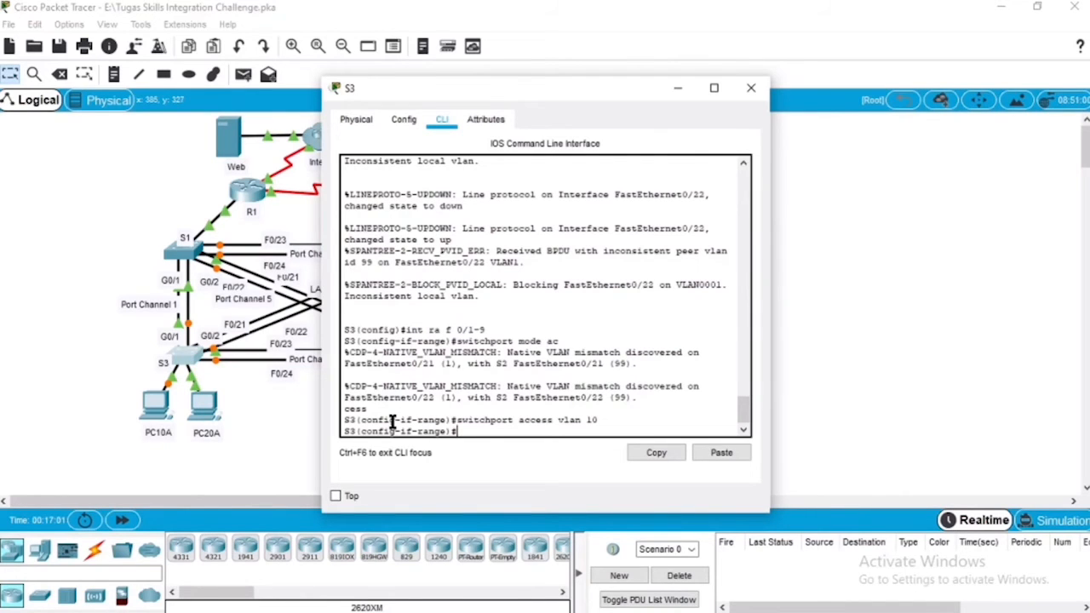
Step: Exit S3's configuration to privileged mode and re-enter global configuration mode
{"action": "type", "text": "exit"}
{"action": "key", "text": "Return"}
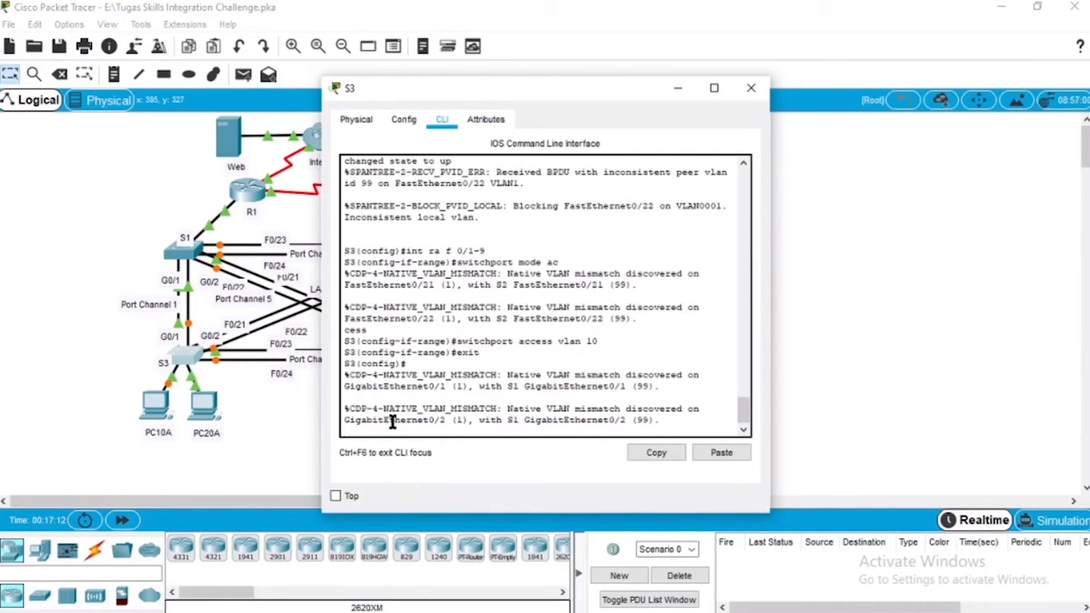
{"action": "type", "text": "exit"}
{"action": "key", "text": "Return"}
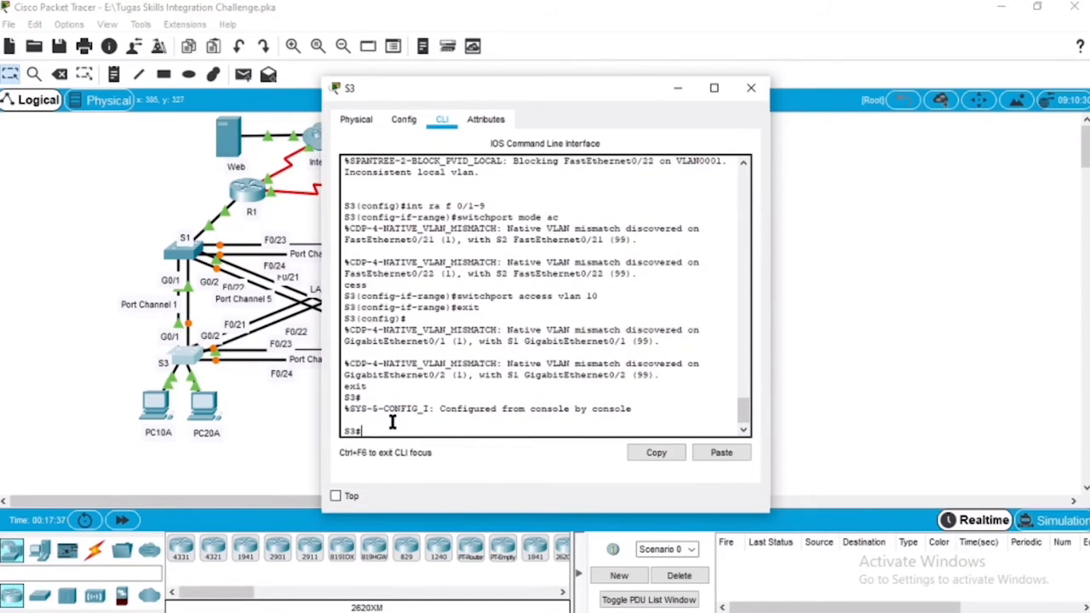
{"action": "type", "text": "conf t"}
{"action": "key", "text": "Return"}
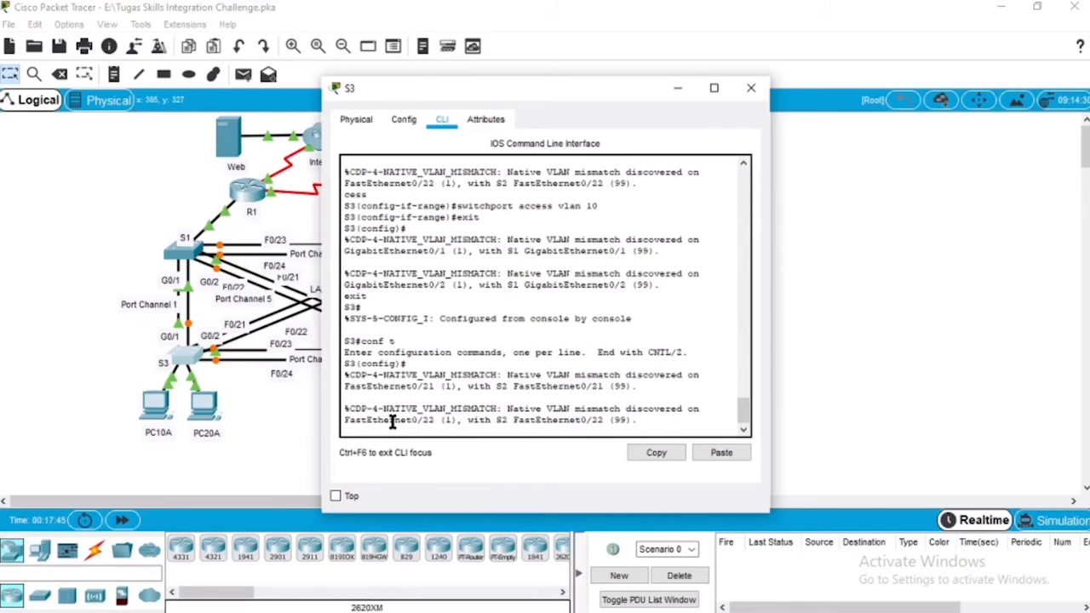
{"action": "key", "text": "Return"}
Step: Configure S3's interface range F0/10-20 as access ports
{"action": "type", "text": "in"}
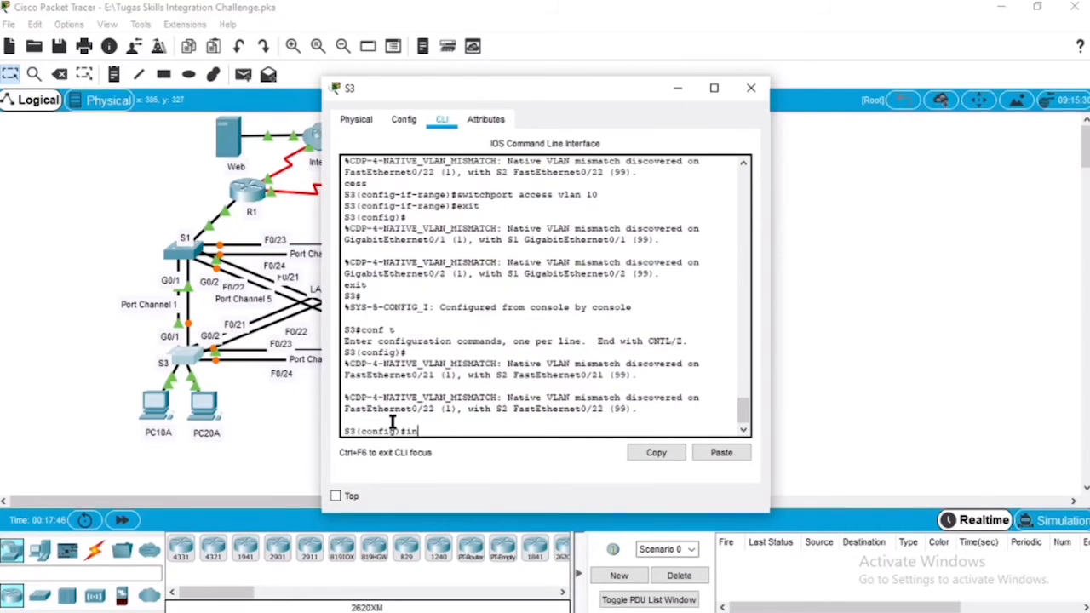
{"action": "type", "text": "t ra f 0/10-20"}
{"action": "key", "text": "Return"}
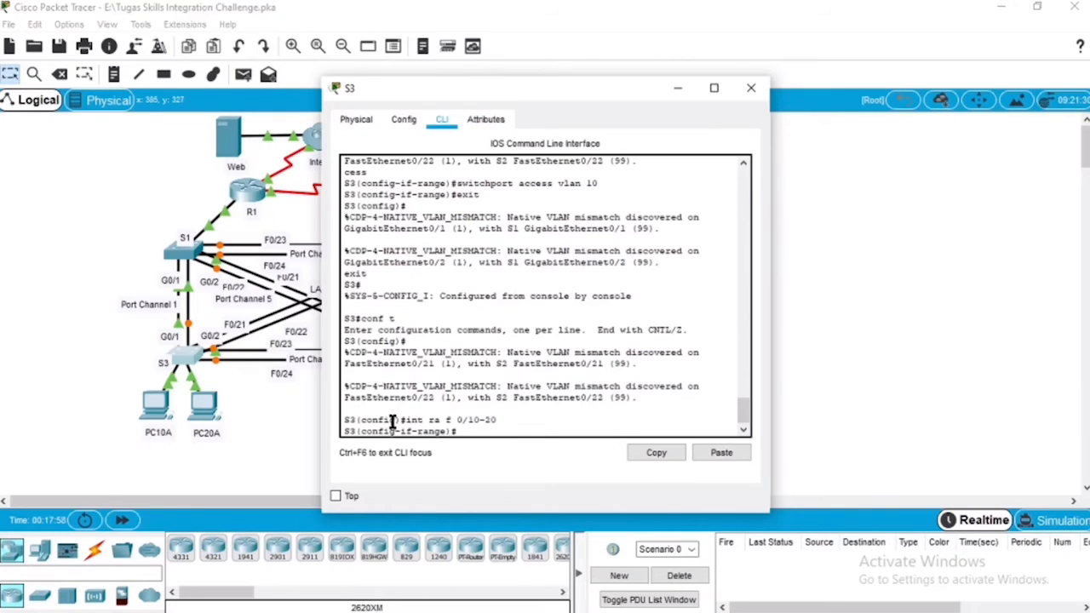
{"action": "type", "text": "switchport mode acces"}
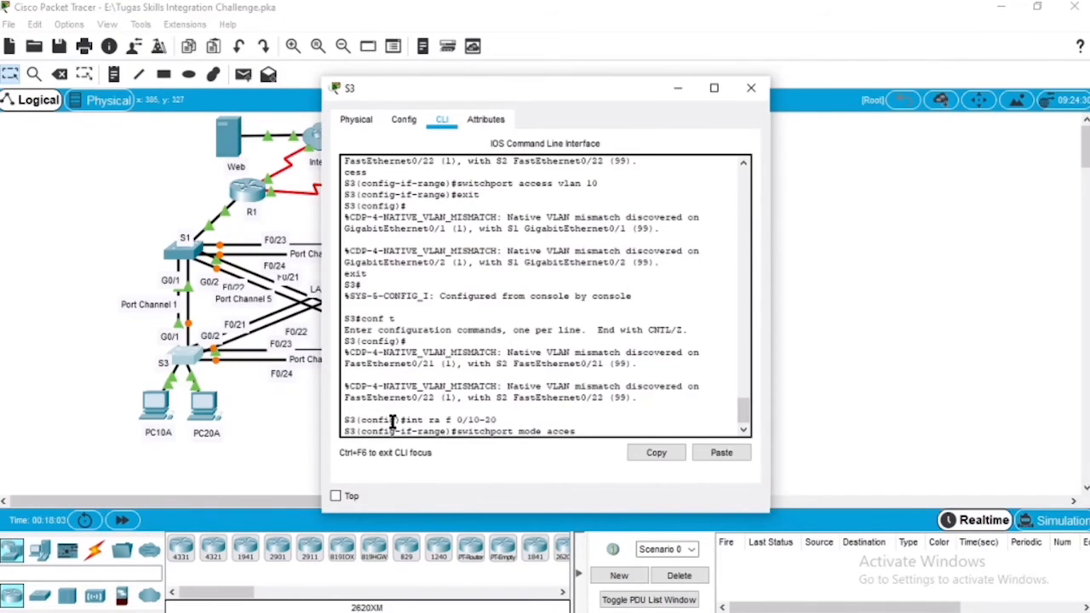
{"action": "type", "text": "s"}
{"action": "key", "text": "Return"}
Step: Assign S3's F0/10-20 access ports to VLAN 20 and return to global configuration mode
{"action": "key", "text": "Up"}
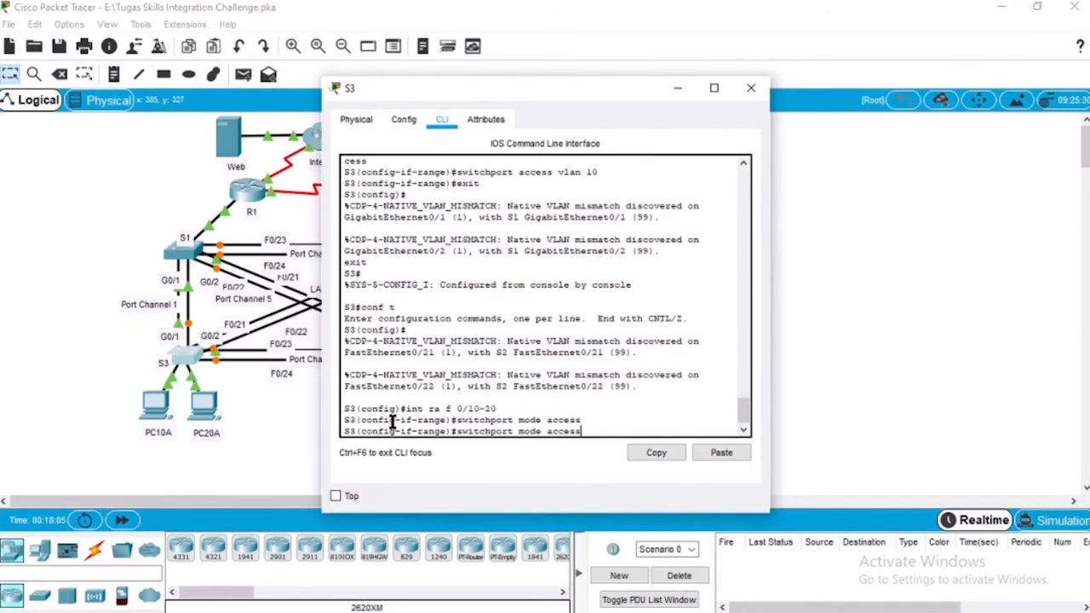
{"action": "key", "text": "BackSpace"}
{"action": "key", "text": "BackSpace"}
{"action": "key", "text": "BackSpace"}
{"action": "key", "text": "BackSpace"}
{"action": "key", "text": "BackSpace"}
{"action": "key", "text": "BackSpace"}
{"action": "key", "text": "BackSpace"}
{"action": "key", "text": "BackSpace"}
{"action": "key", "text": "BackSpace"}
{"action": "key", "text": "BackSpace"}
{"action": "type", "text": "access vlan 20"}
{"action": "key", "text": "Return"}
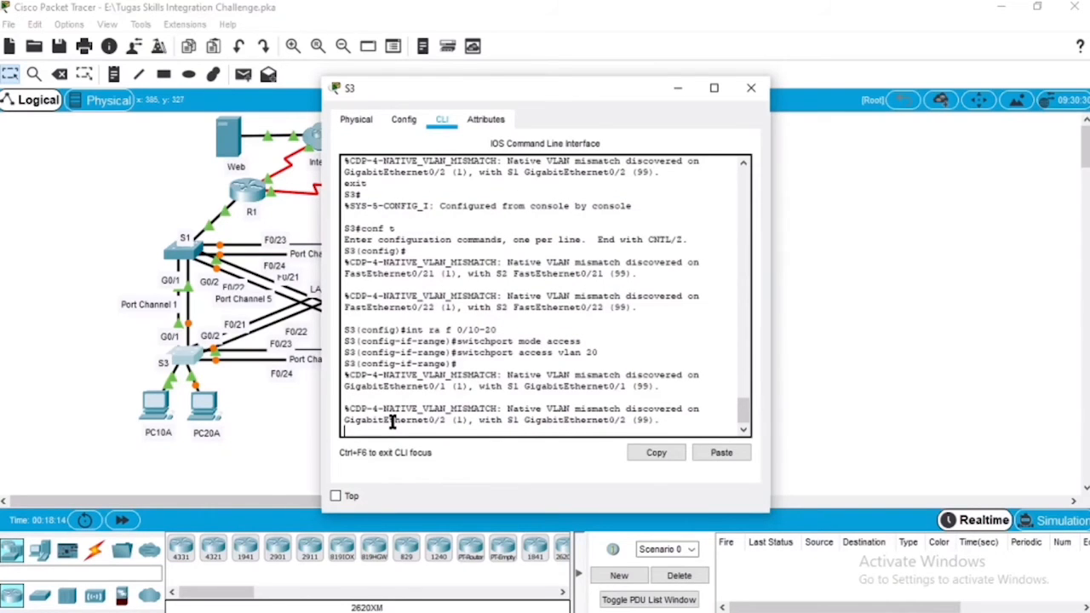
{"action": "key", "text": "Return"}
{"action": "type", "text": "exit"}
{"action": "key", "text": "Return"}
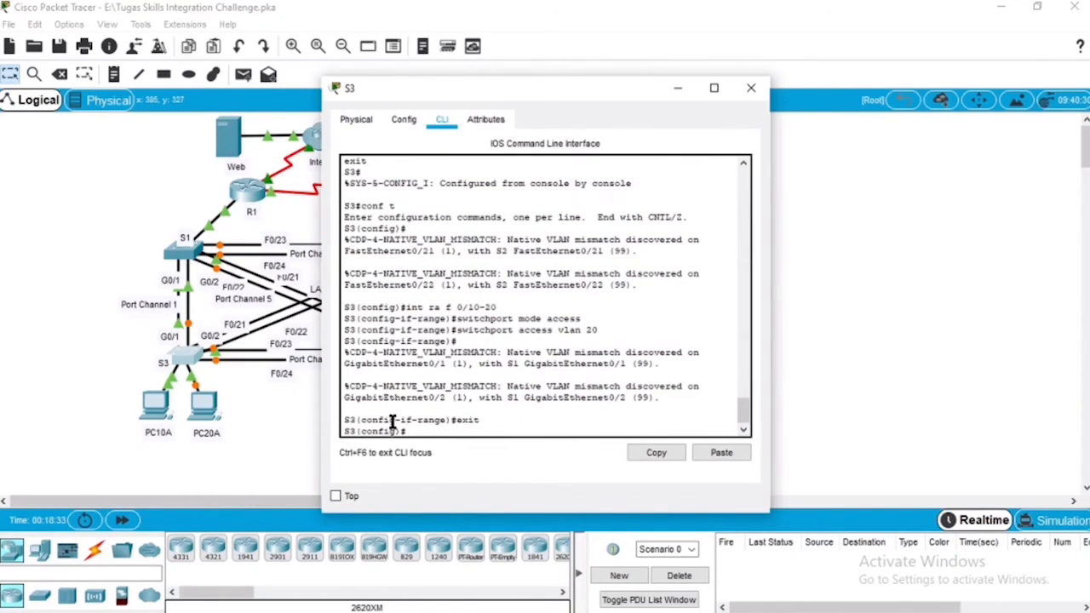
Step: Enter interface range configuration on S3 for F0/21-24 together with G0/1-2
{"action": "type", "text": "int ra f 0/21-24"}
{"action": "key", "text": "Return"}
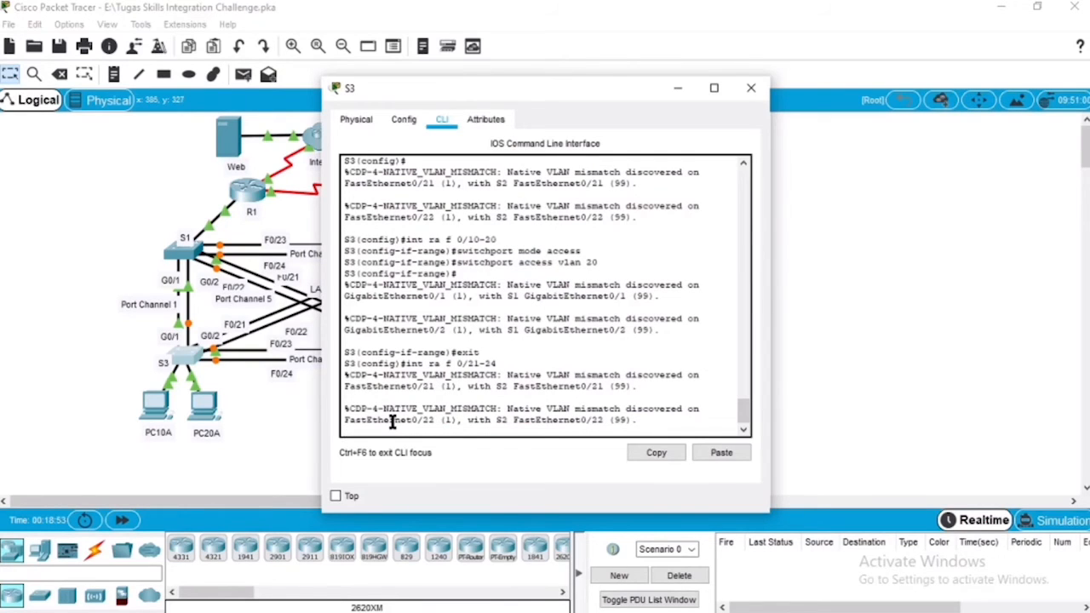
{"action": "key", "text": "Return"}
{"action": "key", "text": "Up"}
{"action": "type", "text": ", g"}
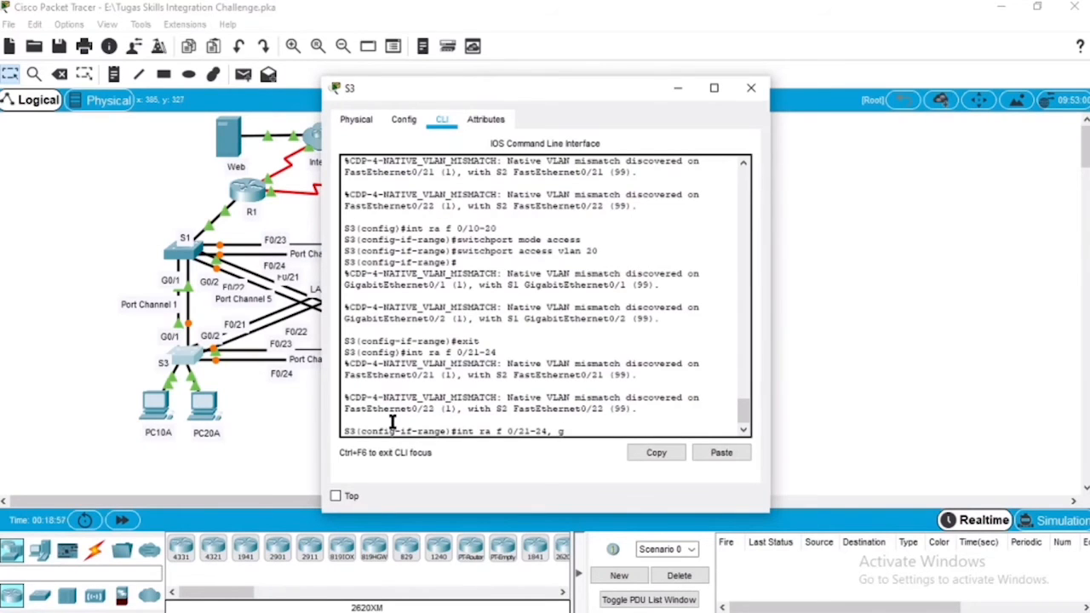
{"action": "type", "text": "i 0"}
{"action": "type", "text": "/1-2"}
{"action": "key", "text": "Return"}
Step: Set S3's F0/21-24 and G0/1-2 interfaces to trunk mode
{"action": "type", "text": "s"}
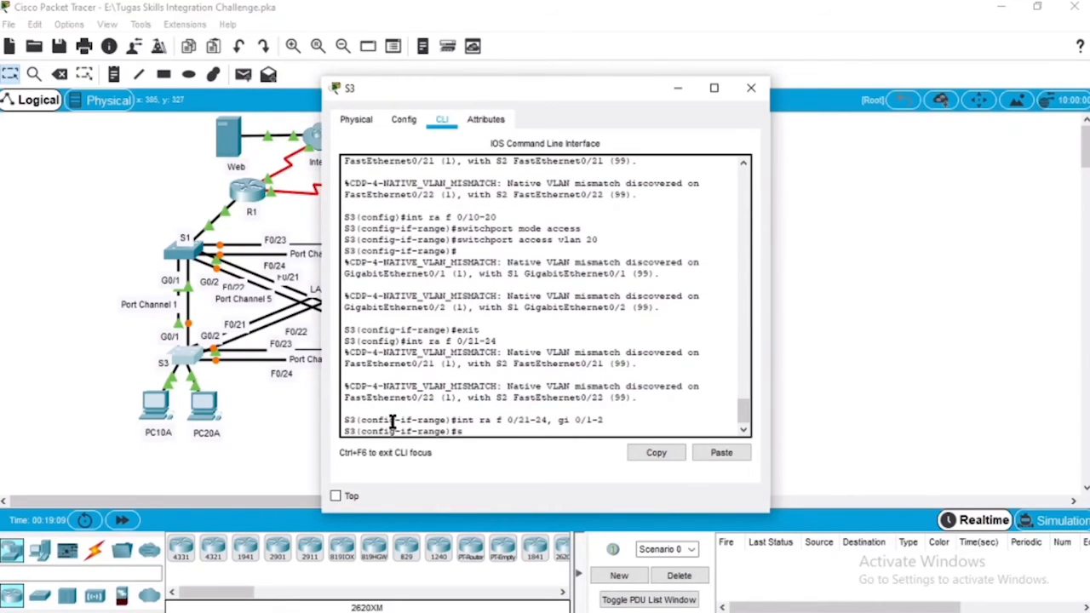
{"action": "type", "text": "witchpor"}
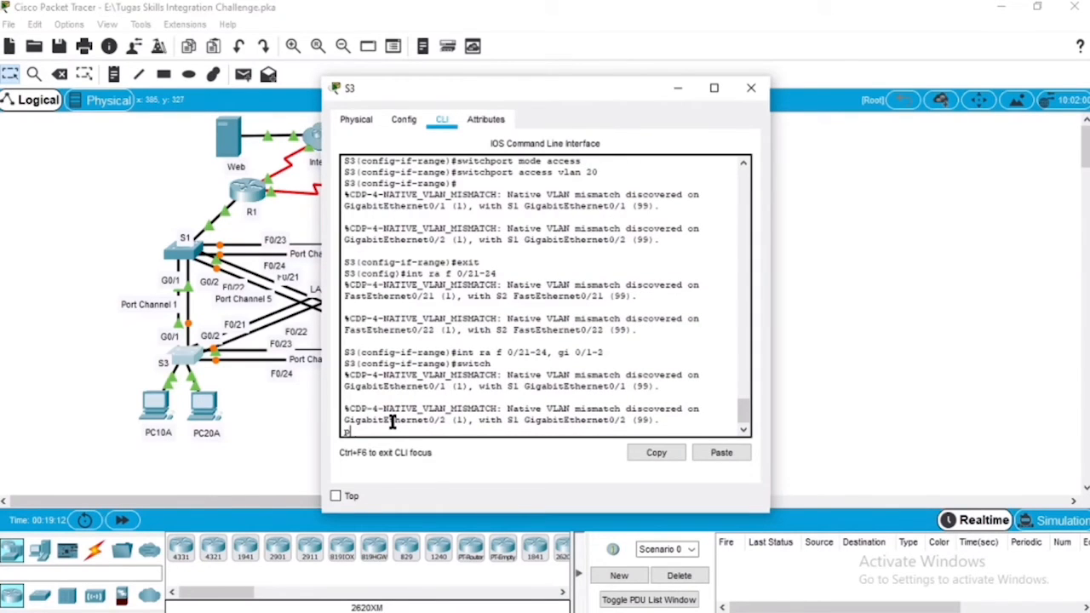
{"action": "type", "text": "t mode trunk"}
{"action": "key", "text": "Return"}
{"action": "key", "text": "Return"}
Step: Set native VLAN 99 on S3's F0/21-24 and G0/1-2 trunk ports
{"action": "key", "text": "Up"}
{"action": "key", "text": "BackSpace"}
{"action": "key", "text": "BackSpace"}
{"action": "key", "text": "BackSpace"}
{"action": "key", "text": "BackSpace"}
{"action": "key", "text": "BackSpace"}
{"action": "key", "text": "BackSpace"}
{"action": "key", "text": "BackSpace"}
{"action": "key", "text": "BackSpace"}
{"action": "key", "text": "BackSpace"}
{"action": "key", "text": "BackSpace"}
{"action": "key", "text": "BackSpace"}
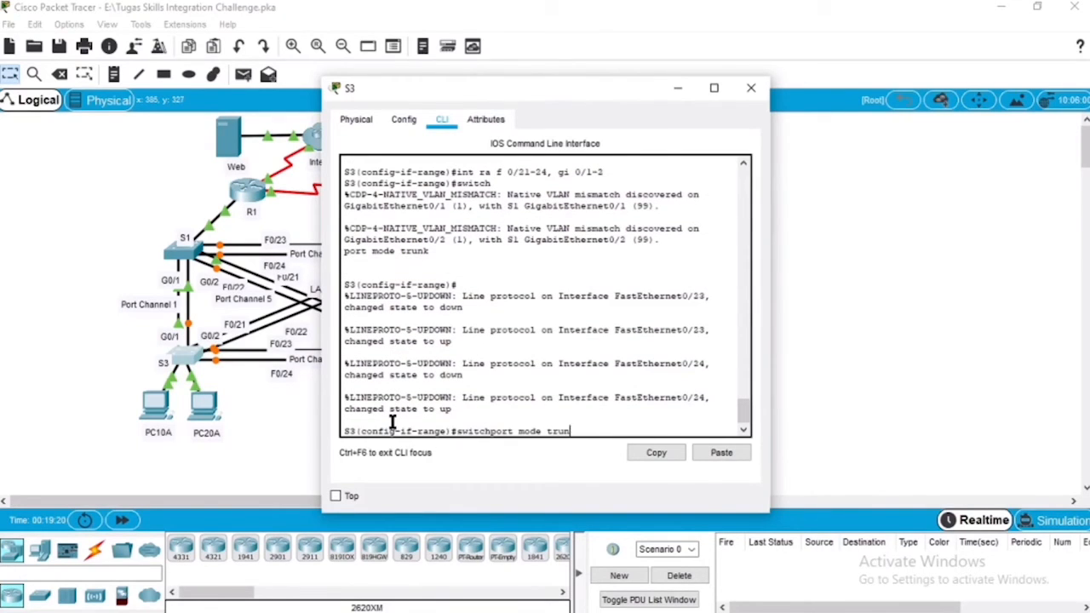
{"action": "type", "text": "trunk native vlan 99"}
{"action": "key", "text": "Return"}
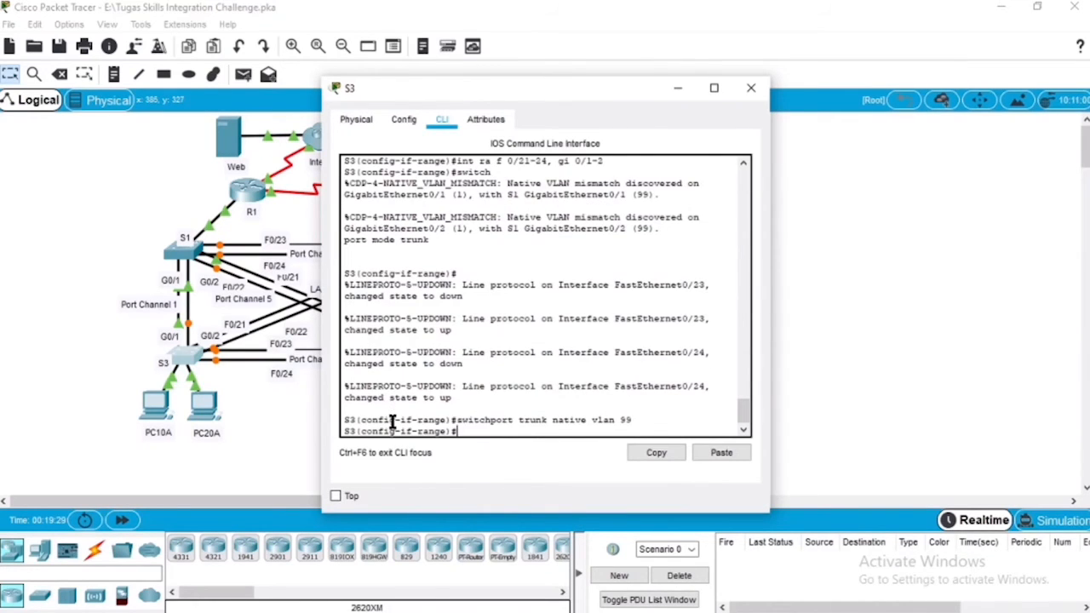
Step: Close S3, open S4's command line and configure the interface range F0/1-9 as access ports
{"action": "left_click", "coordinate": [751, 88]}
{"action": "left_click", "coordinate": [443, 356]}
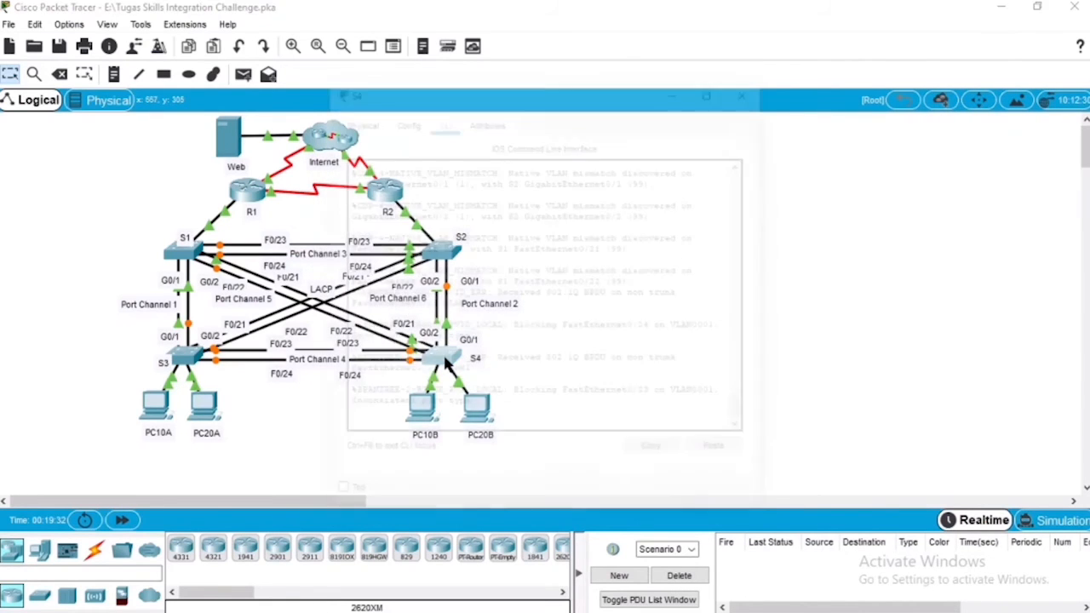
{"action": "left_click", "coordinate": [510, 418]}
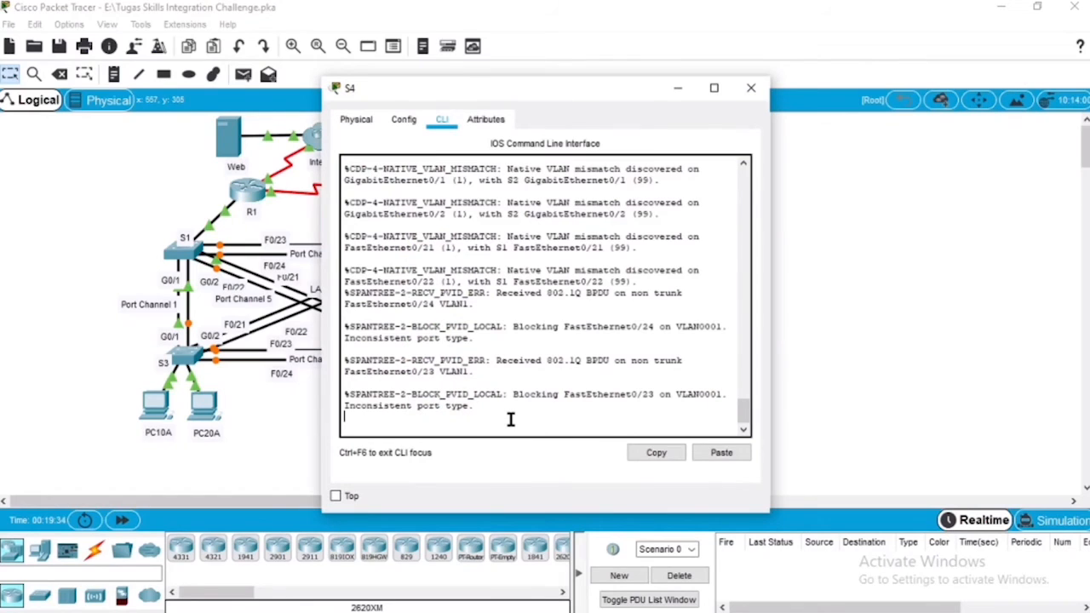
{"action": "key", "text": "Return"}
{"action": "type", "text": "int"}
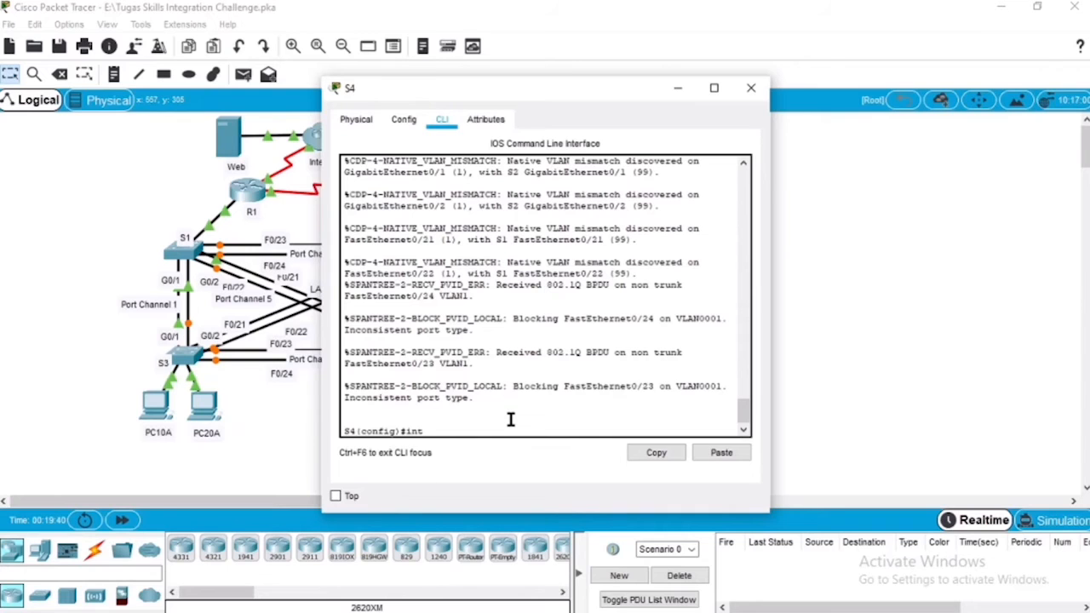
{"action": "type", "text": " ra f 0/"}
{"action": "type", "text": "1-9"}
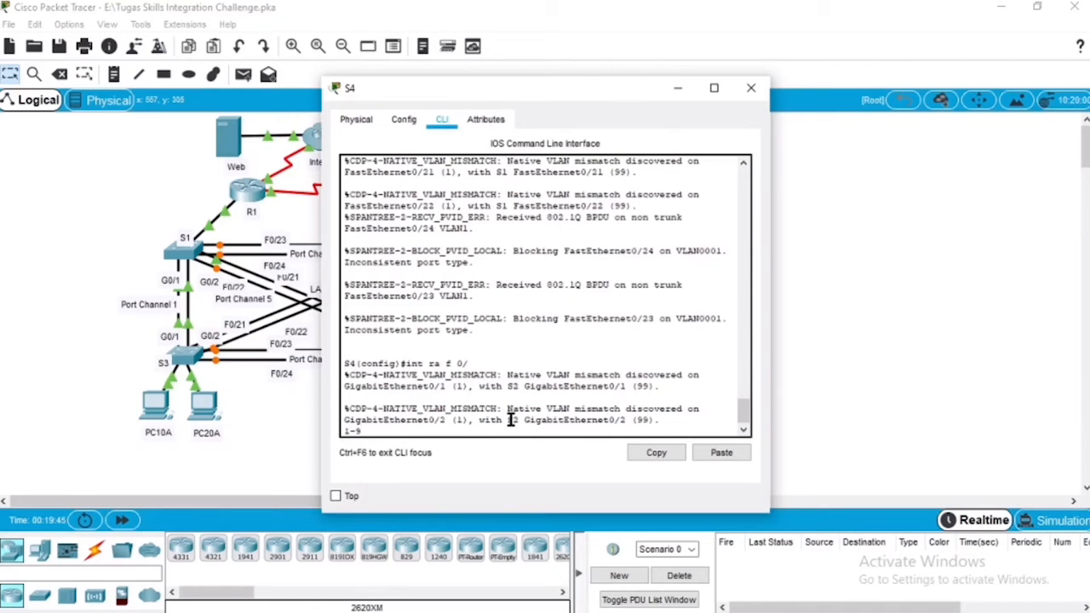
{"action": "key", "text": "Return"}
{"action": "type", "text": "sw"}
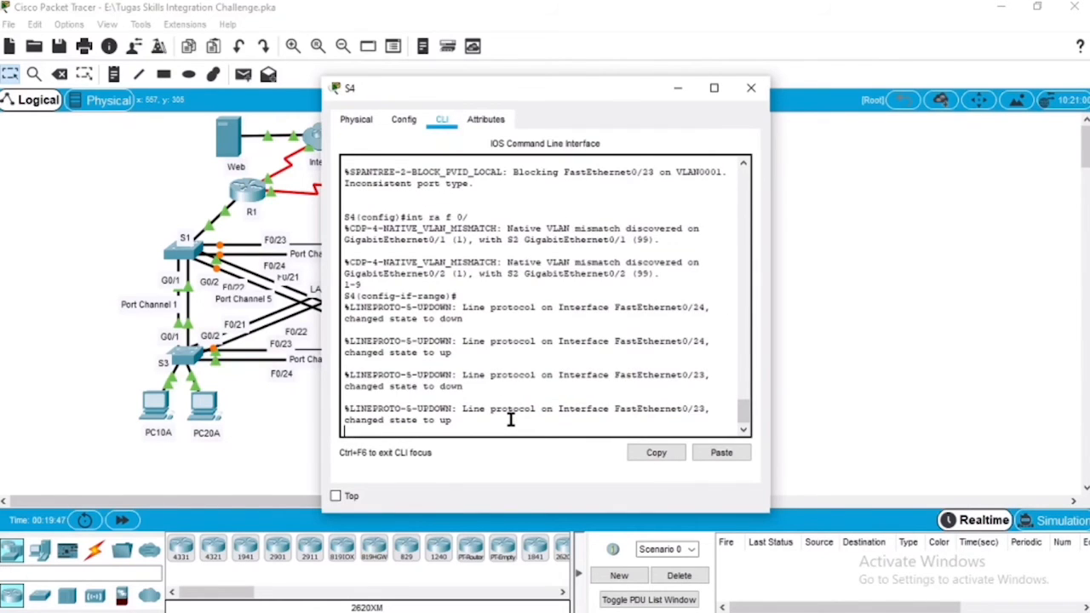
{"action": "type", "text": "itch"}
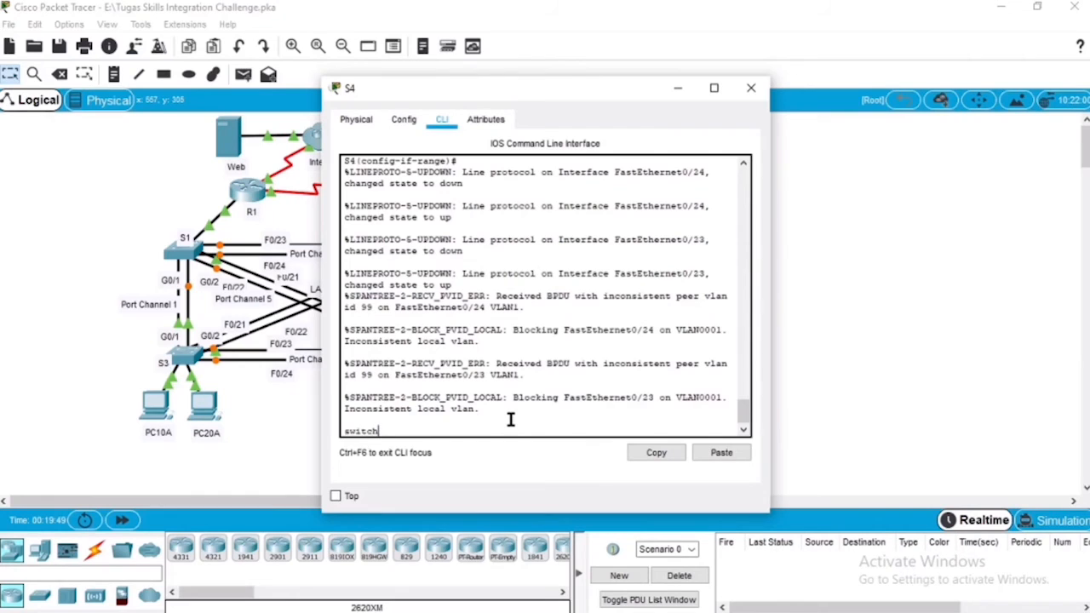
{"action": "type", "text": "portmo"}
{"action": "key", "text": "BackSpace"}
{"action": "key", "text": "BackSpace"}
{"action": "key", "text": "BackSpace"}
{"action": "type", "text": "mode access"}
{"action": "key", "text": "Return"}
{"action": "key", "text": "Return"}
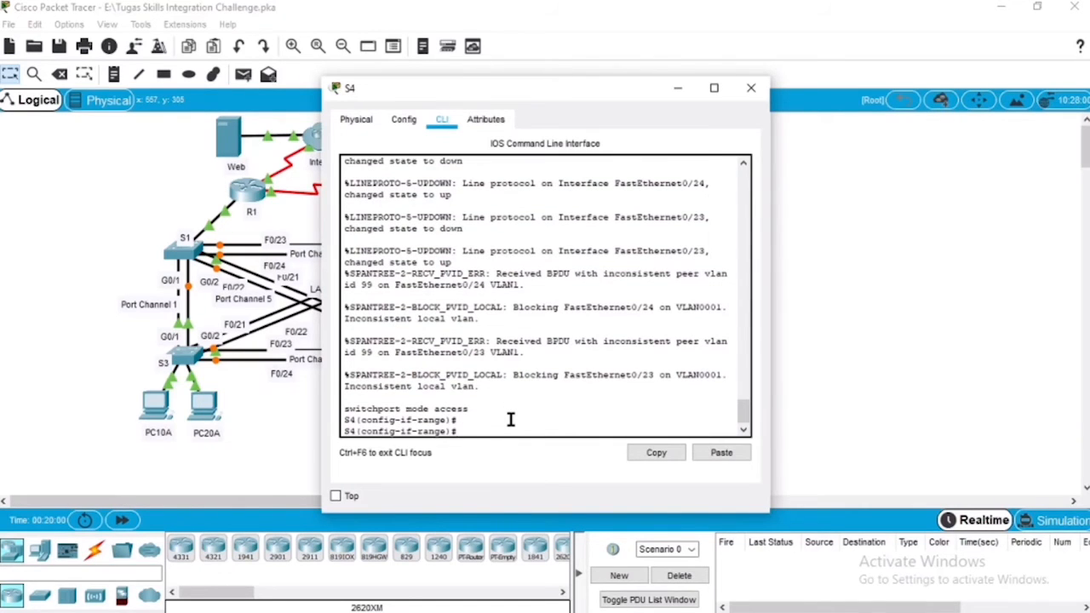
Step: Assign S4's F0/1-9 access ports to VLAN 10 and return to global configuration mode
{"action": "key", "text": "Up"}
{"action": "key", "text": "BackSpace"}
{"action": "key", "text": "BackSpace"}
{"action": "key", "text": "BackSpace"}
{"action": "key", "text": "BackSpace"}
{"action": "key", "text": "BackSpace"}
{"action": "key", "text": "BackSpace"}
{"action": "key", "text": "BackSpace"}
{"action": "key", "text": "BackSpace"}
{"action": "key", "text": "BackSpace"}
{"action": "key", "text": "BackSpace"}
{"action": "key", "text": "BackSpace"}
{"action": "type", "text": "access vlan 10"}
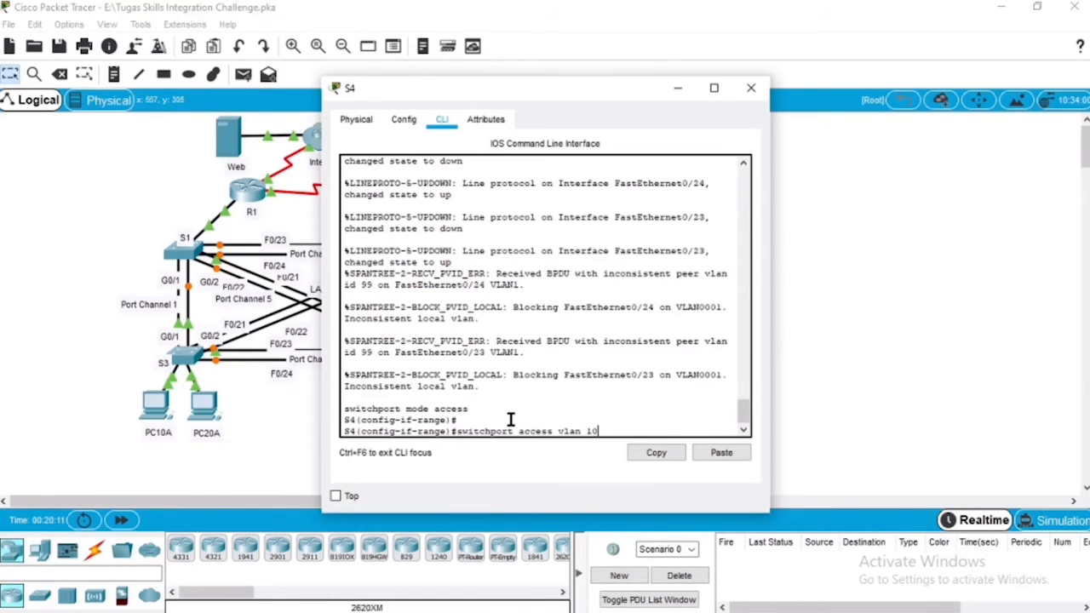
{"action": "key", "text": "Return"}
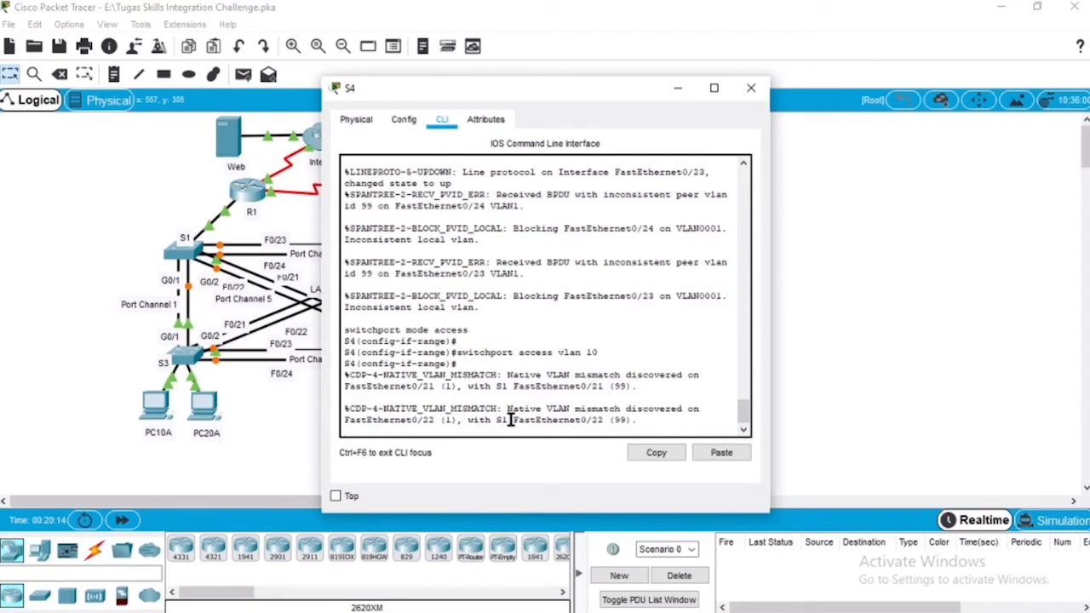
{"action": "key", "text": "Return"}
{"action": "type", "text": "e"}
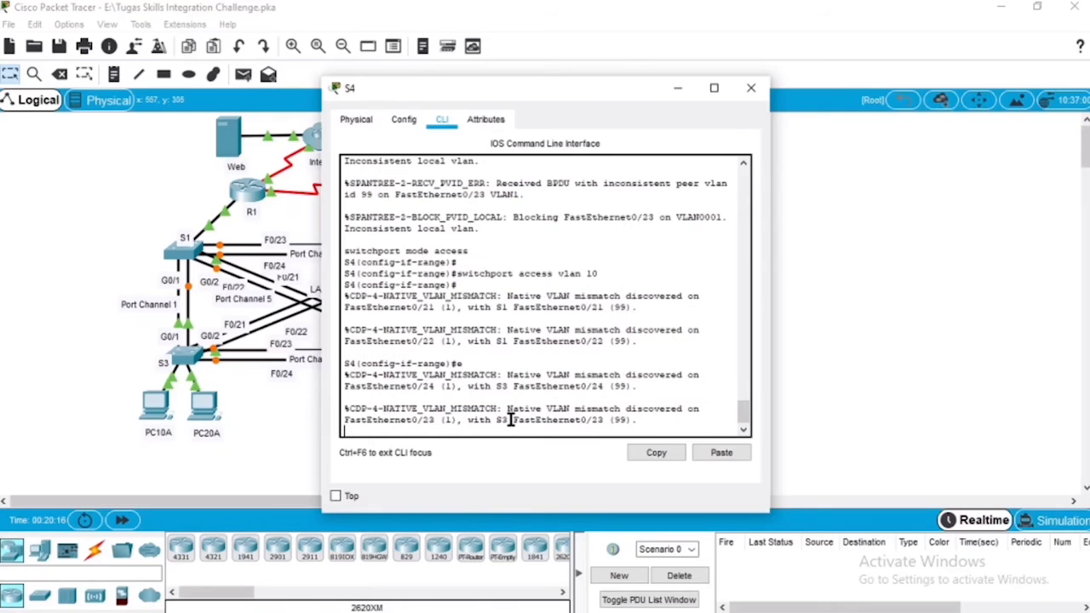
{"action": "type", "text": "xit"}
{"action": "key", "text": "Return"}
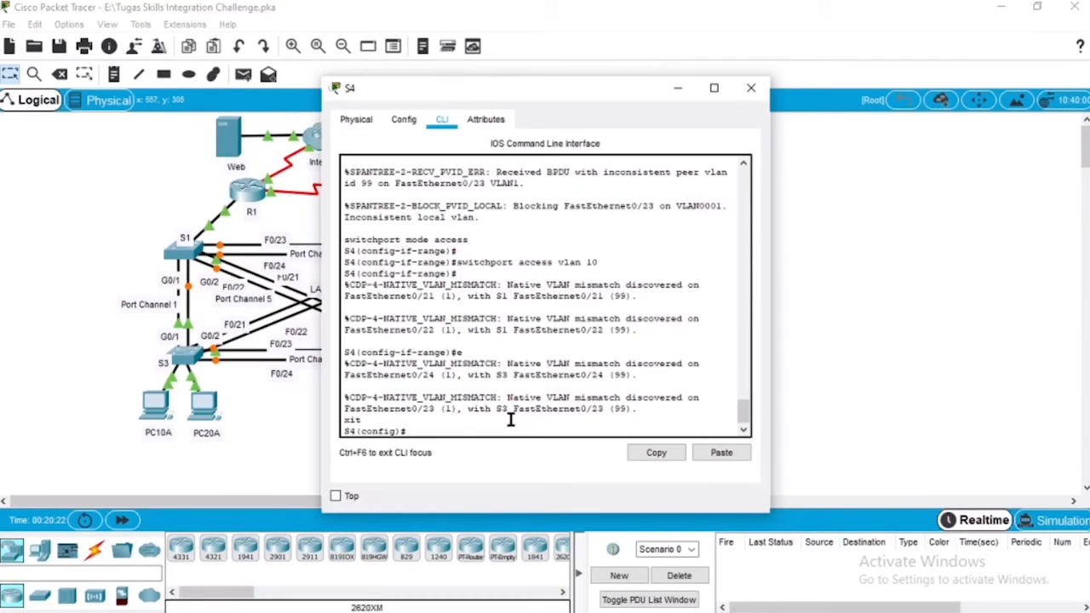
Step: Configure S4's interface range F0/10-20 as access ports, reusing the earlier commands
{"action": "key", "text": "Up"}
{"action": "key", "text": "Up"}
{"action": "key", "text": "Up"}
{"action": "key", "text": "Up"}
{"action": "key", "text": "BackSpace"}
{"action": "key", "text": "BackSpace"}
{"action": "type", "text": "10-20"}
{"action": "key", "text": "Return"}
{"action": "key", "text": "Up"}
{"action": "key", "text": "Up"}
{"action": "key", "text": "Up"}
{"action": "key", "text": "Up"}
{"action": "key", "text": "Up"}
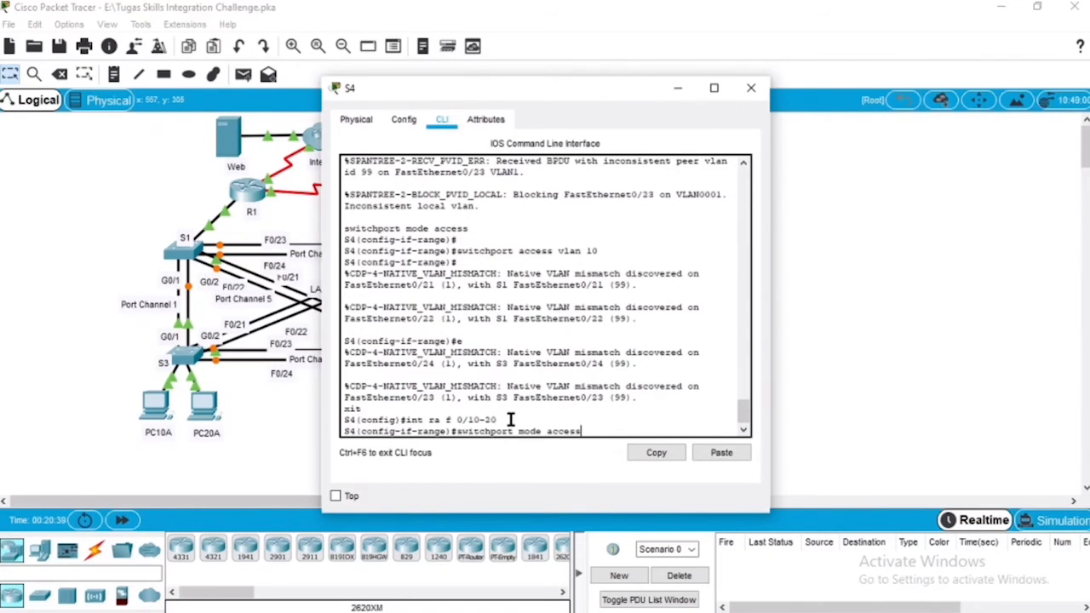
{"action": "key", "text": "Return"}
{"action": "key", "text": "Up"}
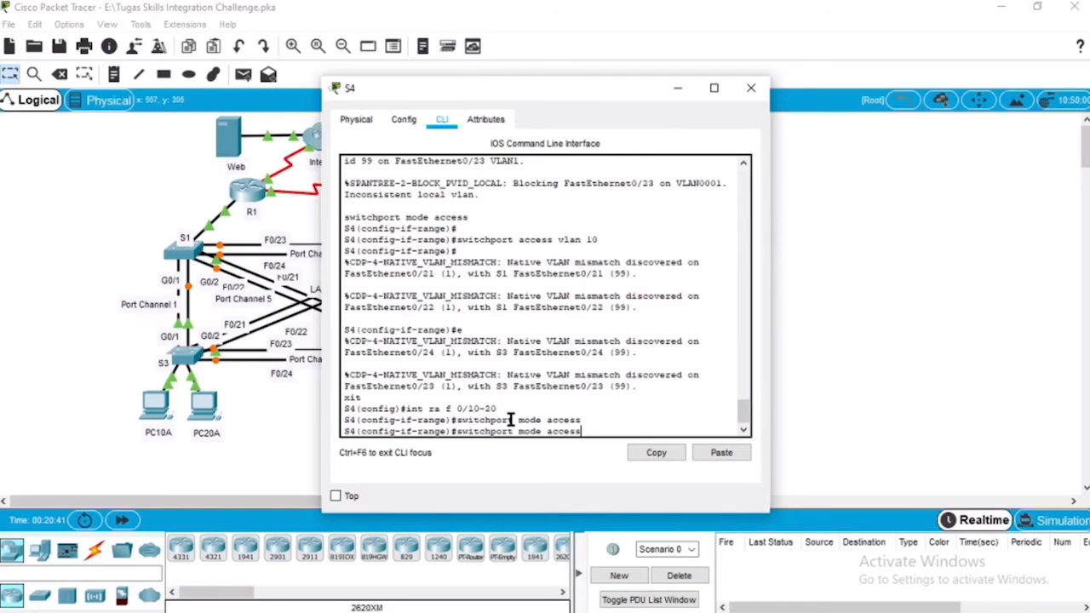
{"action": "key", "text": "Up"}
{"action": "key", "text": "Down"}
{"action": "key", "text": "Up"}
{"action": "key", "text": "Down"}
{"action": "key", "text": "Up"}
{"action": "key", "text": "Up"}
{"action": "key", "text": "Down"}
{"action": "key", "text": "Down"}
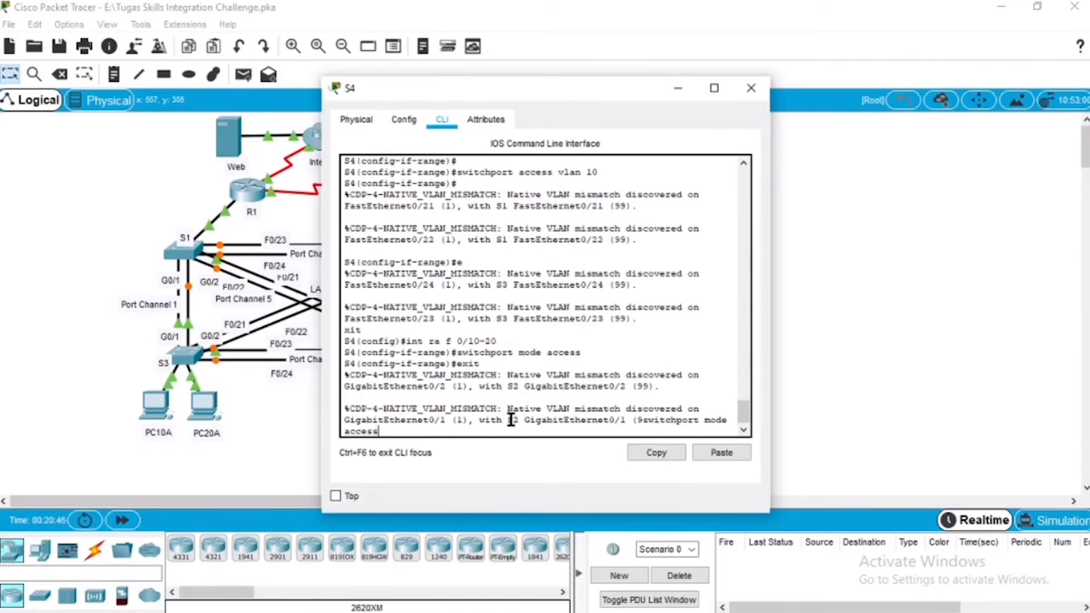
{"action": "key", "text": "Return"}
Step: Assign S4's F0/10-20 access ports to VLAN 20 and return to global configuration mode
{"action": "key", "text": "Return"}
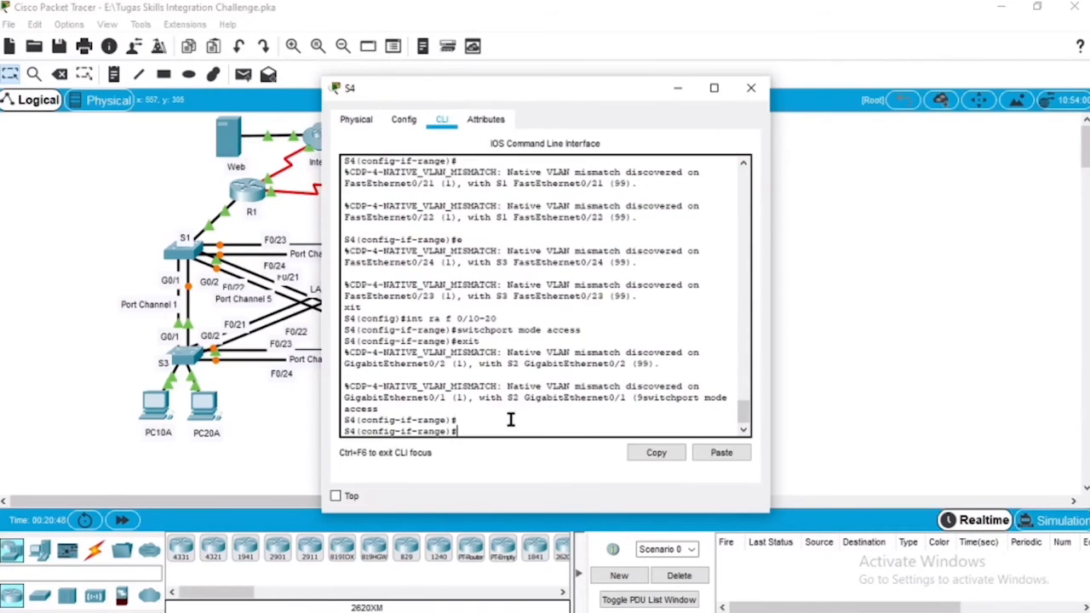
{"action": "key", "text": "Up"}
{"action": "key", "text": "BackSpace"}
{"action": "key", "text": "BackSpace"}
{"action": "key", "text": "BackSpace"}
{"action": "key", "text": "BackSpace"}
{"action": "key", "text": "BackSpace"}
{"action": "key", "text": "BackSpace"}
{"action": "key", "text": "BackSpace"}
{"action": "key", "text": "BackSpace"}
{"action": "key", "text": "BackSpace"}
{"action": "key", "text": "BackSpace"}
{"action": "key", "text": "BackSpace"}
{"action": "key", "text": "BackSpace"}
{"action": "type", "text": "access vlan 20"}
{"action": "key", "text": "Return"}
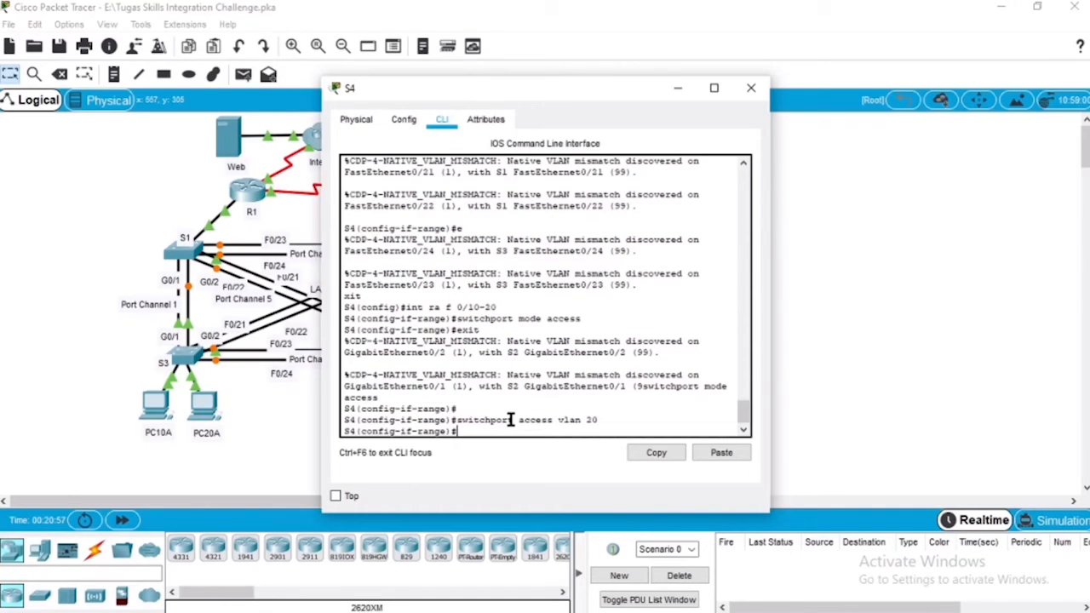
{"action": "type", "text": "exit"}
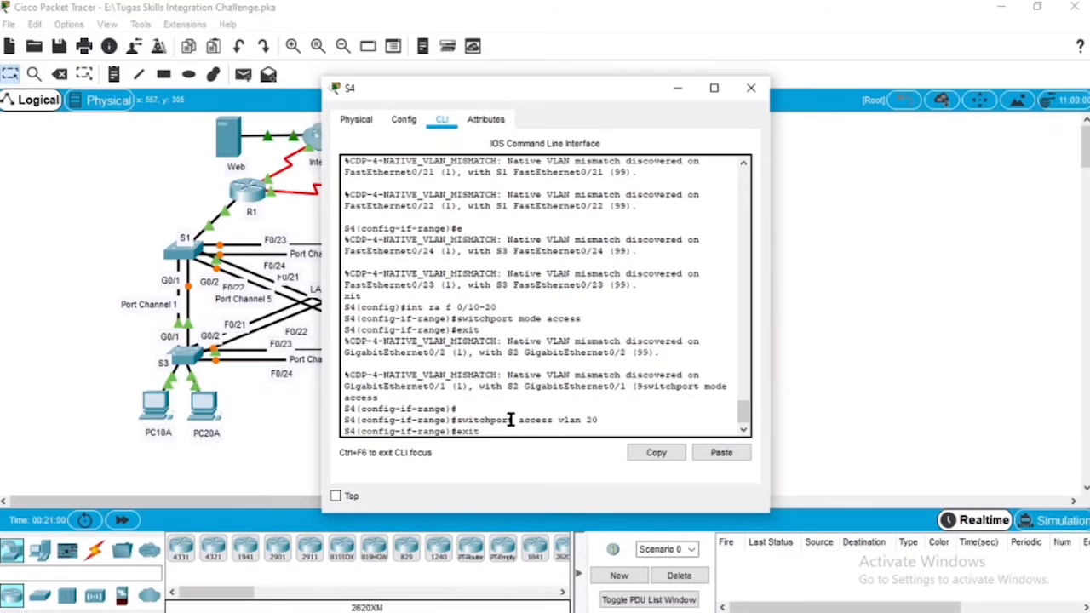
{"action": "key", "text": "Return"}
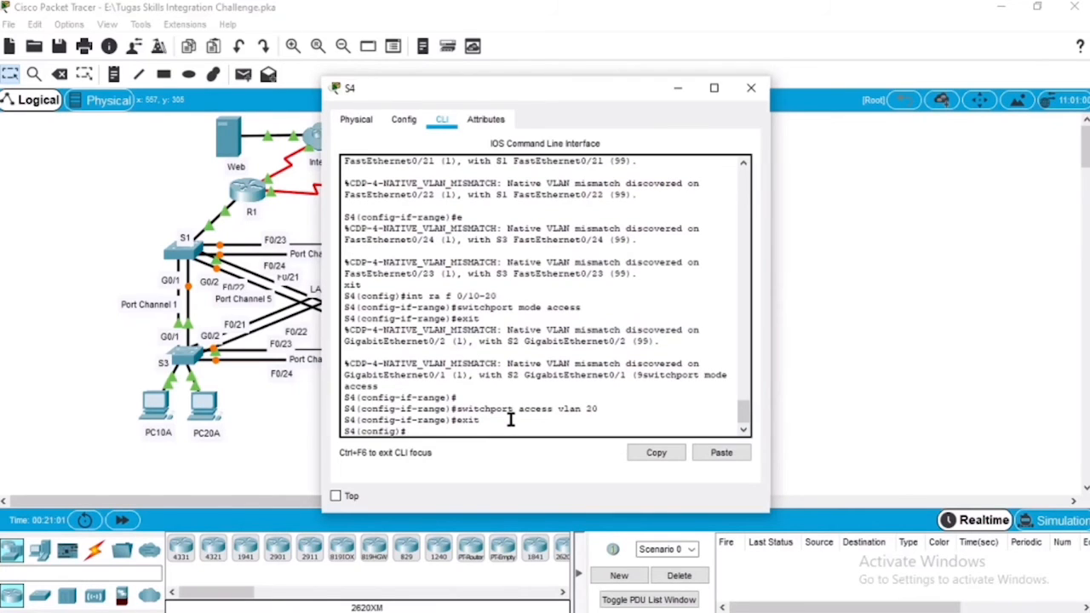
Step: Enter interface range configuration on S4 for F0/21-24 together with G0/1-2
{"action": "key", "text": "Up"}
{"action": "key", "text": "Up"}
{"action": "key", "text": "Up"}
{"action": "key", "text": "Up"}
{"action": "key", "text": "BackSpace"}
{"action": "key", "text": "BackSpace"}
{"action": "key", "text": "BackSpace"}
{"action": "key", "text": "BackSpace"}
{"action": "key", "text": "BackSpace"}
{"action": "type", "text": "21"}
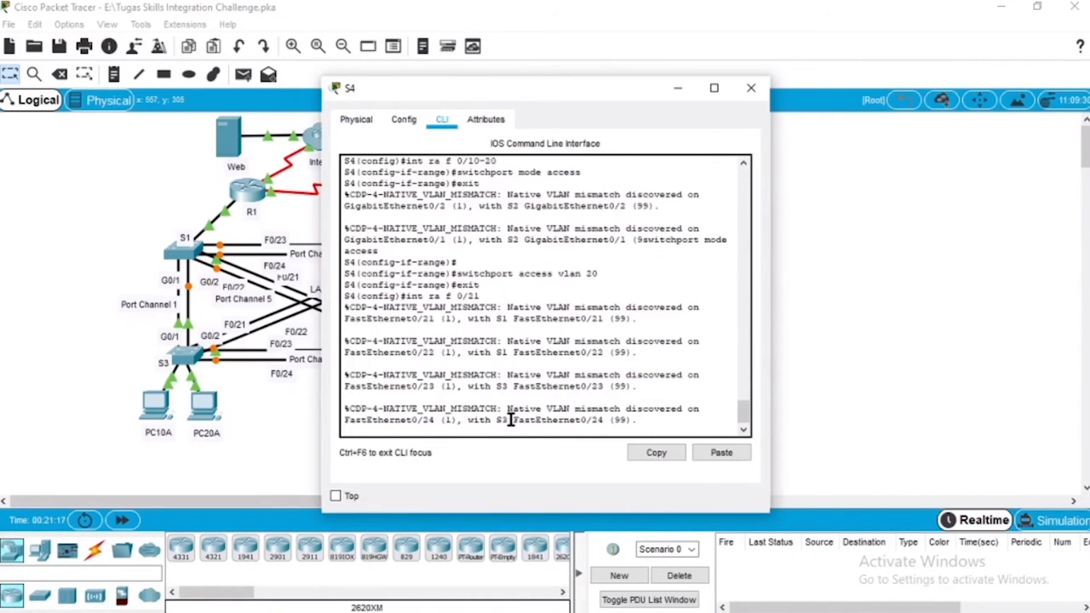
{"action": "key", "text": "Return"}
{"action": "key", "text": "Up"}
{"action": "type", "text": "-24,"}
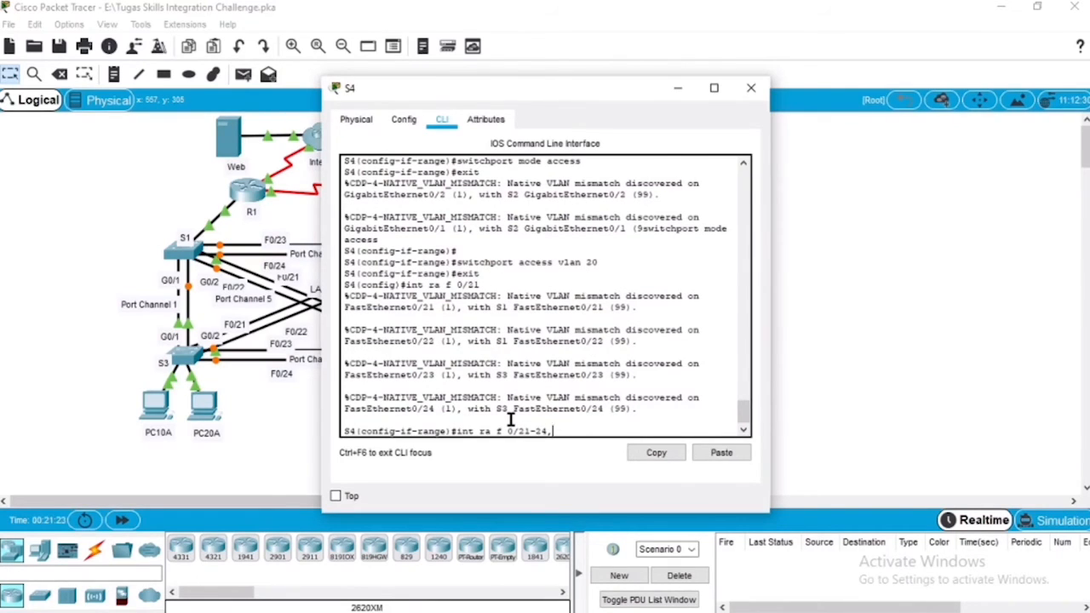
{"action": "type", "text": " gi 0/1-2"}
{"action": "key", "text": "Return"}
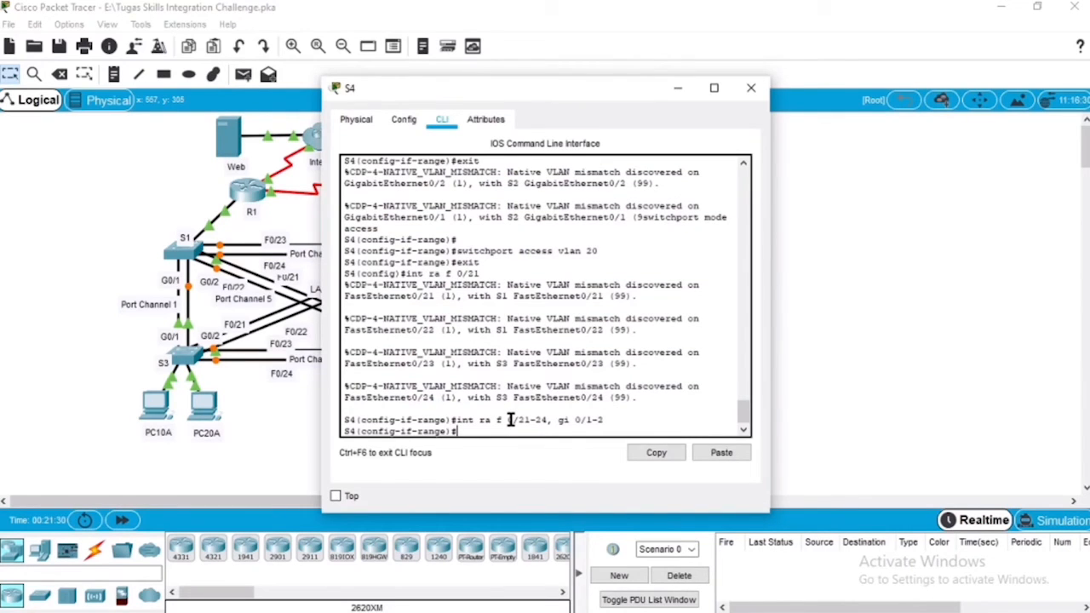
Step: Set S4's F0/21-24 and G0/1-2 interfaces to trunk mode
{"action": "key", "text": "Up"}
{"action": "key", "text": "BackSpace"}
{"action": "key", "text": "BackSpace"}
{"action": "key", "text": "BackSpace"}
{"action": "key", "text": "BackSpace"}
{"action": "key", "text": "BackSpace"}
{"action": "key", "text": "BackSpace"}
{"action": "key", "text": "BackSpace"}
{"action": "key", "text": "BackSpace"}
{"action": "key", "text": "BackSpace"}
{"action": "key", "text": "BackSpace"}
{"action": "key", "text": "BackSpace"}
{"action": "key", "text": "BackSpace"}
{"action": "key", "text": "BackSpace"}
{"action": "key", "text": "Up"}
{"action": "key", "text": "Up"}
{"action": "key", "text": "Up"}
{"action": "key", "text": "Up"}
{"action": "key", "text": "BackSpace"}
{"action": "key", "text": "BackSpace"}
{"action": "key", "text": "BackSpace"}
{"action": "key", "text": "BackSpace"}
{"action": "key", "text": "BackSpace"}
{"action": "key", "text": "BackSpace"}
{"action": "type", "text": "trunk"}
{"action": "key", "text": "Return"}
Step: Set VLAN 99 as the native trunk VLAN on S4's F0/21-24 and G0/1-2 interfaces, then close the S4 window
{"action": "key", "text": "Up"}
{"action": "key", "text": "BackSpace"}
{"action": "key", "text": "BackSpace"}
{"action": "key", "text": "BackSpace"}
{"action": "key", "text": "BackSpace"}
{"action": "key", "text": "BackSpace"}
{"action": "key", "text": "BackSpace"}
{"action": "key", "text": "BackSpace"}
{"action": "key", "text": "BackSpace"}
{"action": "key", "text": "BackSpace"}
{"action": "key", "text": "BackSpace"}
{"action": "key", "text": "BackSpace"}
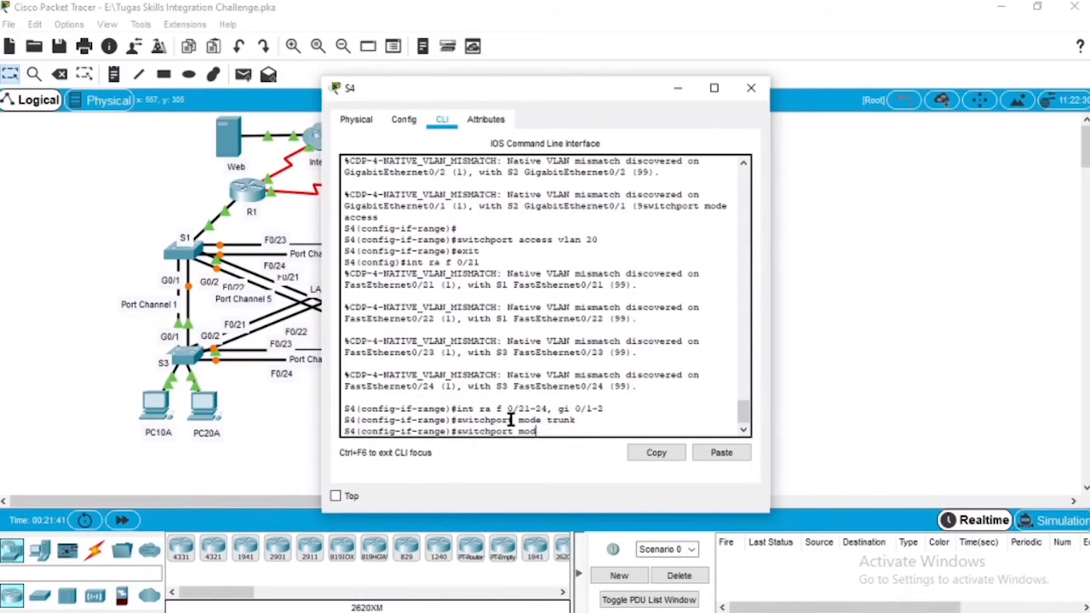
{"action": "type", "text": "trun"}
{"action": "type", "text": "k na"}
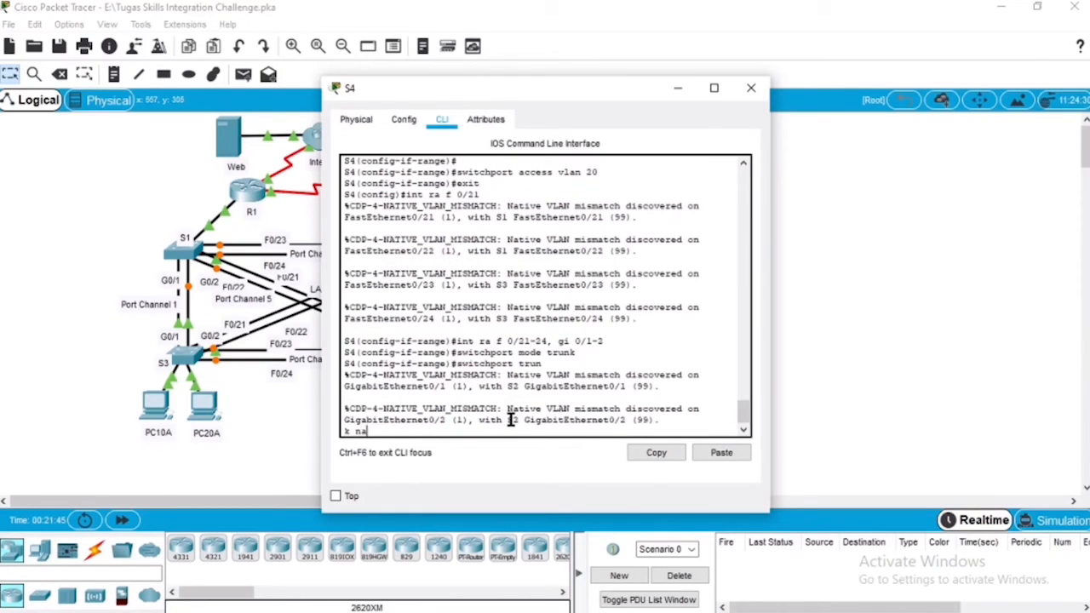
{"action": "type", "text": "tive vlan 99"}
{"action": "key", "text": "Return"}
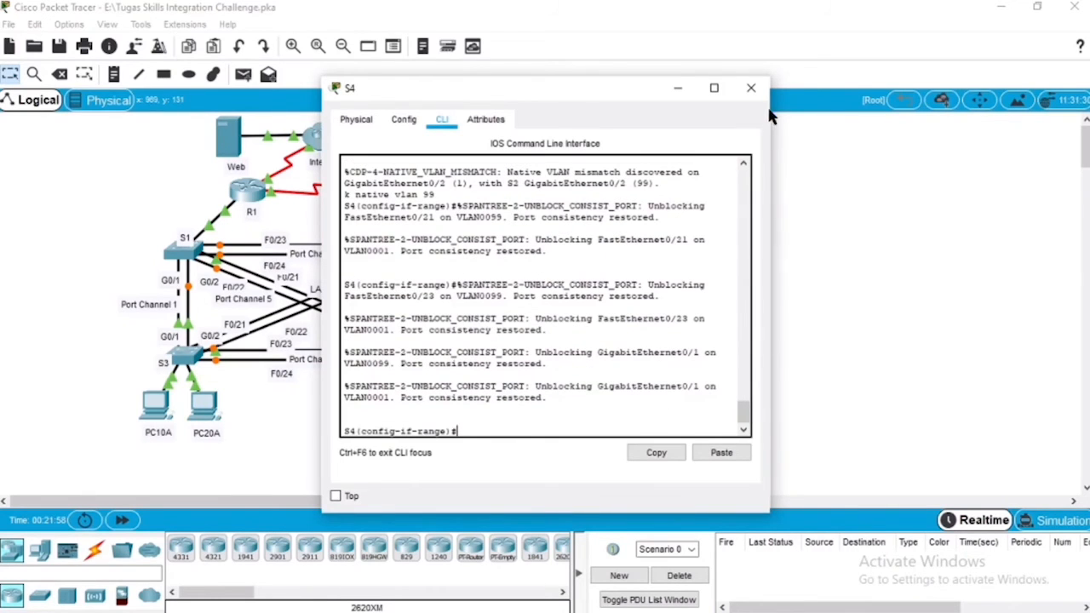
{"action": "left_click", "coordinate": [751, 89]}
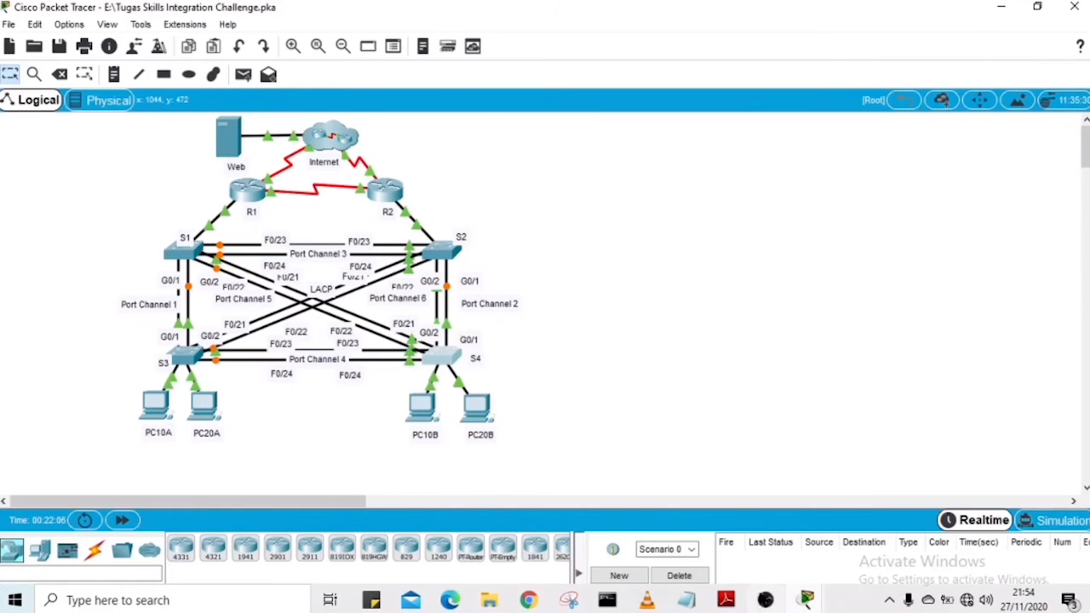
Step: Switch to Adobe Reader and check the static port and EtherChannel requirements in the Skills Integration Challenge PDF
{"action": "left_click", "coordinate": [725, 600]}
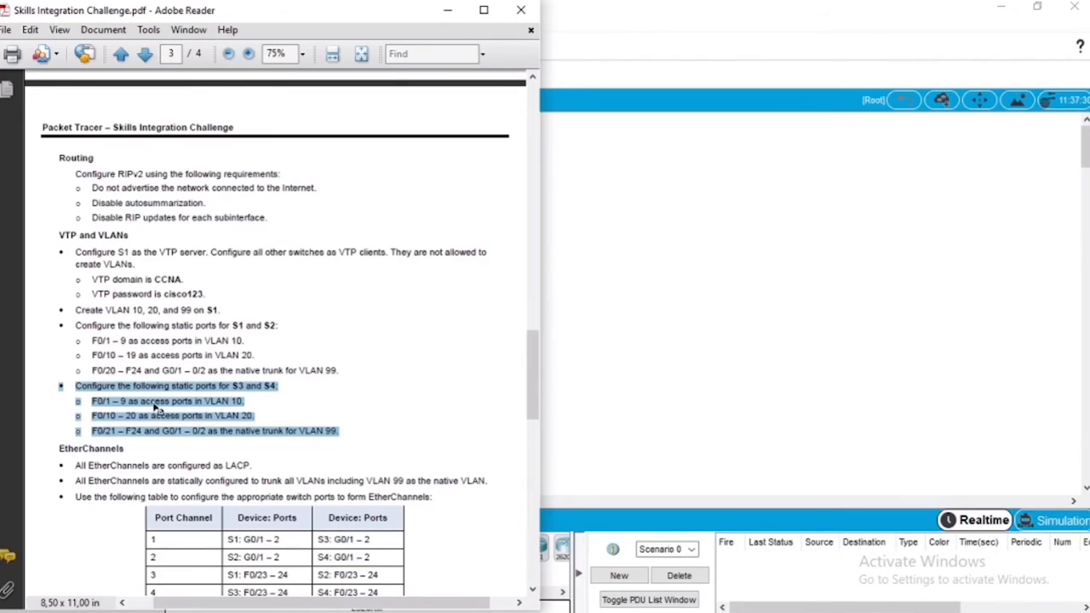
{"action": "left_click", "coordinate": [344, 426]}
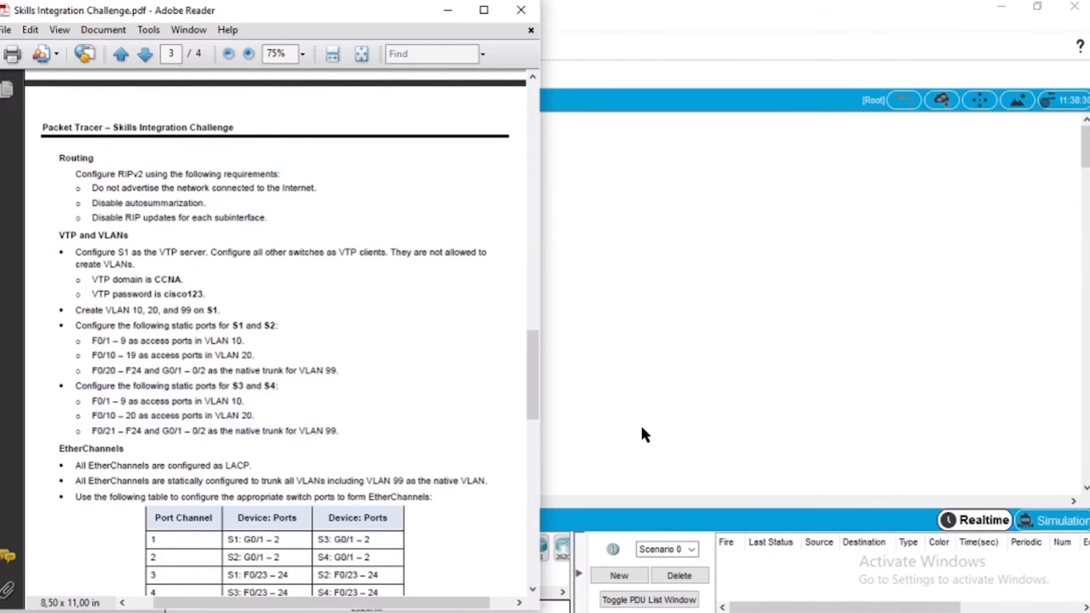
{"action": "key", "text": "alt+Tab"}
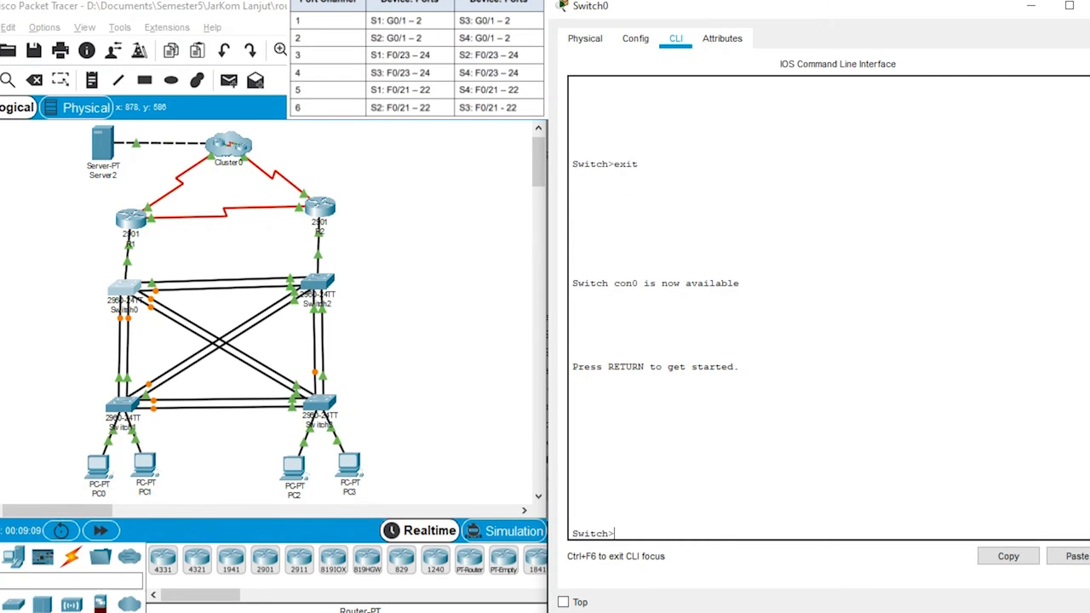
Step: Enter privileged mode and global configuration mode on Switch0
{"action": "type", "text": "enable"}
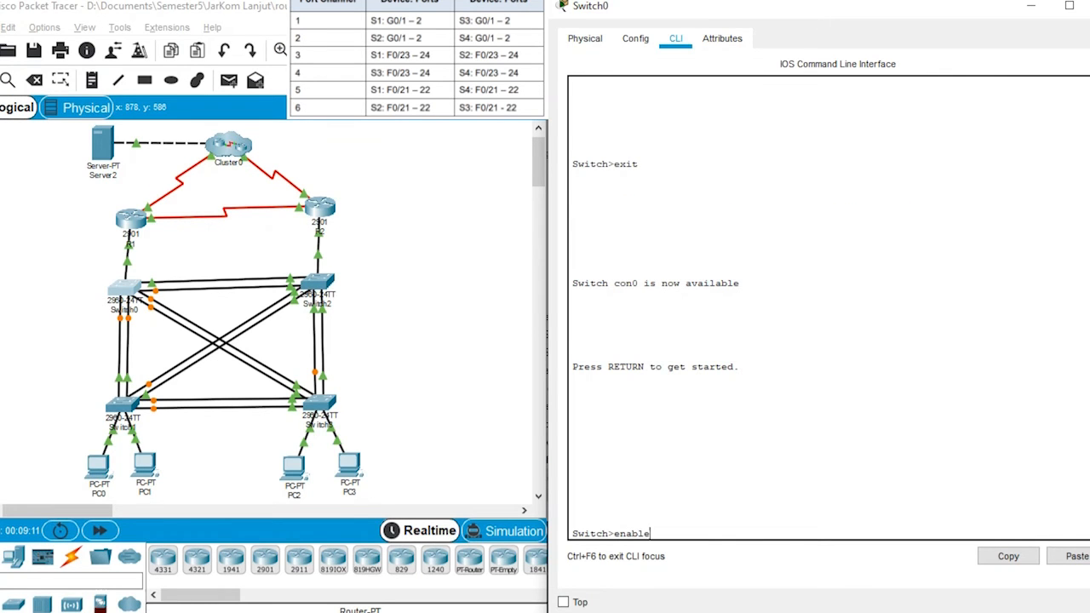
{"action": "key", "text": "Return"}
{"action": "type", "text": "conf term"}
{"action": "key", "text": "Return"}
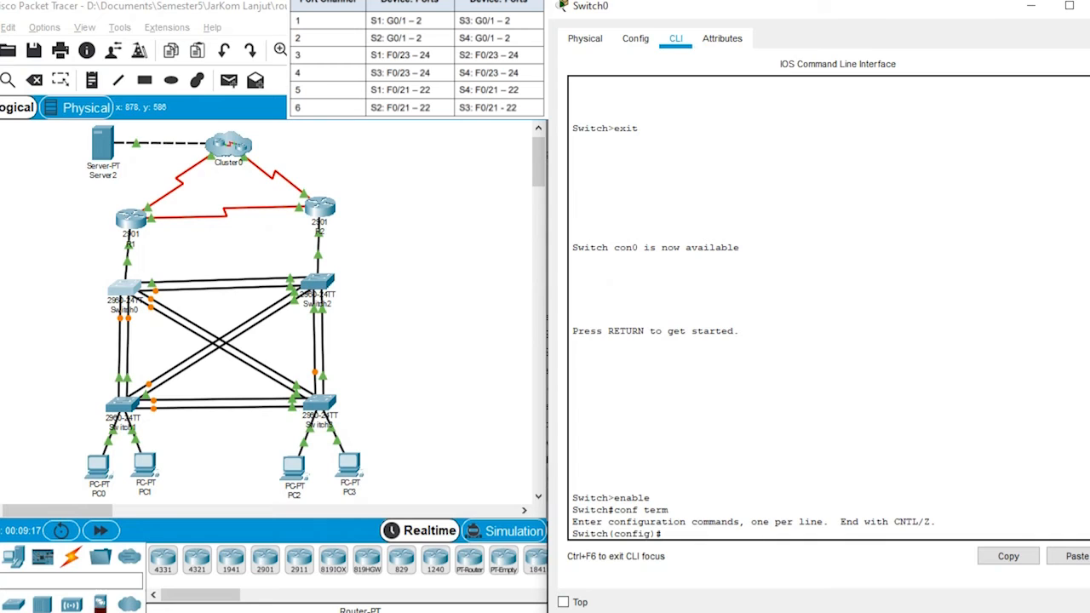
Step: Enter interface range configuration on Switch0 for G0/1-2
{"action": "type", "text": "int range g0/1-2"}
{"action": "key", "text": "Return"}
Step: Assign Switch0's G0/1-2 interfaces to channel group 1 in LACP active mode
{"action": "type", "text": "channe"}
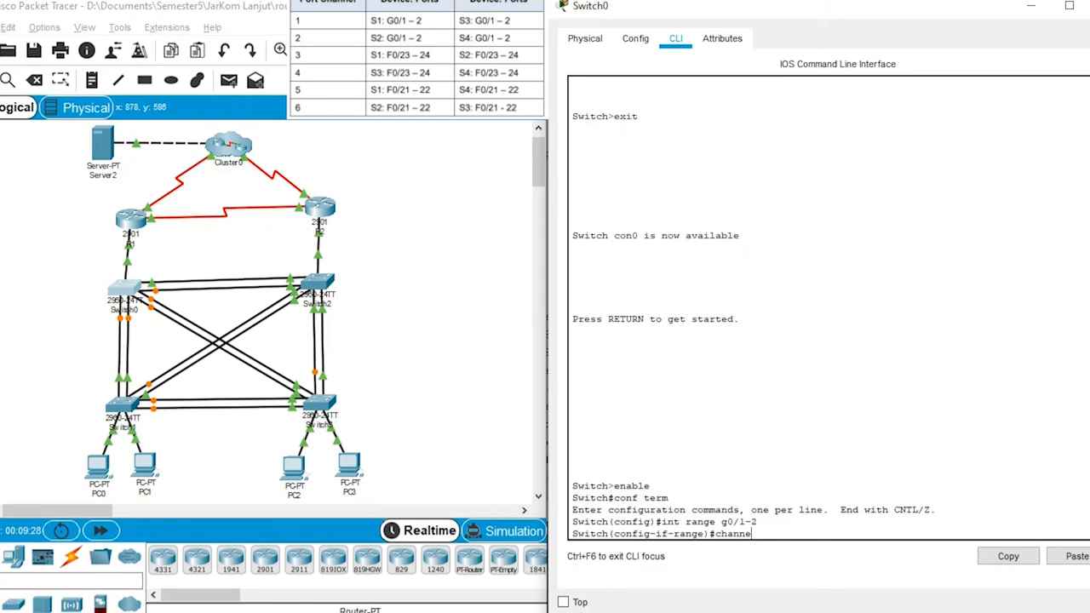
{"action": "type", "text": "l-group 1 mode active"}
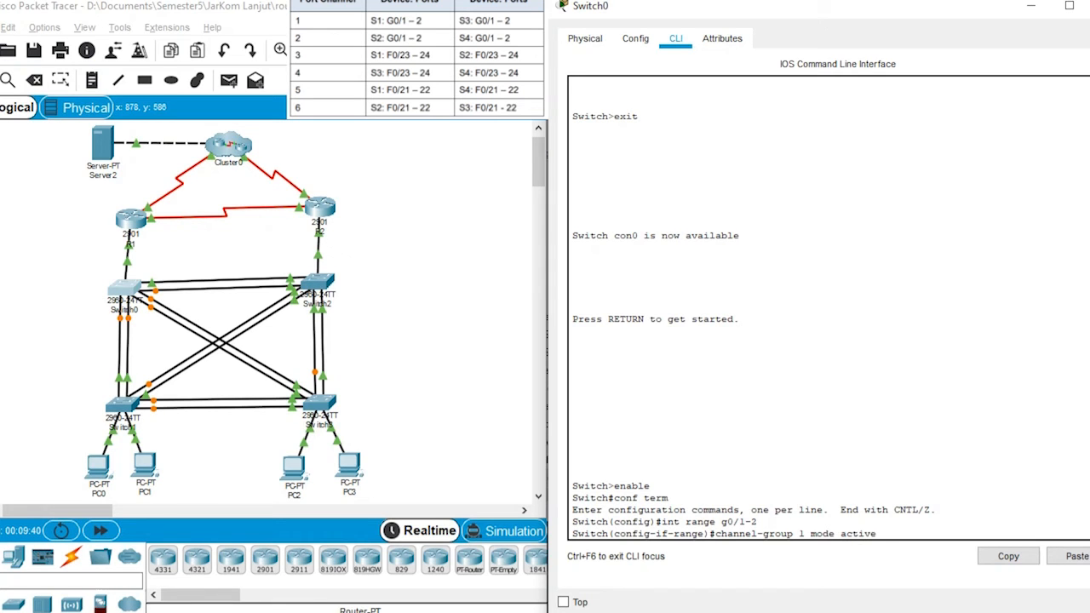
{"action": "key", "text": "Return"}
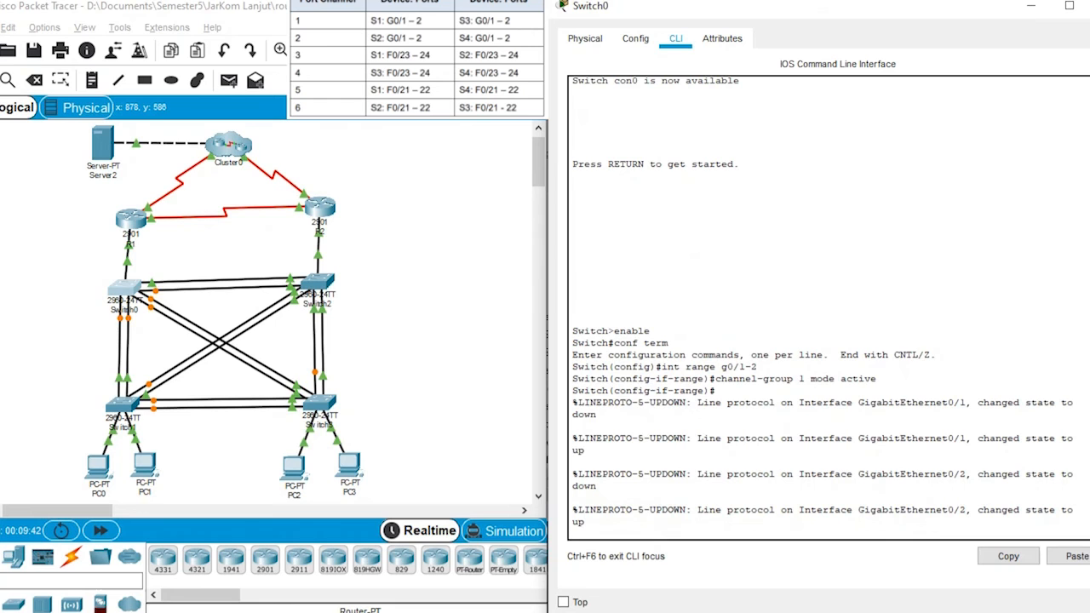
{"action": "key", "text": "Return"}
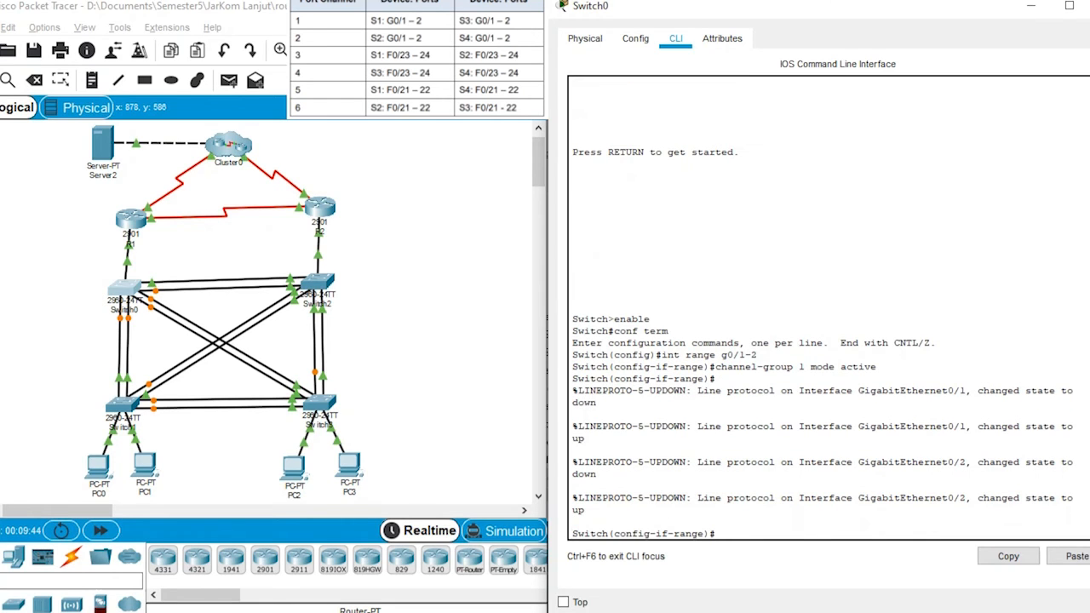
Step: Set the trunk native VLAN of port-channel 1 on Switch0 to VLAN 99
{"action": "type", "text": "int port-channel1 1"}
{"action": "key", "text": "Return"}
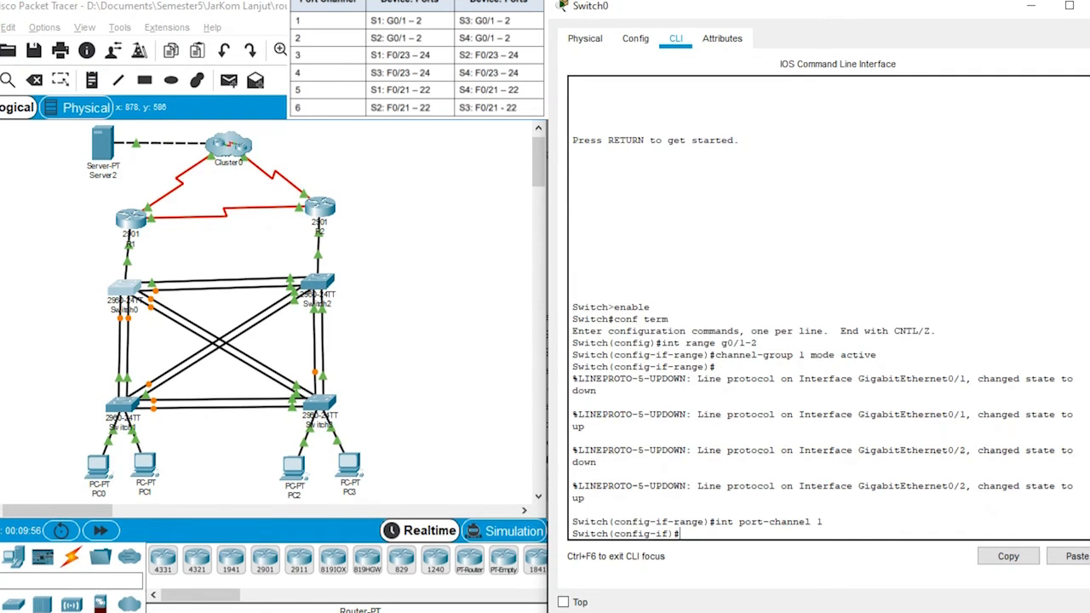
{"action": "type", "text": "switchport trunk native"}
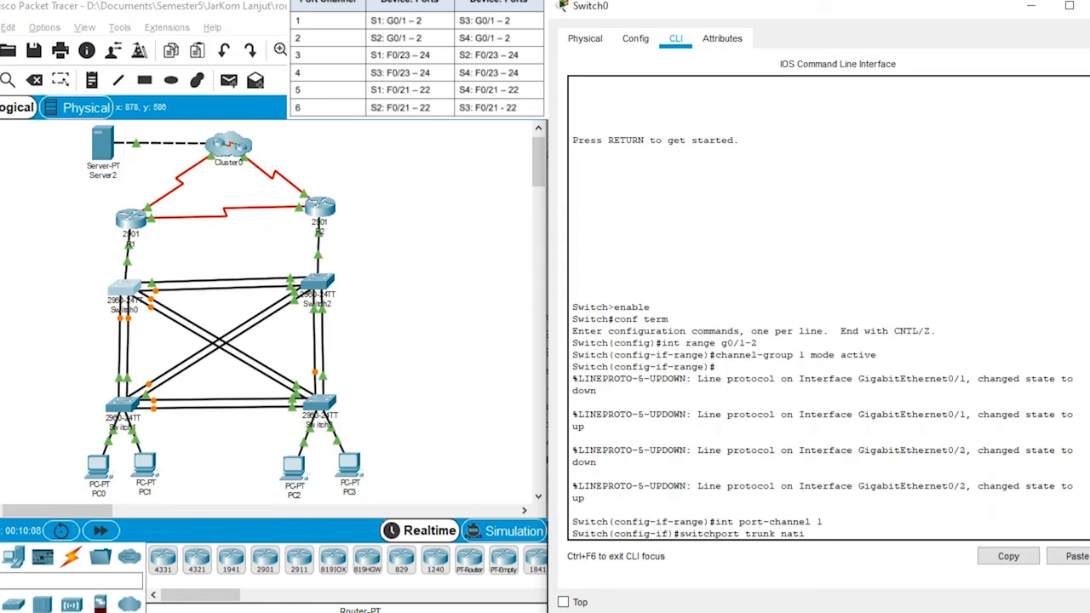
{"action": "type", "text": " vlan 99"}
{"action": "key", "text": "Return"}
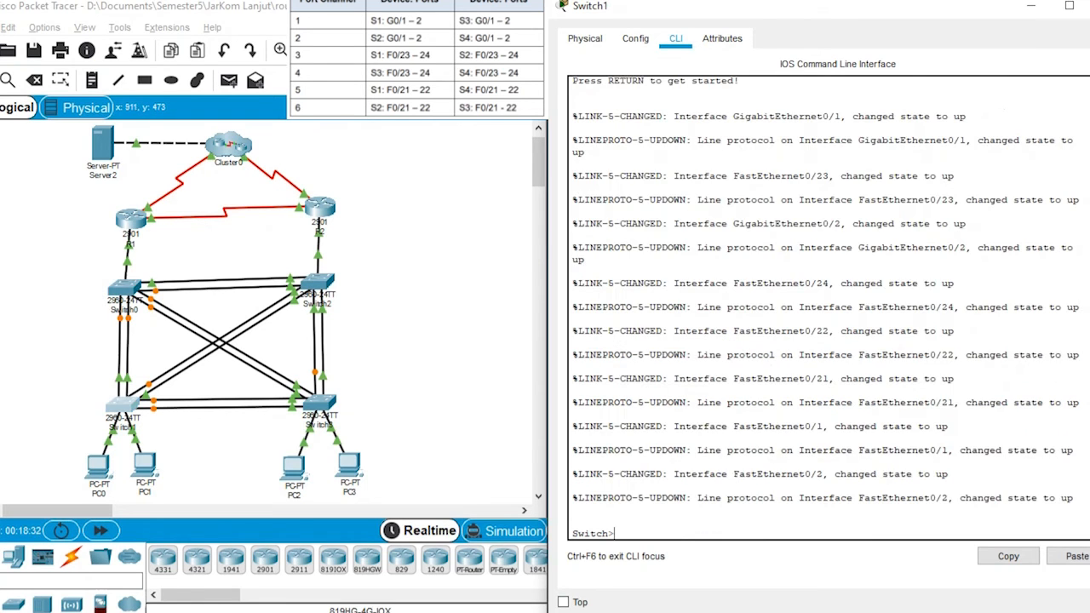
Step: Enter privileged mode and global configuration mode on Switch1
{"action": "type", "text": "enable"}
{"action": "key", "text": "Return"}
{"action": "type", "text": "conf"}
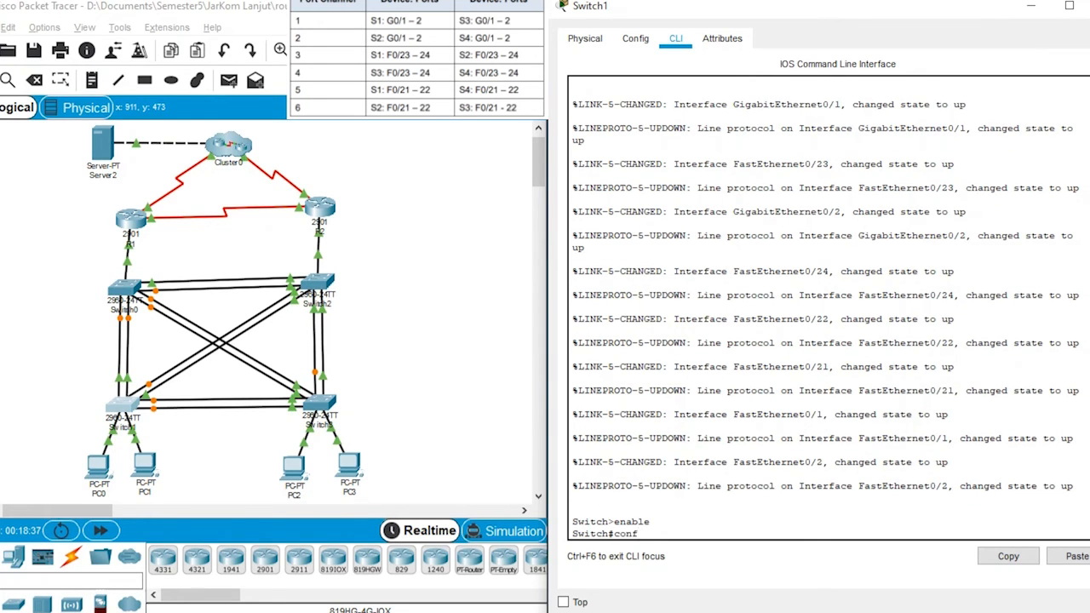
{"action": "type", "text": " term"}
{"action": "key", "text": "Return"}
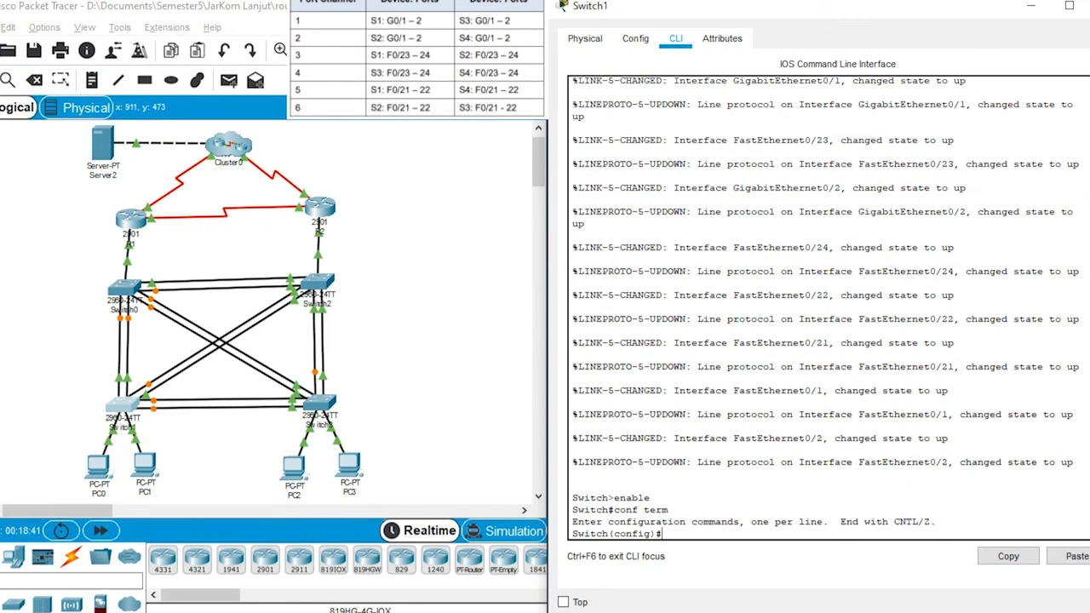
Step: Enter interface range configuration on Switch1 for G0/1-2
{"action": "type", "text": "int range g0/1-2"}
{"action": "key", "text": "Return"}
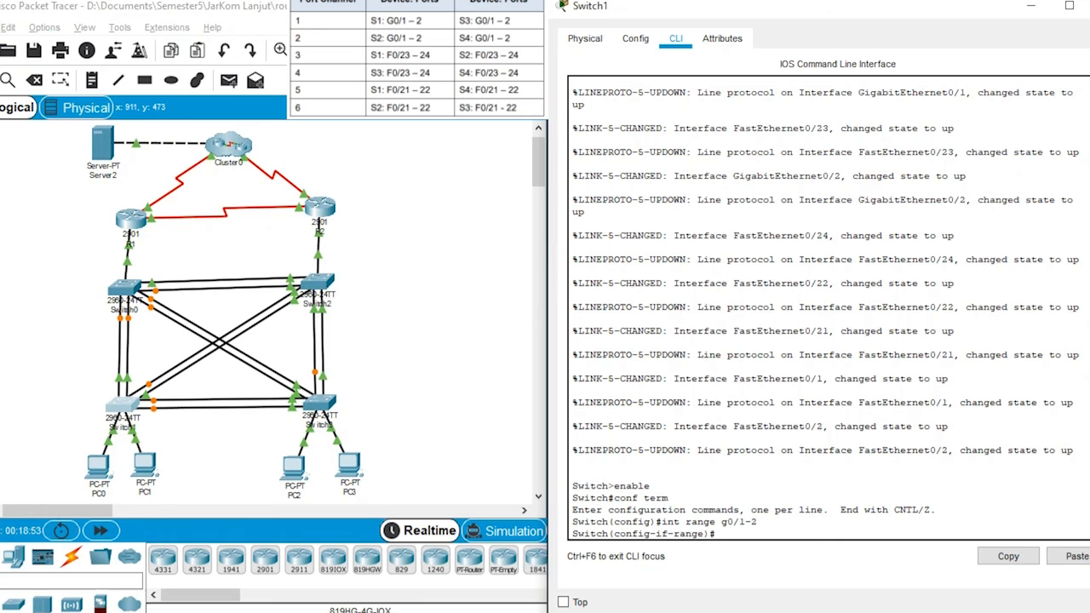
Step: Assign Switch1's G0/1-2 interfaces to channel group 1 in LACP active mode
{"action": "type", "text": "channel-group 1 mode active"}
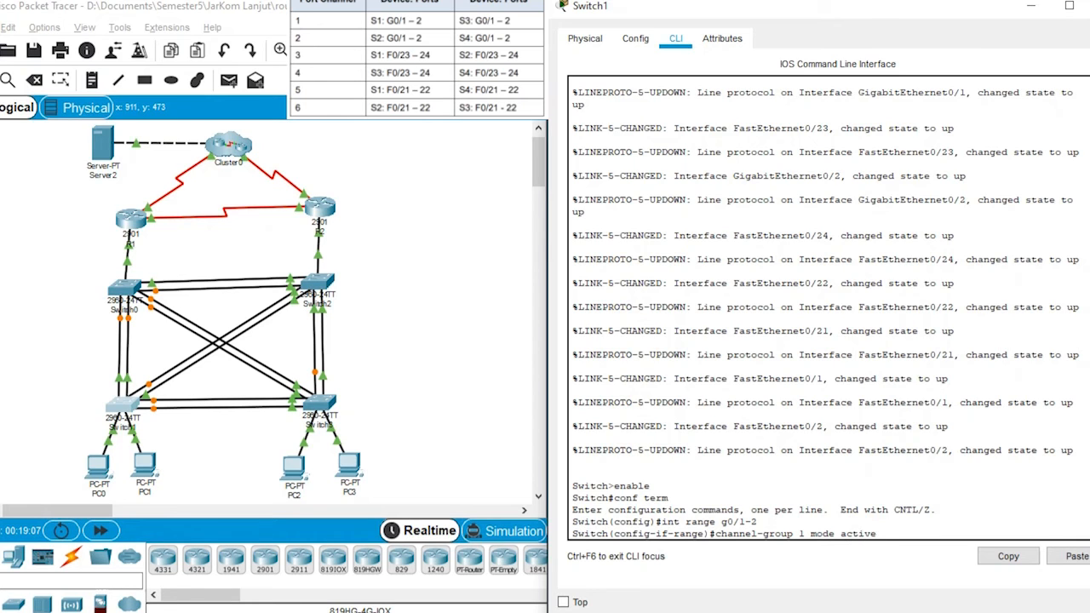
{"action": "key", "text": "Return"}
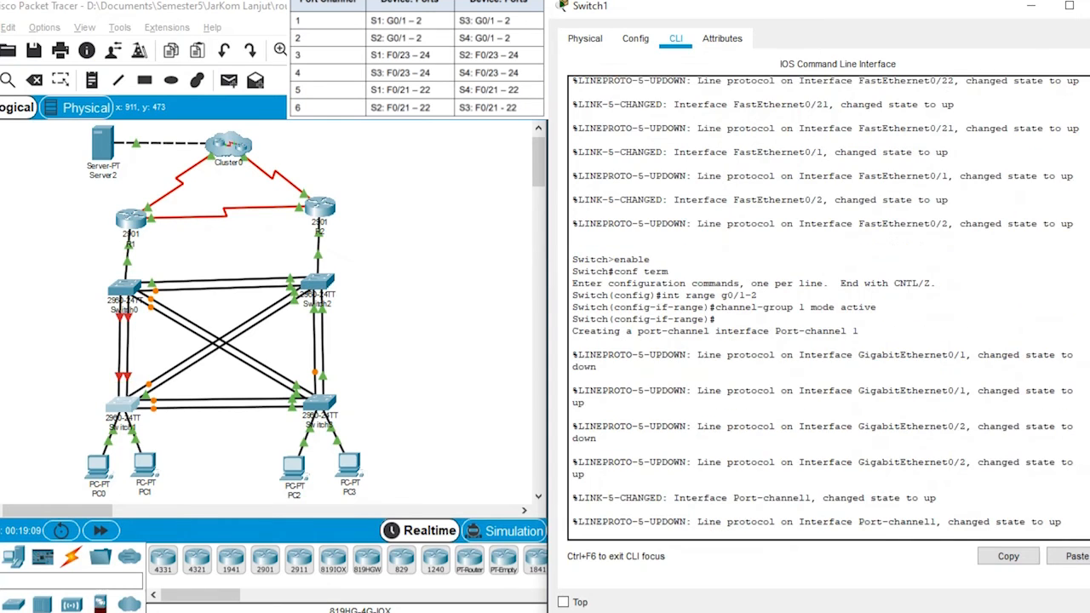
Step: Set port-channel 1 on Switch1 to trunk mode
{"action": "type", "text": "int"}
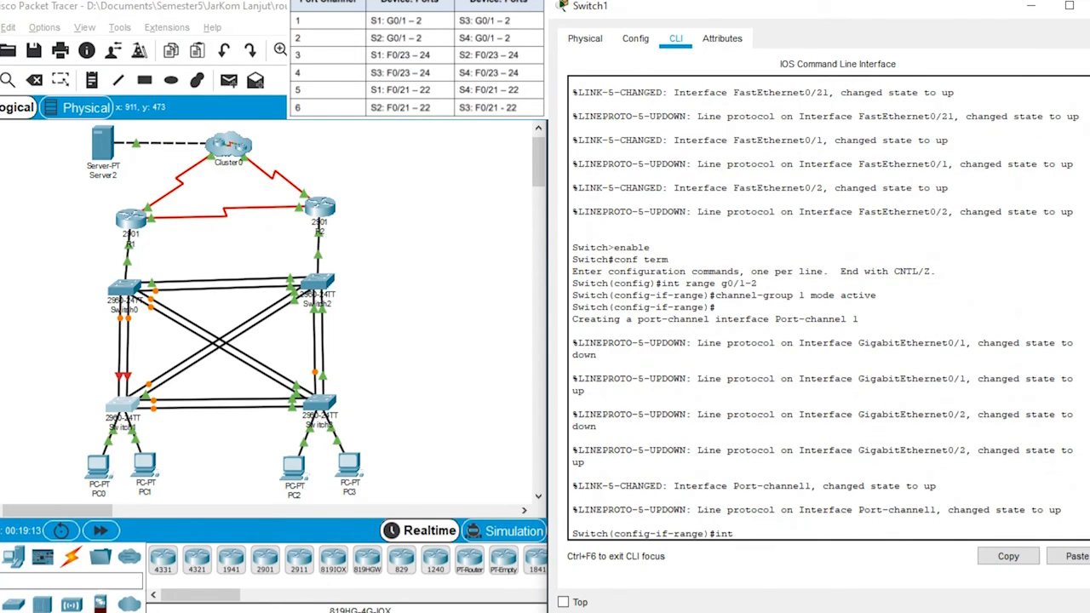
{"action": "type", "text": " port-channel 1"}
{"action": "key", "text": "Return"}
{"action": "type", "text": "swit"}
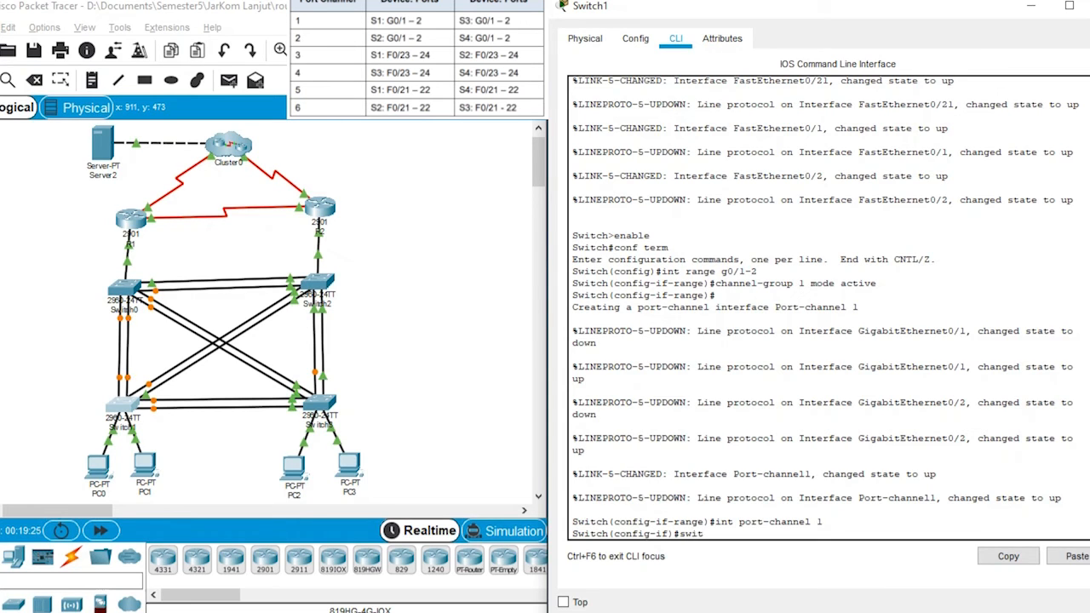
{"action": "type", "text": "chport mode trunk"}
{"action": "key", "text": "Return"}
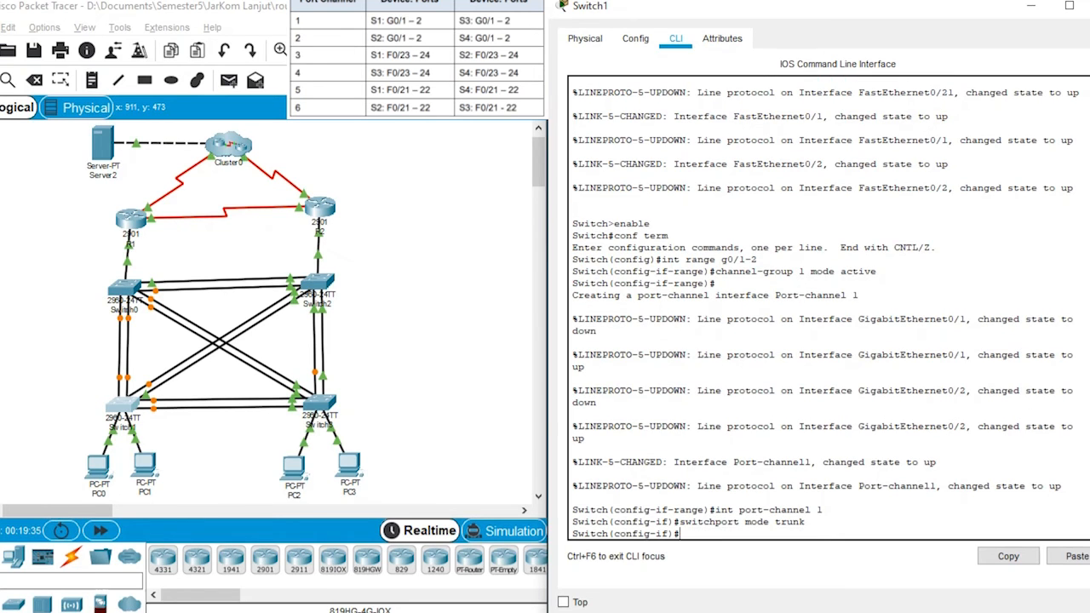
Step: Set VLAN 99 as the native trunk VLAN on Switch1's port-channel 1
{"action": "type", "text": "switchport trunk native"}
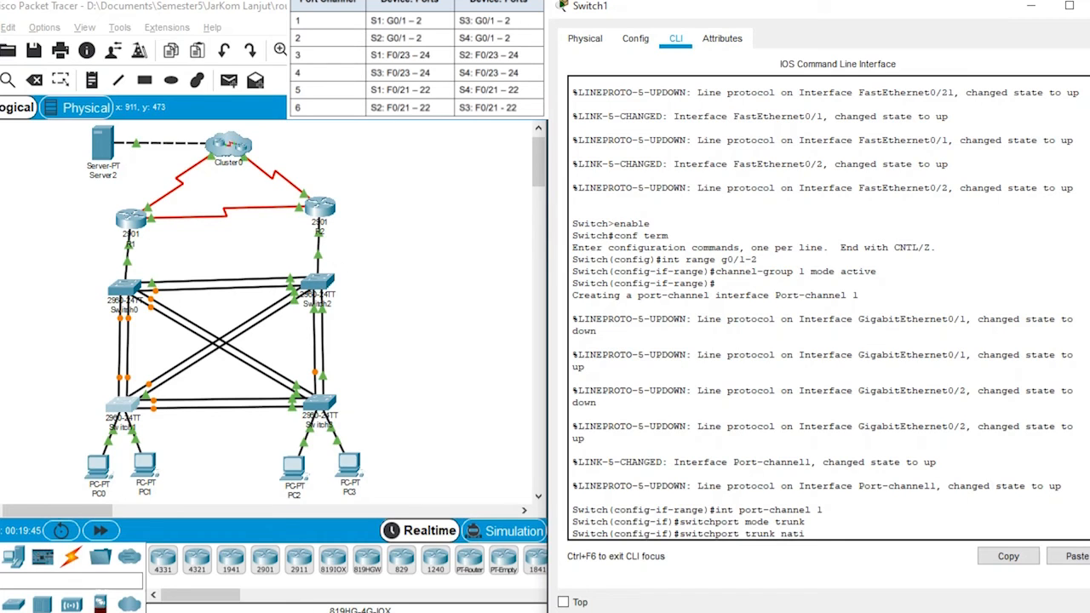
{"action": "type", "text": " vlan 99"}
{"action": "key", "text": "Return"}
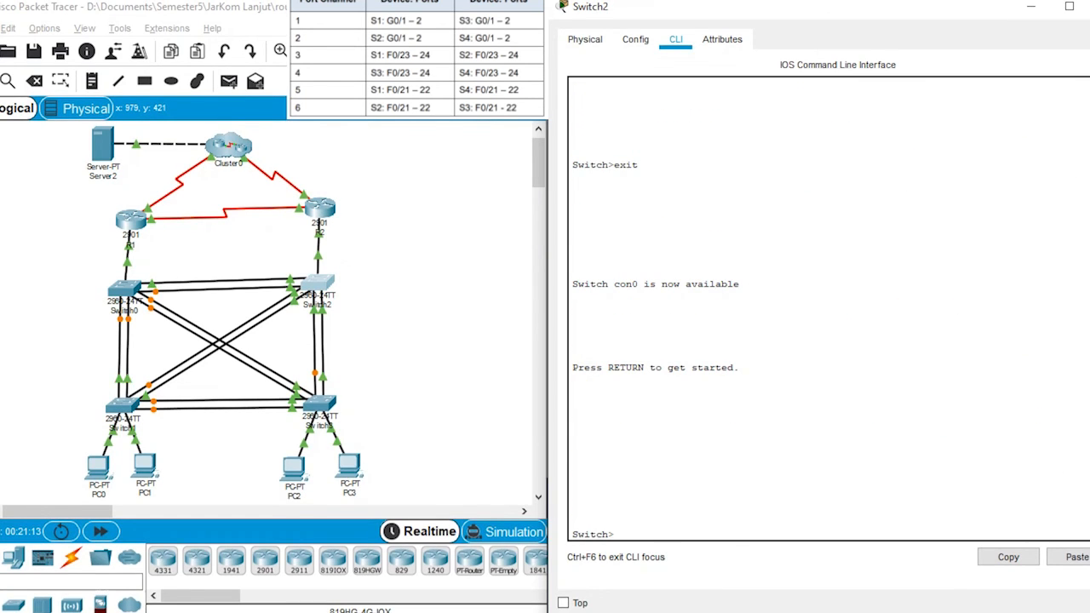
Step: Enter privileged mode and global configuration mode on Switch2
{"action": "type", "text": "enable"}
{"action": "key", "text": "Return"}
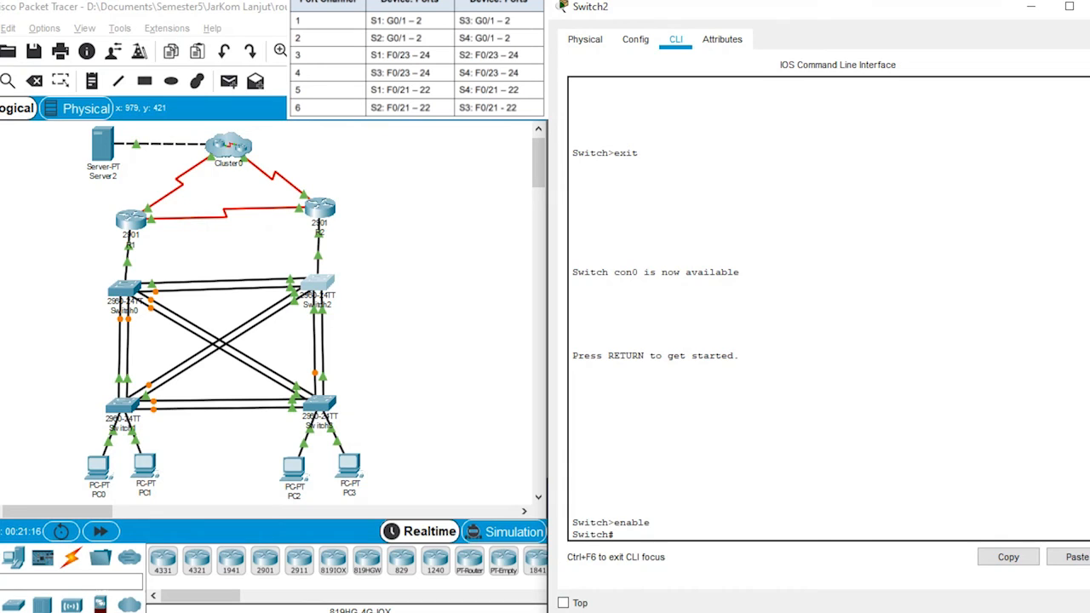
{"action": "type", "text": "conf term"}
{"action": "key", "text": "Return"}
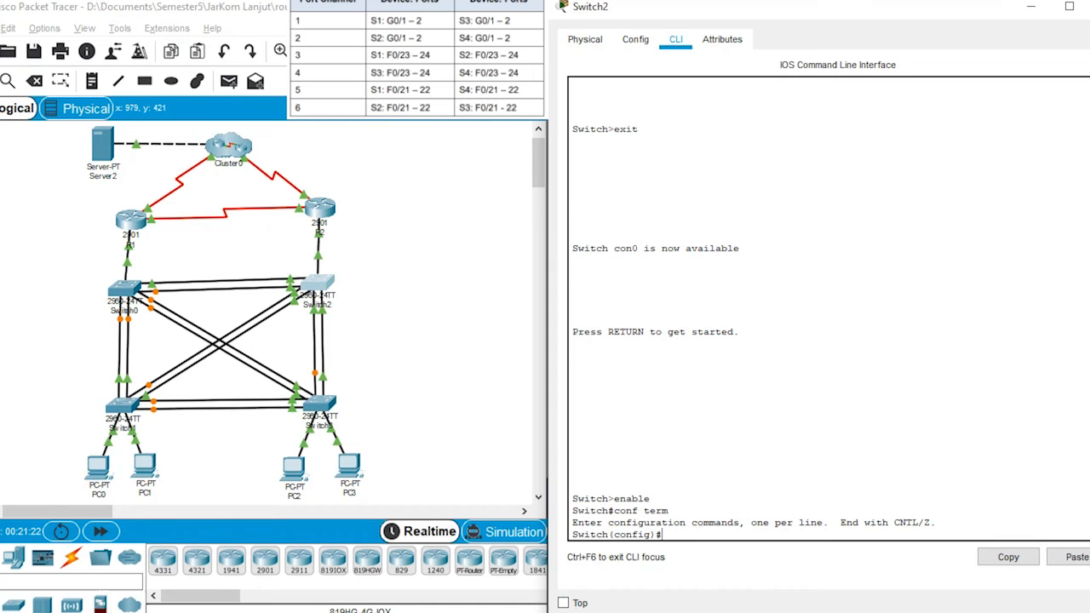
Step: Enter interface range configuration on Switch2 for G0/1-2
{"action": "type", "text": "int range g 0/g0/1-2"}
{"action": "key", "text": "Return"}
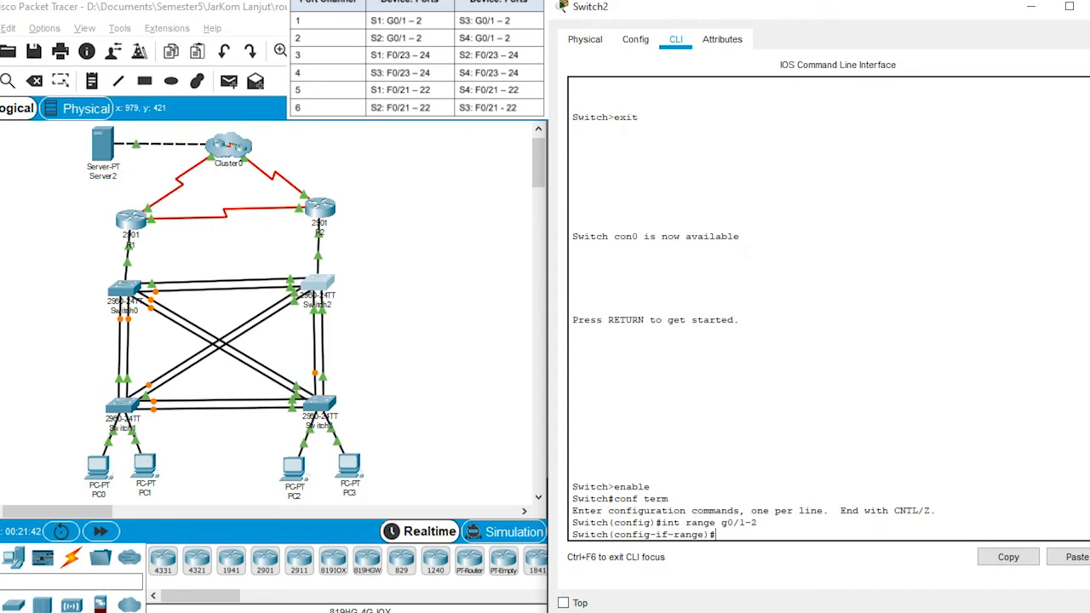
Step: Assign Switch2's G0/1-2 interfaces to channel group 2 in LACP active mode
{"action": "type", "text": "channel-group 2 mode active"}
{"action": "key", "text": "Return"}
Step: Set port-channel 2 on Switch2 to trunk mode
{"action": "key", "text": "Return"}
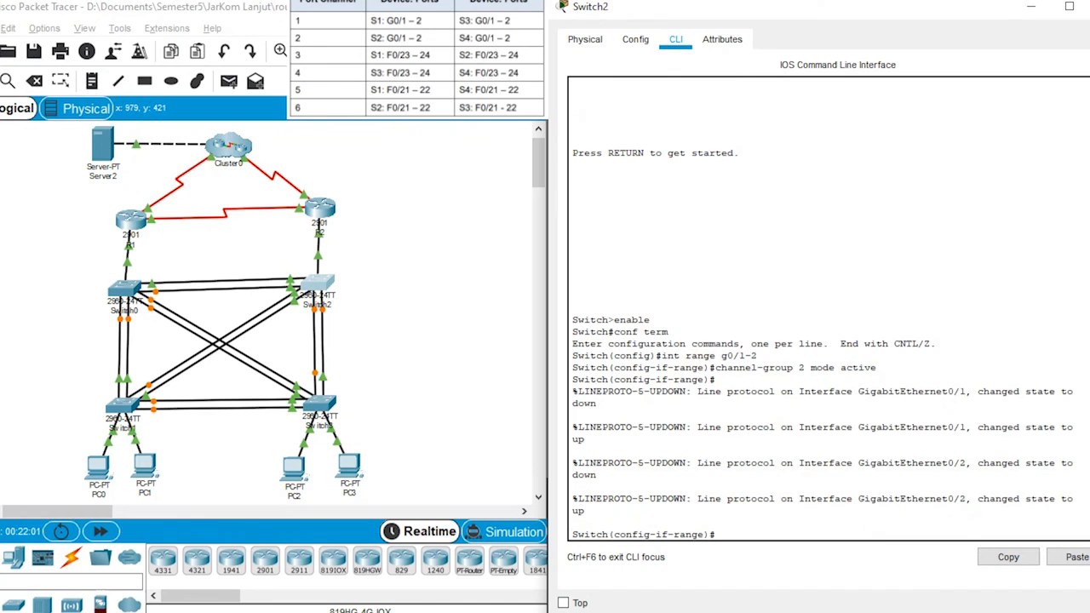
{"action": "type", "text": "int port-channel 1"}
{"action": "key", "text": "BackSpace"}
{"action": "type", "text": "2"}
{"action": "key", "text": "Return"}
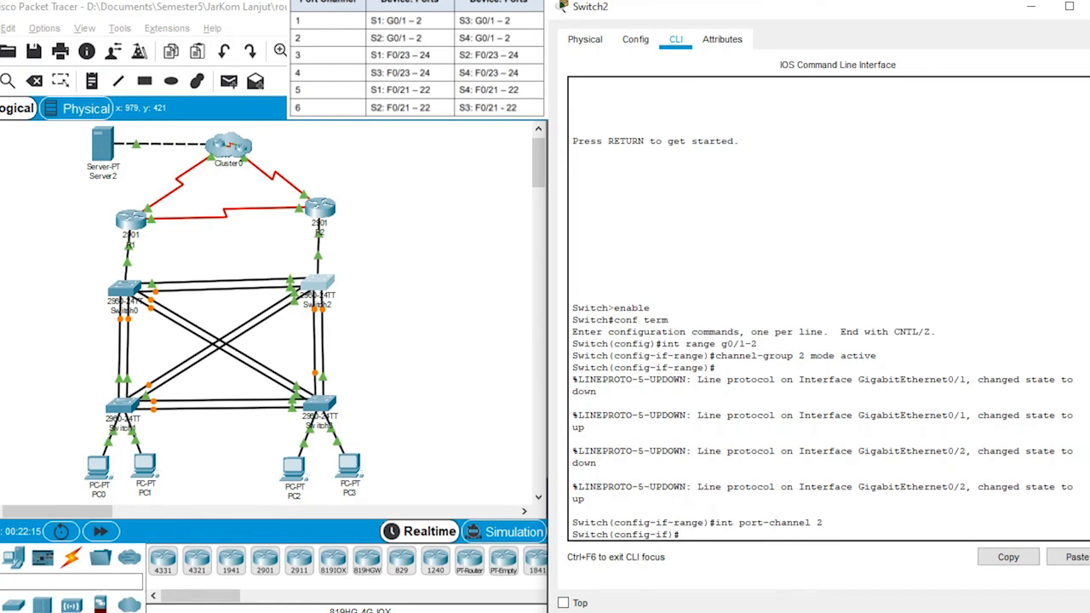
{"action": "type", "text": "switchport mode trunk"}
{"action": "key", "text": "Return"}
Step: Set VLAN 99 as the native trunk VLAN on Switch2's port-channel 2
{"action": "type", "text": "switchpo"}
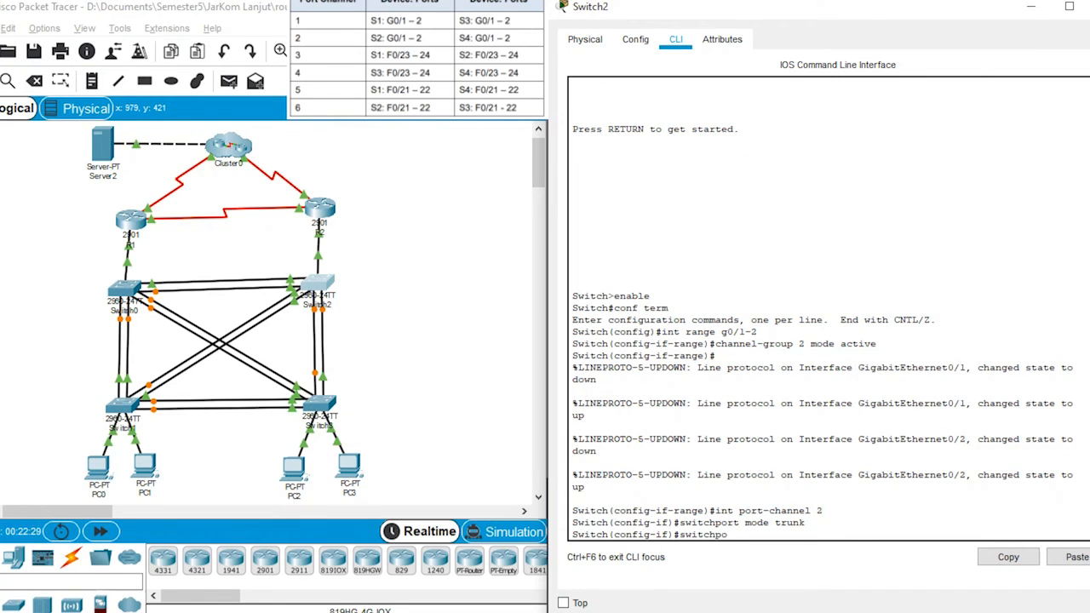
{"action": "type", "text": "rt trunk native vlan 99"}
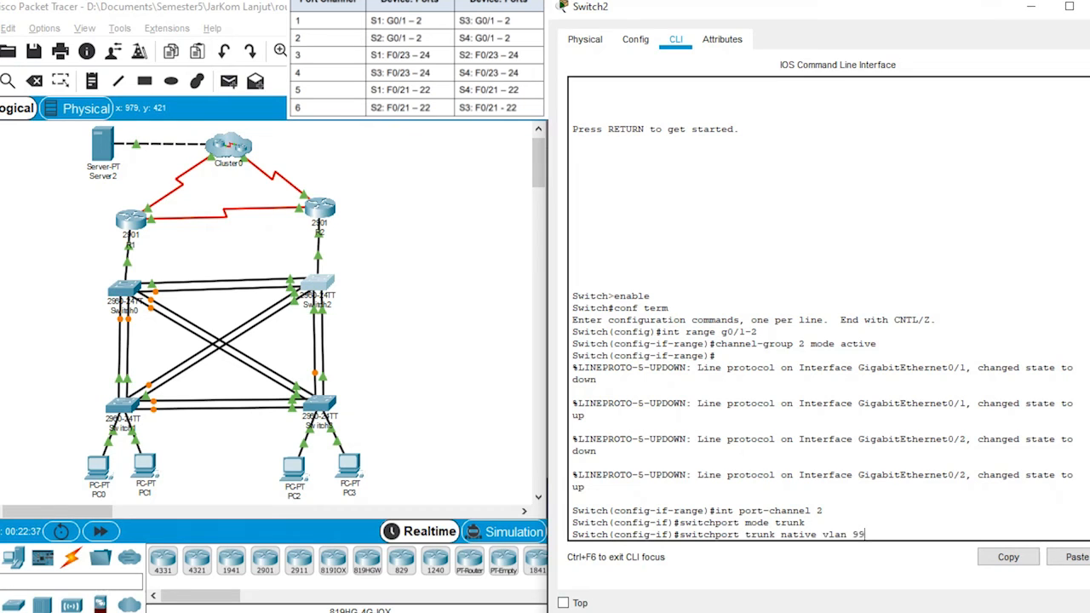
{"action": "key", "text": "Return"}
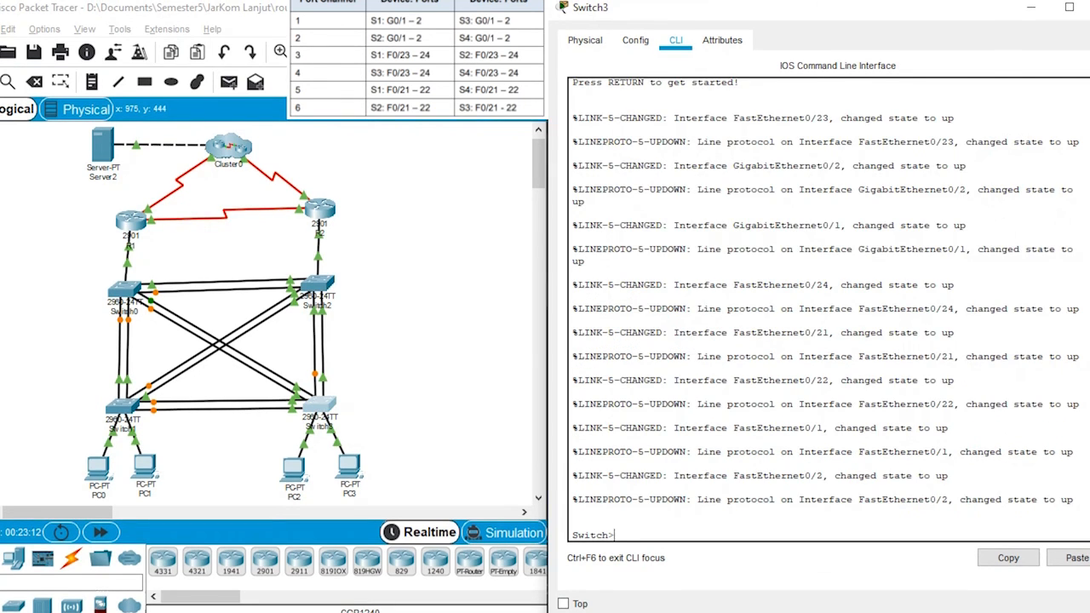
Step: Enter privileged mode and global configuration mode on Switch3
{"action": "type", "text": "enable"}
{"action": "key", "text": "Return"}
{"action": "type", "text": "c"}
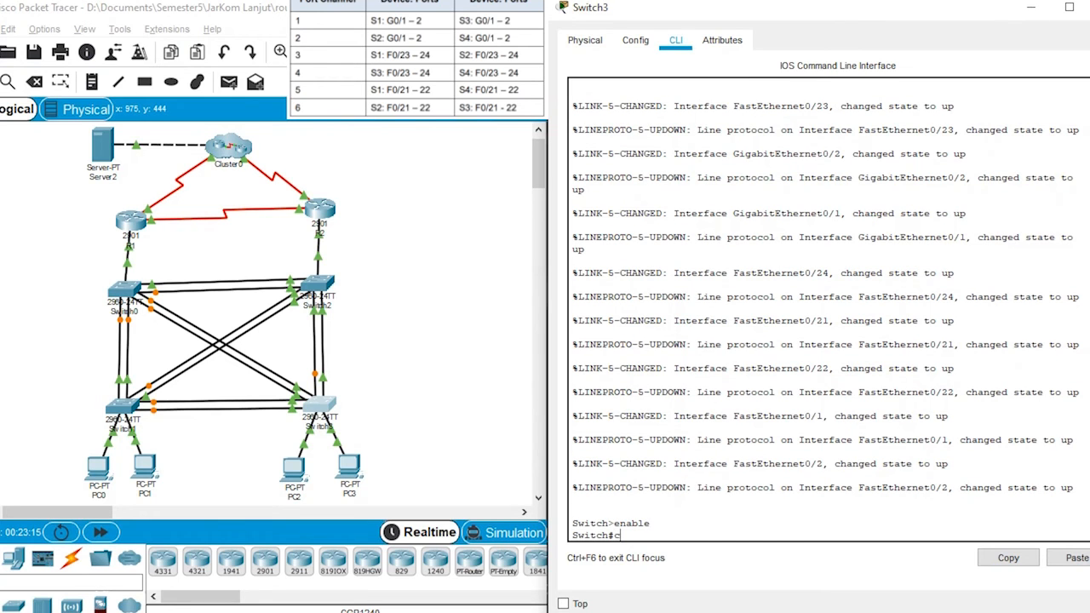
{"action": "type", "text": "onf term"}
{"action": "key", "text": "Return"}
Step: Assign Switch3's G0/1-2 interfaces to channel group 2 in LACP active mode
{"action": "type", "text": "int range"}
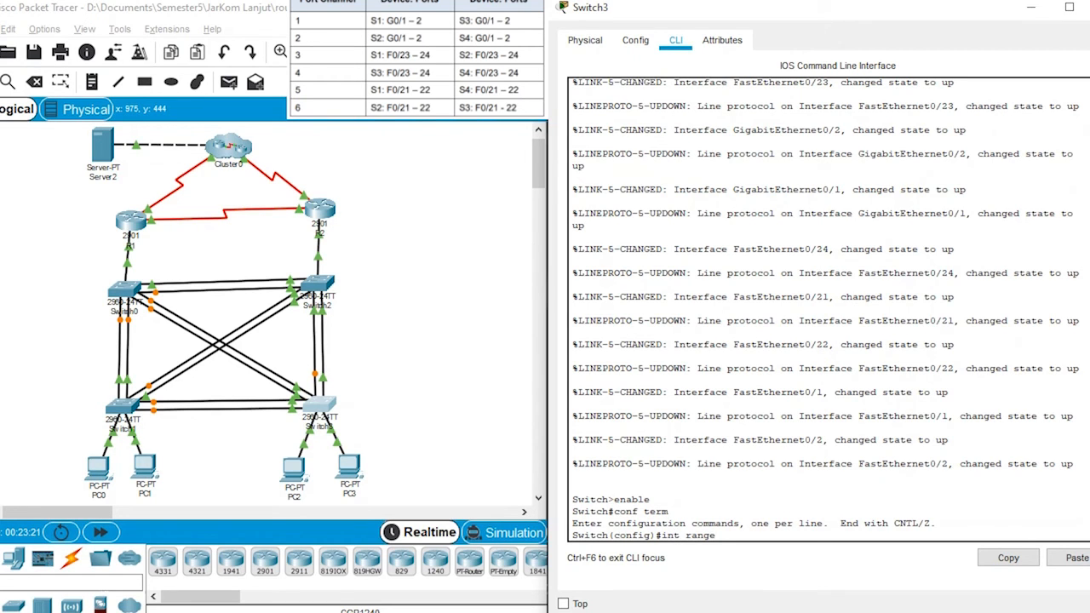
{"action": "type", "text": " g0/1-2"}
{"action": "key", "text": "Return"}
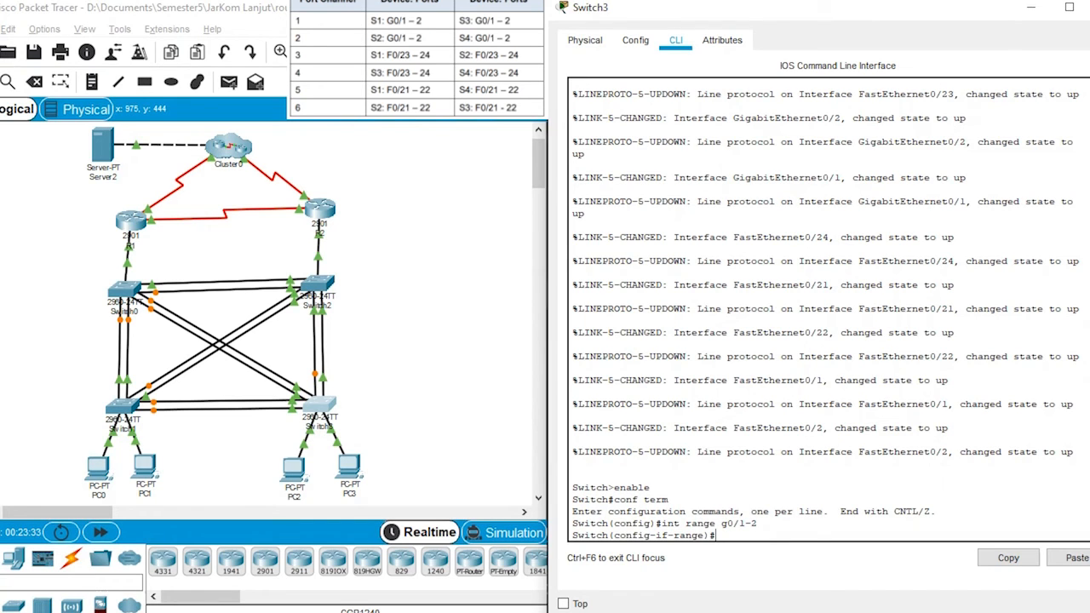
{"action": "type", "text": "channel-group 2 mode"}
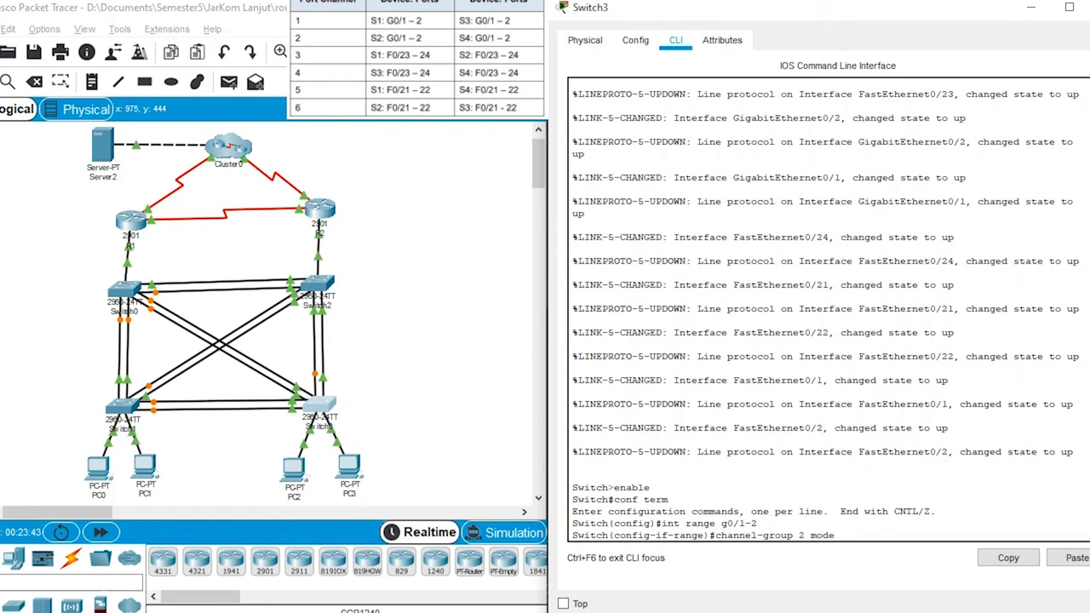
{"action": "type", "text": " active"}
{"action": "key", "text": "Return"}
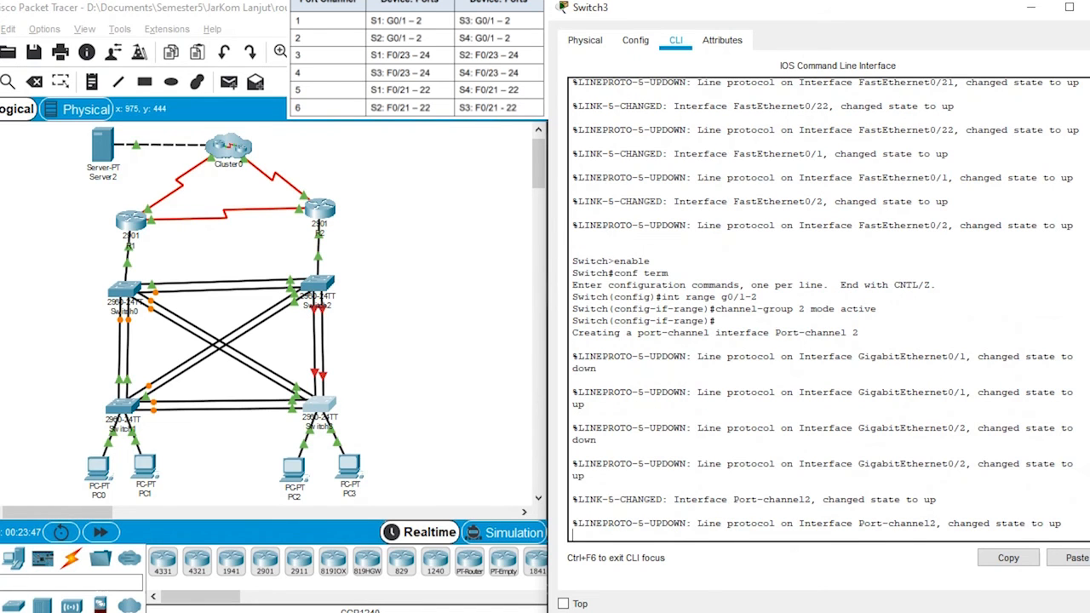
{"action": "key", "text": "Return"}
Step: Set port-channel 2 on Switch3 to trunk mode
{"action": "type", "text": "int port-channel"}
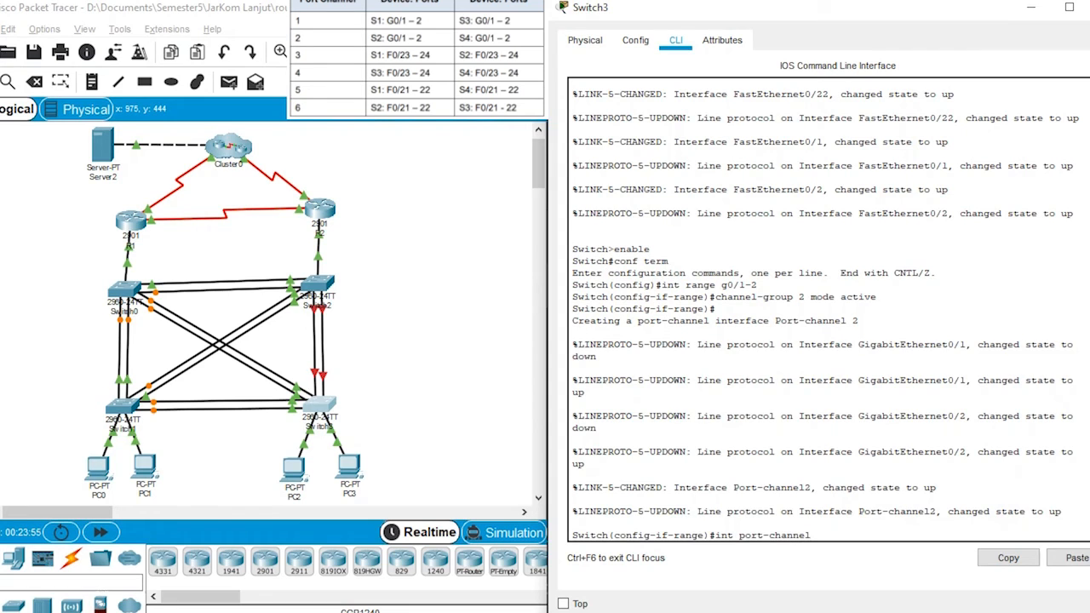
{"action": "type", "text": " 2"}
{"action": "key", "text": "Return"}
{"action": "type", "text": "sw"}
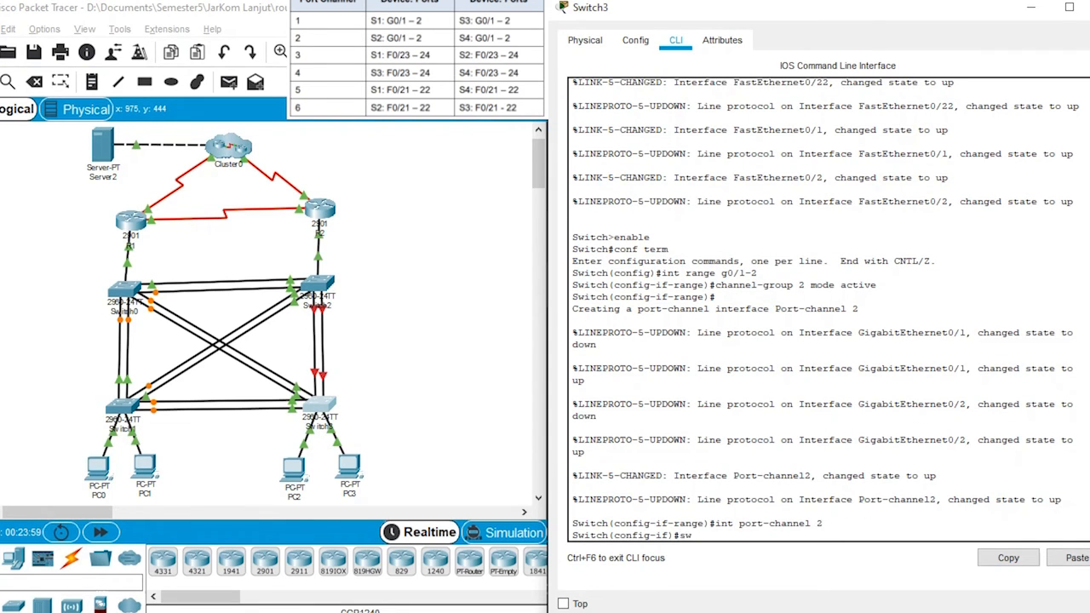
{"action": "type", "text": "itchport mode trunk"}
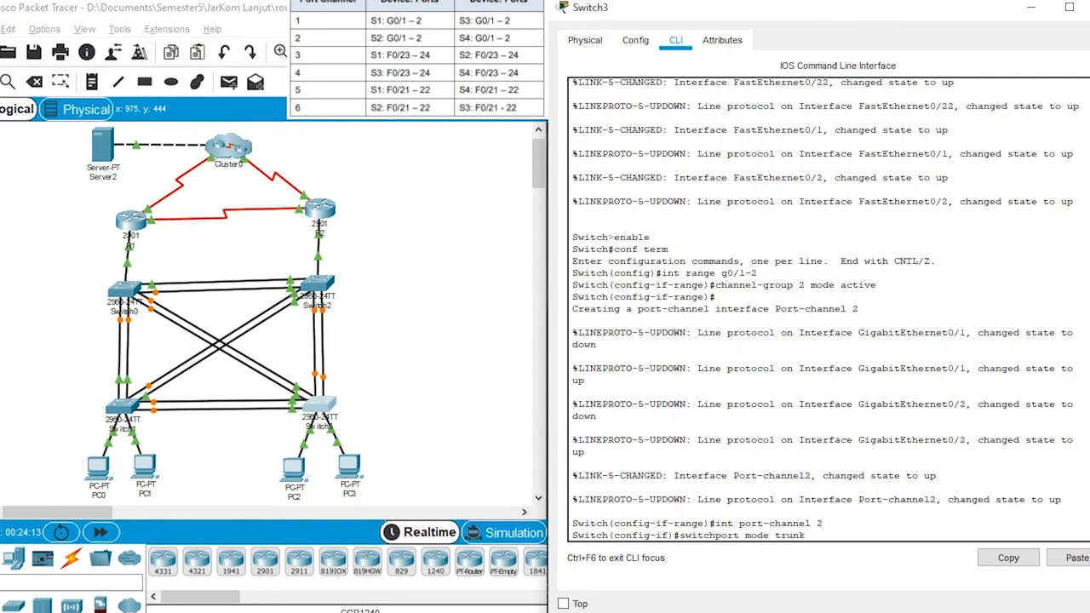
{"action": "key", "text": "Return"}
Step: Set VLAN 99 as the native trunk VLAN on Switch3's port-channel 2
{"action": "type", "text": "swit"}
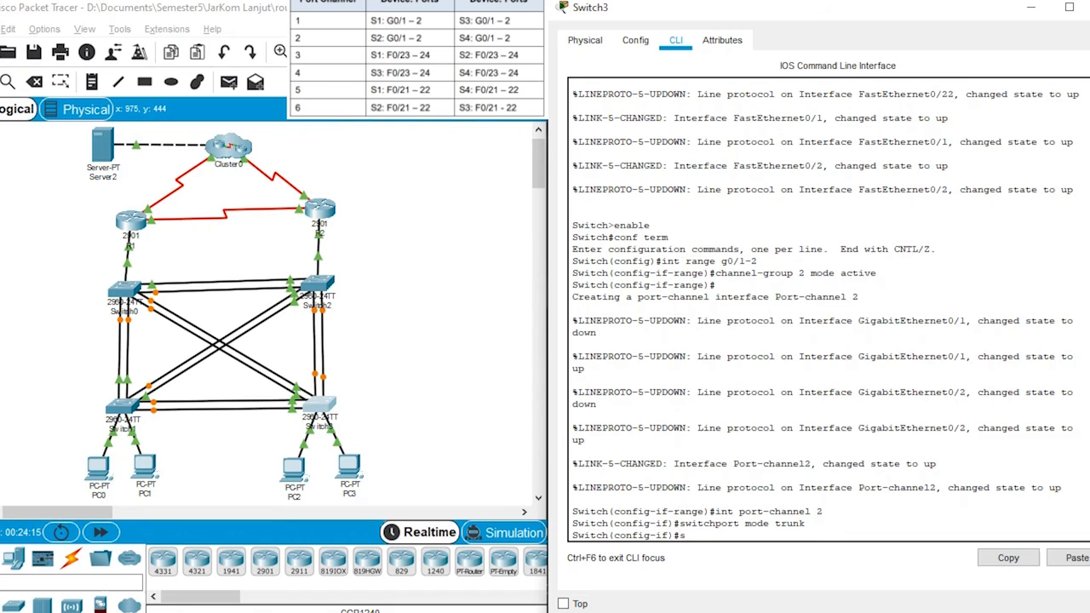
{"action": "type", "text": "chport trunk native "}
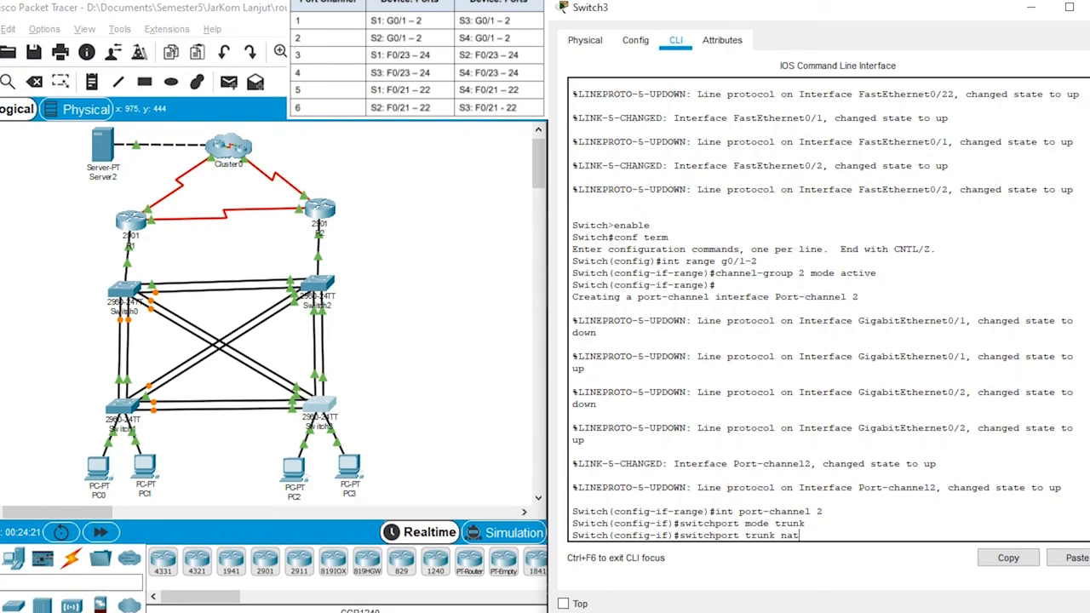
{"action": "type", "text": "vlan 99"}
{"action": "key", "text": "Return"}
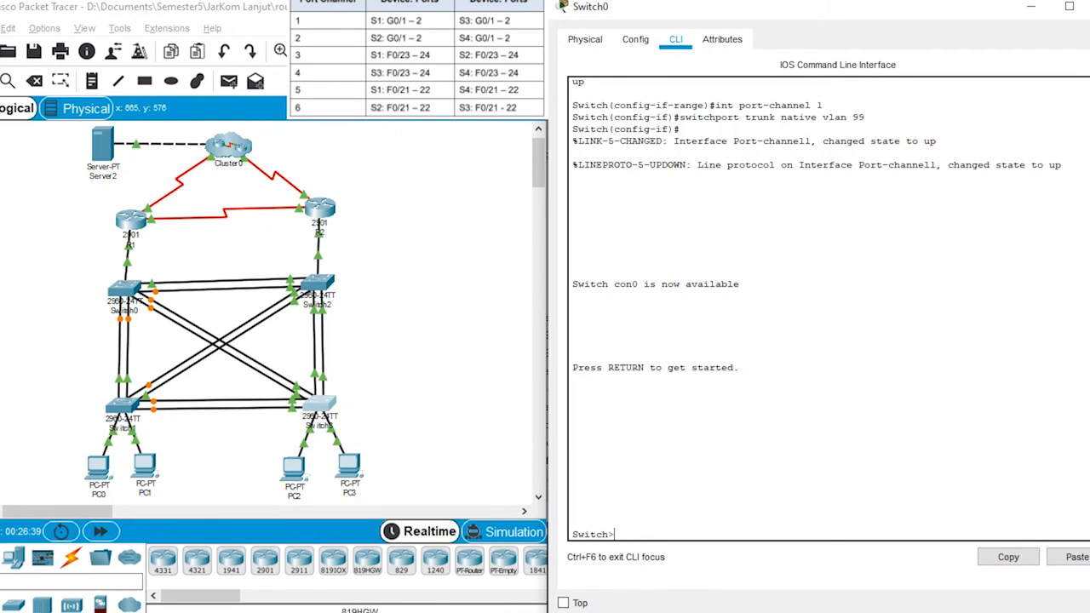
Step: Enter privileged mode and global configuration mode on Switch0
{"action": "type", "text": "enable"}
{"action": "key", "text": "Return"}
{"action": "type", "text": "enable"}
{"action": "key", "text": "BackSpace"}
{"action": "key", "text": "BackSpace"}
{"action": "key", "text": "BackSpace"}
{"action": "key", "text": "BackSpace"}
{"action": "key", "text": "BackSpace"}
{"action": "key", "text": "BackSpace"}
{"action": "type", "text": "cong"}
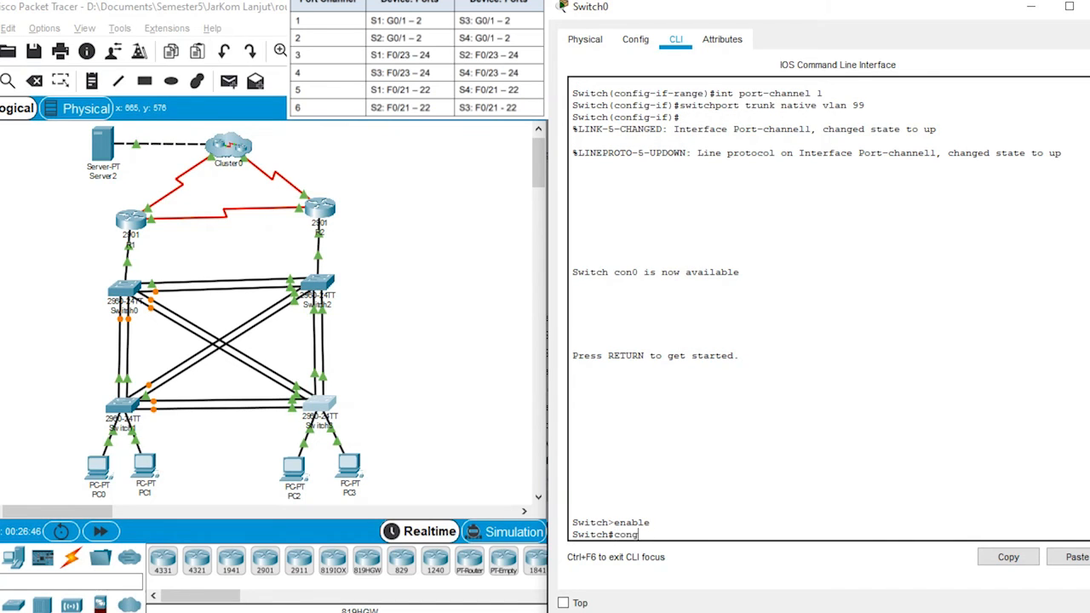
{"action": "key", "text": "BackSpace"}
{"action": "type", "text": "f term"}
{"action": "key", "text": "Return"}
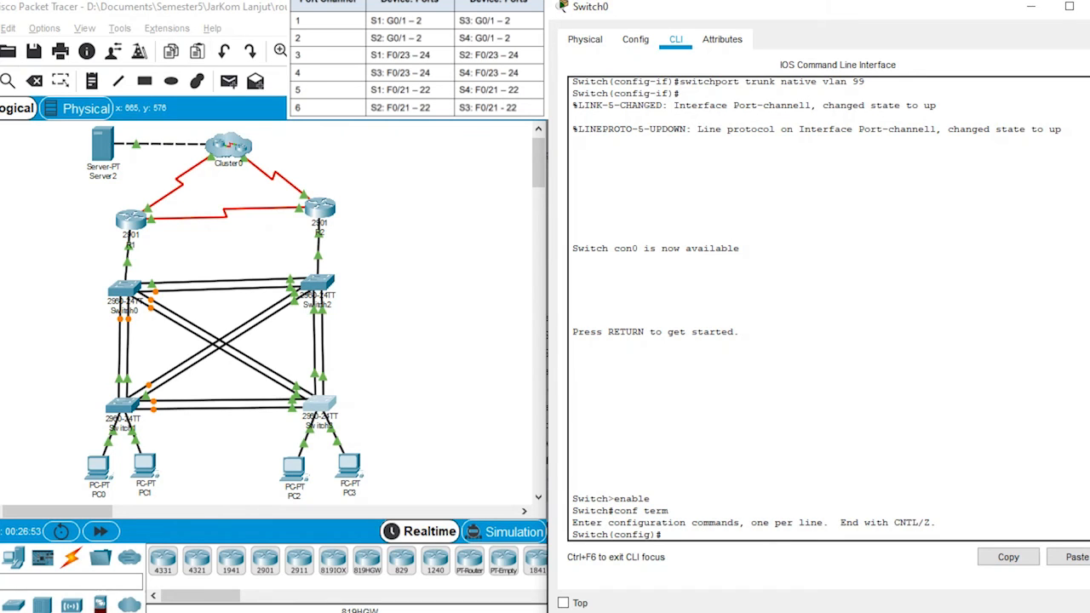
Step: Assign Switch0's F0/23-24 interfaces to channel group 3 in LACP active mode
{"action": "type", "text": "int range f0/23-24"}
{"action": "key", "text": "Return"}
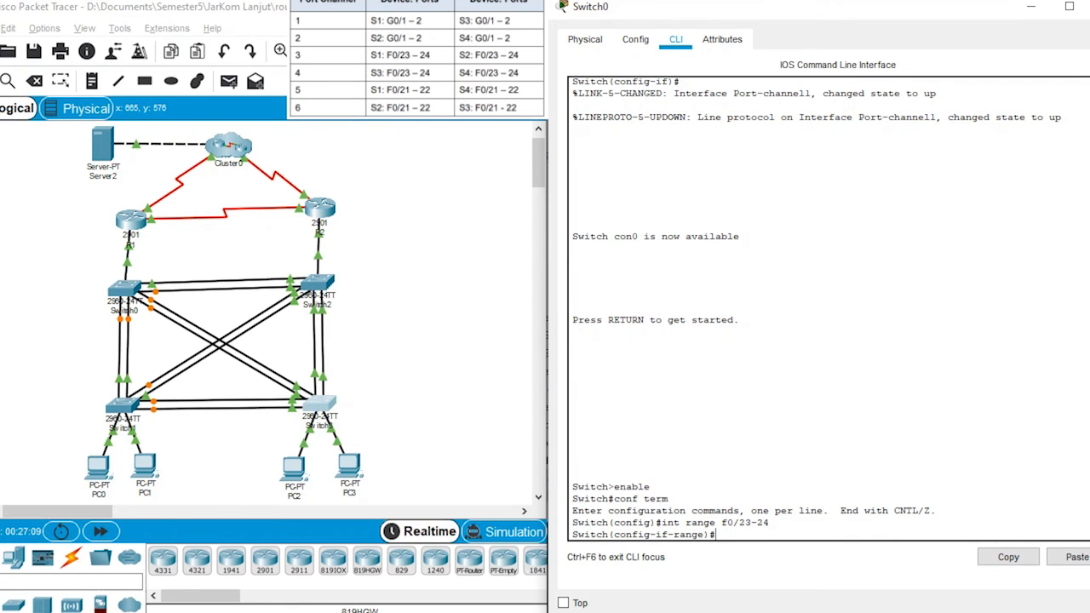
{"action": "type", "text": "chann"}
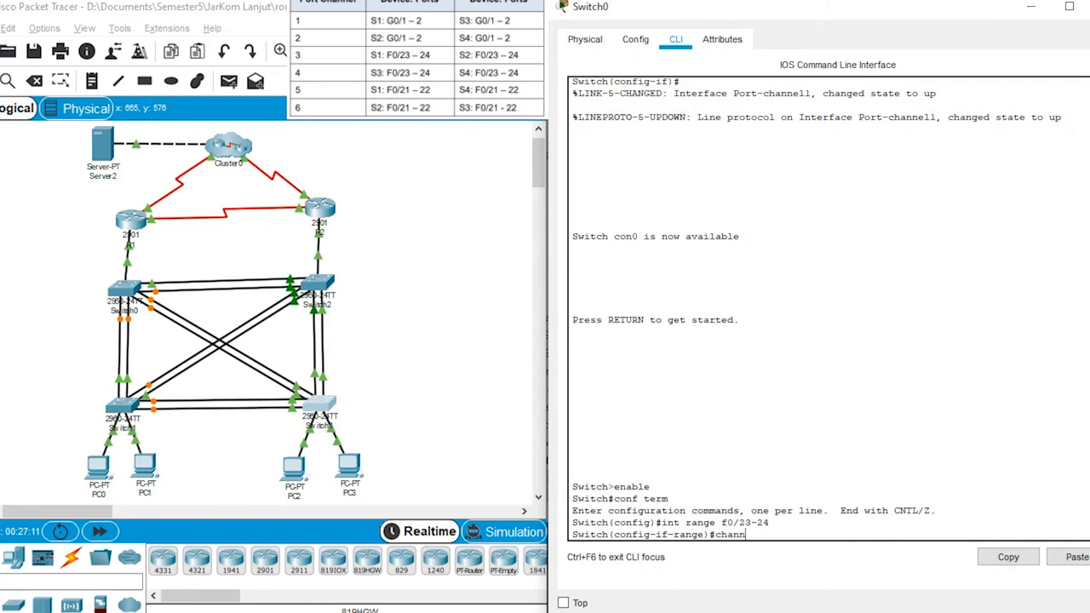
{"action": "type", "text": "el-group"}
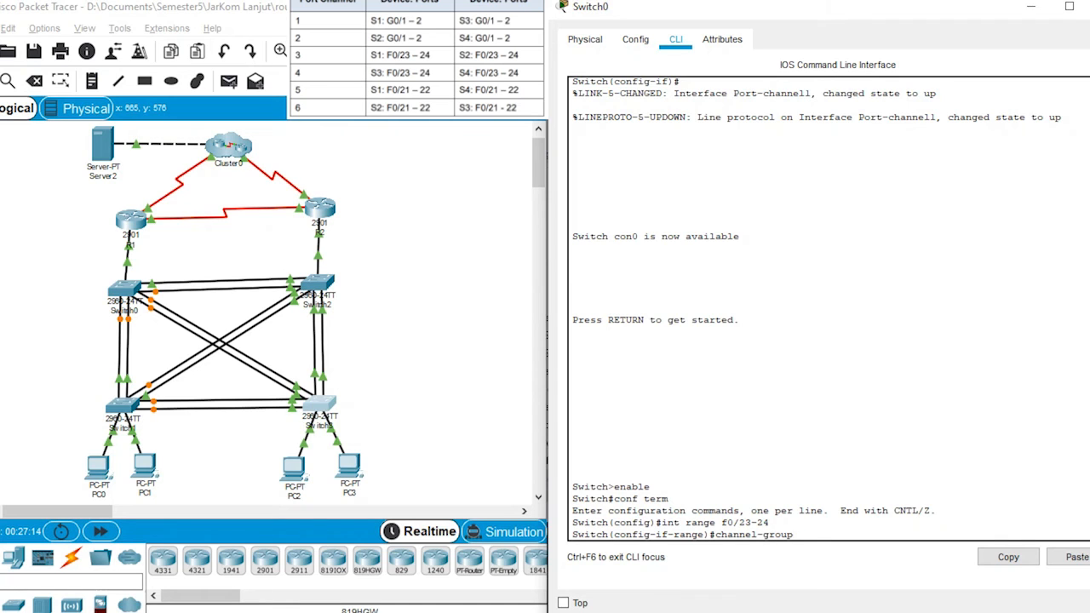
{"action": "type", "text": " 3 mode active"}
{"action": "key", "text": "Return"}
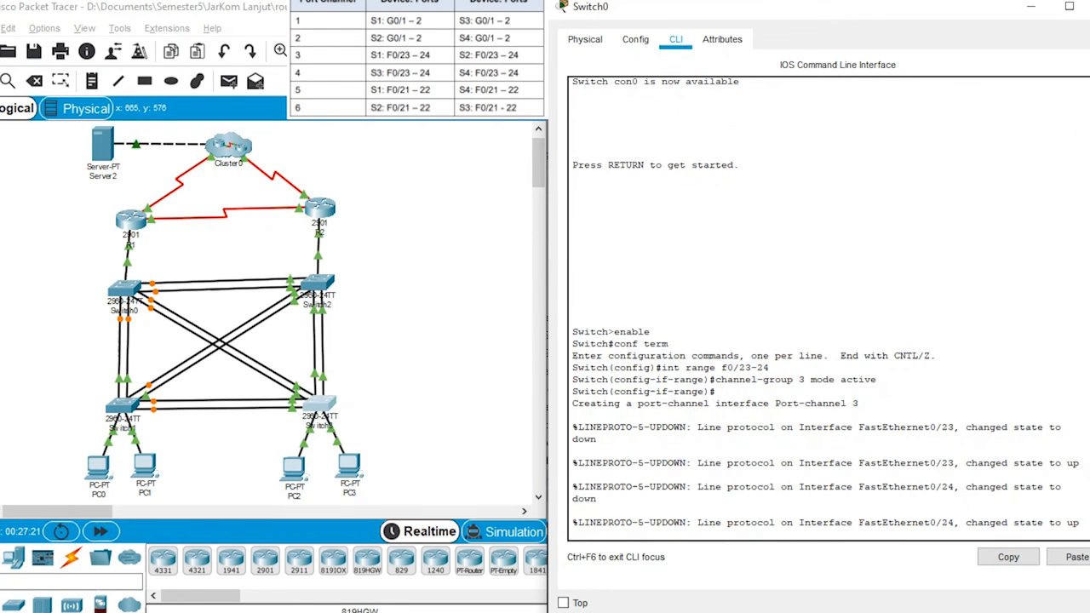
{"action": "key", "text": "Return"}
Step: Set port-channel 3 on Switch0 to trunk mode
{"action": "type", "text": "int"}
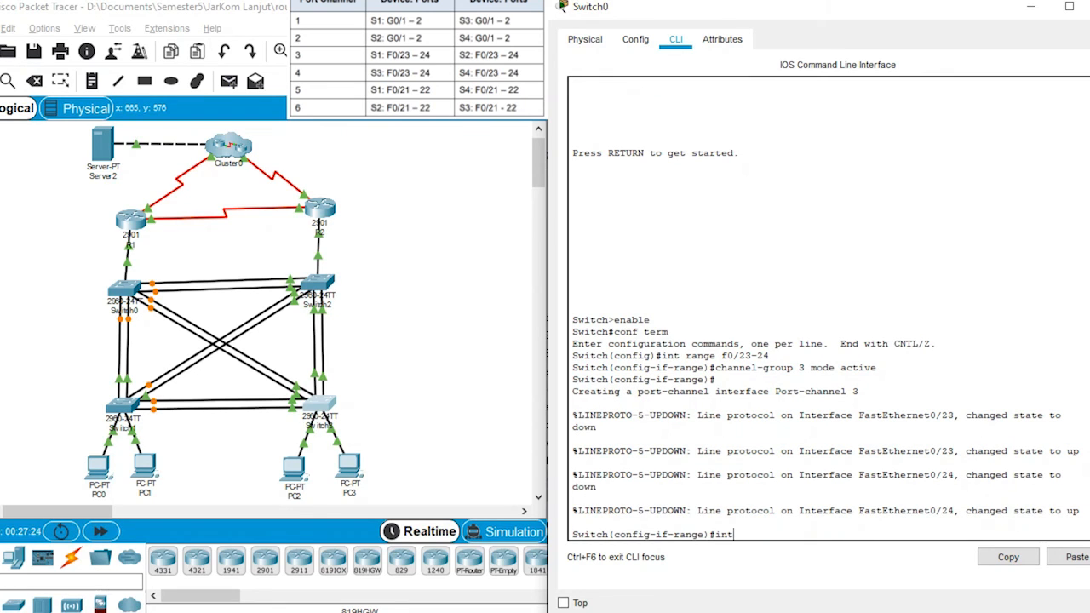
{"action": "type", "text": " p"}
{"action": "key", "text": "BackSpace"}
{"action": "type", "text": "t-channel 3"}
{"action": "key", "text": "Return"}
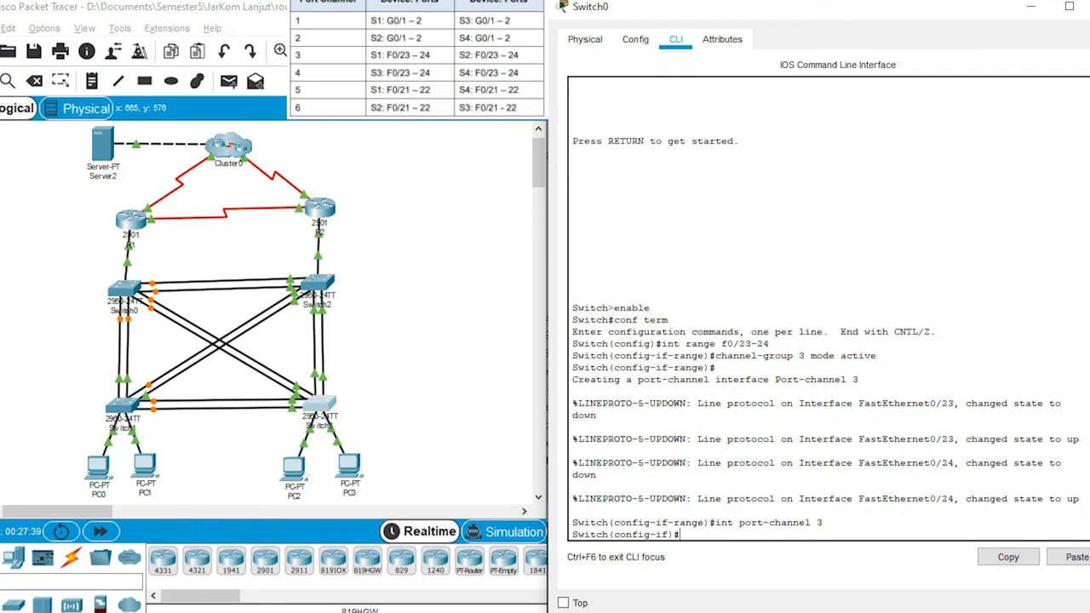
{"action": "type", "text": "witch(config-if)#switchport mode trunk"}
{"action": "key", "text": "Return"}
Step: Set VLAN 99 as the native trunk VLAN on Switch0's port-channel 3
{"action": "type", "text": "switchport"}
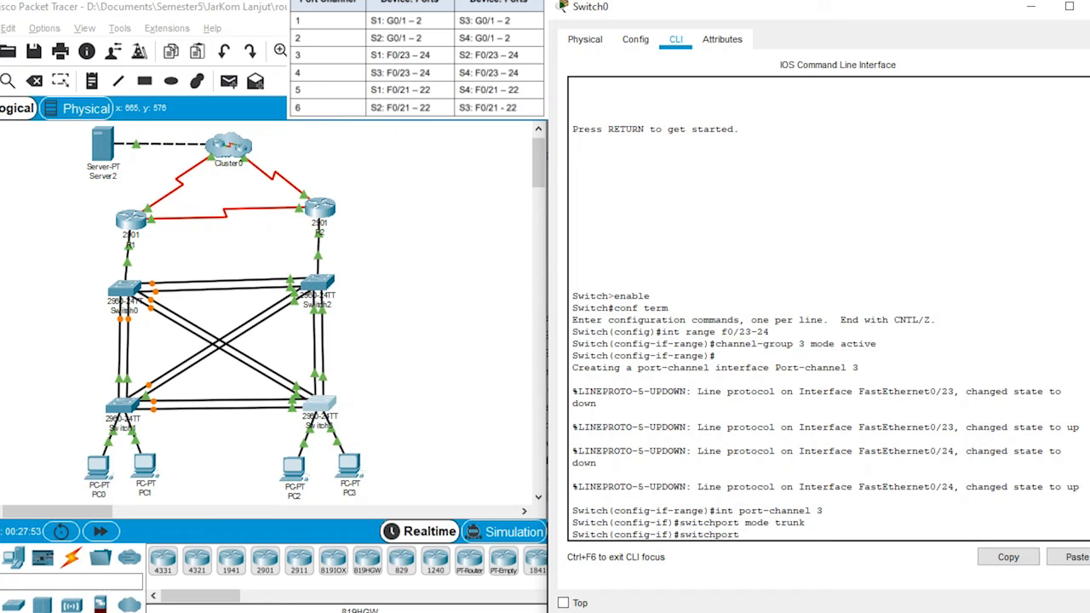
{"action": "type", "text": " trunk native vlan 99"}
{"action": "key", "text": "Return"}
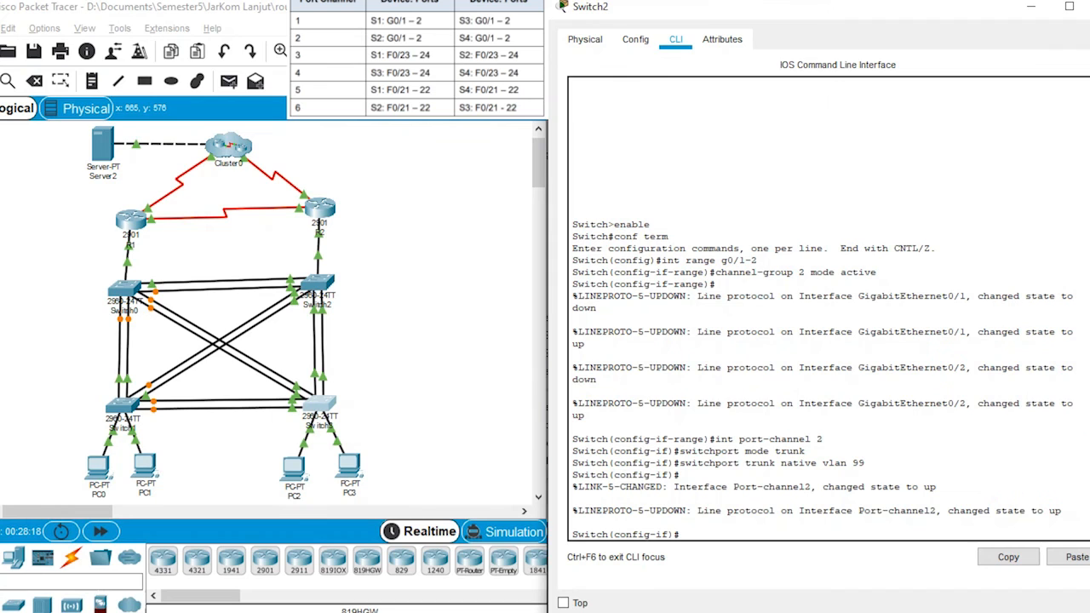
Step: Enter interface range configuration on Switch2 for F0/23-24
{"action": "key", "text": "Up"}
{"action": "key", "text": "Up"}
{"action": "key", "text": "Up"}
{"action": "key", "text": "Up"}
{"action": "key", "text": "Up"}
{"action": "key", "text": "Left"}
{"action": "key", "text": "Left"}
{"action": "key", "text": "Left"}
{"action": "key", "text": "Left"}
{"action": "key", "text": "Left"}
{"action": "key", "text": "BackSpace"}
{"action": "type", "text": "f0/23"}
{"action": "key", "text": "Delete"}
{"action": "key", "text": "End"}
{"action": "type", "text": "4"}
{"action": "key", "text": "Return"}
Step: Assign Switch2's F0/23-24 interfaces to channel group 3 in LACP active mode
{"action": "key", "text": "Up"}
{"action": "key", "text": "Up"}
{"action": "key", "text": "Up"}
{"action": "key", "text": "Up"}
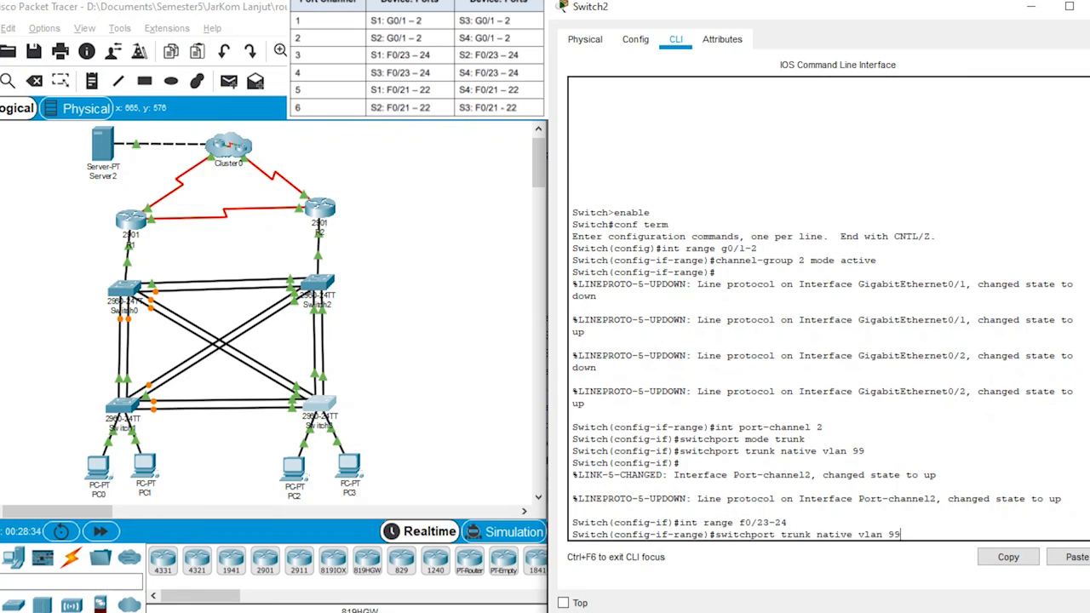
{"action": "key", "text": "Up"}
{"action": "key", "text": "Up"}
{"action": "key", "text": "Down"}
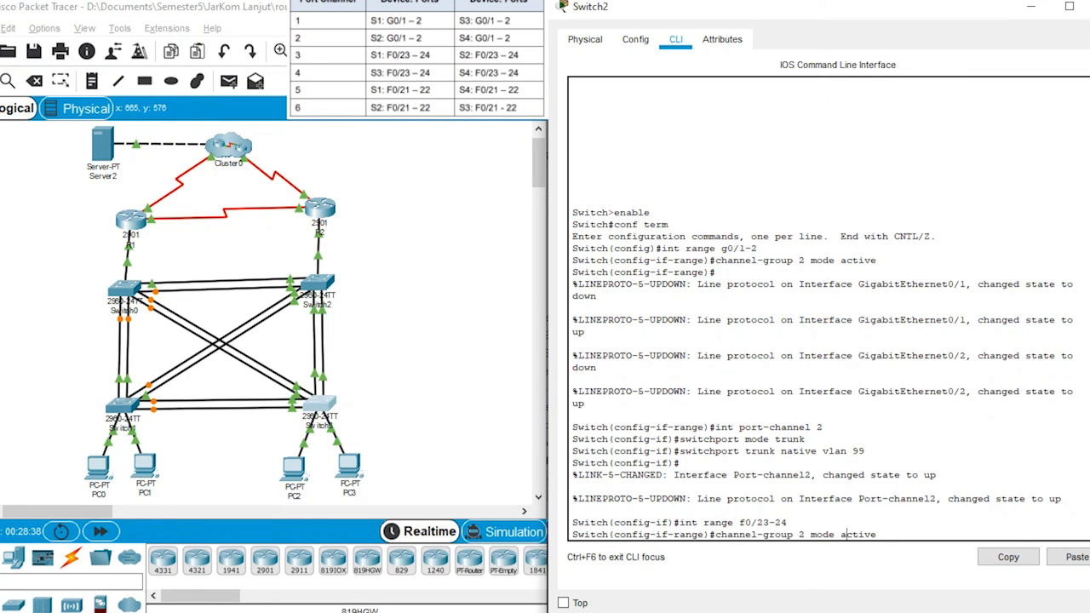
{"action": "key", "text": "Delete"}
{"action": "type", "text": "3"}
{"action": "key", "text": "Return"}
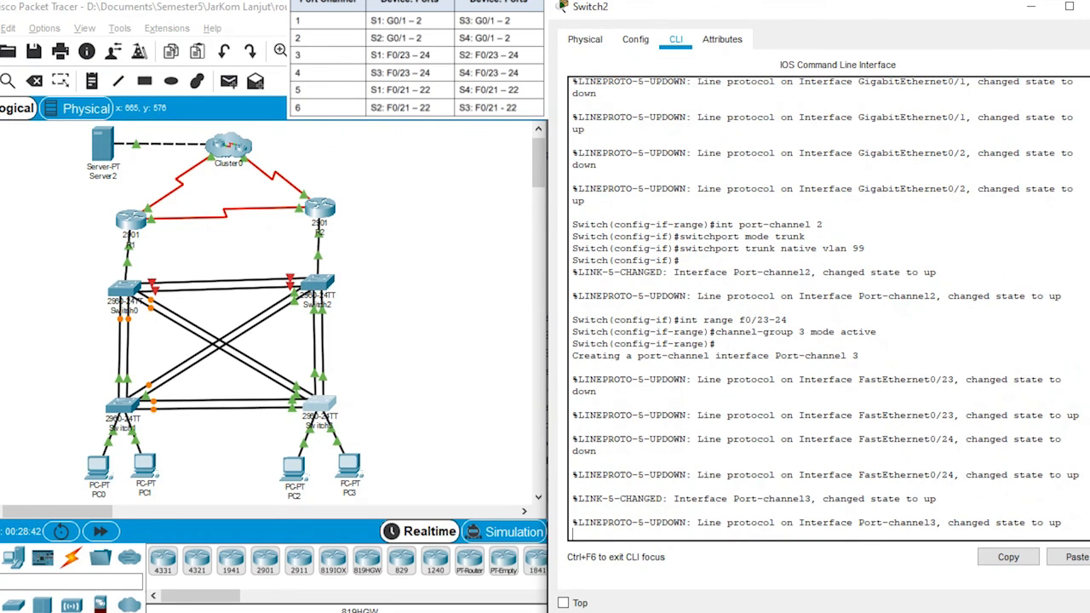
Step: Set port-channel 3 on Switch2 to trunk mode
{"action": "key", "text": "Up"}
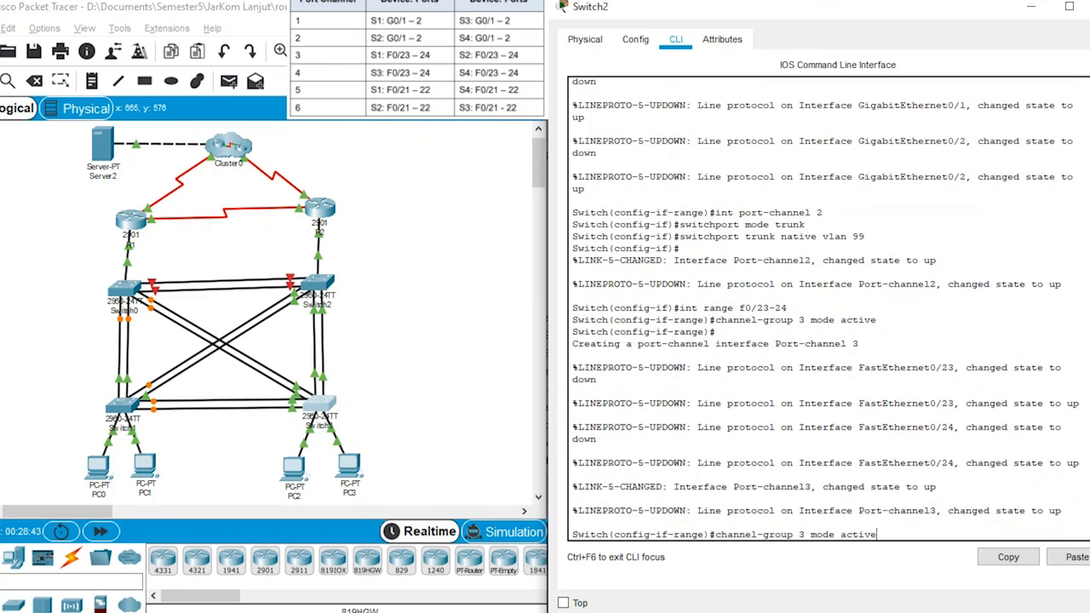
{"action": "key", "text": "Up"}
{"action": "key", "text": "Up"}
{"action": "key", "text": "Up"}
{"action": "key", "text": "Up"}
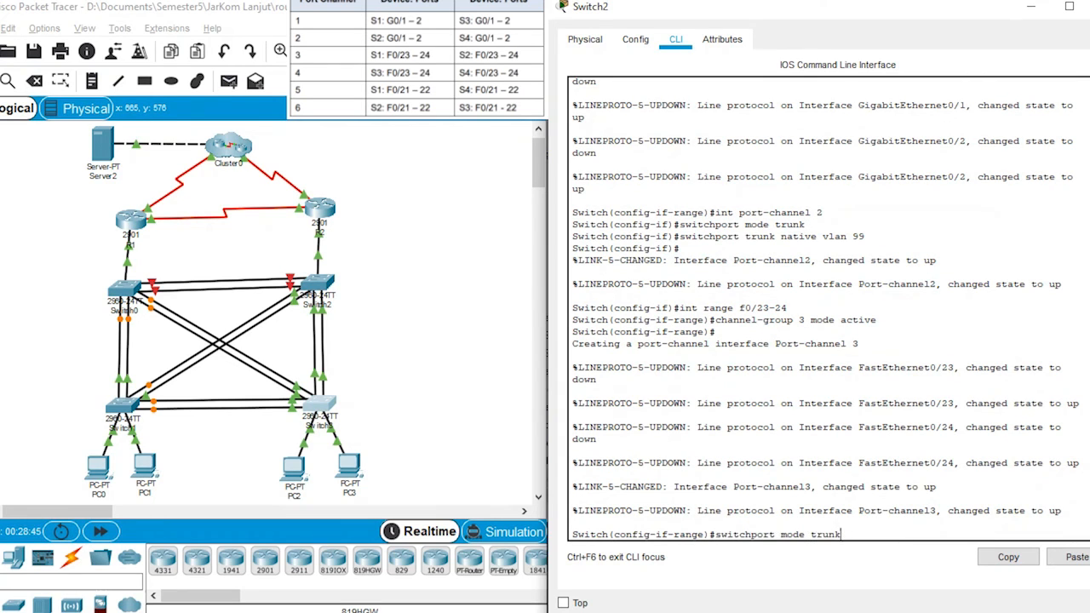
{"action": "key", "text": "BackSpace"}
{"action": "type", "text": "3"}
{"action": "key", "text": "Return"}
{"action": "key", "text": "Up"}
{"action": "key", "text": "Up"}
{"action": "key", "text": "Up"}
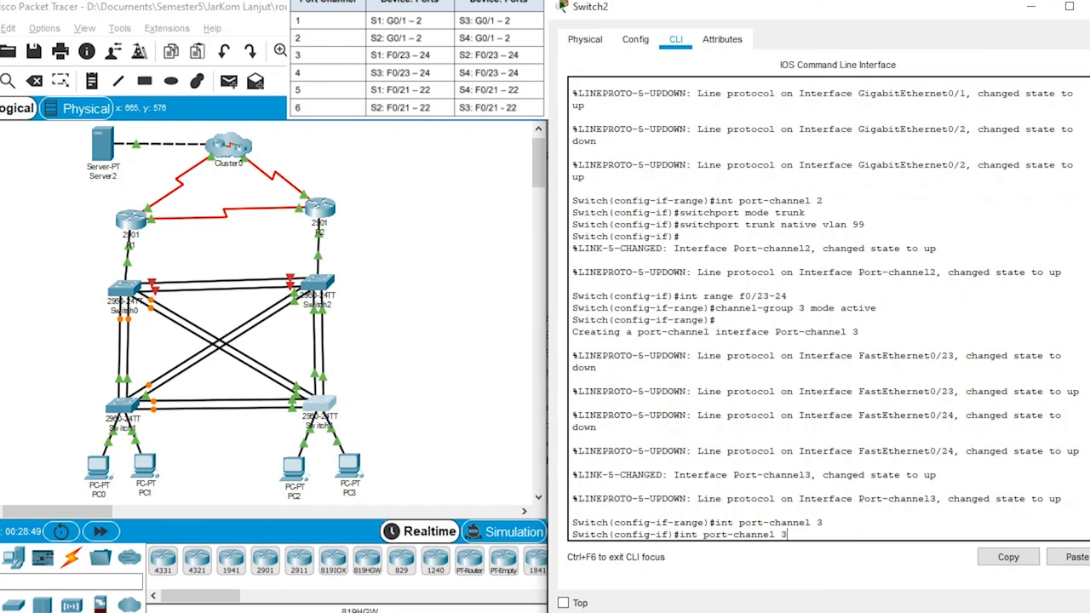
{"action": "key", "text": "Up"}
Step: Set VLAN 99 as the native trunk VLAN on Switch2's port-channel 3
{"action": "key", "text": "Up"}
{"action": "key", "text": "Return"}
{"action": "key", "text": "Up"}
{"action": "key", "text": "Up"}
{"action": "key", "text": "Up"}
{"action": "key", "text": "Up"}
{"action": "key", "text": "Up"}
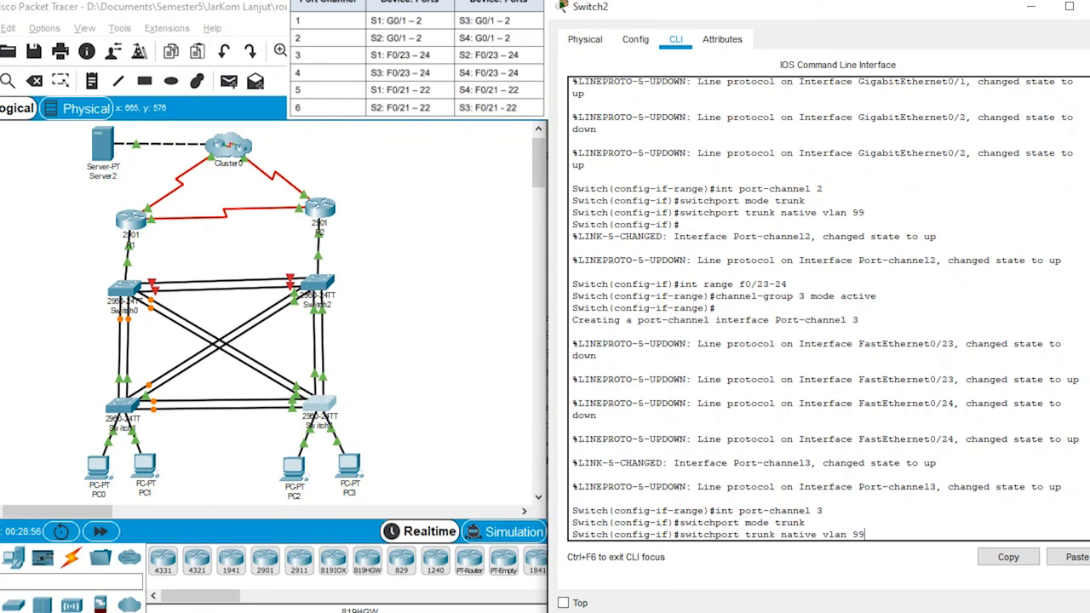
{"action": "key", "text": "Return"}
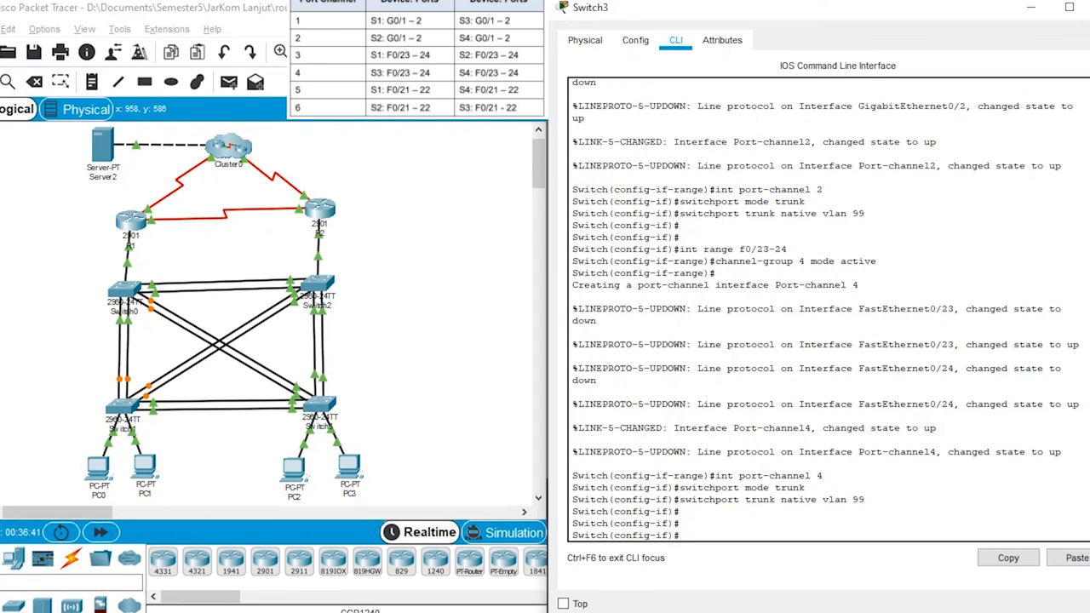
Step: Enter interface range configuration on Switch3 for F0/21-22
{"action": "key", "text": "Up"}
{"action": "key", "text": "Up"}
{"action": "key", "text": "Up"}
{"action": "key", "text": "Up"}
{"action": "key", "text": "Up"}
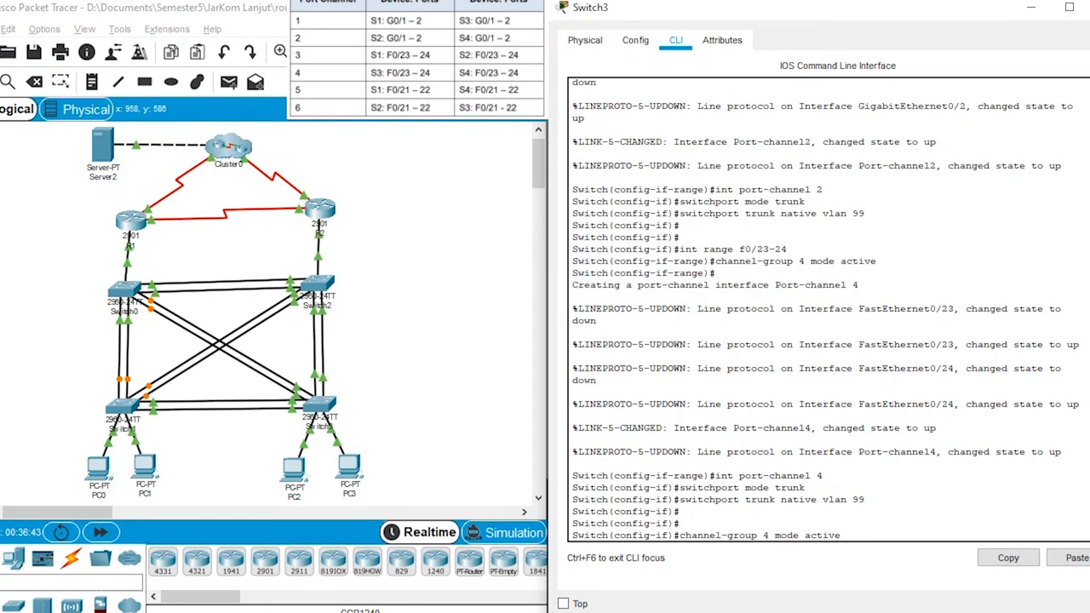
{"action": "key", "text": "Up"}
{"action": "key", "text": "Down"}
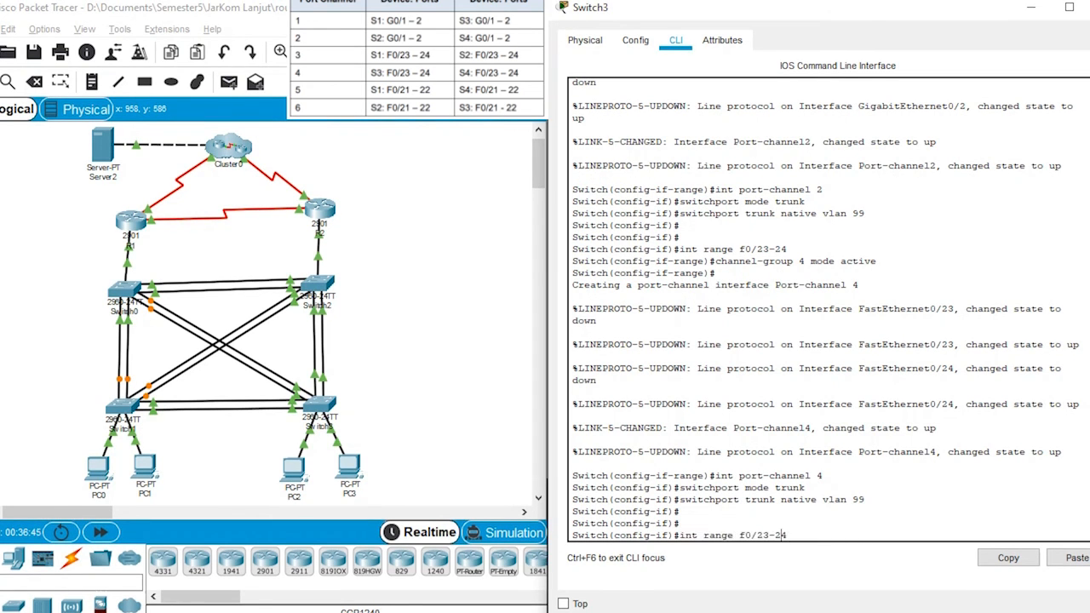
{"action": "key", "text": "Left"}
{"action": "key", "text": "Left"}
{"action": "key", "text": "Left"}
{"action": "key", "text": "BackSpace"}
{"action": "type", "text": "2"}
{"action": "key", "text": "Return"}
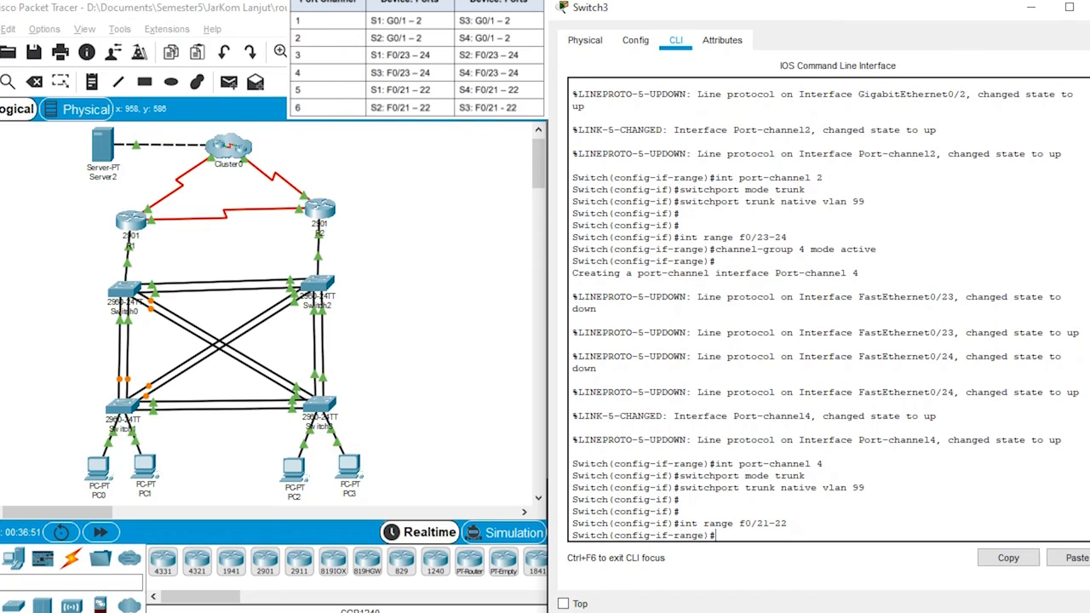
Step: Assign Switch3's F0/21-22 interfaces to channel group 5 in LACP active mode
{"action": "type", "text": "channe"}
{"action": "key", "text": "Up"}
{"action": "key", "text": "Up"}
{"action": "key", "text": "Up"}
{"action": "key", "text": "Up"}
{"action": "key", "text": "Up"}
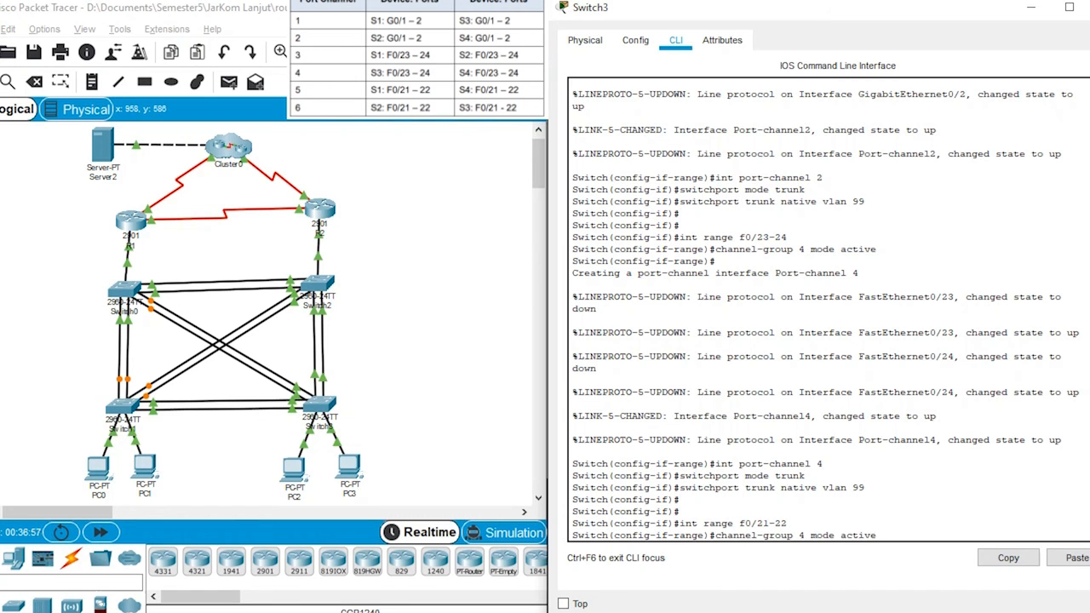
{"action": "key", "text": "Left"}
{"action": "key", "text": "BackSpace"}
{"action": "type", "text": "5"}
{"action": "key", "text": "Return"}
Step: Enter port-channel 5 interface configuration on Switch3 and set it to trunk mode
{"action": "key", "text": "Up"}
{"action": "key", "text": "Up"}
{"action": "key", "text": "Up"}
{"action": "key", "text": "Up"}
{"action": "key", "text": "Up"}
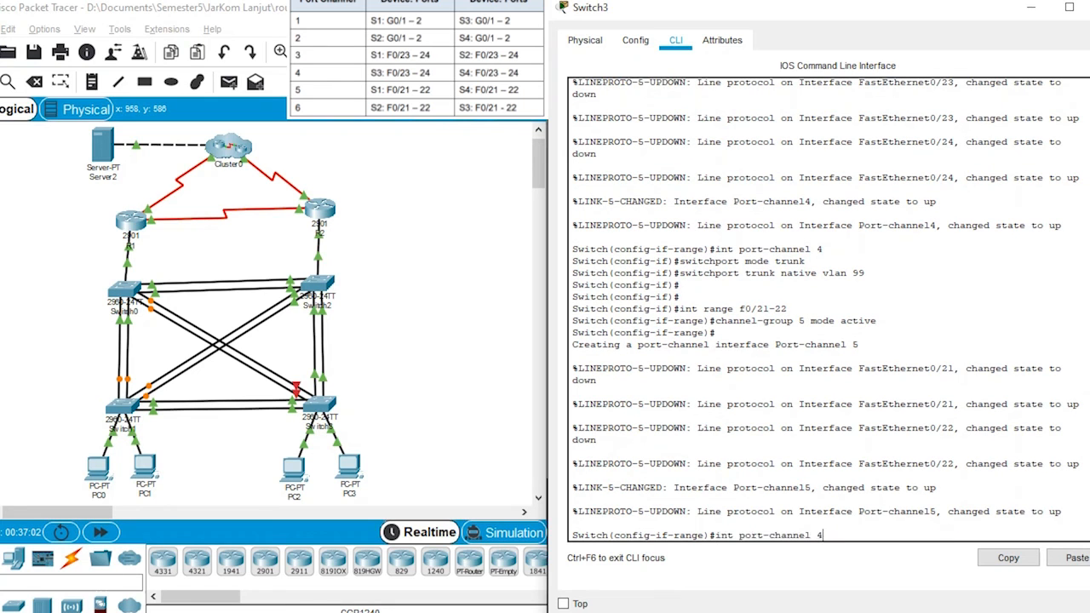
{"action": "key", "text": "BackSpace"}
{"action": "type", "text": "5"}
{"action": "key", "text": "Return"}
{"action": "key", "text": "Up"}
{"action": "key", "text": "Up"}
{"action": "key", "text": "Up"}
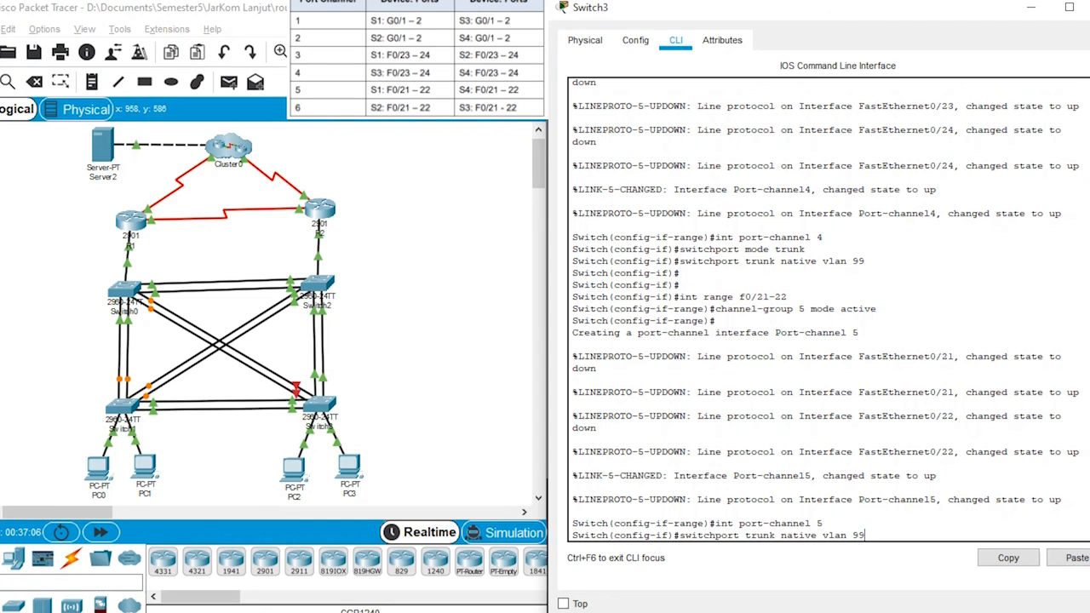
Step: Set VLAN 99 as the native trunk VLAN on Switch3's port-channel 5
{"action": "key", "text": "Up"}
{"action": "key", "text": "Return"}
{"action": "key", "text": "Up"}
{"action": "key", "text": "Up"}
{"action": "key", "text": "Up"}
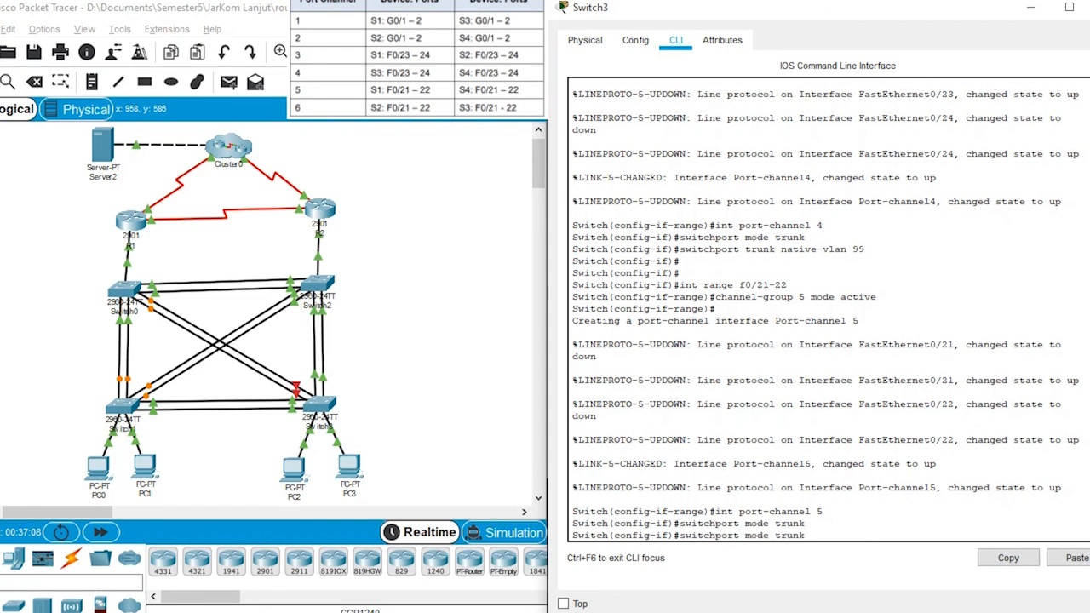
Step: Enter interface range configuration on Switch2 for F0/21-22
{"action": "key", "text": "Up"}
{"action": "key", "text": "Up"}
{"action": "key", "text": "Return"}
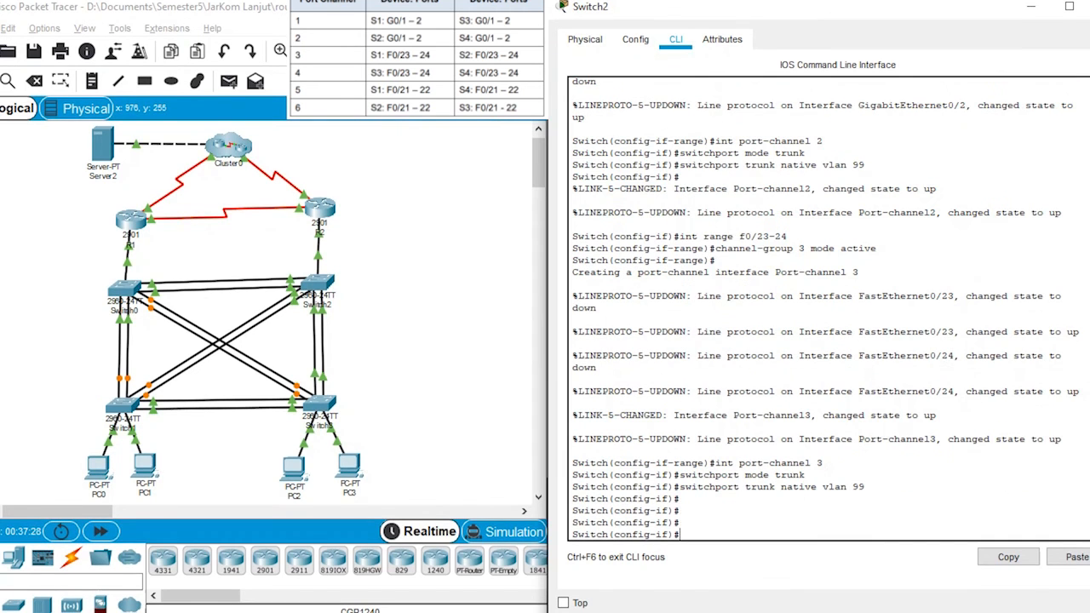
{"action": "key", "text": "Up"}
{"action": "key", "text": "Up"}
{"action": "key", "text": "Up"}
{"action": "key", "text": "Up"}
{"action": "key", "text": "Down"}
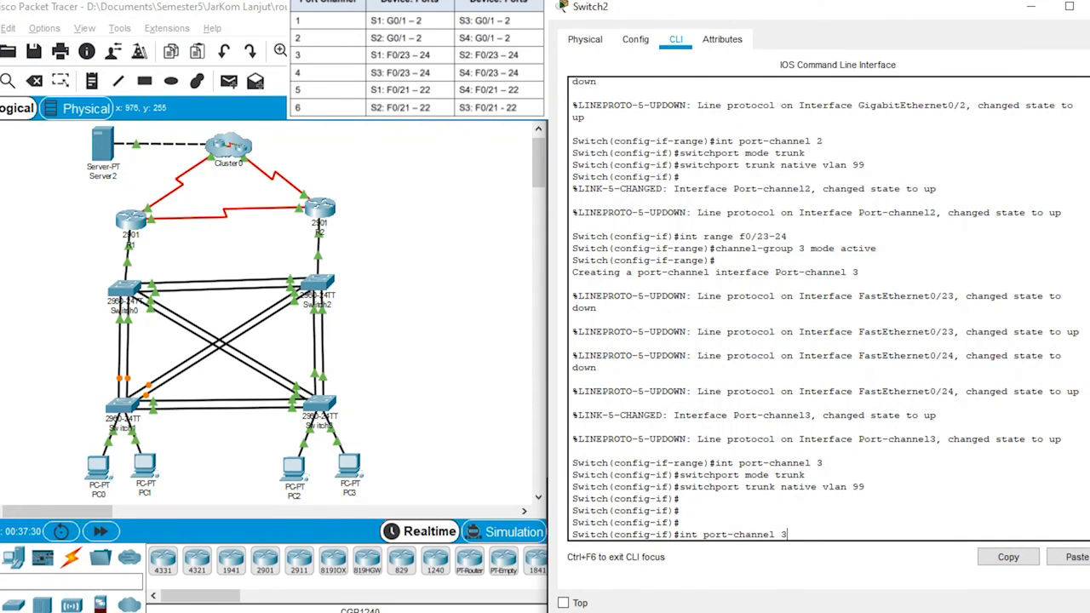
{"action": "key", "text": "Up"}
{"action": "key", "text": "Up"}
{"action": "key", "text": "Left"}
{"action": "key", "text": "BackSpace"}
{"action": "type", "text": "1"}
{"action": "key", "text": "BackSpace"}
{"action": "type", "text": "2"}
{"action": "key", "text": "Return"}
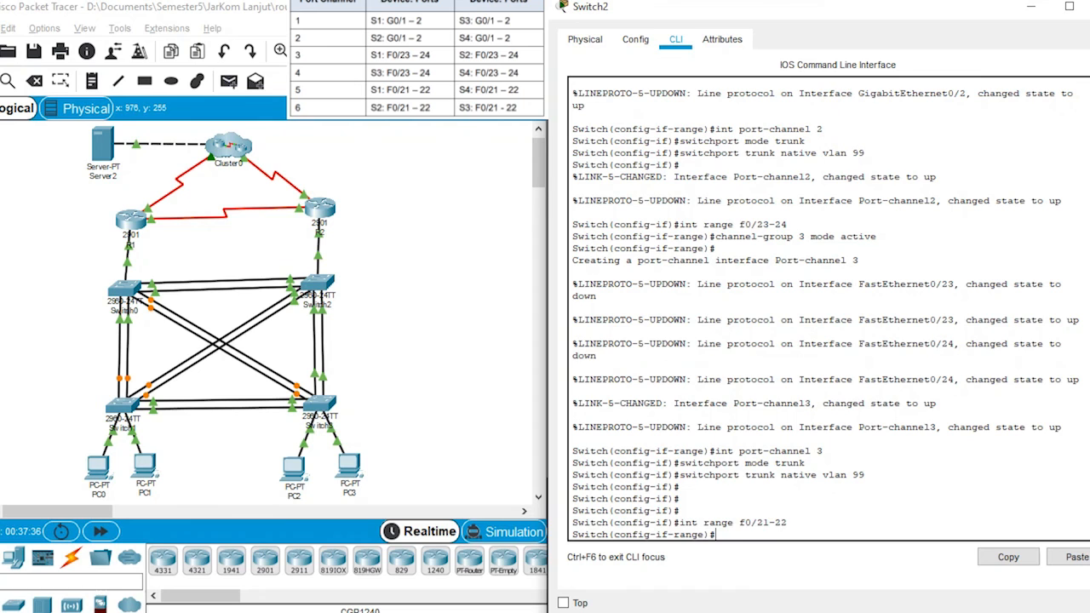
Step: Assign Switch2's F0/21-22 interfaces to channel group 6 in LACP active mode
{"action": "key", "text": "Up"}
{"action": "key", "text": "Up"}
{"action": "key", "text": "Up"}
{"action": "key", "text": "Up"}
{"action": "key", "text": "Up"}
{"action": "key", "text": "Left"}
{"action": "key", "text": "Left"}
{"action": "key", "text": "Left"}
{"action": "key", "text": "Left"}
{"action": "key", "text": "Left"}
{"action": "key", "text": "Left"}
{"action": "key", "text": "Left"}
{"action": "key", "text": "Left"}
{"action": "key", "text": "Left"}
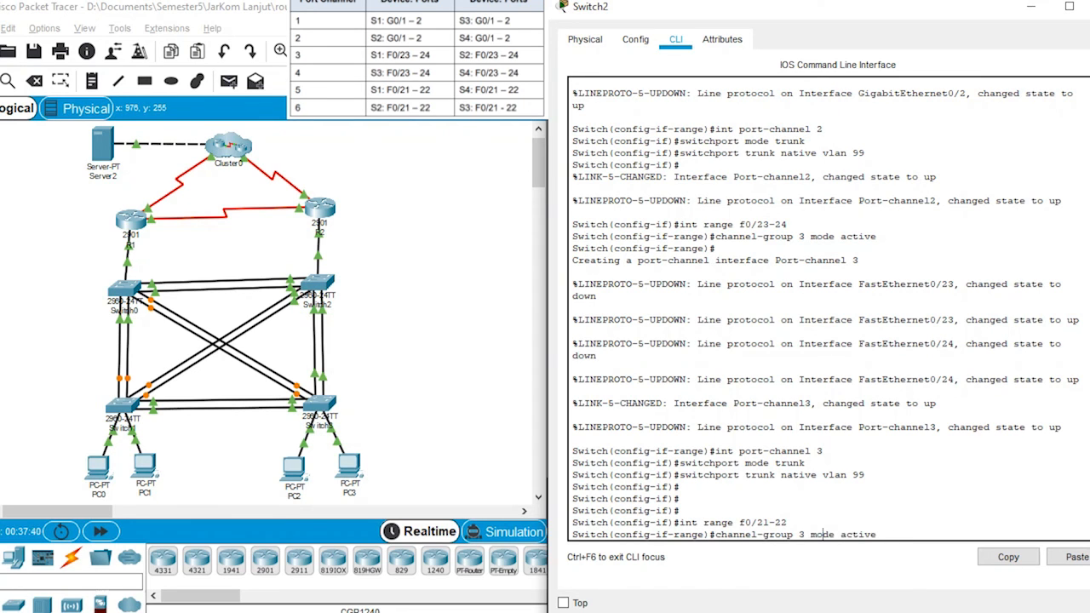
{"action": "key", "text": "BackSpace"}
{"action": "type", "text": "6"}
{"action": "key", "text": "Return"}
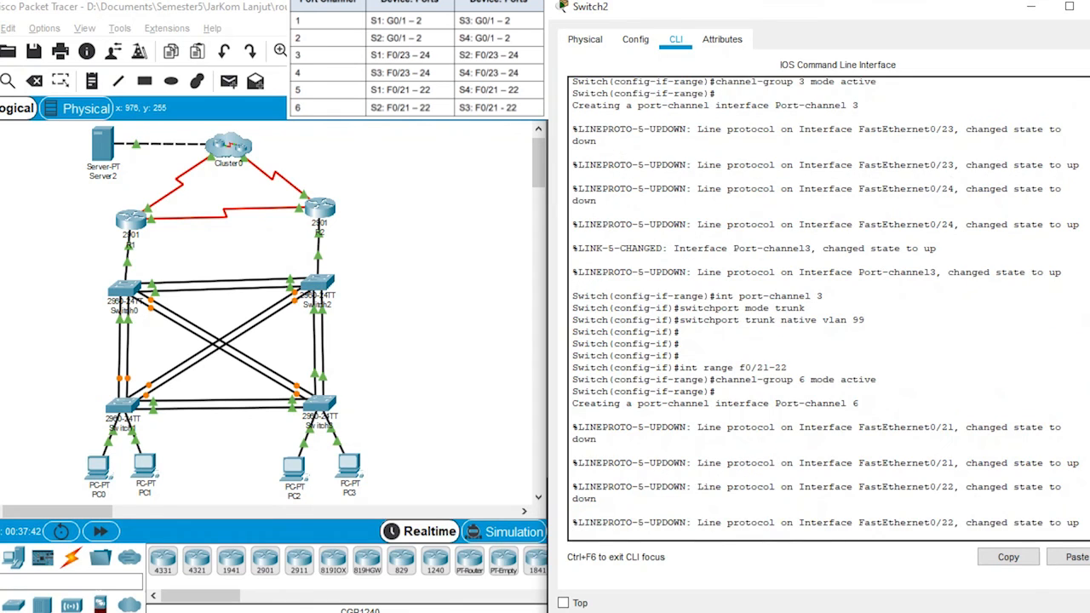
Step: Enter port-channel 6 interface configuration on Switch2 and set it to trunk mode
{"action": "key", "text": "Up"}
{"action": "key", "text": "Up"}
{"action": "key", "text": "Up"}
{"action": "key", "text": "Up"}
Step: Set VLAN 99 as the native trunk VLAN on Switch2's port-channel 6
{"action": "key", "text": "Up"}
{"action": "key", "text": "BackSpace"}
{"action": "type", "text": "6"}
{"action": "key", "text": "Return"}
{"action": "key", "text": "Up"}
{"action": "key", "text": "Up"}
{"action": "key", "text": "Up"}
{"action": "key", "text": "Up"}
{"action": "key", "text": "Up"}
{"action": "key", "text": "Return"}
{"action": "key", "text": "Up"}
{"action": "key", "text": "Up"}
{"action": "key", "text": "Up"}
{"action": "key", "text": "Up"}
{"action": "key", "text": "Down"}
{"action": "key", "text": "Up"}
{"action": "key", "text": "Up"}
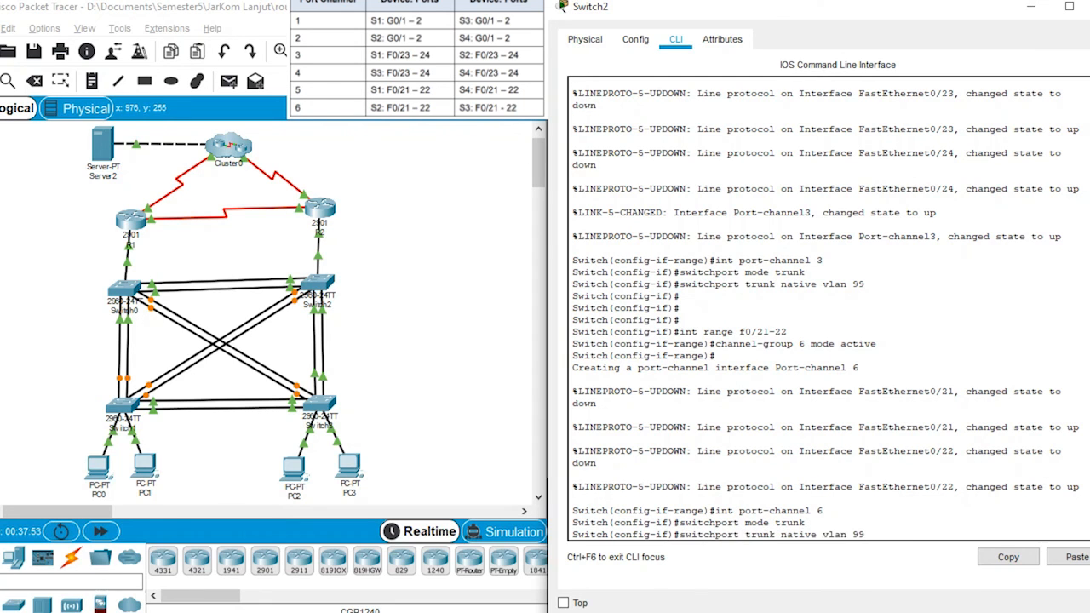
{"action": "key", "text": "Return"}
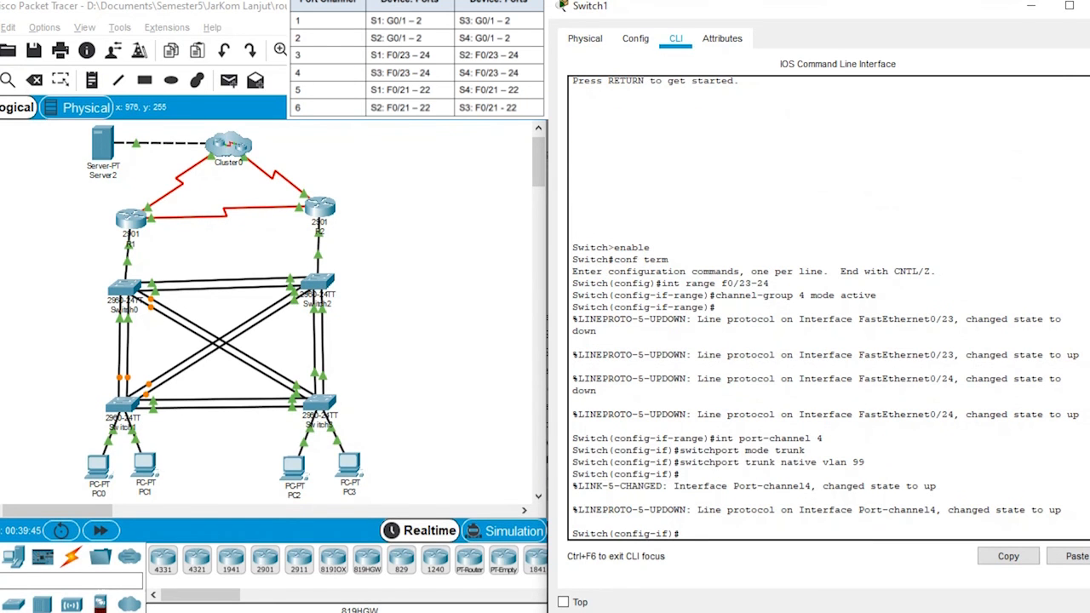
Step: Enter interface range configuration on Switch1 for F0/21-22
{"action": "key", "text": "Up"}
{"action": "key", "text": "Up"}
{"action": "key", "text": "Up"}
Step: Assign Switch1's F0/21-22 interfaces to channel group 6 in LACP active mode
{"action": "key", "text": "Up"}
{"action": "key", "text": "Up"}
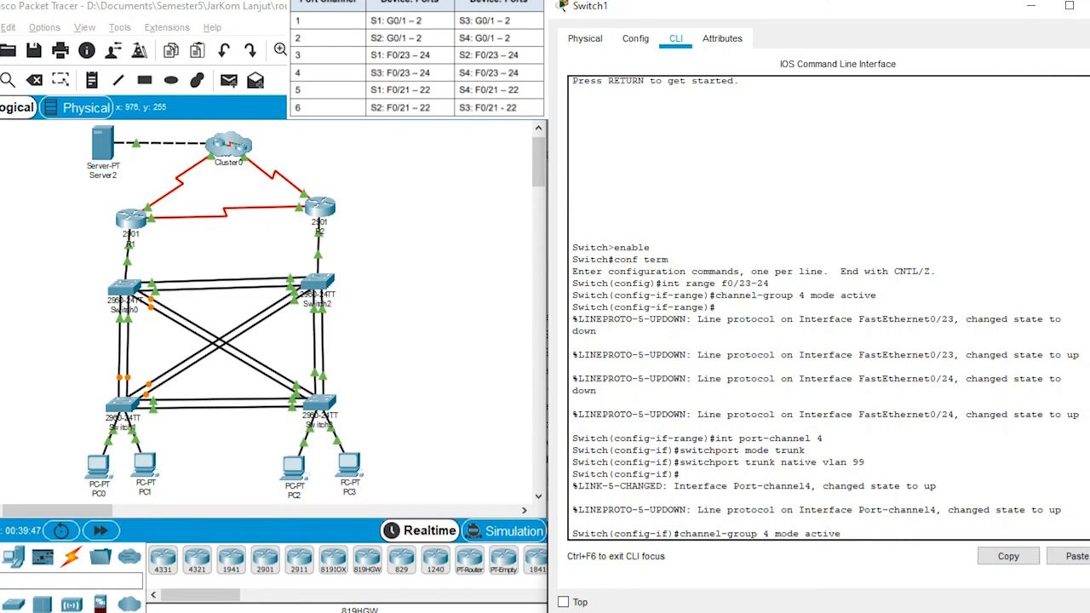
{"action": "key", "text": "BackSpace"}
{"action": "type", "text": "2"}
{"action": "key", "text": "BackSpace"}
{"action": "type", "text": "1"}
{"action": "key", "text": "Right"}
{"action": "key", "text": "Right"}
{"action": "key", "text": "BackSpace"}
{"action": "type", "text": "2"}
{"action": "key", "text": "Return"}
{"action": "key", "text": "Up"}
{"action": "key", "text": "Up"}
{"action": "key", "text": "Up"}
{"action": "key", "text": "Up"}
{"action": "key", "text": "Up"}
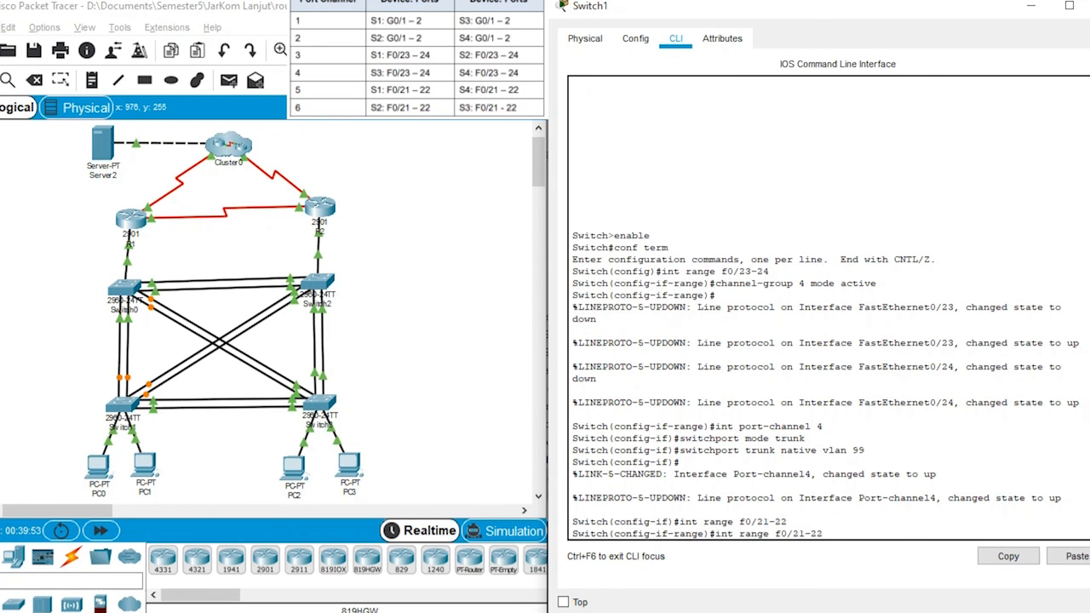
{"action": "key", "text": "Left"}
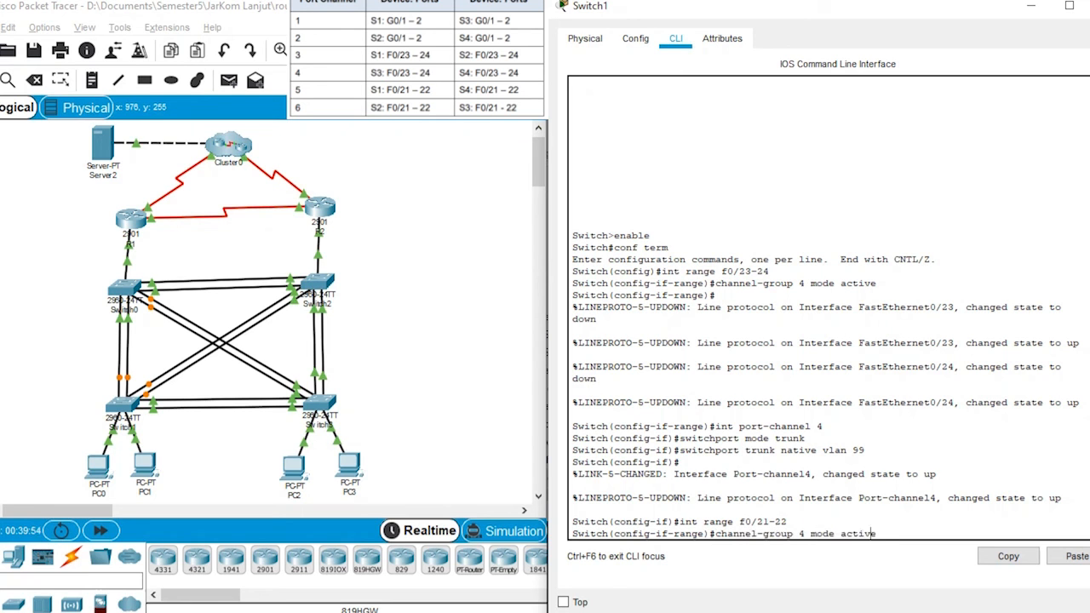
{"action": "key", "text": "Left"}
{"action": "key", "text": "Left"}
{"action": "key", "text": "Left"}
{"action": "key", "text": "Left"}
{"action": "key", "text": "Left"}
{"action": "key", "text": "Left"}
{"action": "key", "text": "Left"}
{"action": "key", "text": "Left"}
{"action": "key", "text": "Left"}
{"action": "key", "text": "Left"}
{"action": "key", "text": "Left"}
{"action": "key", "text": "BackSpace"}
{"action": "type", "text": "6"}
{"action": "key", "text": "Return"}
Step: Enter port-channel 6 interface configuration on Switch1 and set it to trunk mode
{"action": "key", "text": "Up"}
{"action": "key", "text": "Up"}
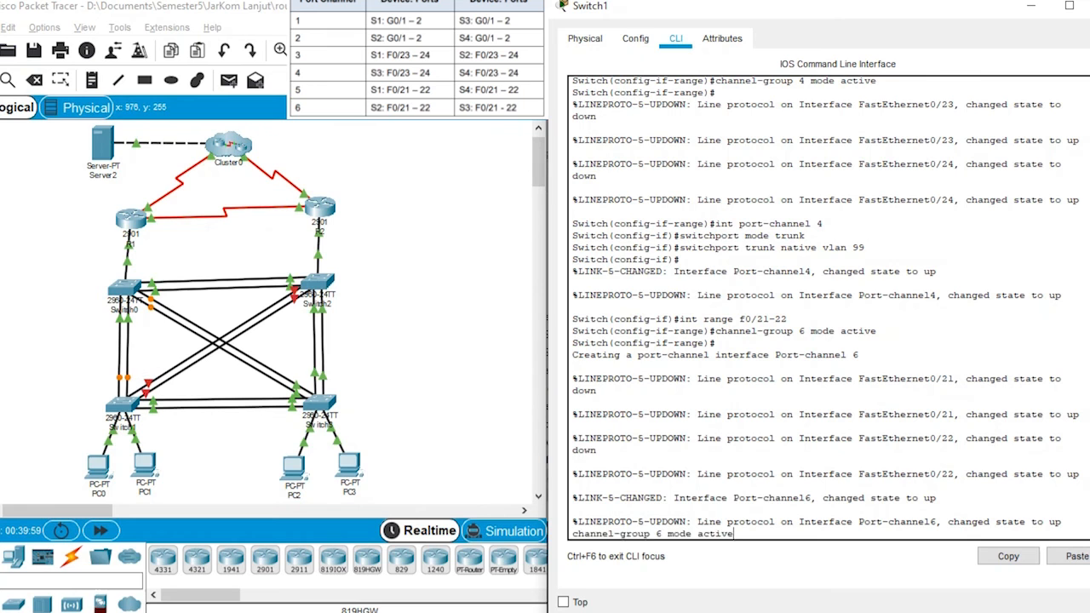
{"action": "key", "text": "Down"}
{"action": "key", "text": "Down"}
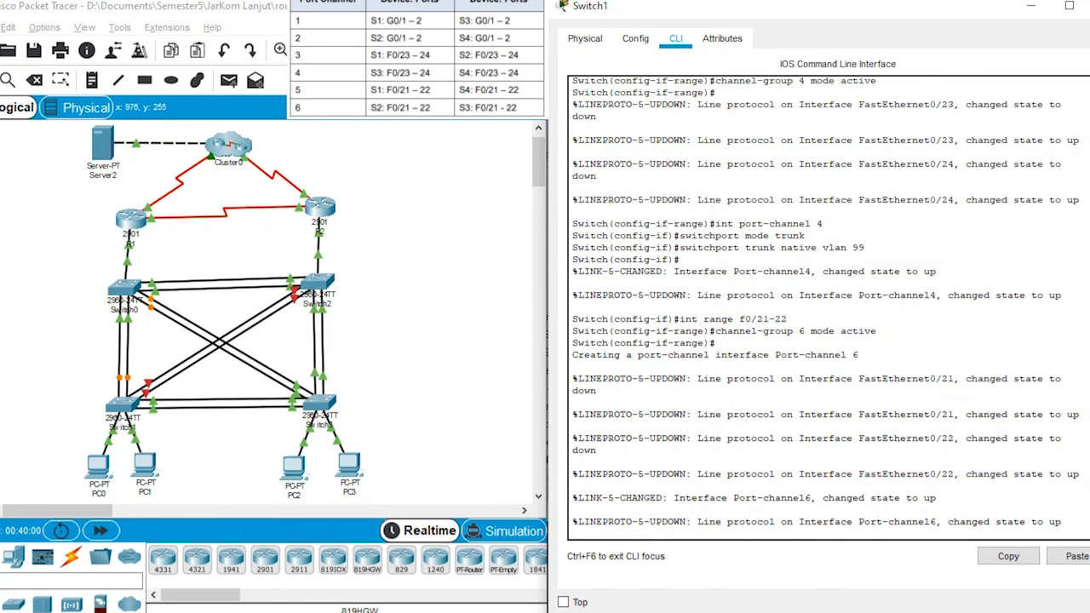
{"action": "key", "text": "Return"}
{"action": "key", "text": "Up"}
{"action": "key", "text": "Up"}
{"action": "key", "text": "Up"}
{"action": "key", "text": "Up"}
{"action": "key", "text": "Up"}
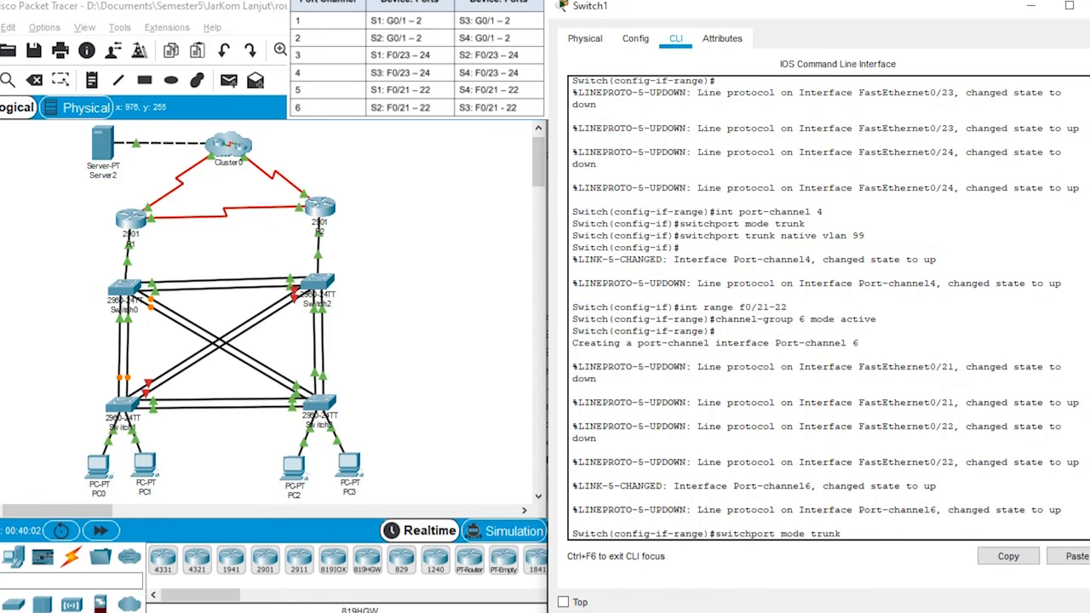
{"action": "key", "text": "BackSpace"}
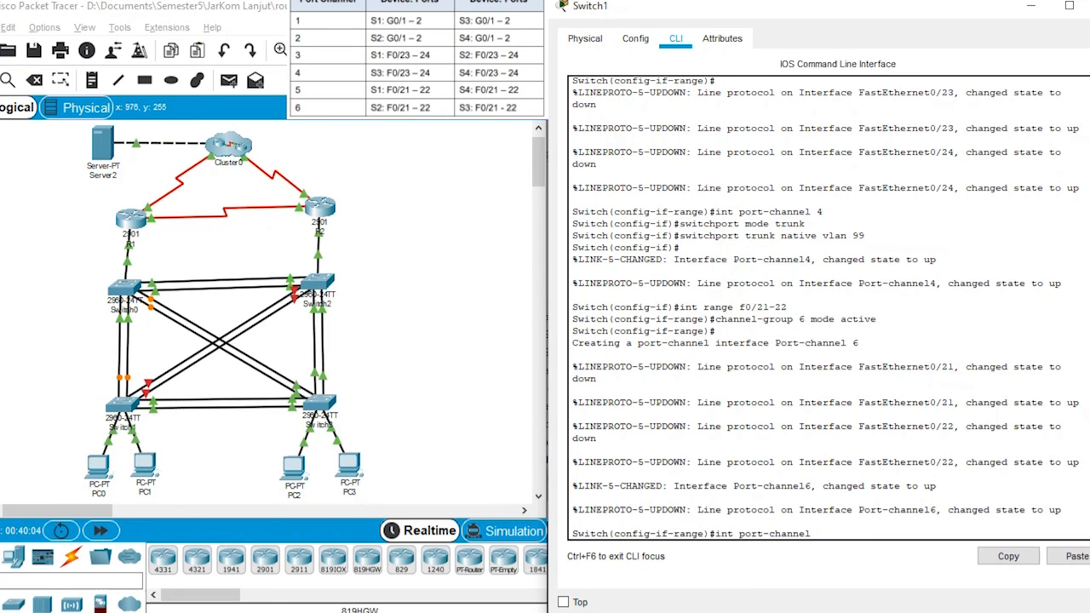
{"action": "type", "text": "6"}
{"action": "key", "text": "Return"}
{"action": "key", "text": "Up"}
{"action": "key", "text": "Up"}
{"action": "key", "text": "Up"}
{"action": "key", "text": "Up"}
Step: Set VLAN 99 as the native trunk VLAN on Switch1's port-channel 6
{"action": "key", "text": "Up"}
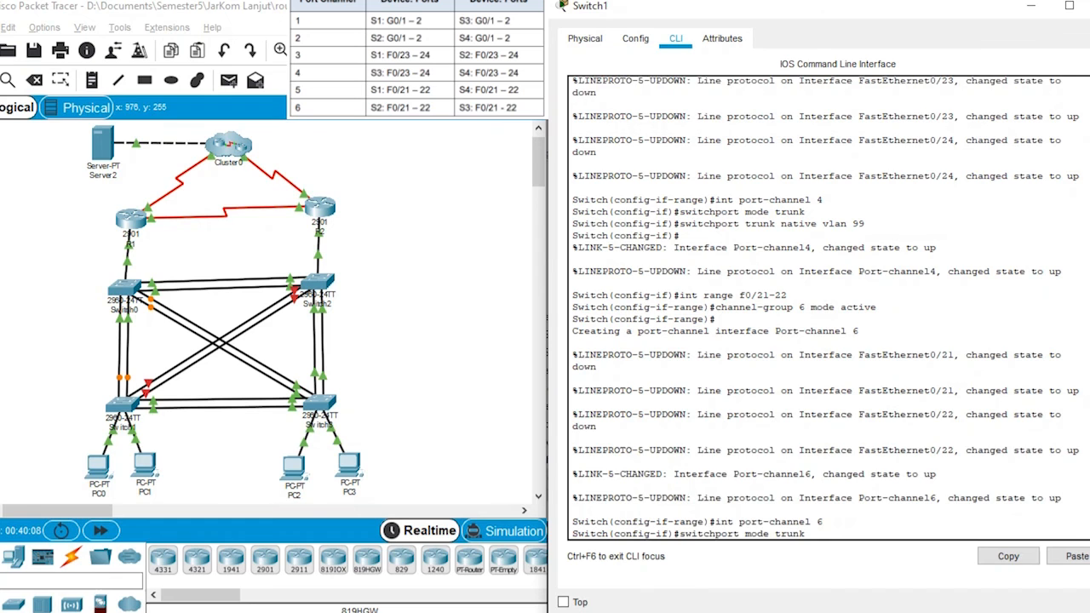
{"action": "key", "text": "Return"}
{"action": "key", "text": "Up"}
{"action": "key", "text": "Up"}
{"action": "key", "text": "Up"}
{"action": "key", "text": "Up"}
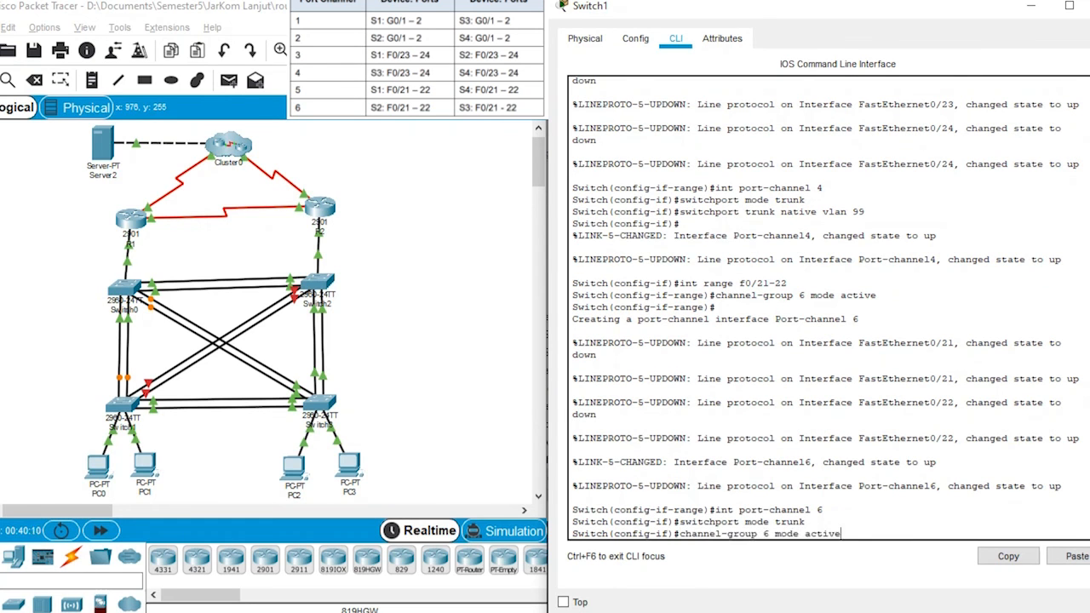
{"action": "key", "text": "Up"}
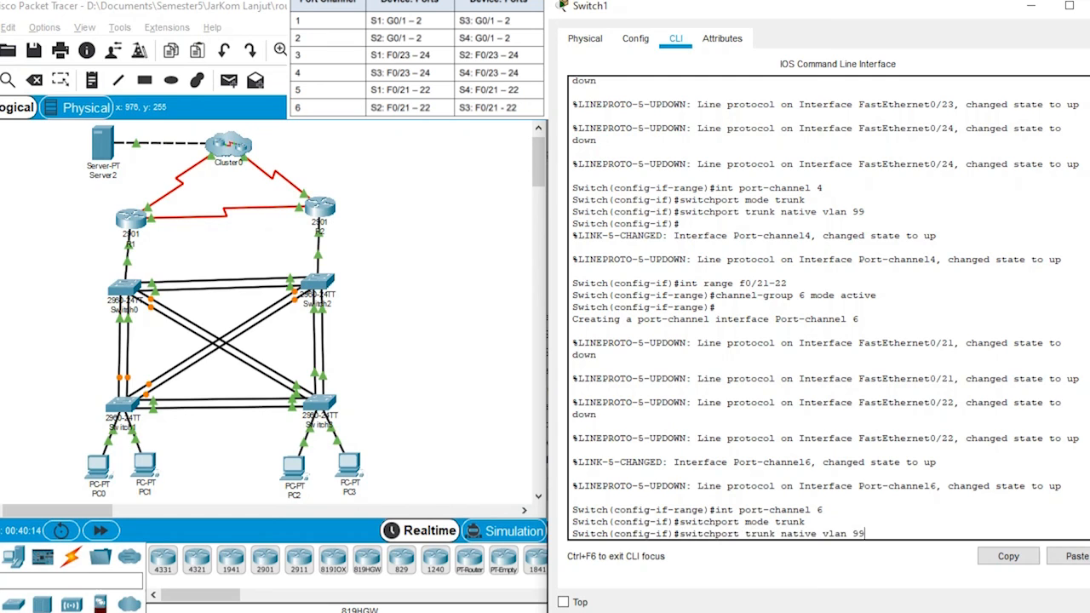
{"action": "key", "text": "Return"}
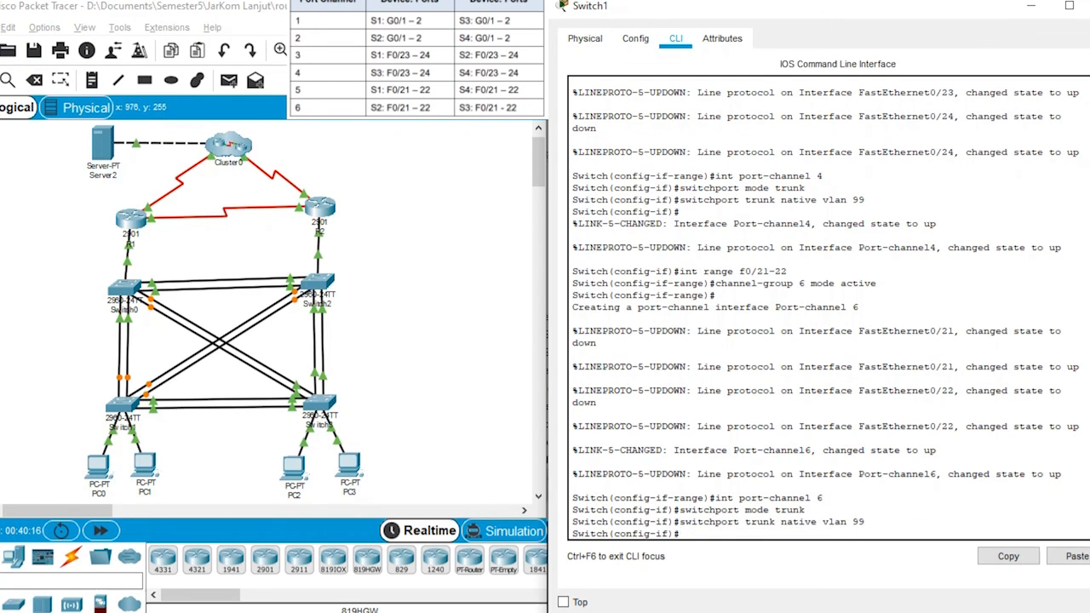
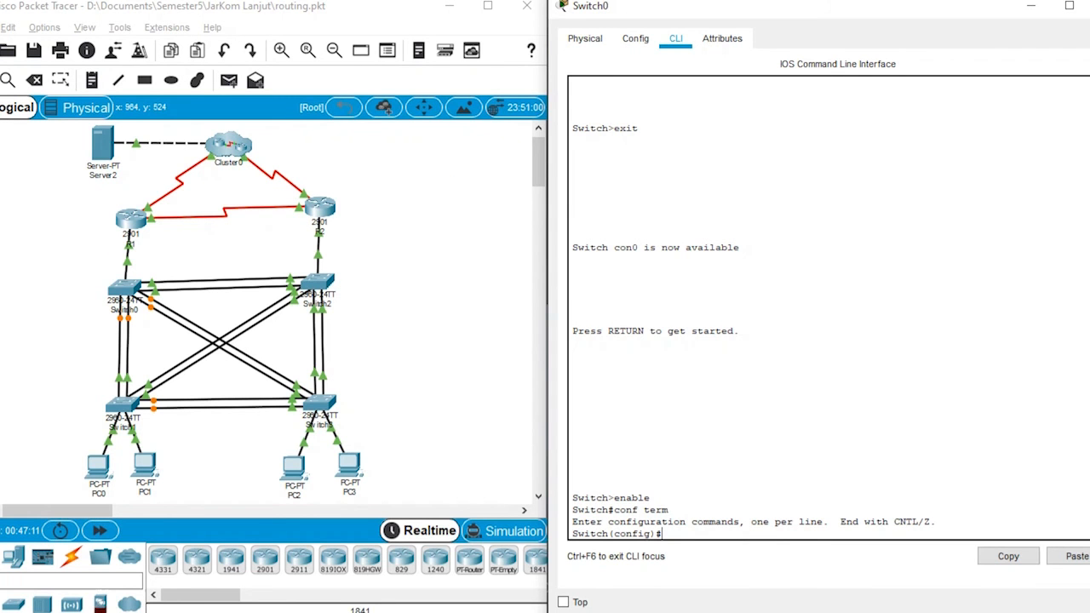
Step: Set the spanning-tree mode on Switch0 to rapid-pvst
{"action": "type", "text": "spanning-t"}
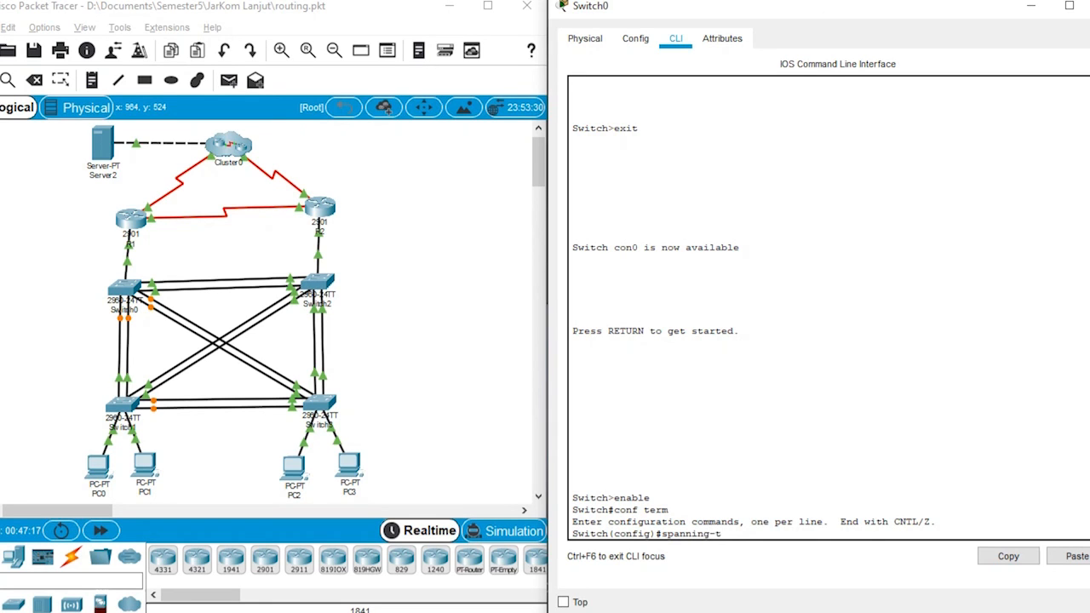
{"action": "type", "text": "ree mode rapid-pvst"}
{"action": "key", "text": "Return"}
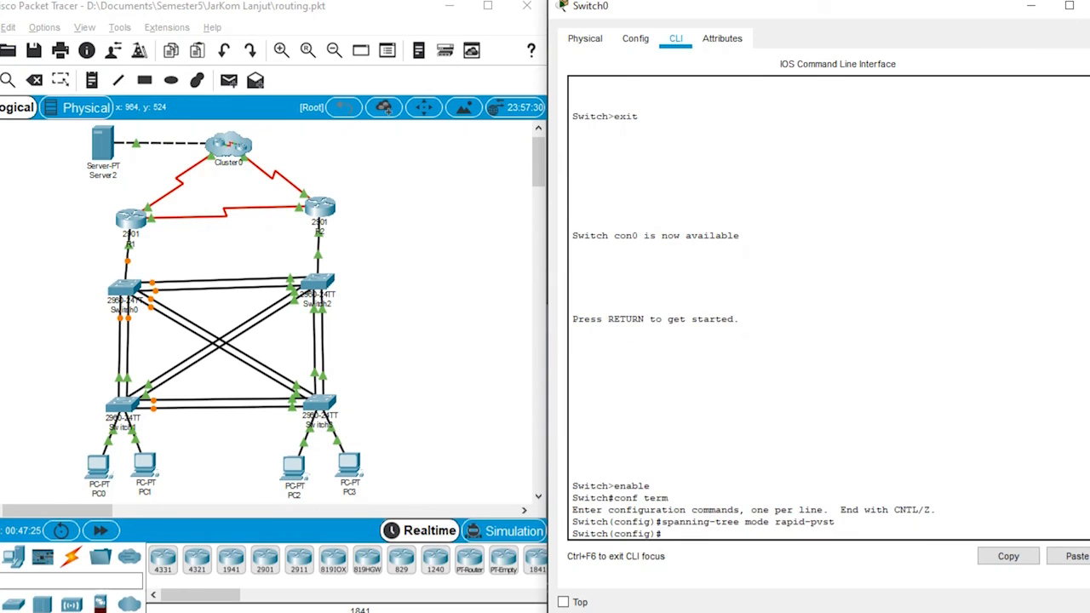
Step: Set Switch0's spanning-tree priority for VLAN 10 to 4096
{"action": "type", "text": "spanning-tree"}
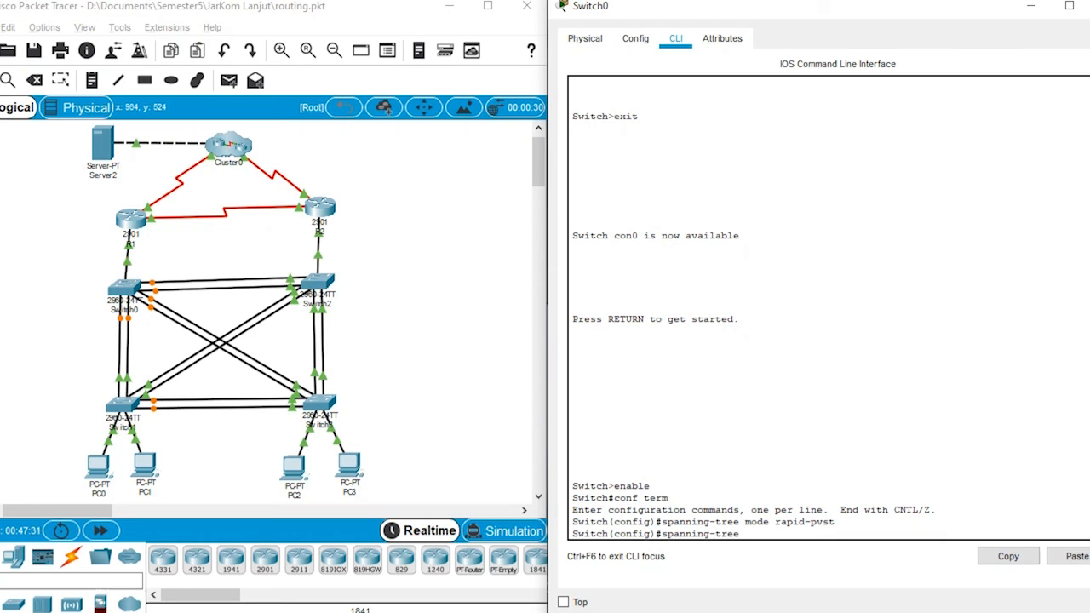
{"action": "type", "text": " vlan 10 priority"}
{"action": "type", "text": "4096"}
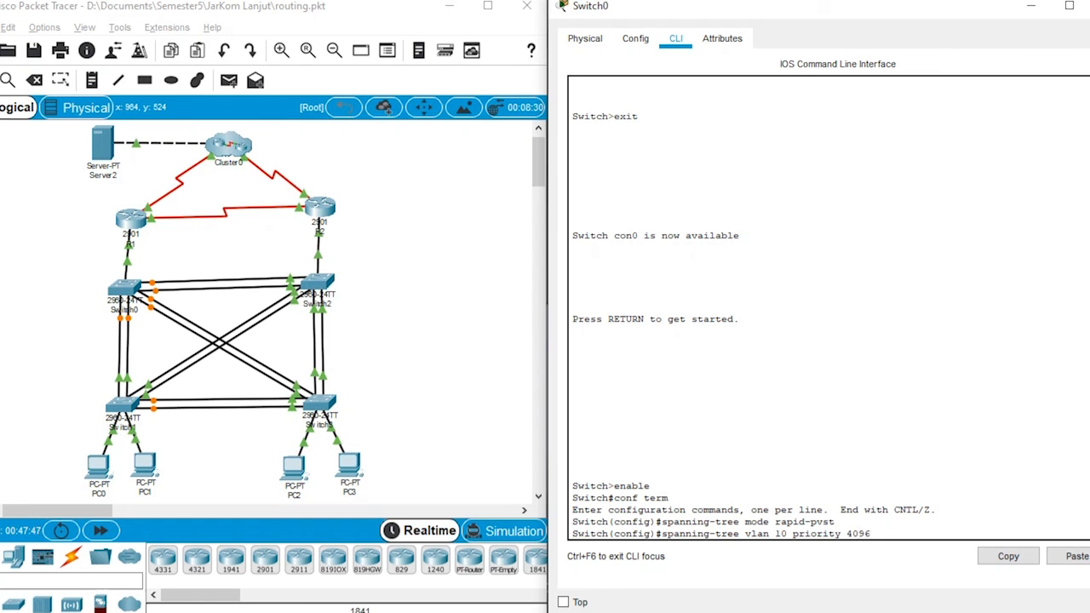
{"action": "key", "text": "Return"}
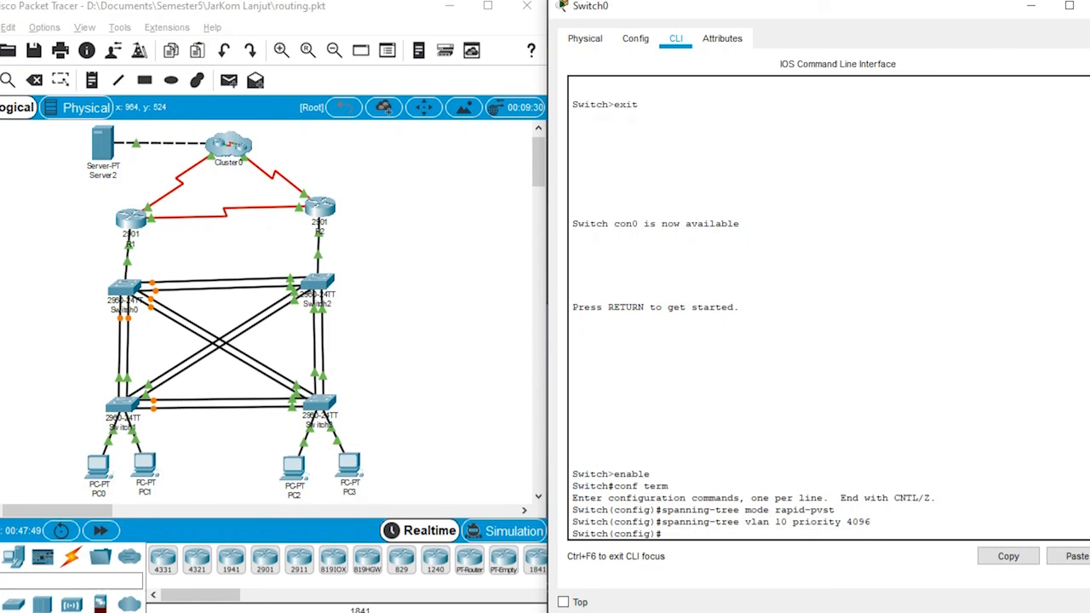
Step: Set Switch0's spanning-tree priority for VLAN 20 to 8192
{"action": "key", "text": "Up"}
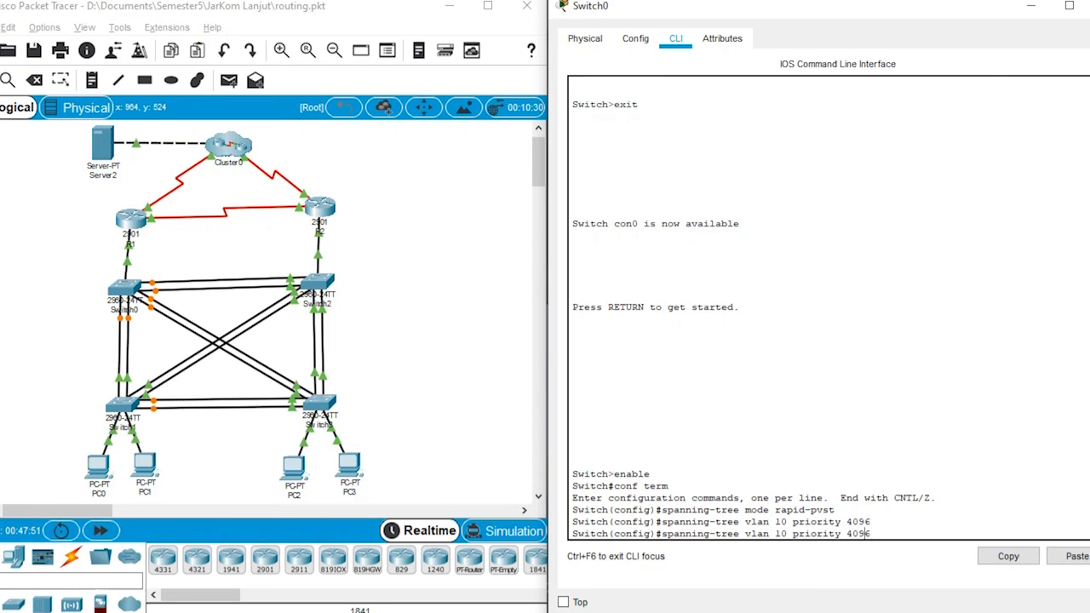
{"action": "key", "text": "Left"}
{"action": "key", "text": "Left"}
{"action": "key", "text": "Left"}
{"action": "key", "text": "Left"}
{"action": "key", "text": "Left"}
{"action": "key", "text": "Left"}
{"action": "key", "text": "Left"}
{"action": "key", "text": "Left"}
{"action": "key", "text": "Left"}
{"action": "key", "text": "Left"}
{"action": "key", "text": "Left"}
{"action": "key", "text": "Left"}
{"action": "key", "text": "Left"}
{"action": "key", "text": "Left"}
{"action": "key", "text": "Left"}
{"action": "key", "text": "BackSpace"}
{"action": "type", "text": "2"}
{"action": "key", "text": "BackSpace"}
{"action": "key", "text": "BackSpace"}
{"action": "key", "text": "BackSpace"}
{"action": "key", "text": "BackSpace"}
{"action": "type", "text": "8192"}
{"action": "key", "text": "Return"}
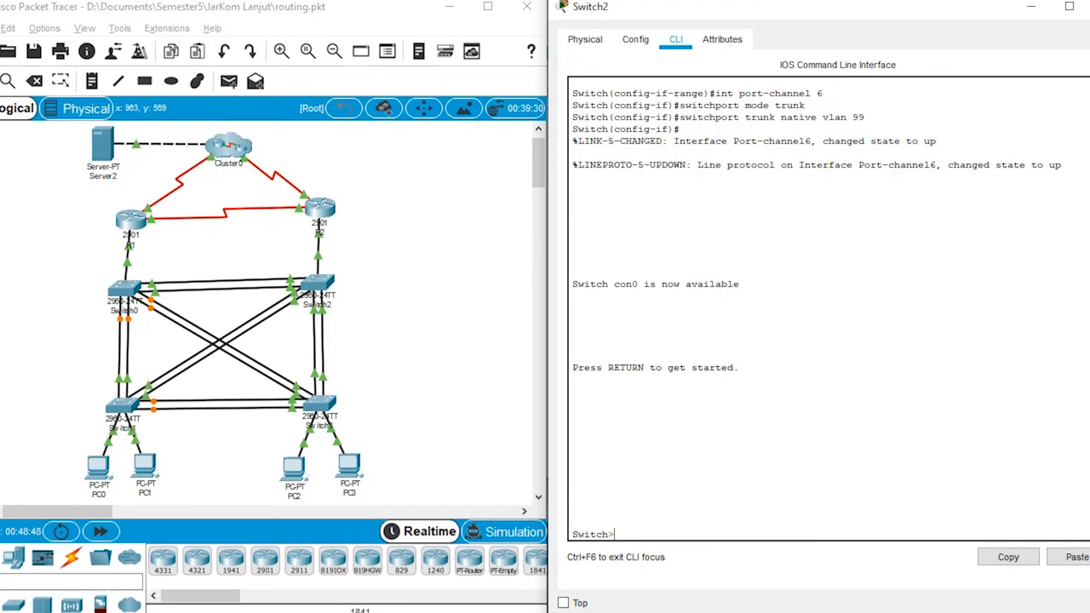
Step: Enter privileged mode and global configuration mode on Switch2
{"action": "type", "text": "enable"}
{"action": "key", "text": "Return"}
{"action": "type", "text": "ch#c"}
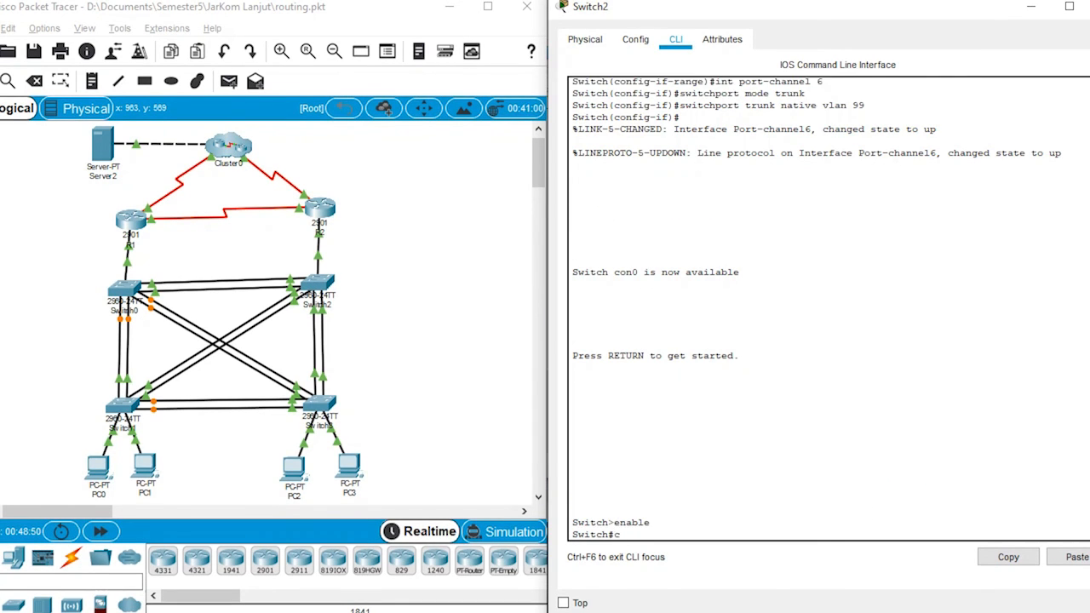
{"action": "type", "text": "onf trem"}
{"action": "key", "text": "Return"}
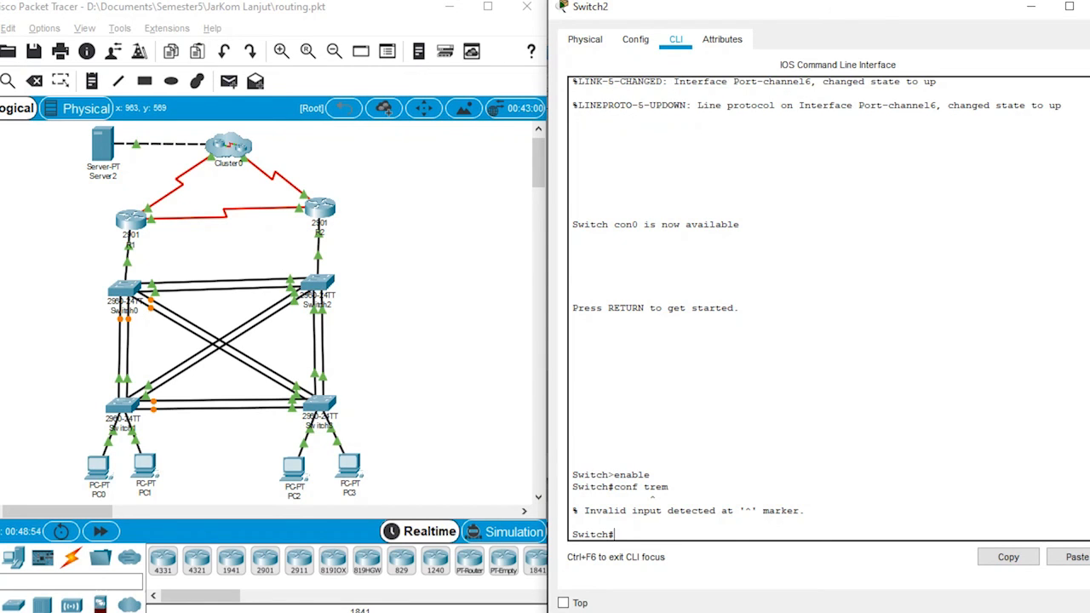
{"action": "key", "text": "Up"}
{"action": "key", "text": "BackSpace"}
{"action": "key", "text": "BackSpace"}
{"action": "key", "text": "BackSpace"}
{"action": "type", "text": "erm"}
{"action": "key", "text": "Return"}
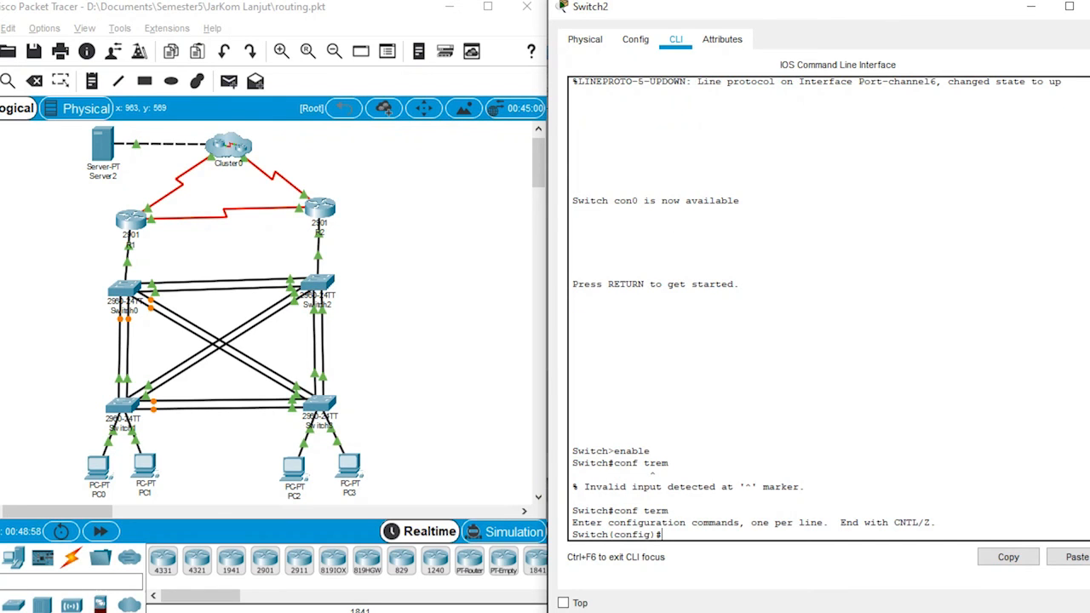
Step: Set the spanning-tree mode on Switch2 to rapid-pvst
{"action": "type", "text": "spanning-tree mode rapid"}
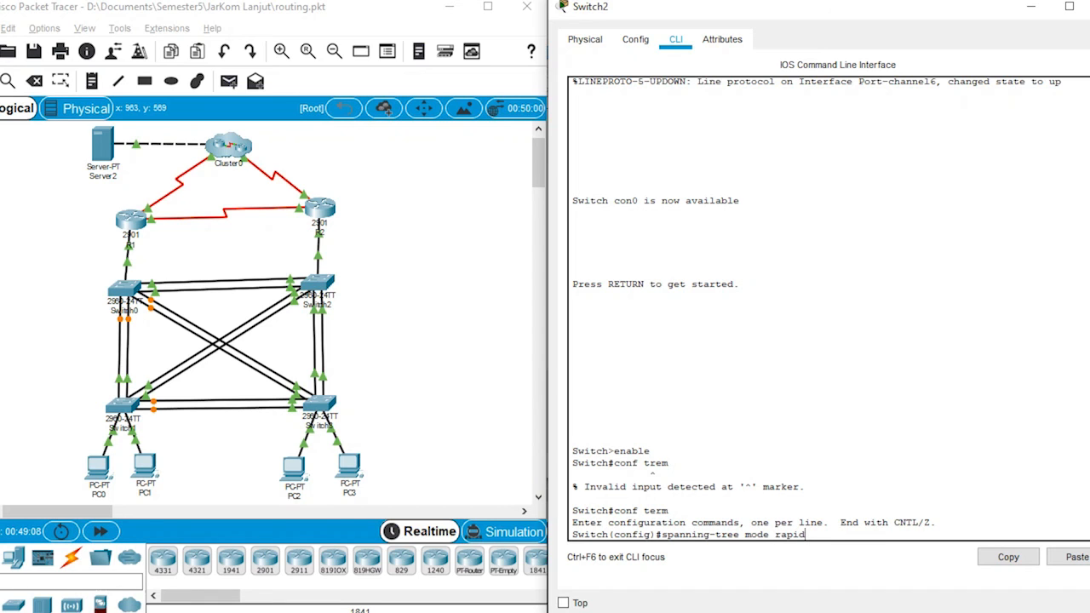
{"action": "type", "text": "-pvst"}
{"action": "key", "text": "Return"}
Step: Set Switch2's spanning-tree priority for VLAN 10 to 8192
{"action": "type", "text": "spannin"}
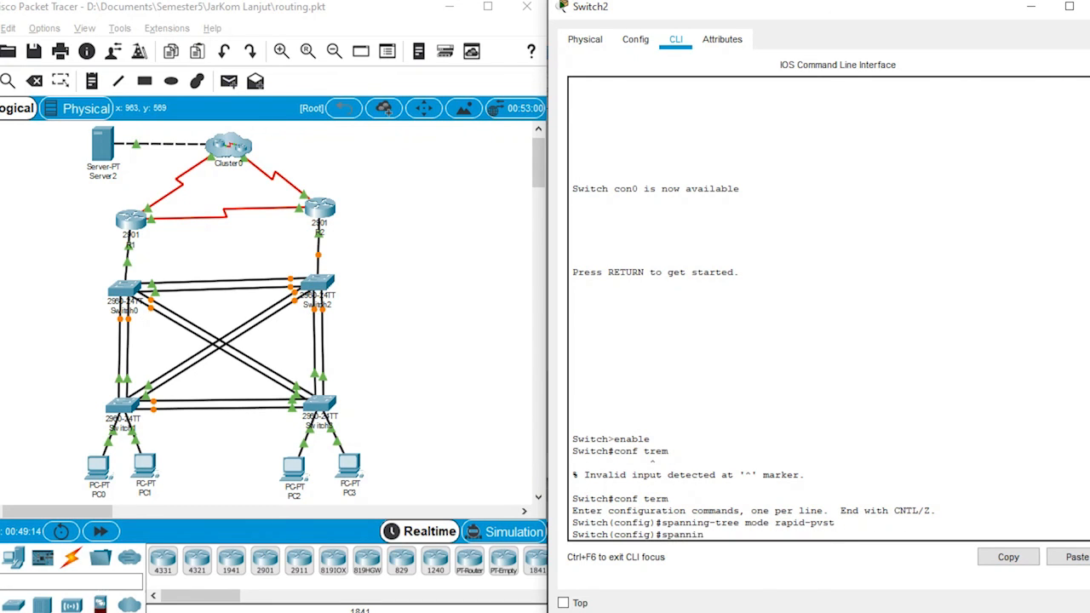
{"action": "type", "text": "g-tree vlan 10 p"}
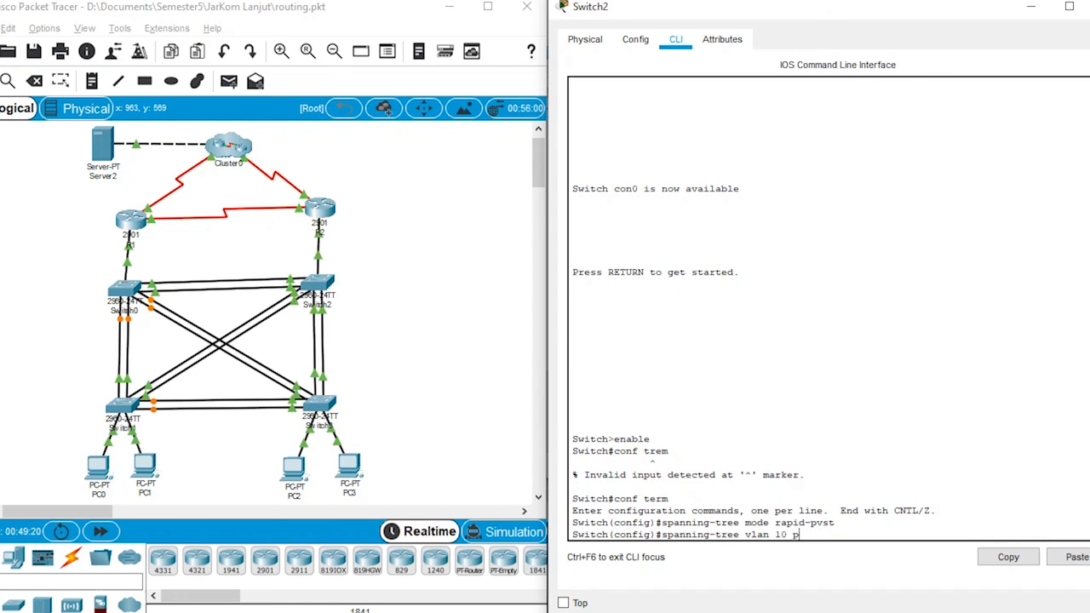
{"action": "type", "text": "riority"}
{"action": "type", "text": "8192"}
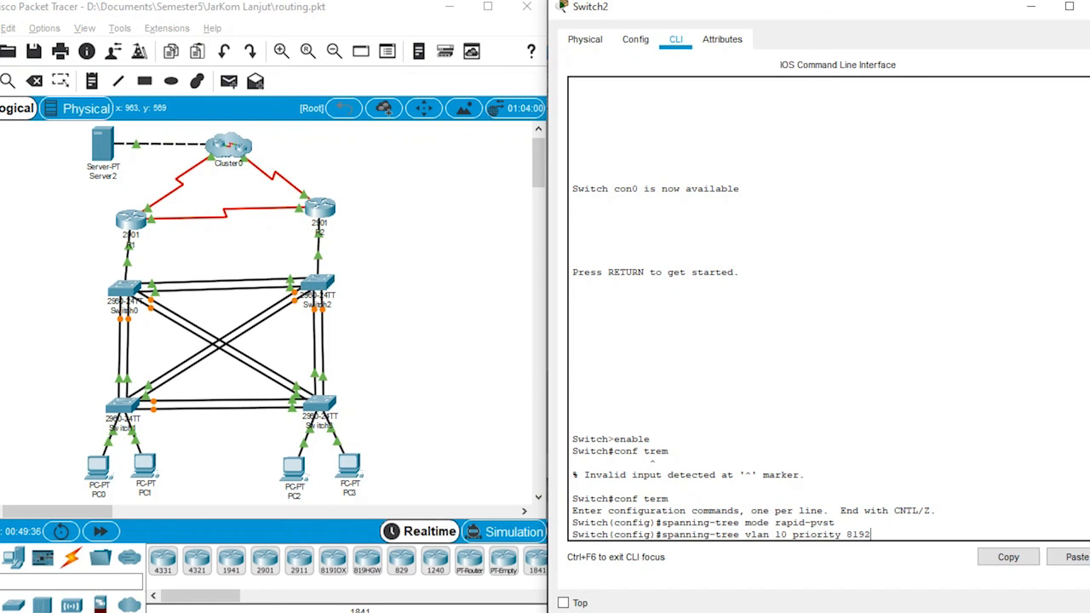
{"action": "key", "text": "Return"}
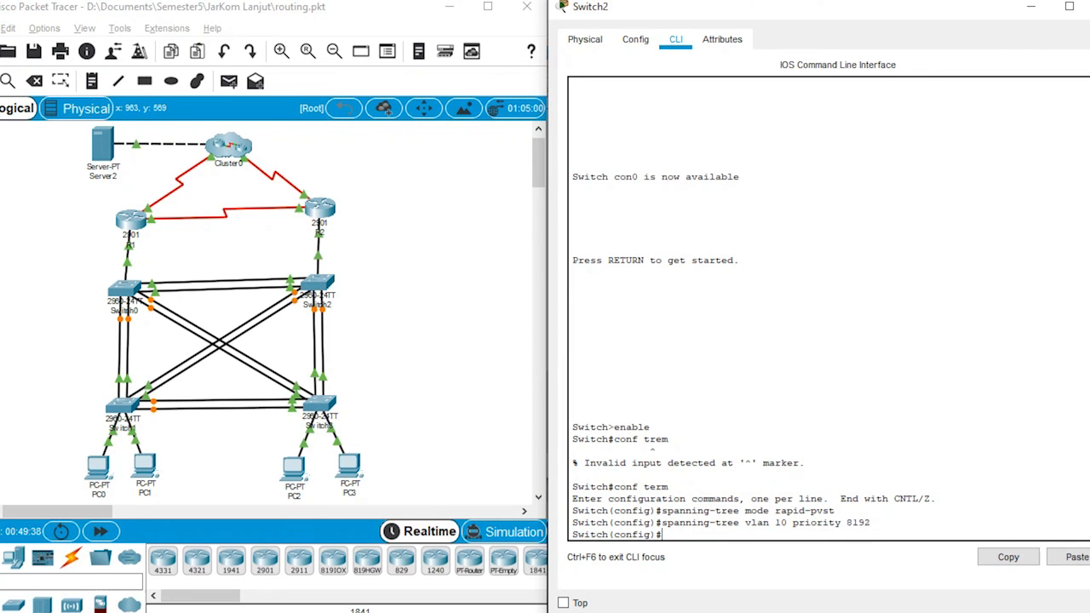
Step: Set Switch2's spanning-tree priority for VLAN 20 to 4096
{"action": "key", "text": "Up"}
{"action": "key", "text": "Left"}
{"action": "key", "text": "Left"}
{"action": "key", "text": "Left"}
{"action": "key", "text": "Left"}
{"action": "key", "text": "Left"}
{"action": "key", "text": "Left"}
{"action": "key", "text": "Left"}
{"action": "key", "text": "Left"}
{"action": "key", "text": "Left"}
{"action": "key", "text": "Left"}
{"action": "key", "text": "Left"}
{"action": "key", "text": "Left"}
{"action": "key", "text": "Left"}
{"action": "key", "text": "Left"}
{"action": "key", "text": "Left"}
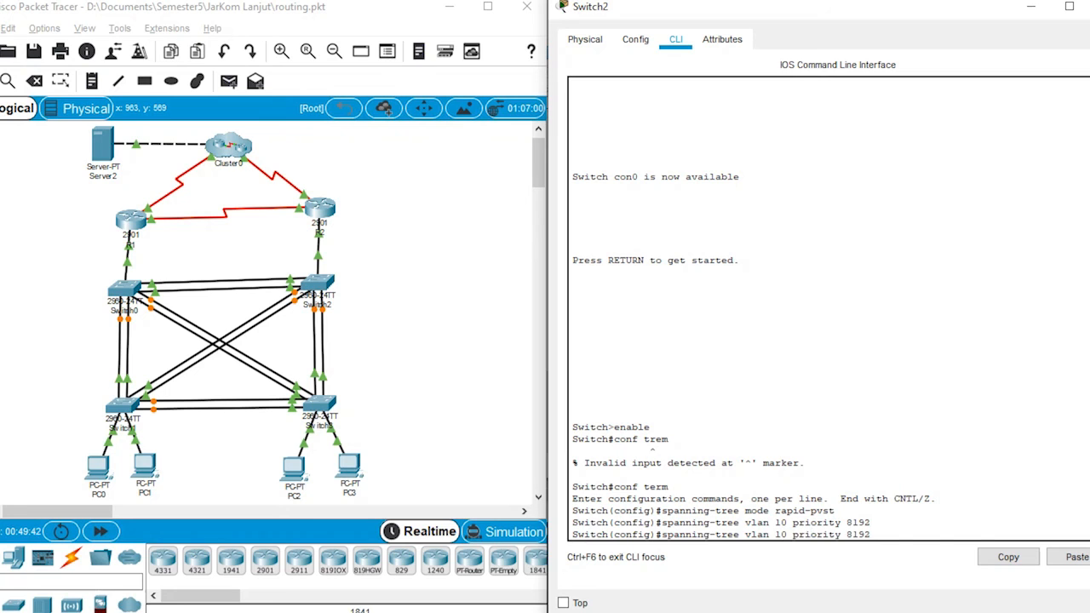
{"action": "key", "text": "Right"}
{"action": "key", "text": "Right"}
{"action": "key", "text": "Right"}
{"action": "key", "text": "Right"}
{"action": "key", "text": "Right"}
{"action": "key", "text": "Right"}
{"action": "key", "text": "Right"}
{"action": "key", "text": "Right"}
{"action": "key", "text": "Right"}
{"action": "key", "text": "Right"}
{"action": "key", "text": "Right"}
{"action": "key", "text": "Right"}
{"action": "key", "text": "BackSpace"}
{"action": "key", "text": "BackSpace"}
{"action": "key", "text": "BackSpace"}
{"action": "key", "text": "BackSpace"}
{"action": "type", "text": "40"}
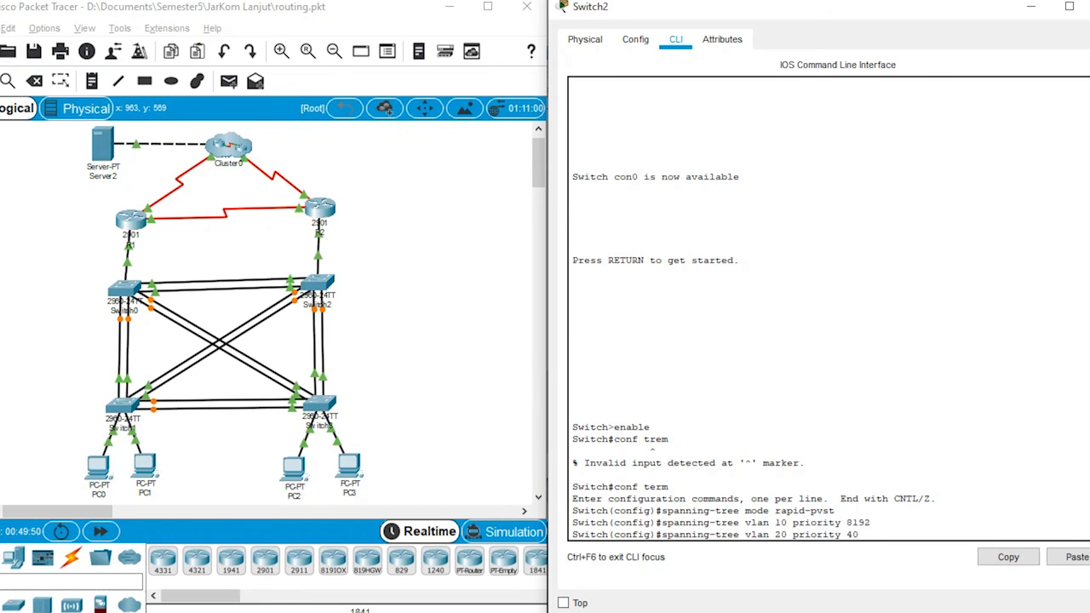
{"action": "type", "text": "96"}
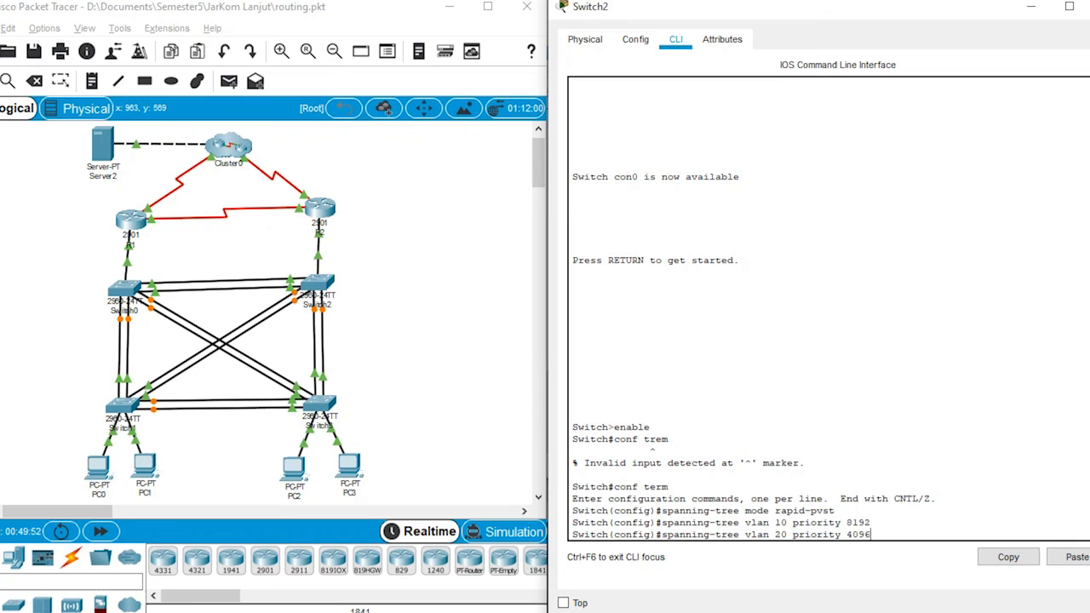
{"action": "key", "text": "Return"}
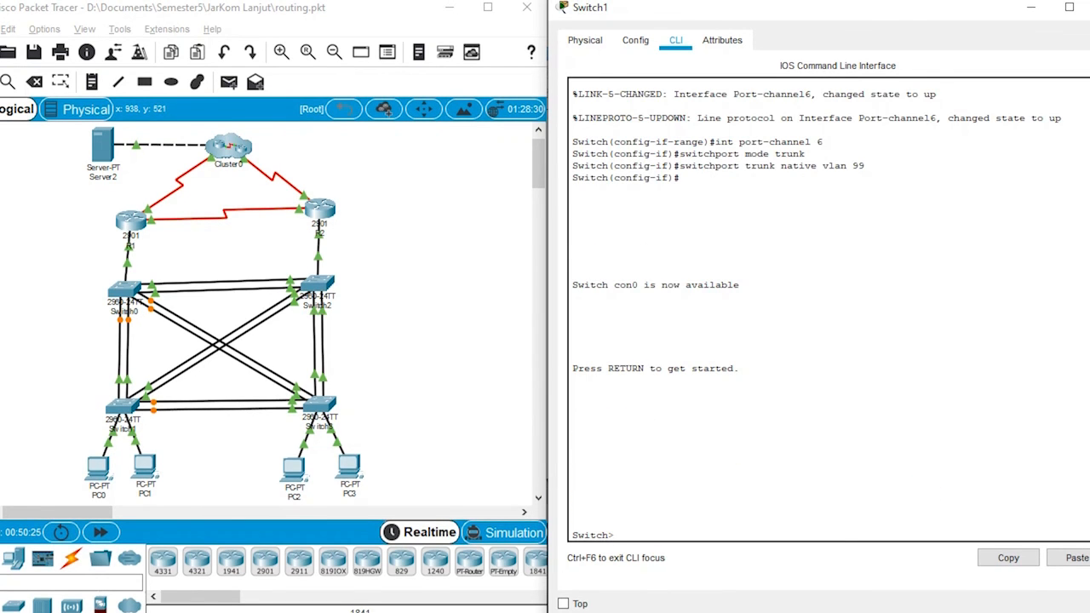
Step: Enter privileged mode and global configuration mode on Switch1
{"action": "type", "text": "enable"}
{"action": "key", "text": "Return"}
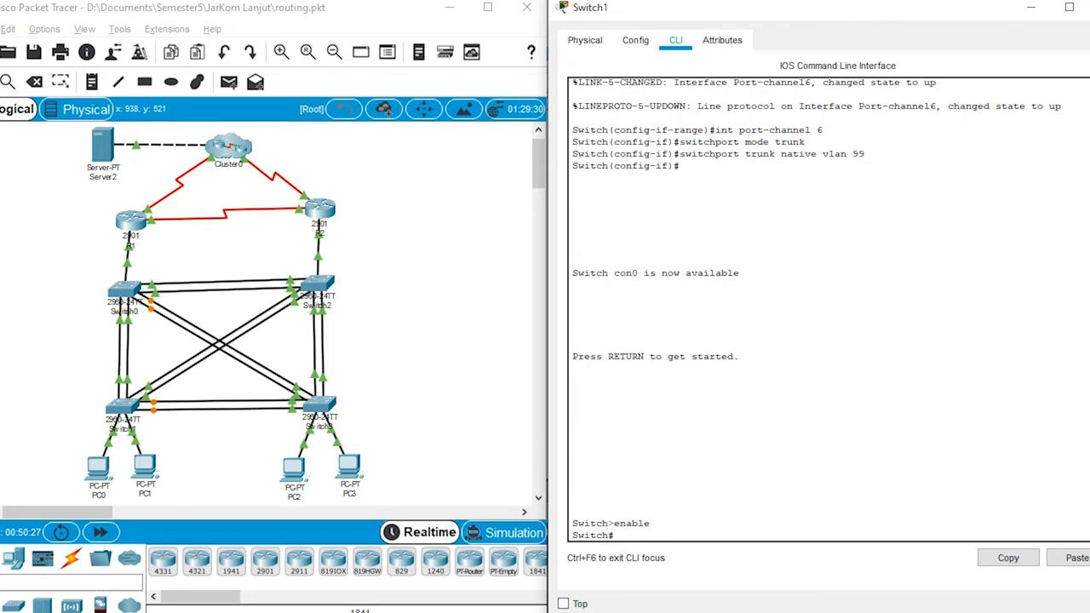
{"action": "type", "text": "conf term"}
{"action": "key", "text": "Return"}
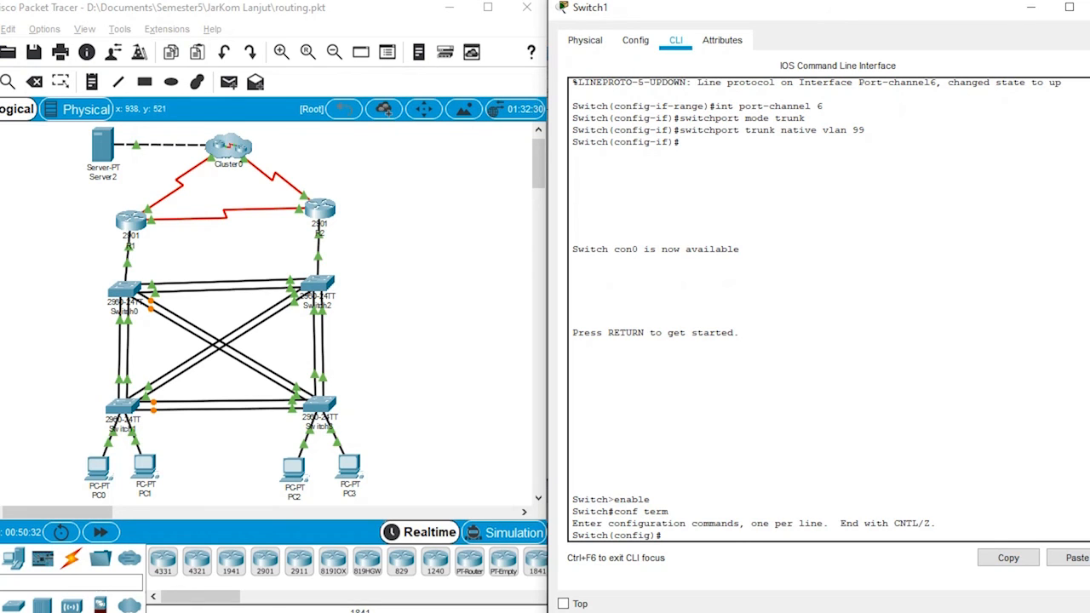
Step: Set the spanning-tree mode on Switch1 to rapid-pvst
{"action": "type", "text": "spanning-tree mode rapid-pvst"}
{"action": "key", "text": "Return"}
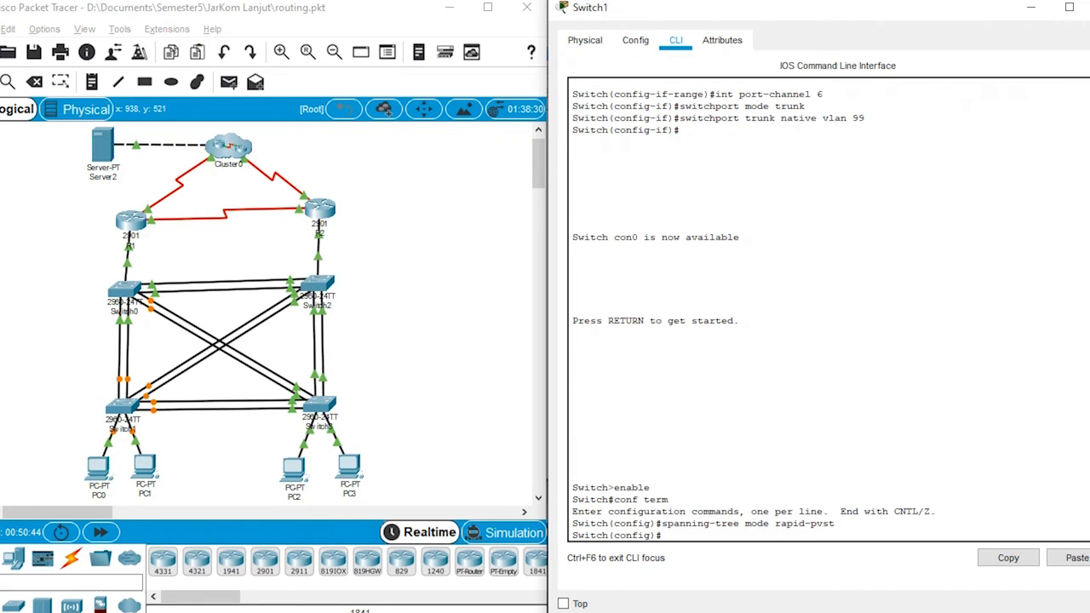
Step: Set Switch1's spanning-tree priority for VLAN 10 to 32768
{"action": "type", "text": "spanning-tree vlan 10 prir"}
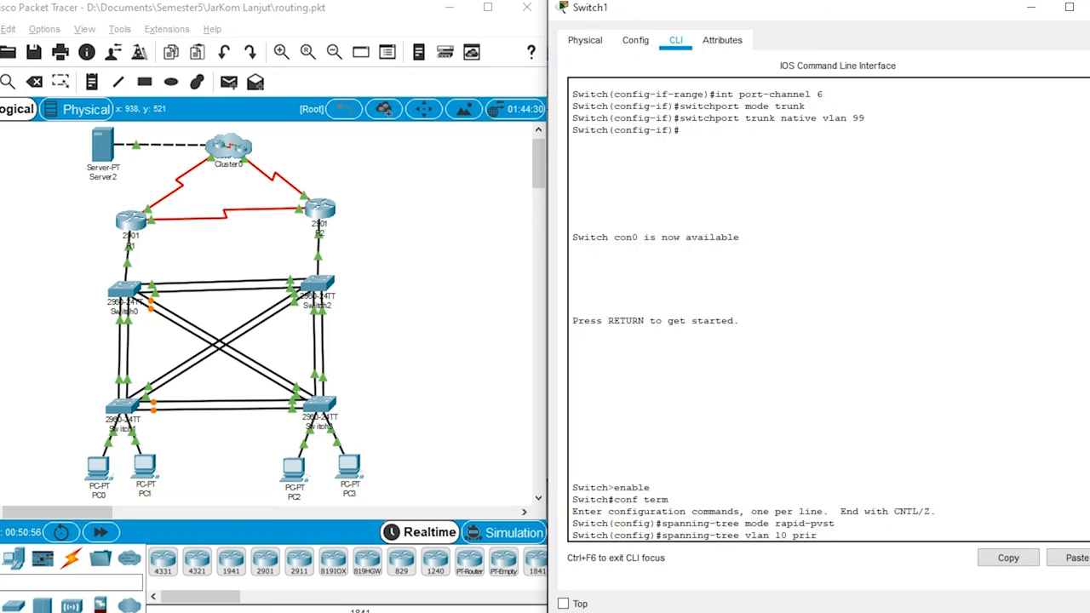
{"action": "type", "text": "ity"}
{"action": "key", "text": "BackSpace"}
{"action": "key", "text": "BackSpace"}
{"action": "key", "text": "BackSpace"}
{"action": "key", "text": "BackSpace"}
{"action": "key", "text": "BackSpace"}
{"action": "key", "text": "BackSpace"}
{"action": "type", "text": "iority"}
{"action": "type", "text": "32768"}
{"action": "key", "text": "Return"}
Step: Set Switch1's spanning-tree priority for VLAN 20 to 32768
{"action": "key", "text": "Up"}
{"action": "key", "text": "BackSpace"}
{"action": "type", "text": "2"}
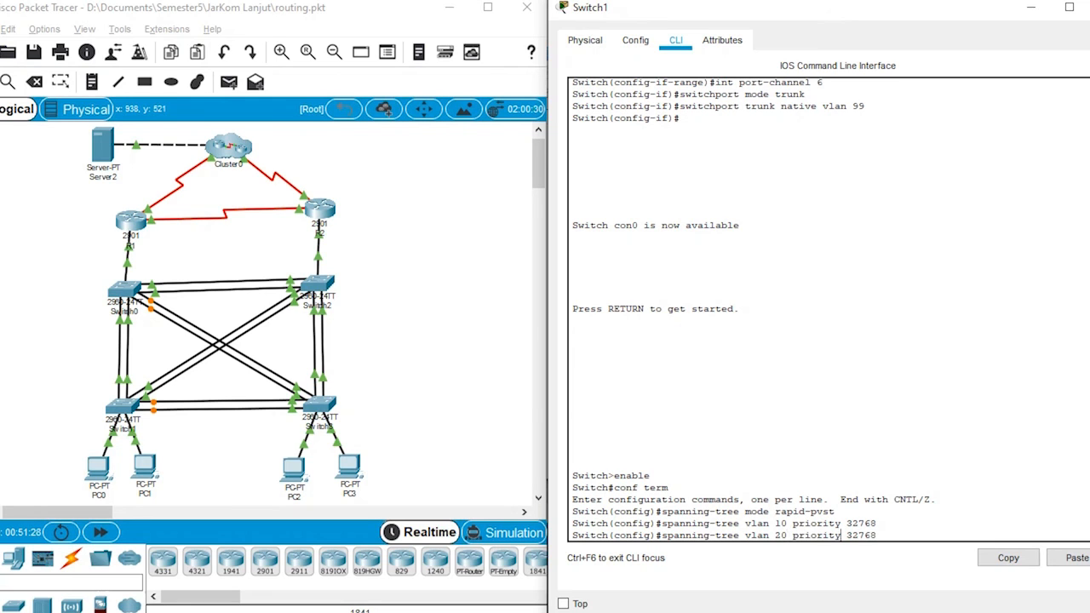
{"action": "key", "text": "BackSpace"}
{"action": "key", "text": "BackSpace"}
{"action": "key", "text": "BackSpace"}
{"action": "key", "text": "BackSpace"}
{"action": "key", "text": "BackSpace"}
{"action": "type", "text": "32768"}
{"action": "key", "text": "Return"}
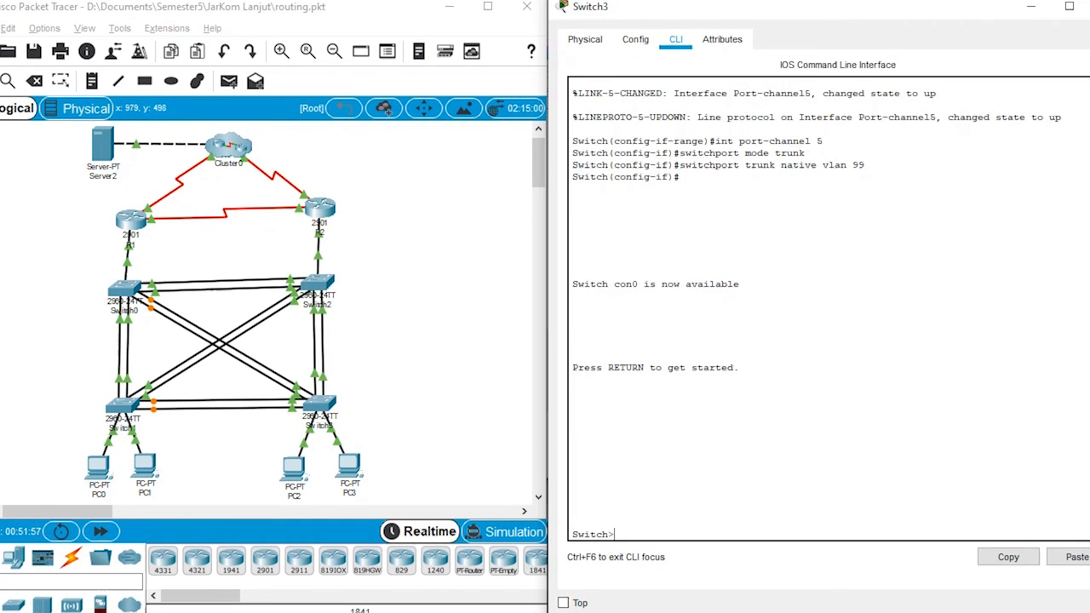
Step: Enter privileged mode and global configuration mode on Switch3
{"action": "type", "text": "ena"}
{"action": "type", "text": "e"}
{"action": "key", "text": "Return"}
{"action": "type", "text": "conf"}
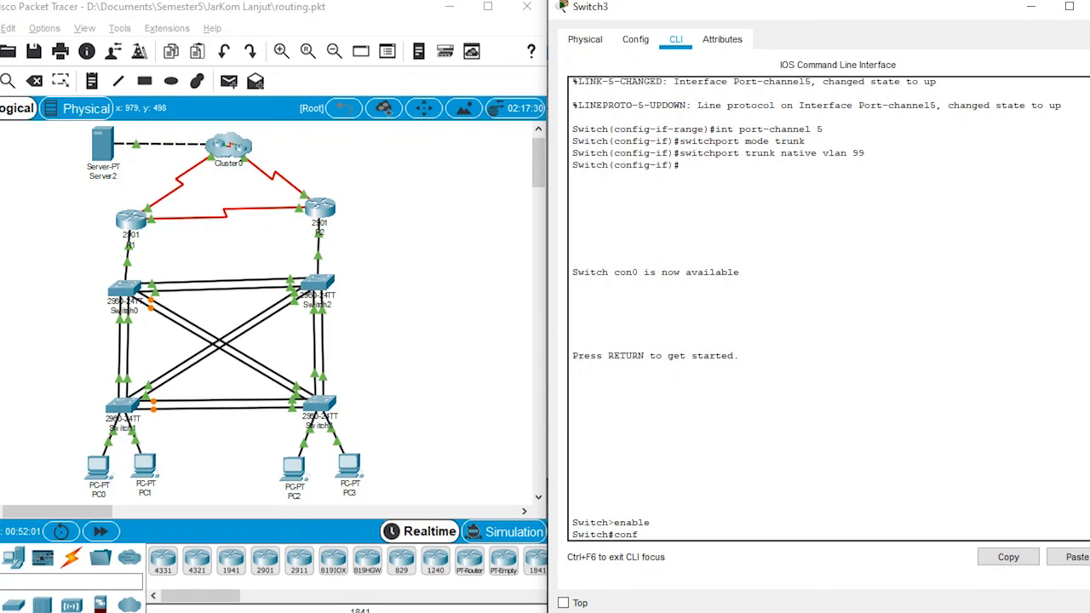
{"action": "type", "text": " term"}
{"action": "key", "text": "Return"}
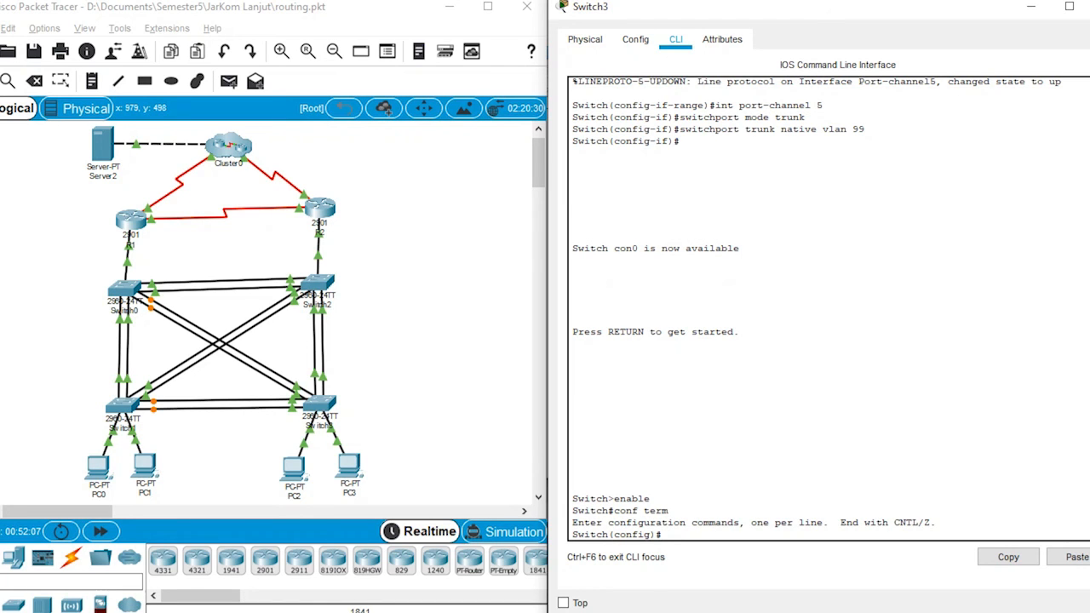
Step: Set the spanning-tree mode on Switch3 to rapid-pvst
{"action": "type", "text": "spanning-tree"}
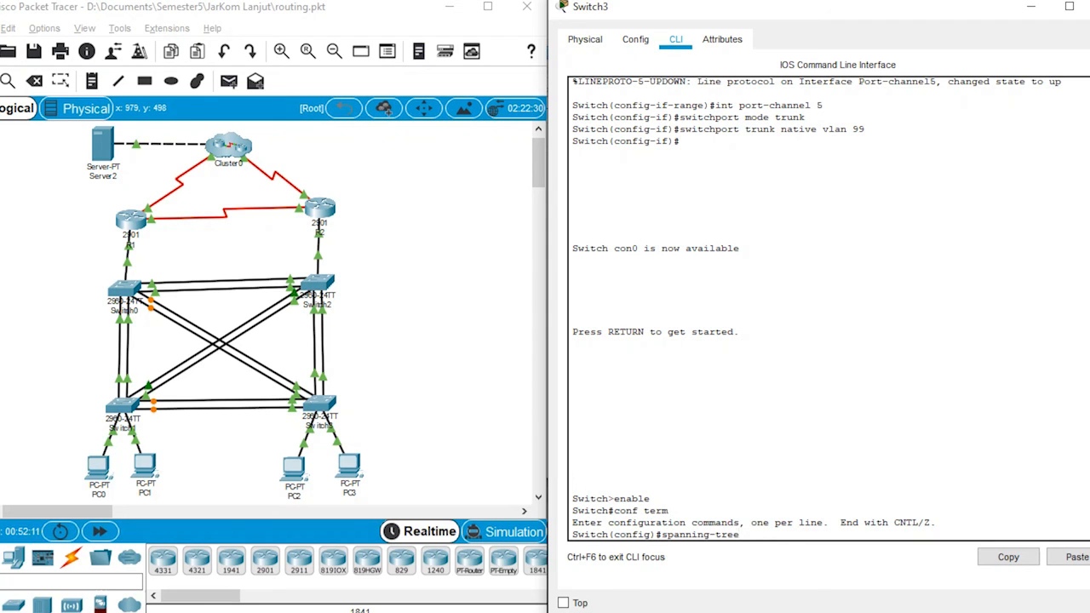
{"action": "type", "text": " mode"}
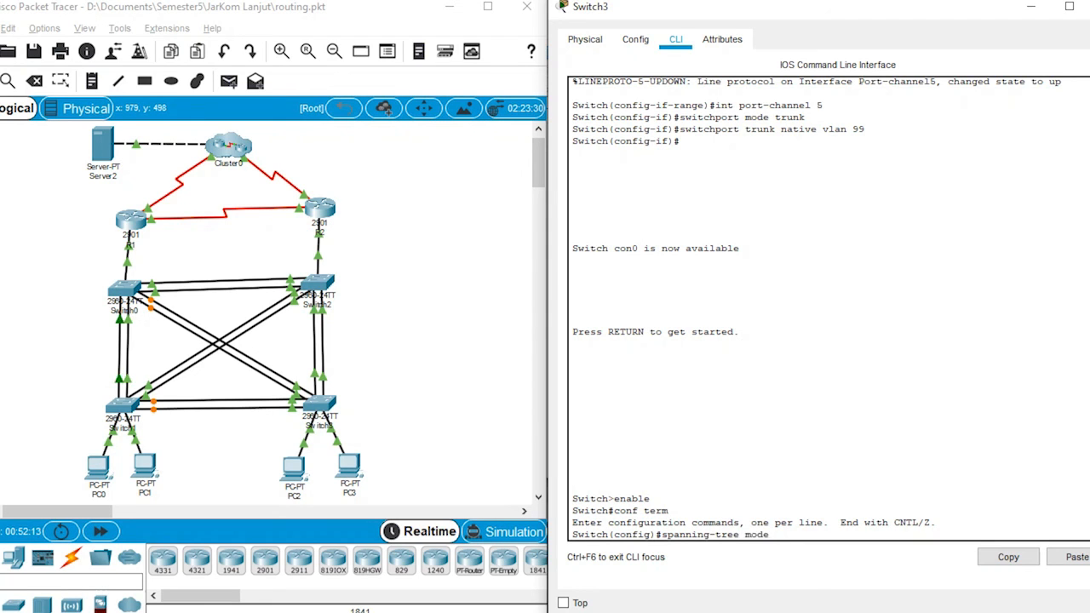
{"action": "type", "text": " rapid-pvst"}
{"action": "key", "text": "Return"}
Step: Set Switch3's spanning-tree priority for VLAN 10 to 32768
{"action": "type", "text": "spanning-tree v"}
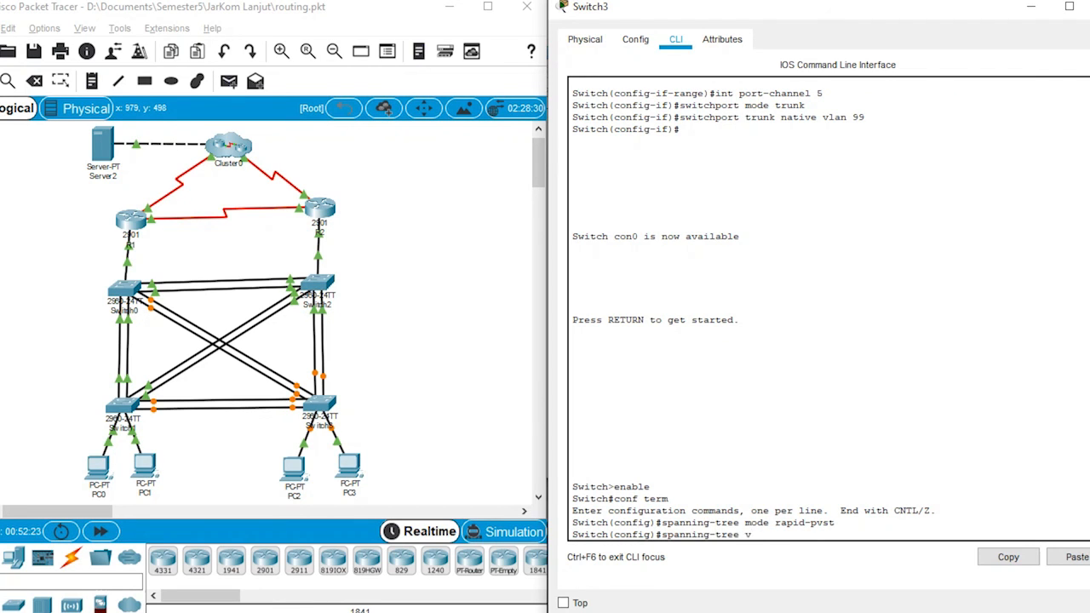
{"action": "type", "text": "lan 10 priority 327"}
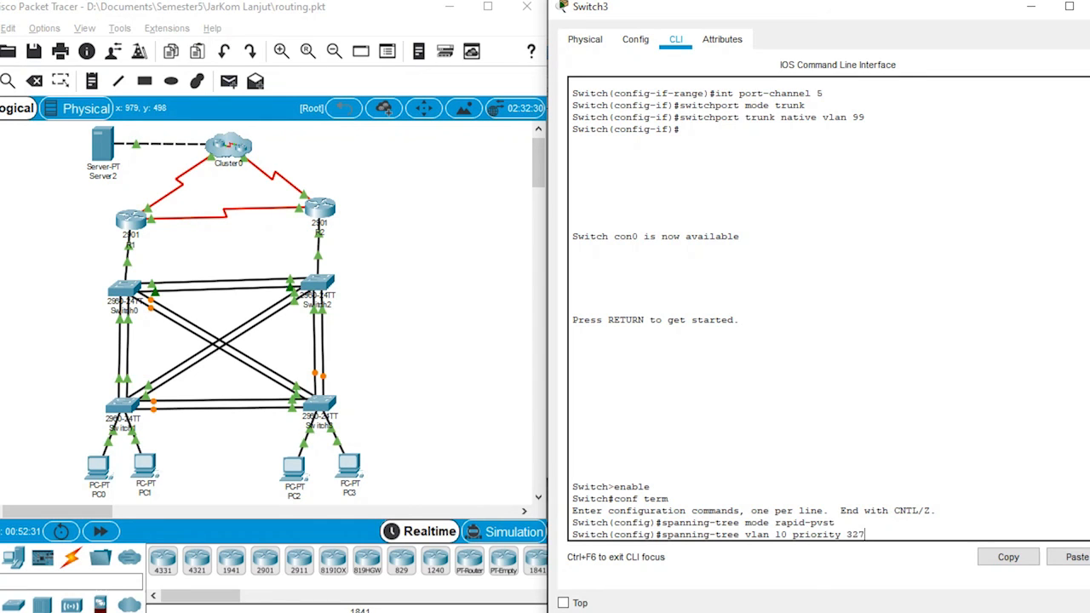
{"action": "type", "text": "68"}
{"action": "key", "text": "Return"}
Step: Set Switch3's spanning-tree priority for VLAN 20 to 32768
{"action": "key", "text": "Up"}
{"action": "key", "text": "Left"}
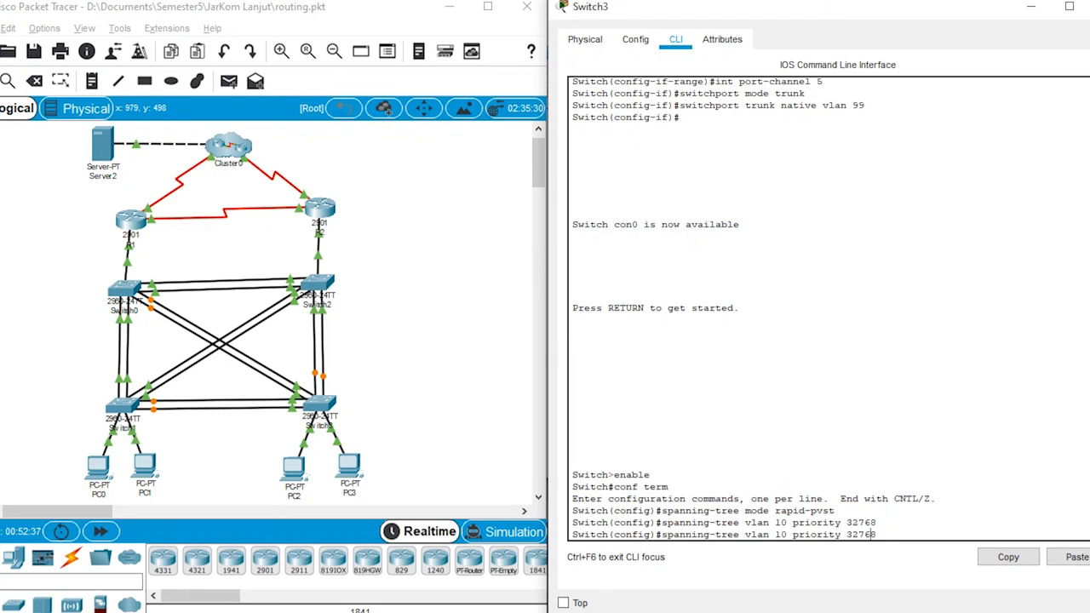
{"action": "key", "text": "BackSpace"}
{"action": "type", "text": "2"}
{"action": "key", "text": "Return"}
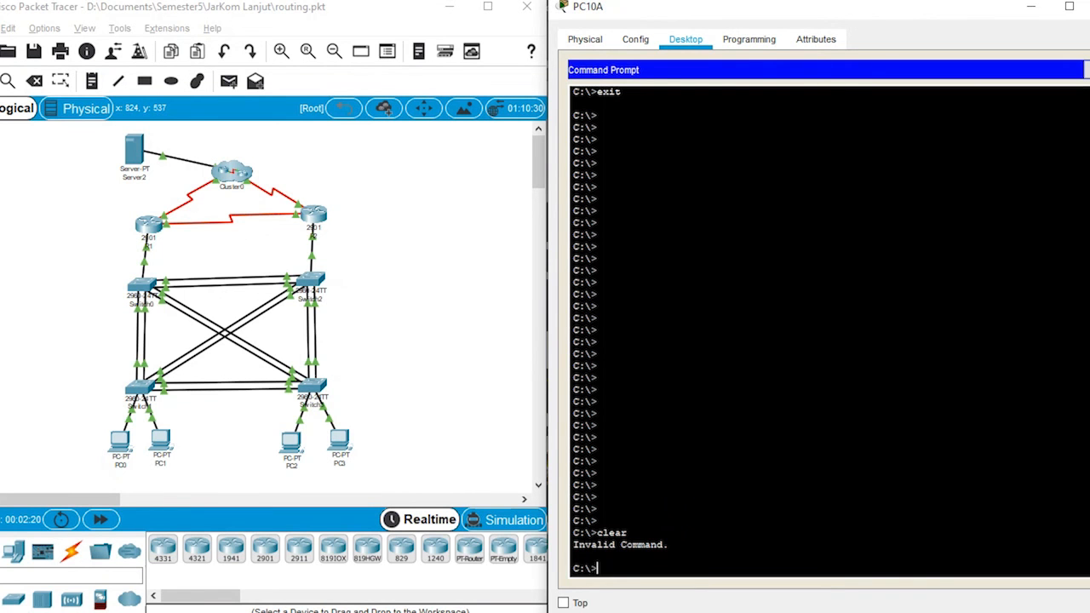
Step: Test connectivity from PC10A by pinging the server at 64.104.13.130 at its command prompt
{"action": "key", "text": "Up"}
{"action": "key", "text": "Down"}
{"action": "type", "text": "ping 64.104.13.130"}
{"action": "key", "text": "Return"}
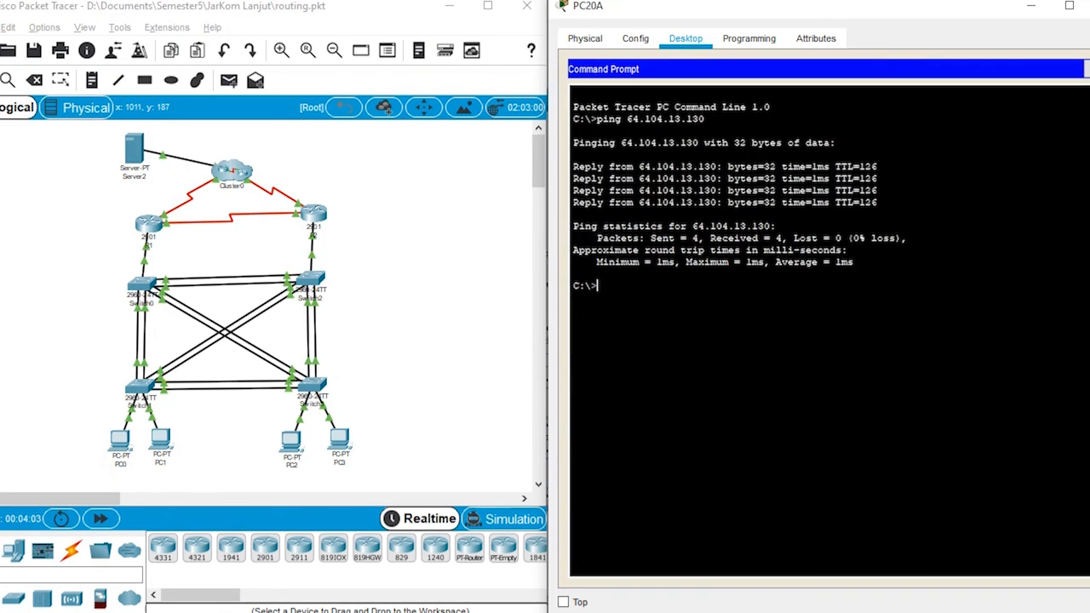
Step: Repeat the ping to 64.104.13.130 from PC20A's command prompt
{"action": "key", "text": "Up"}
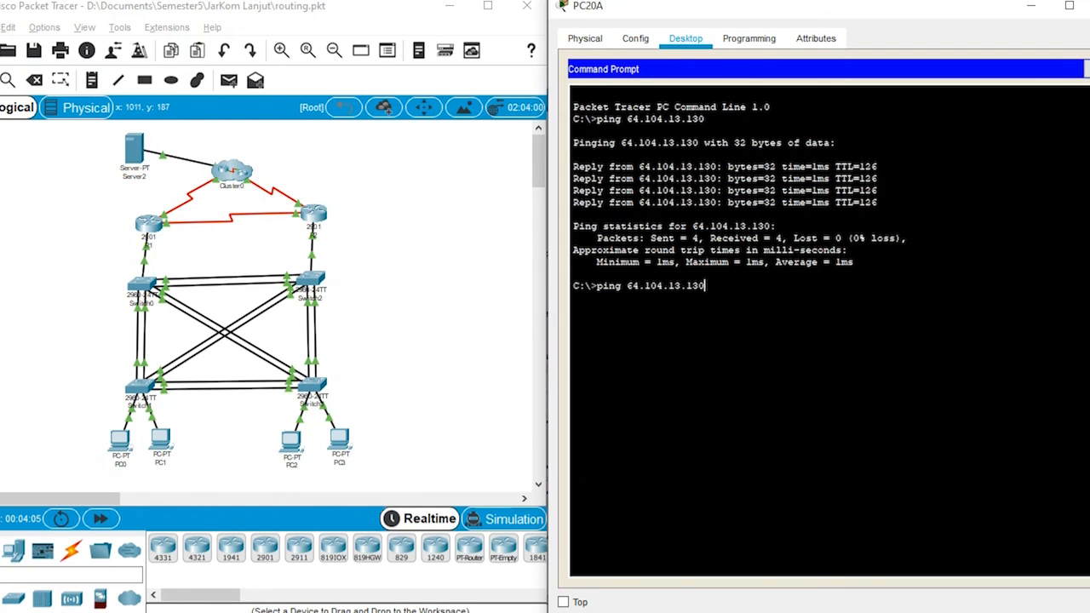
{"action": "key", "text": "Return"}
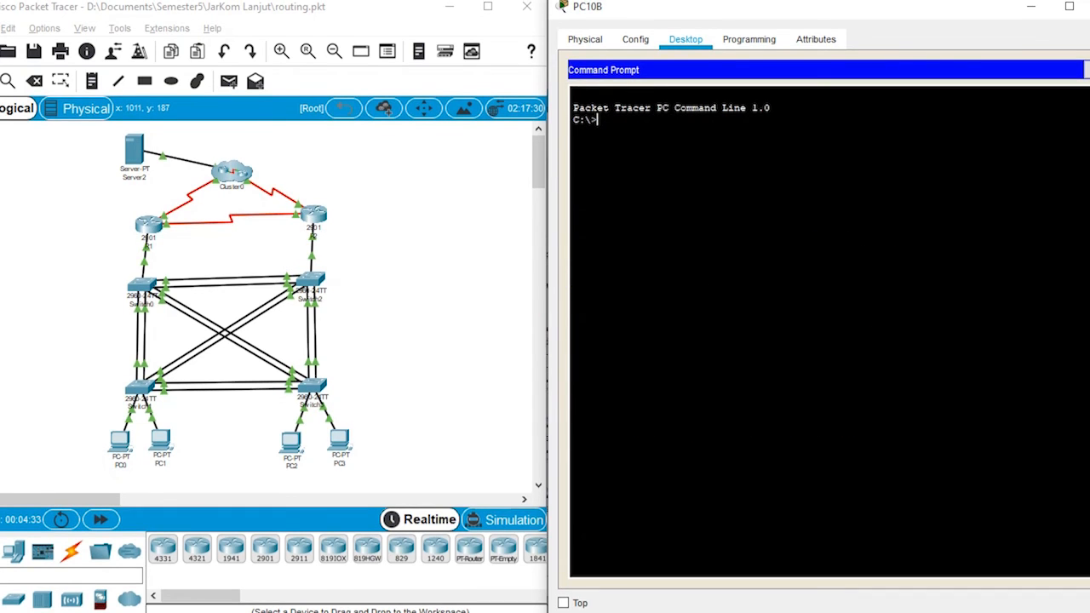
Step: Ping 64.104.13.130 from PC10B's command prompt to test its connectivity
{"action": "type", "text": "ping 64.104.13.1"}
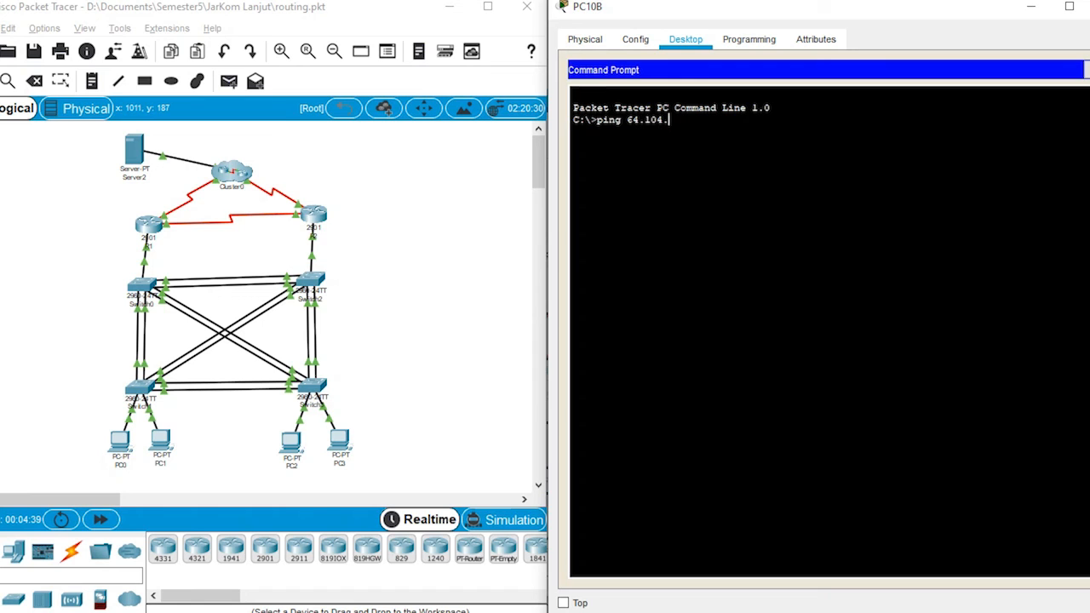
{"action": "type", "text": "30"}
{"action": "key", "text": "Return"}
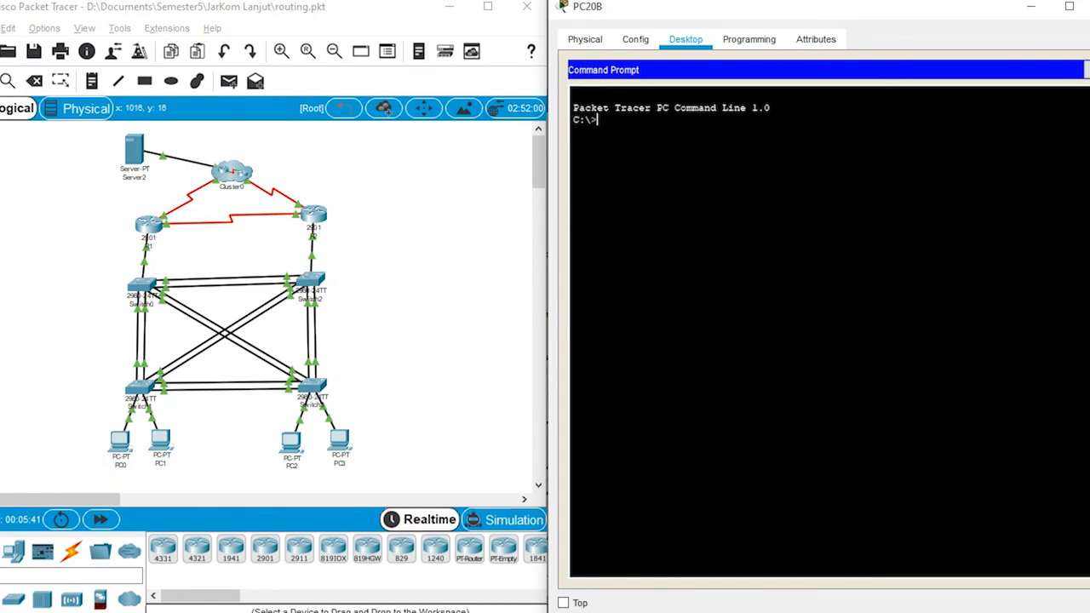
{"action": "type", "text": "ping "}
{"action": "type", "text": "64."}
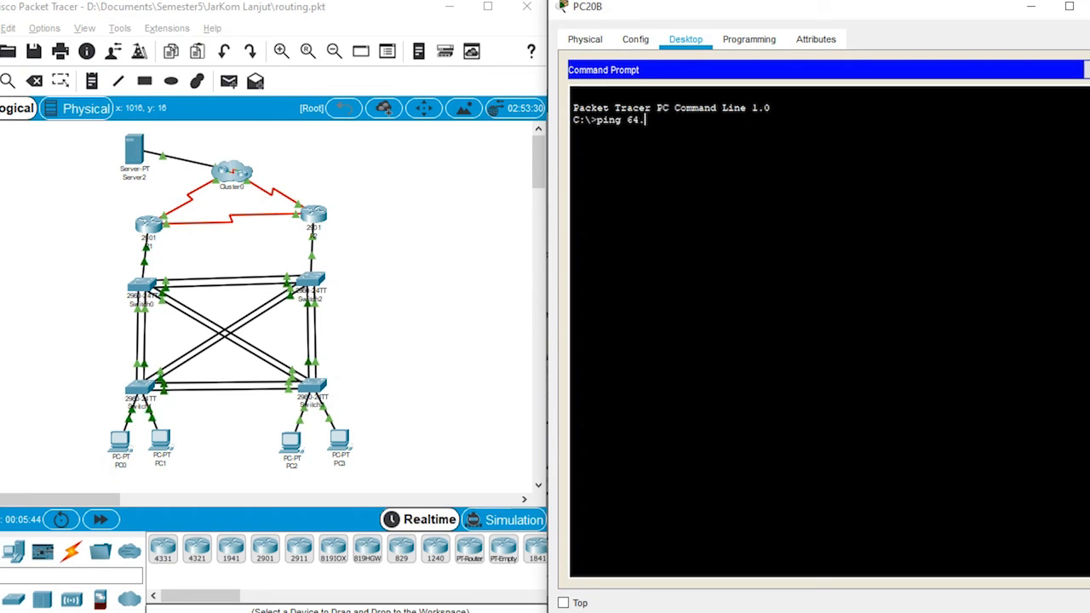
{"action": "type", "text": "104."}
{"action": "key", "text": "Return"}
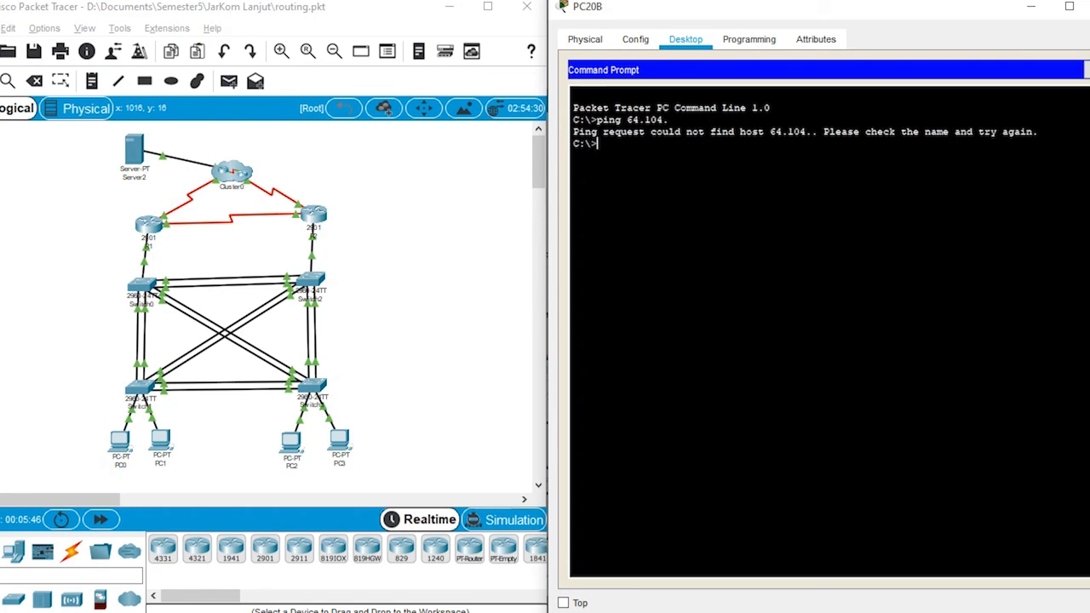
Step: Ping 64.104.13.130 from PC20B's command prompt to test its connectivity
{"action": "type", "text": "ping 64.104.13.130"}
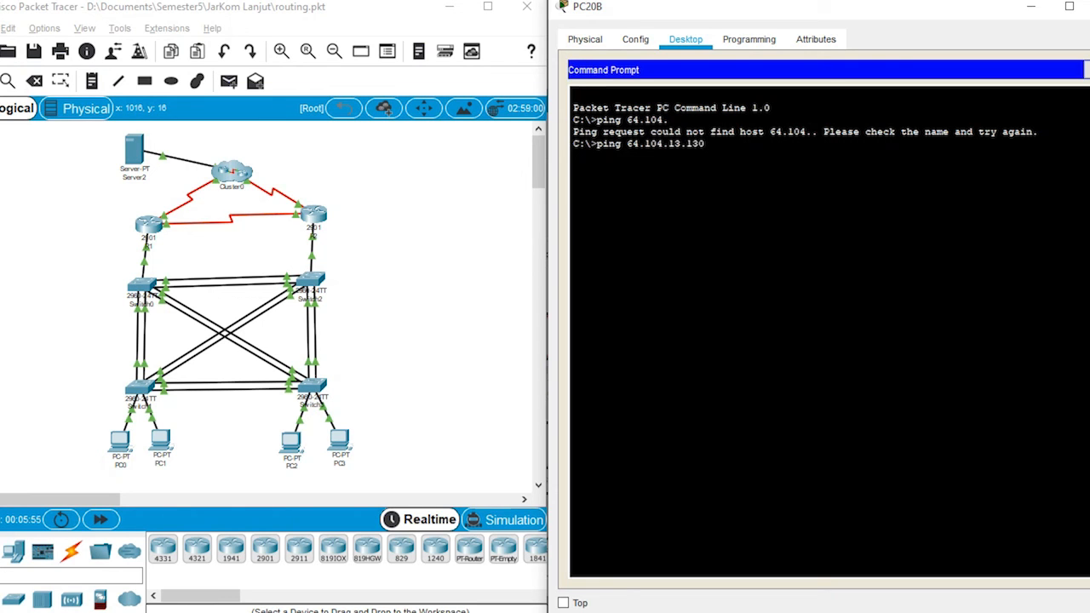
{"action": "key", "text": "Return"}
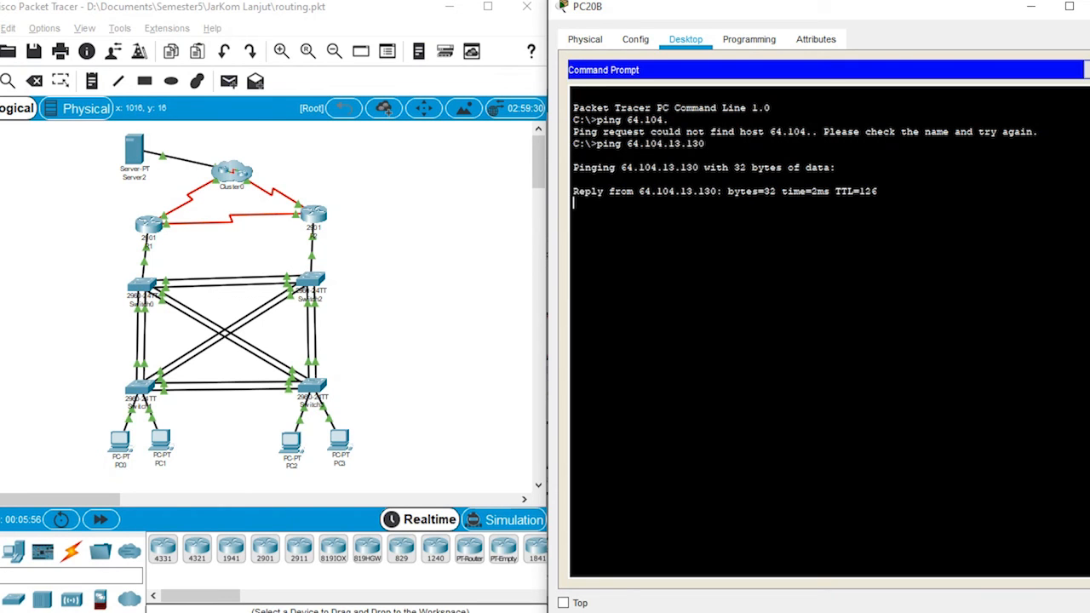